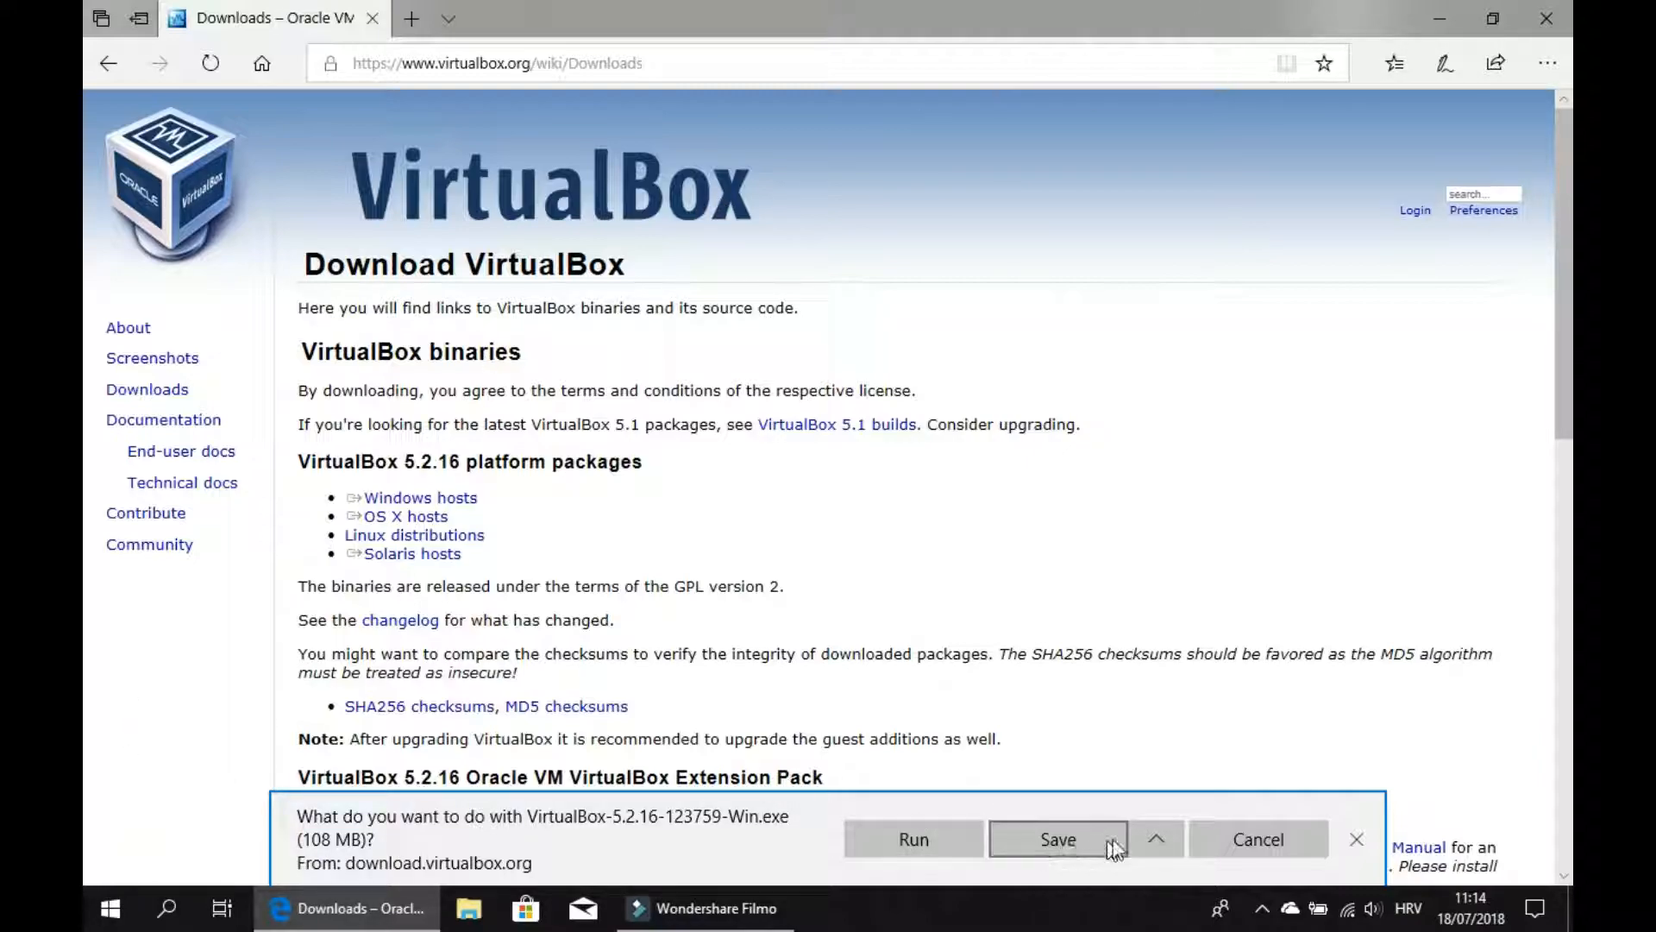
# Save the VirtualBox-5.2.16-123759-Win.exe installer download and close the download bar.
pyautogui.click(1141, 844)
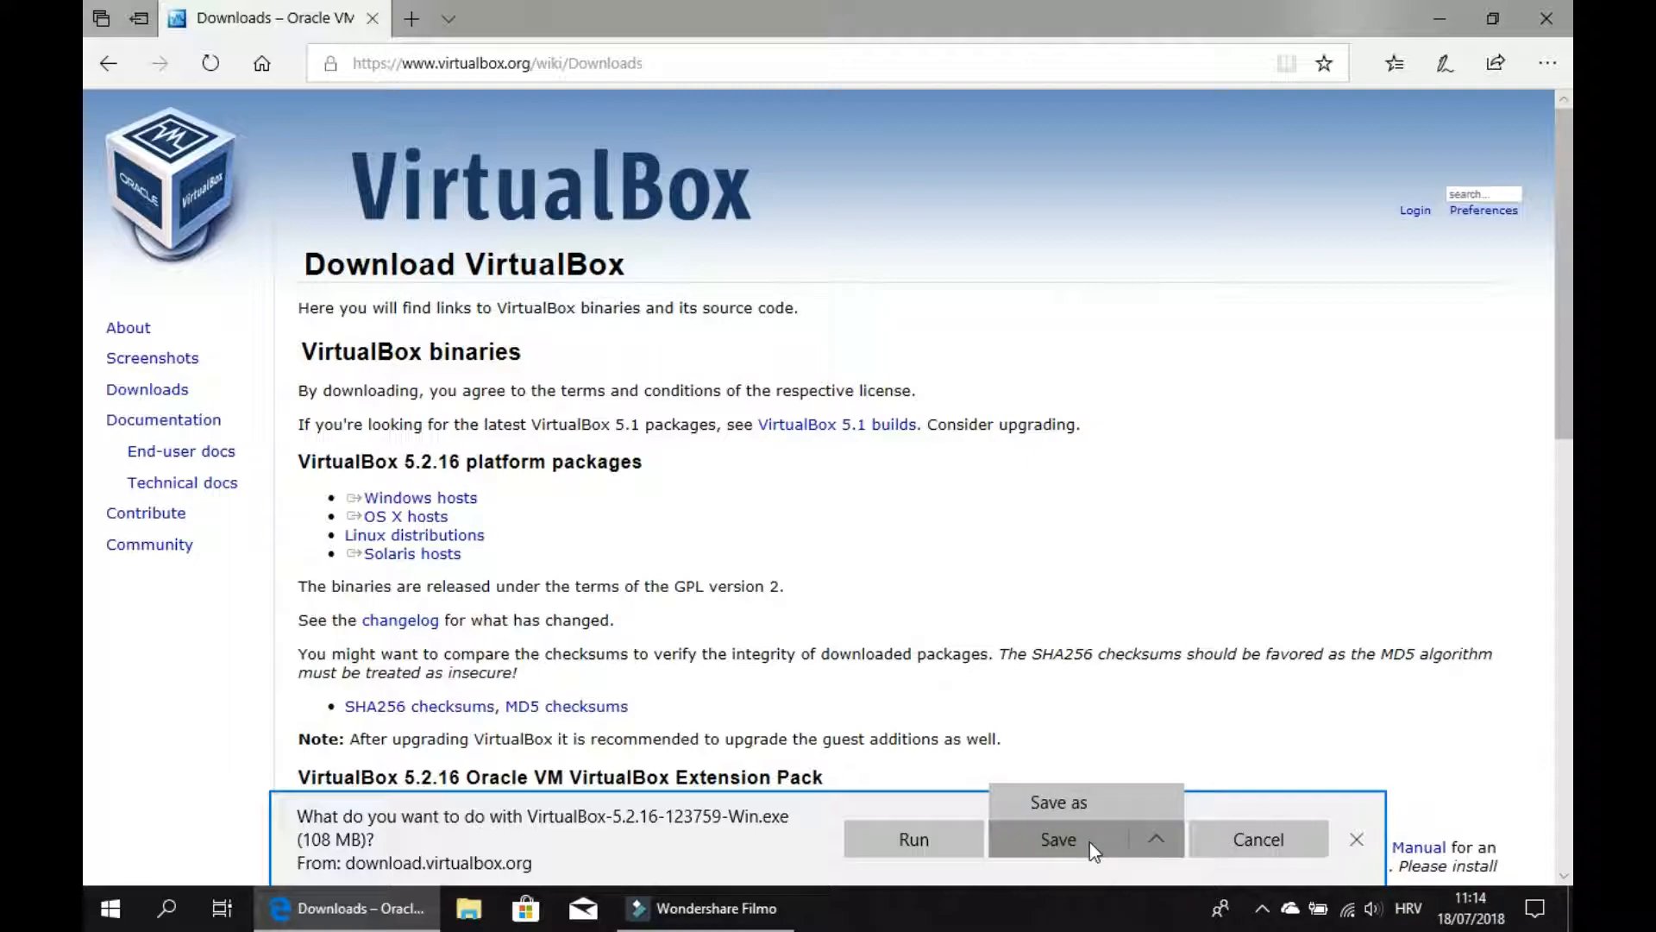
pyautogui.click(1090, 841)
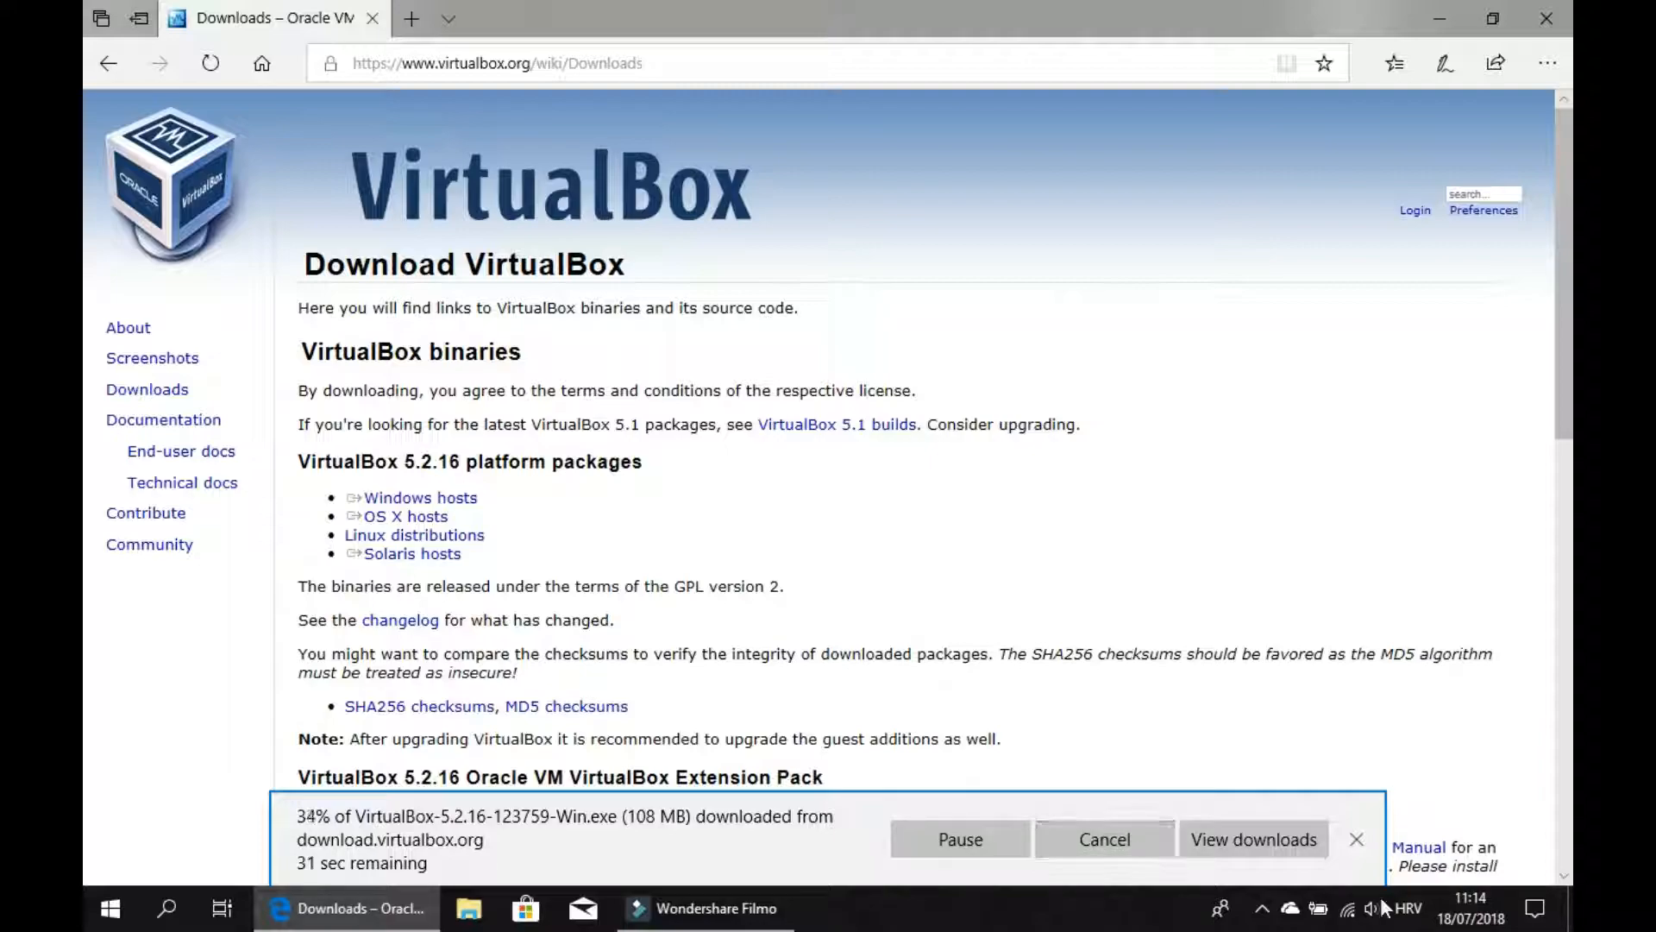
pyautogui.click(1354, 841)
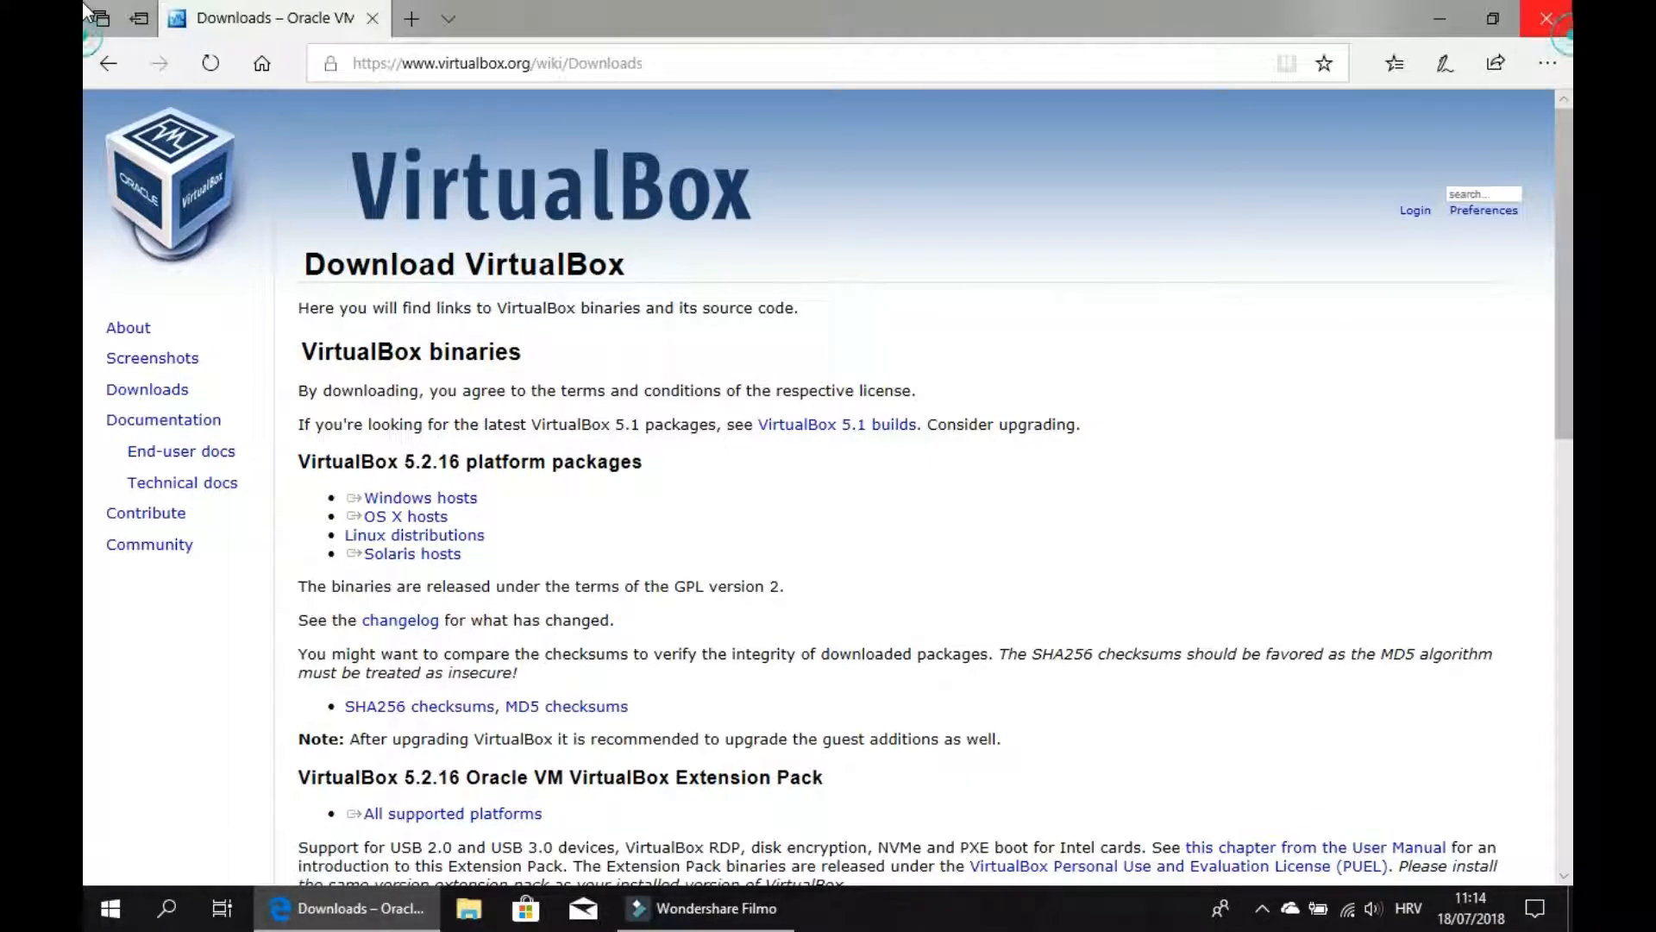
# Close the browser anyway while the download is still running.
pyautogui.click(1547, 18)
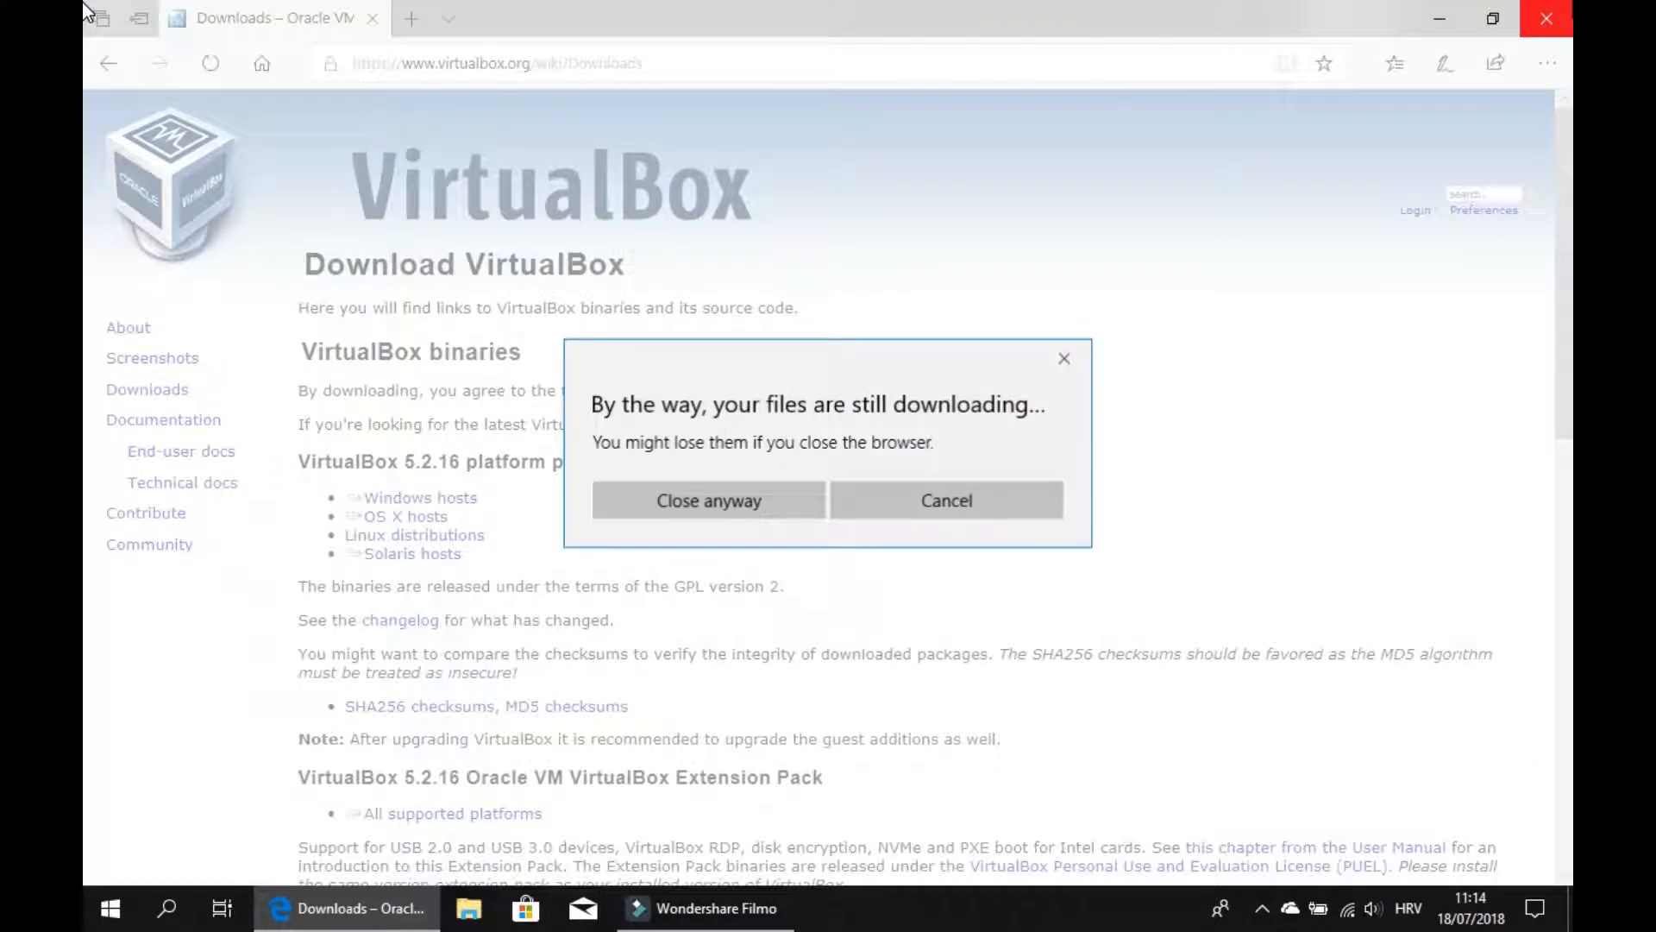
pyautogui.click(705, 506)
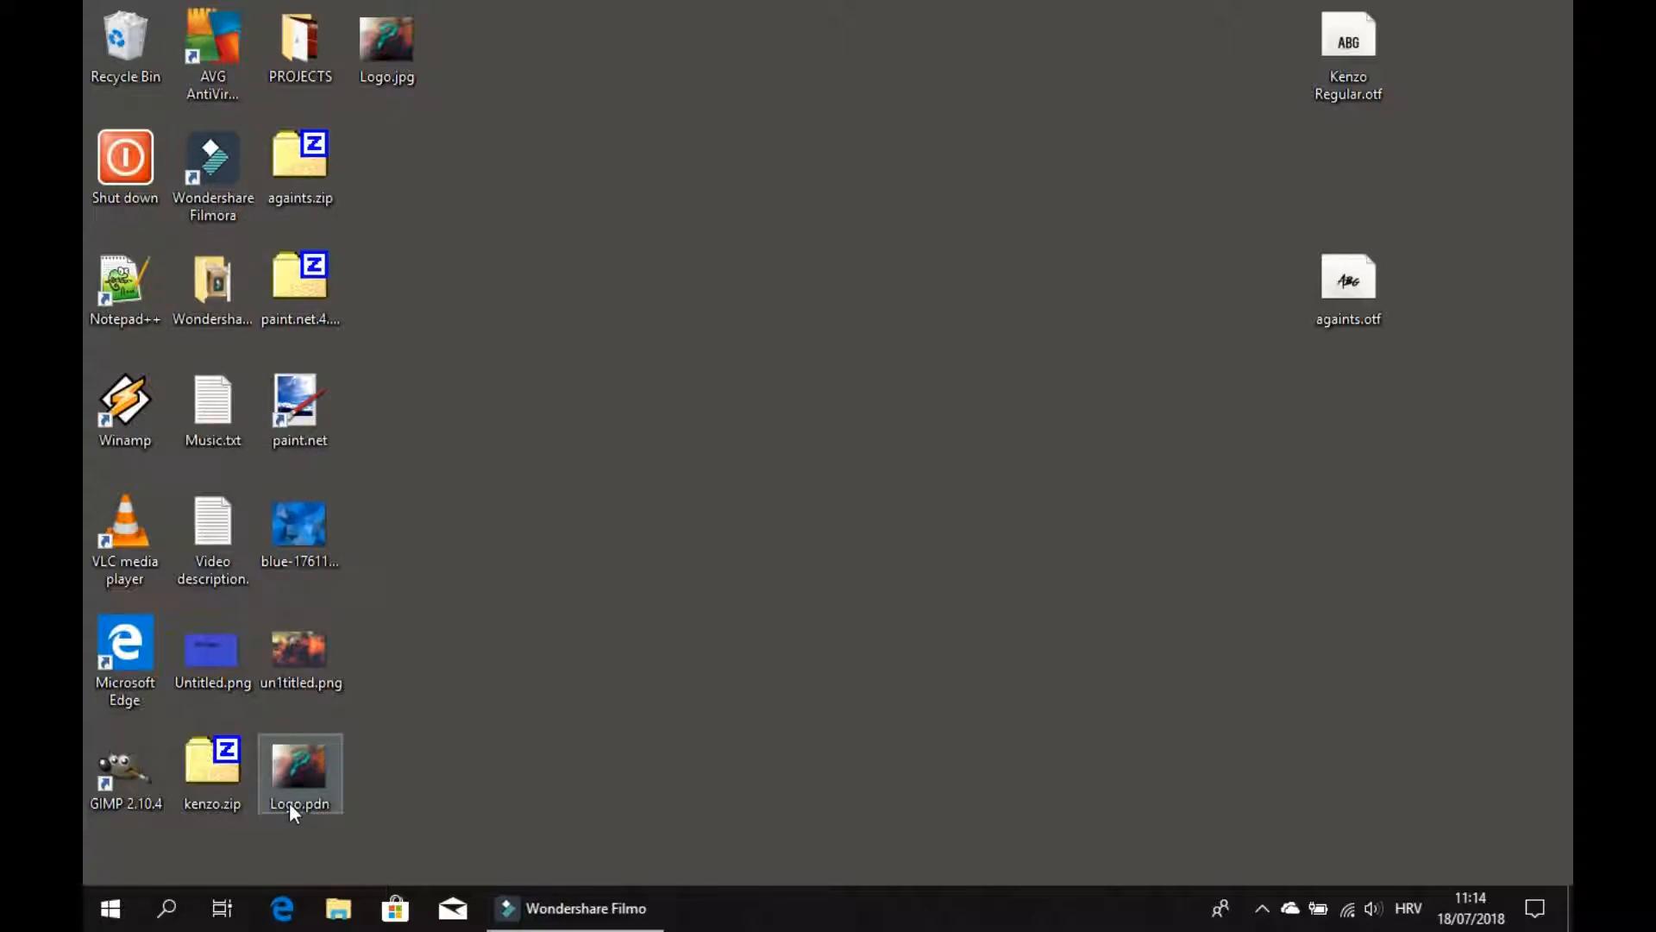
# Open File Explorer and navigate to the Apps folder inside Downloads on Local Disk (C:).
pyautogui.click(339, 906)
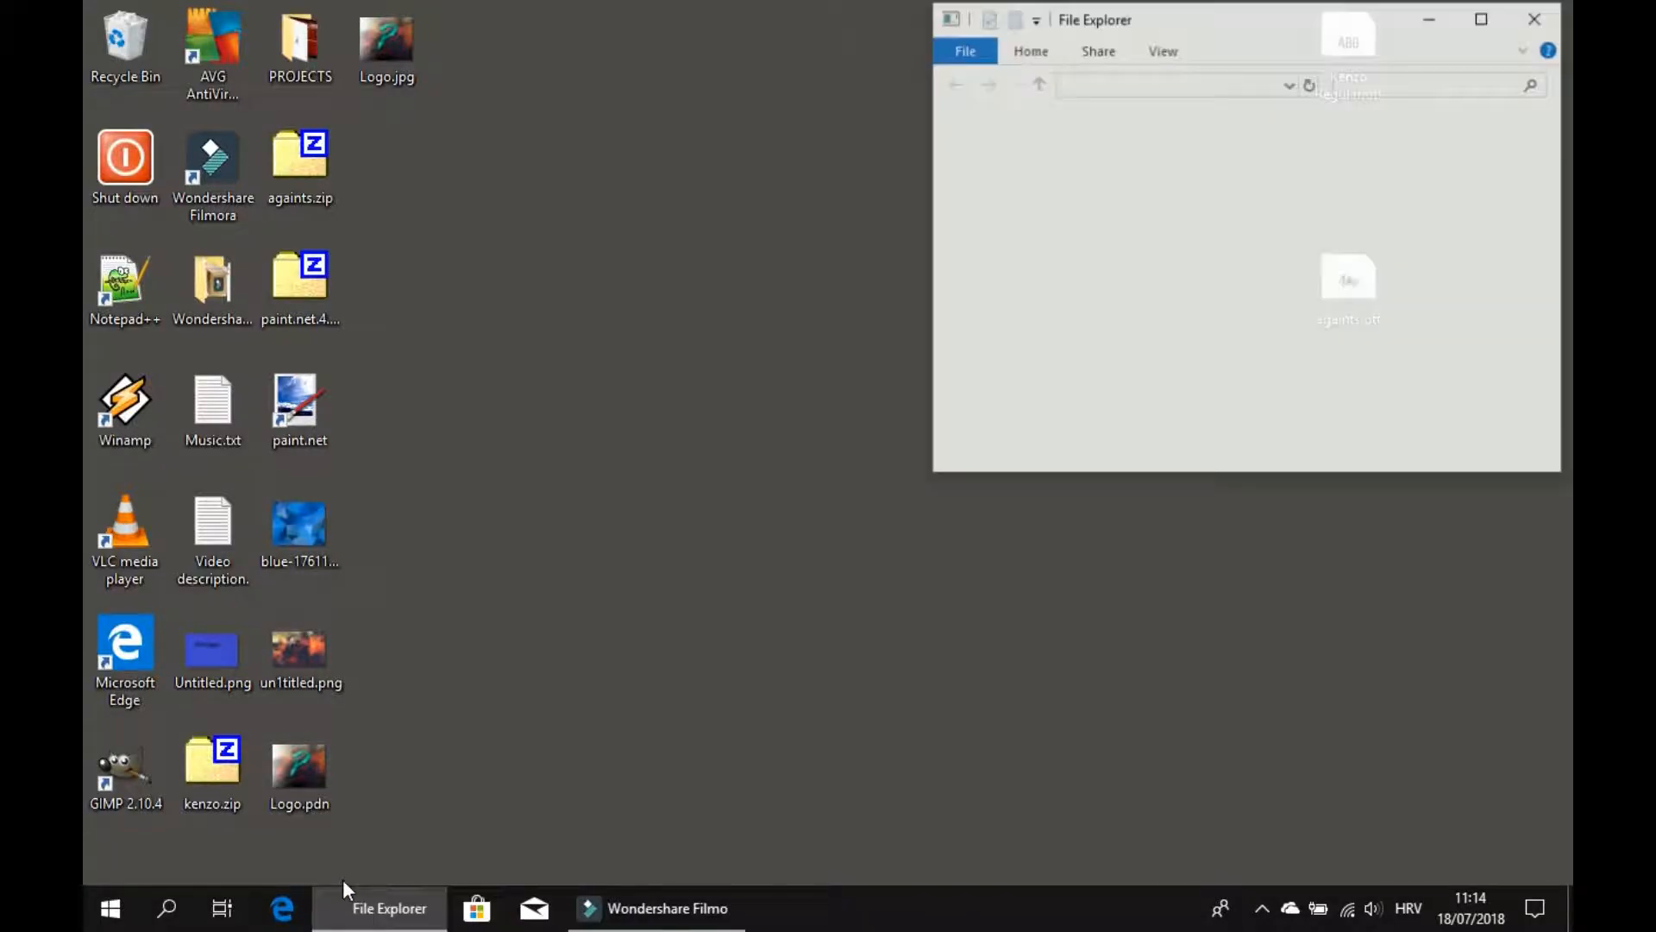
pyautogui.scroll(-10, 1268, 252)
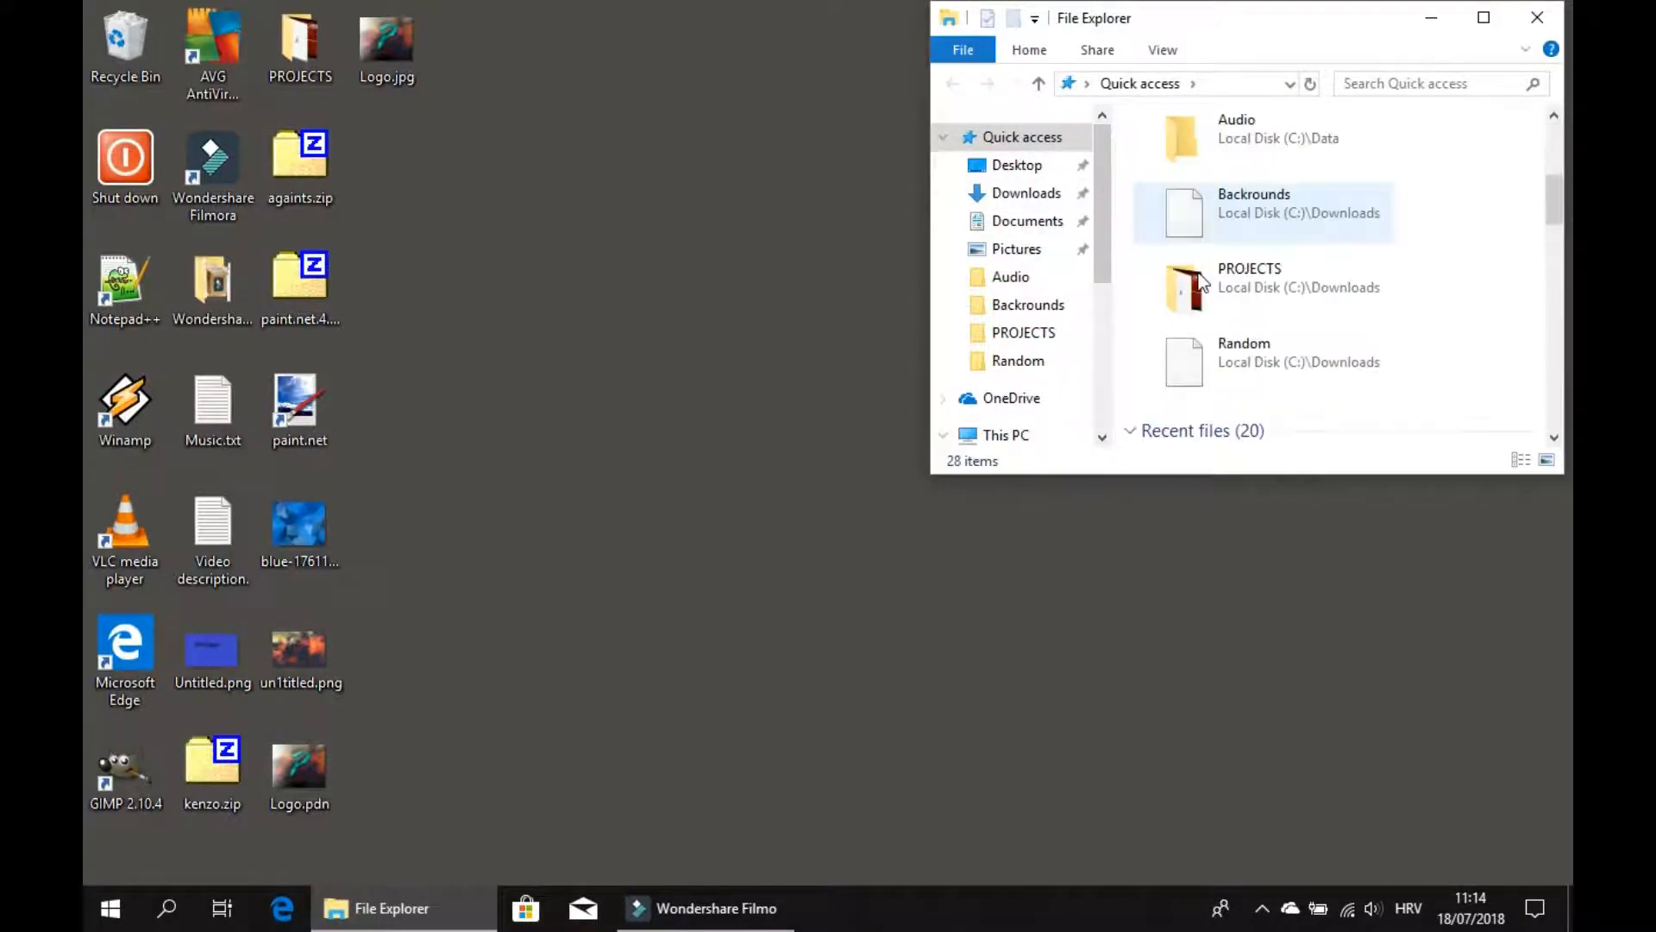
pyautogui.scroll(8, 1253, 304)
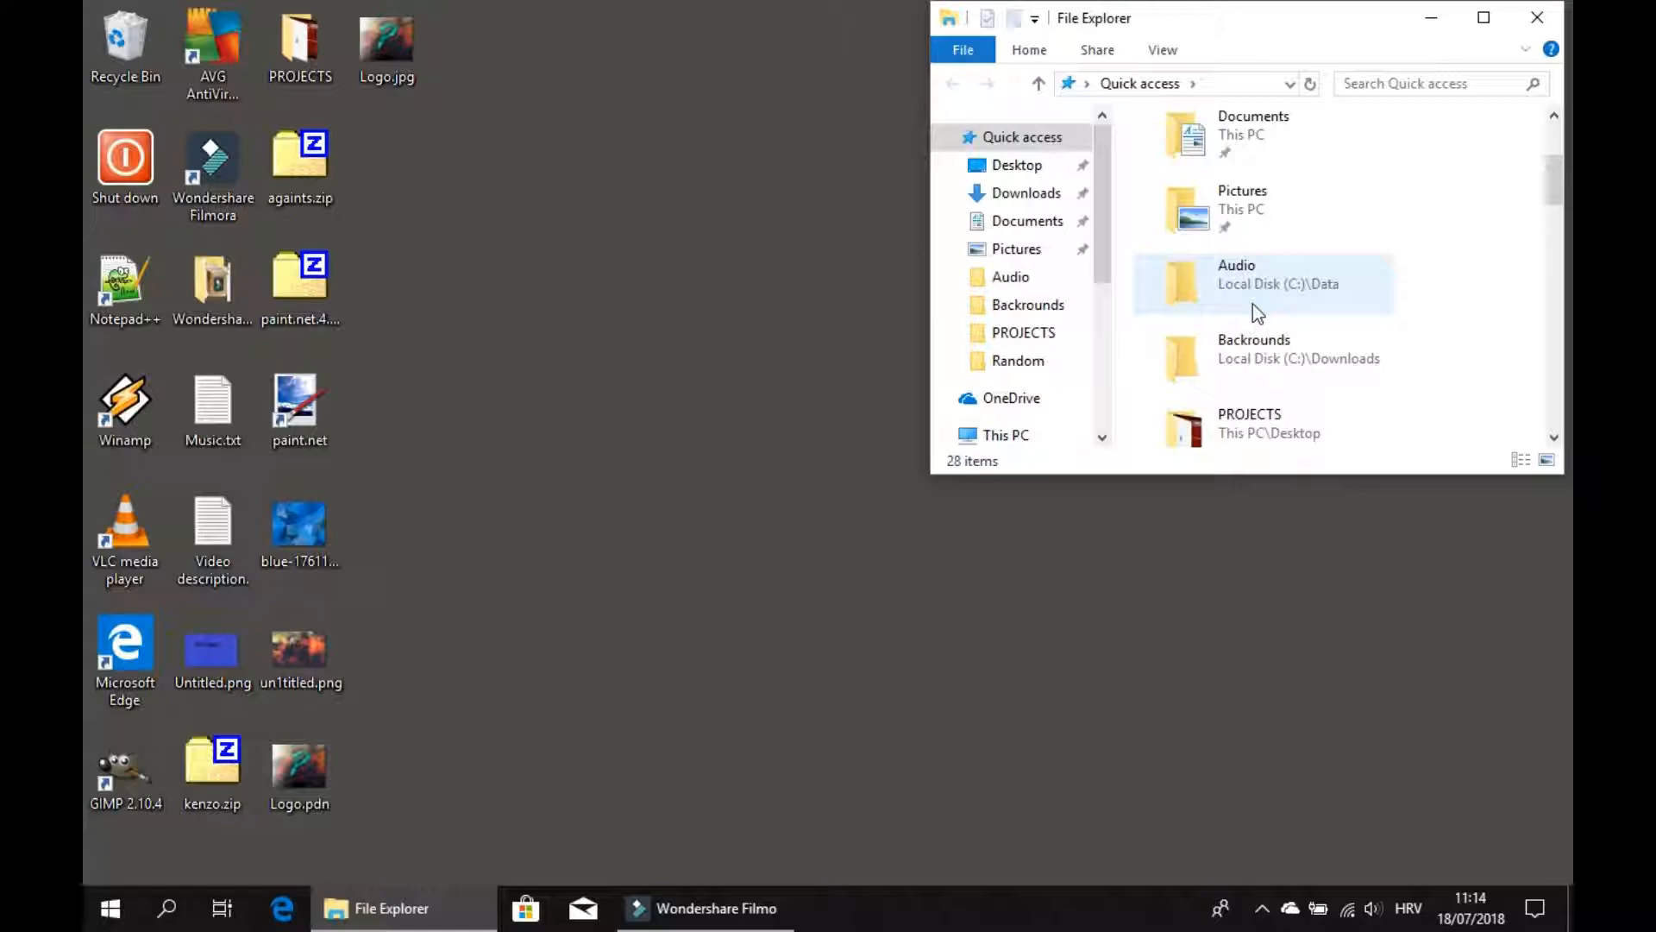
pyautogui.scroll(-12, 1252, 304)
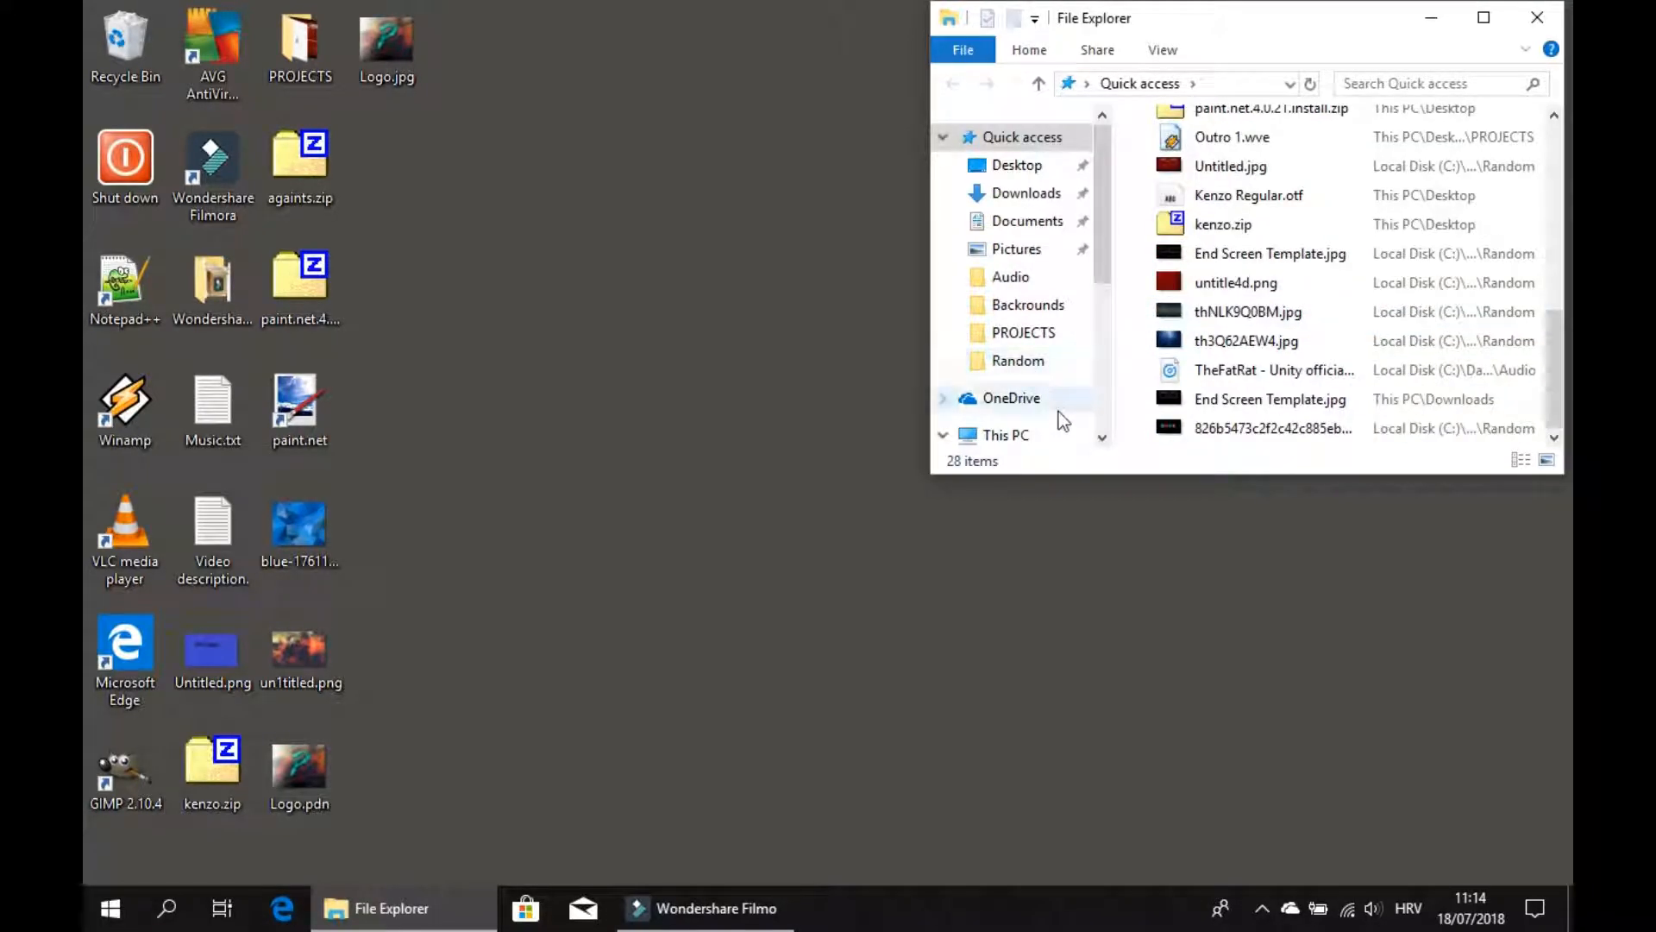
pyautogui.scroll(-2, 1059, 412)
pyautogui.click(1054, 390)
pyautogui.scroll(-5, 1304, 321)
pyautogui.click(1309, 293)
pyautogui.doubleClick(1290, 246)
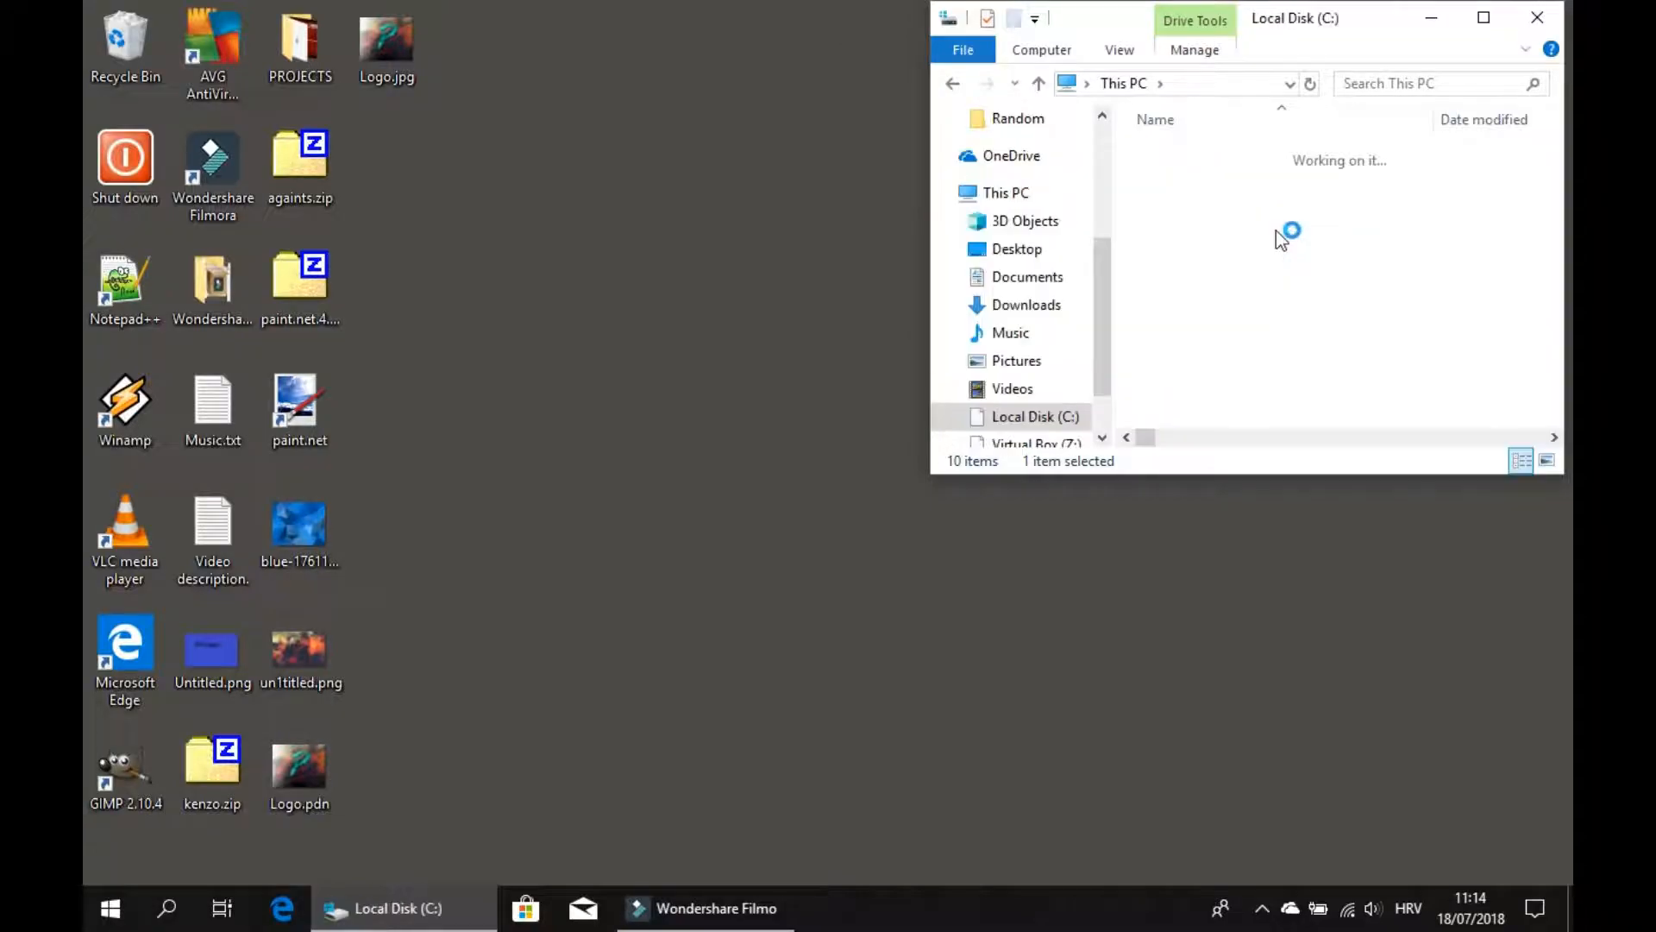
pyautogui.doubleClick(1262, 179)
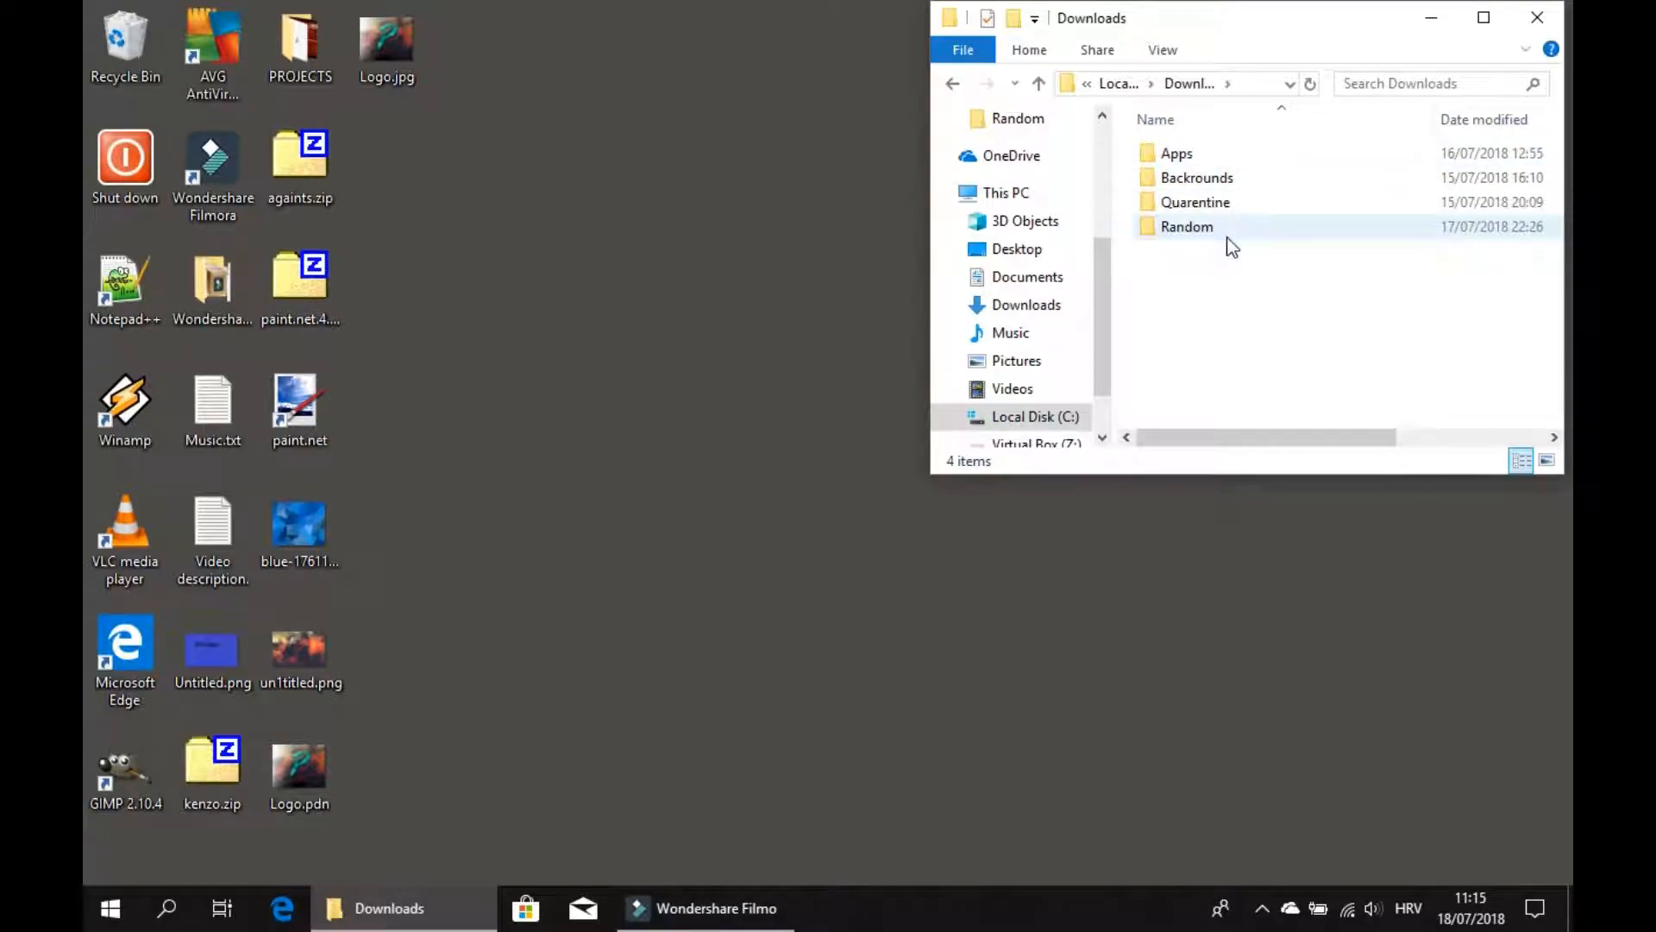
pyautogui.doubleClick(1182, 154)
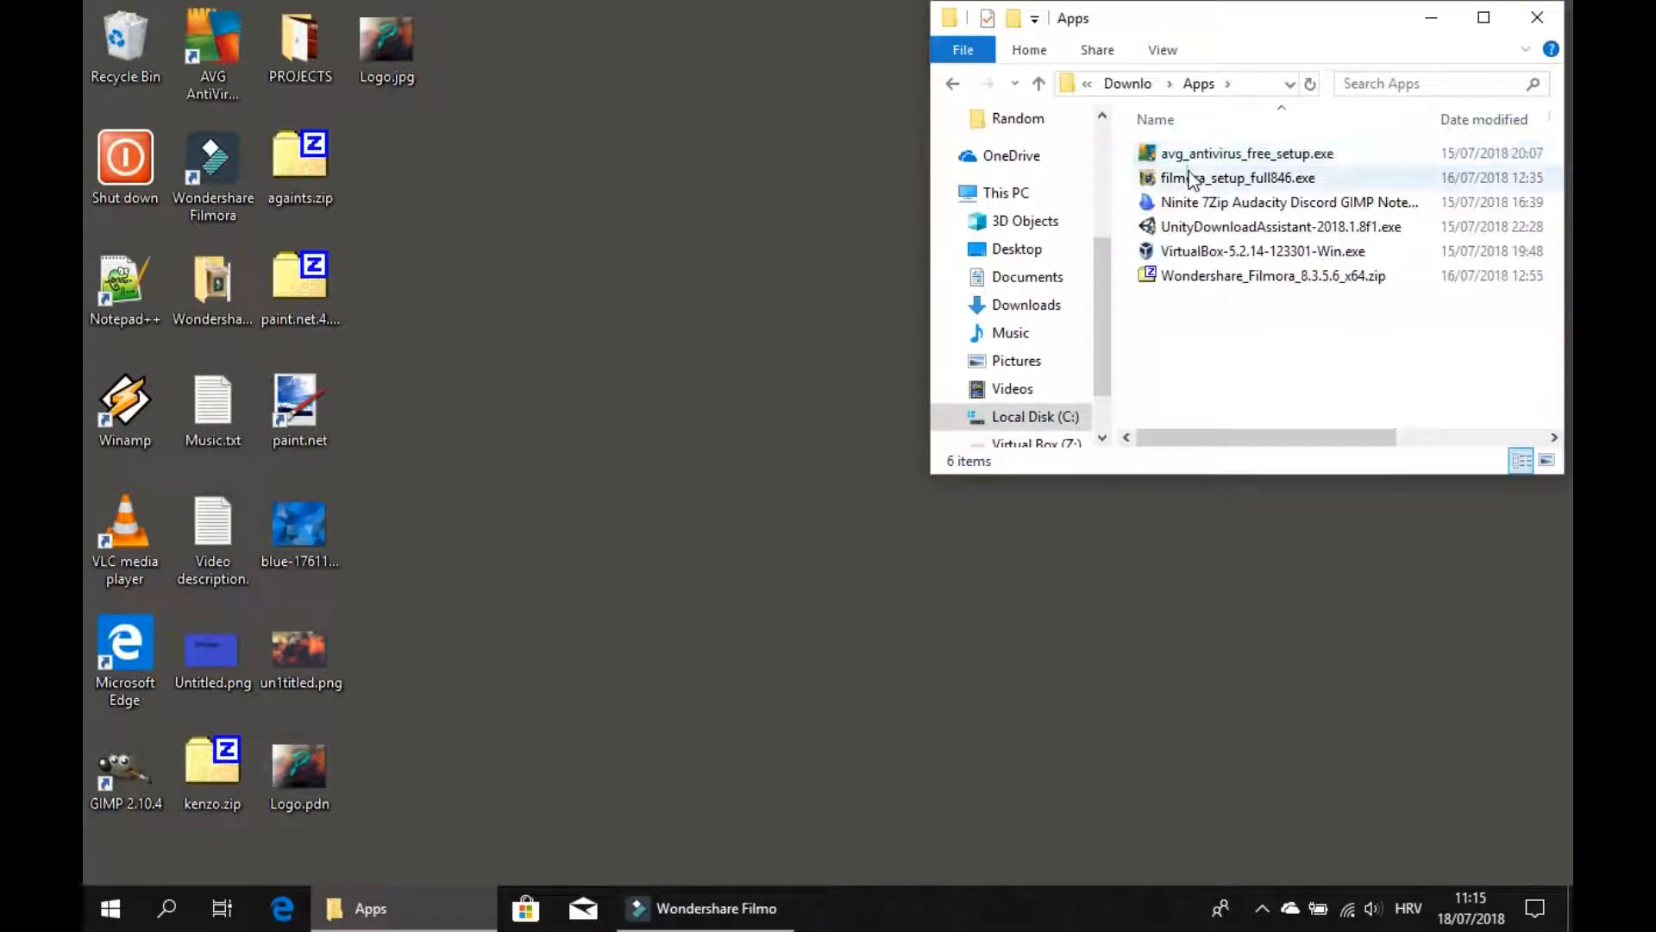
# Launch the VirtualBox-5.2.14-123301-Win.exe setup wizard and cancel it at the Modify, Repair or Remove page.
pyautogui.click(1280, 257)
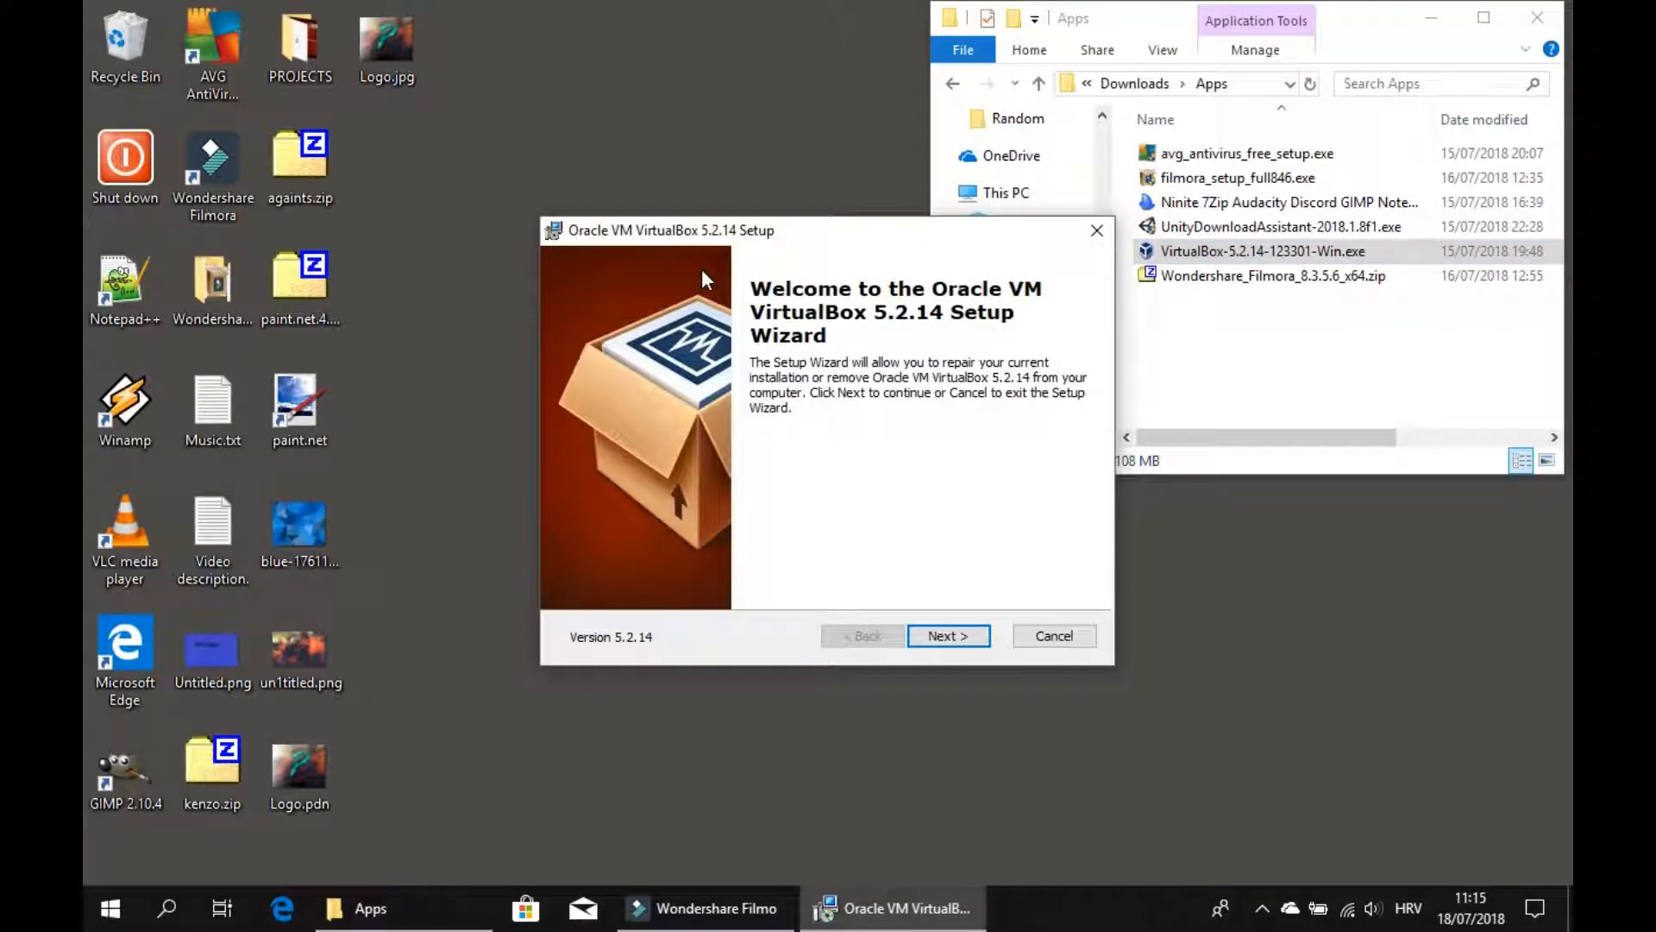
pyautogui.click(950, 649)
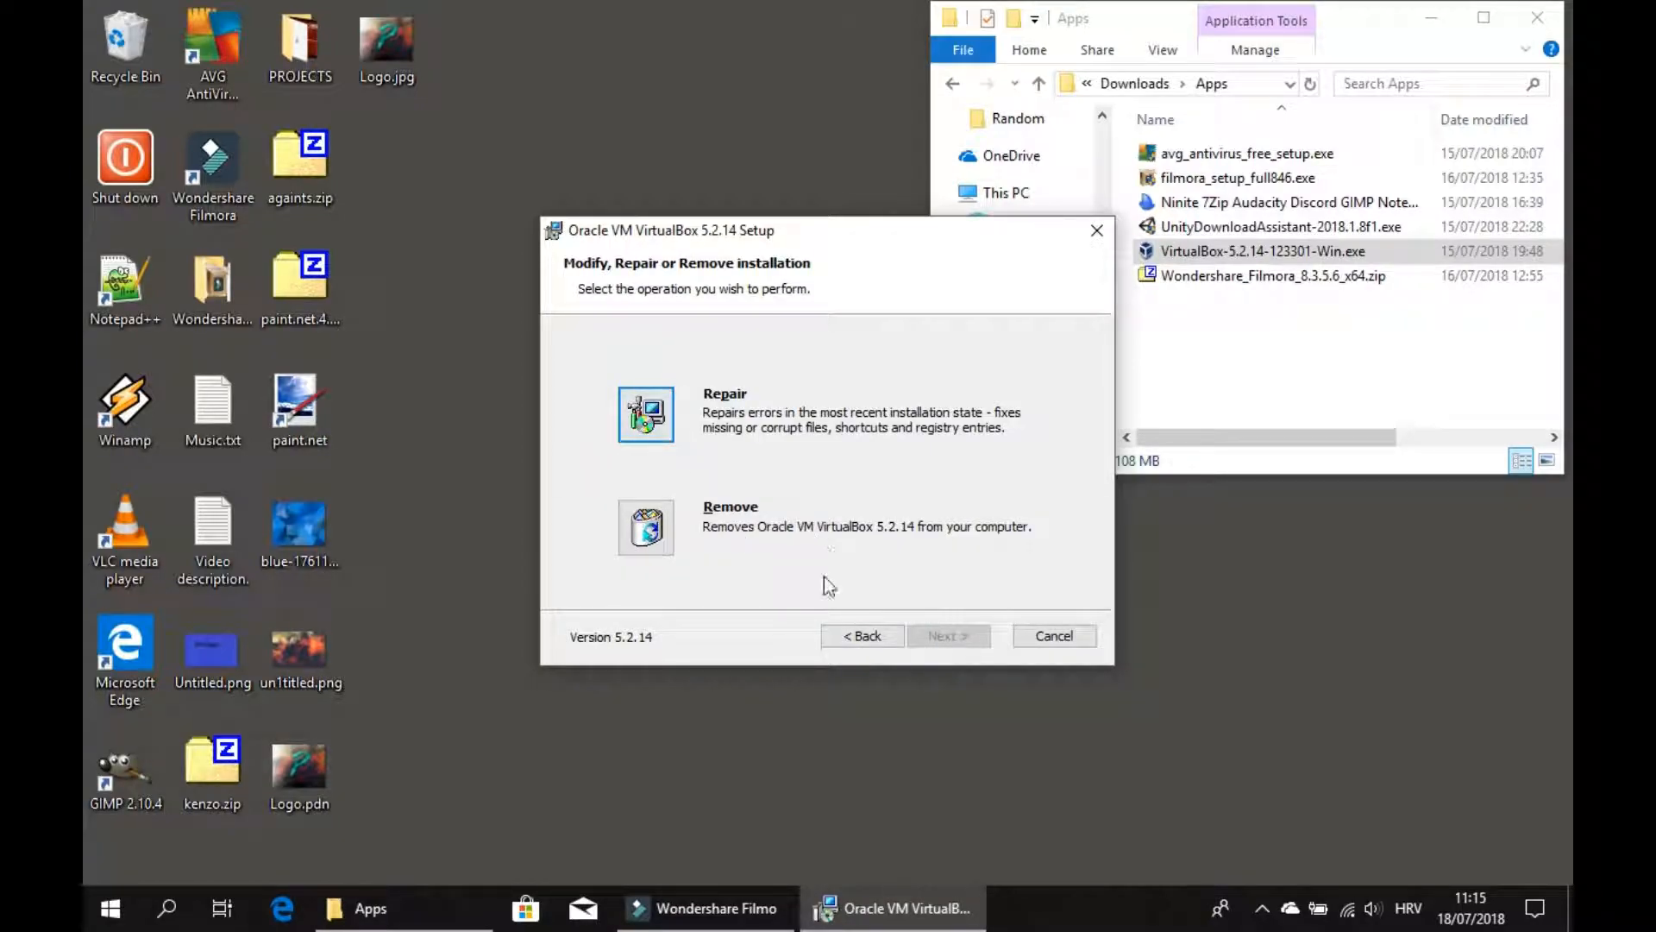
pyautogui.click(826, 635)
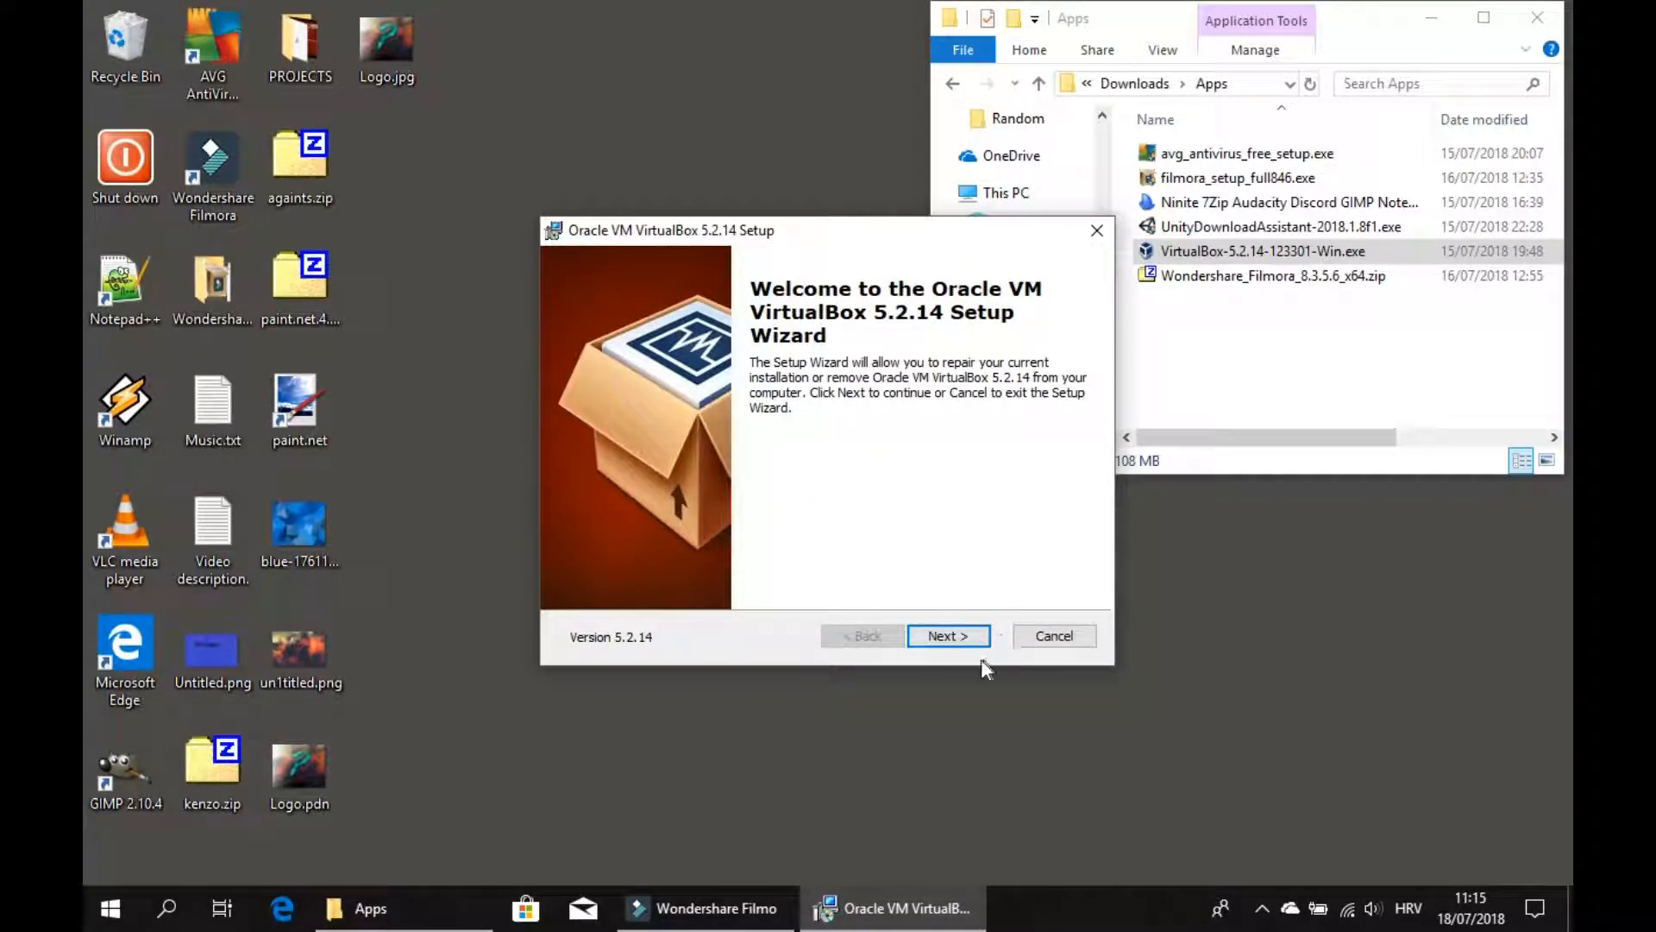
pyautogui.click(969, 641)
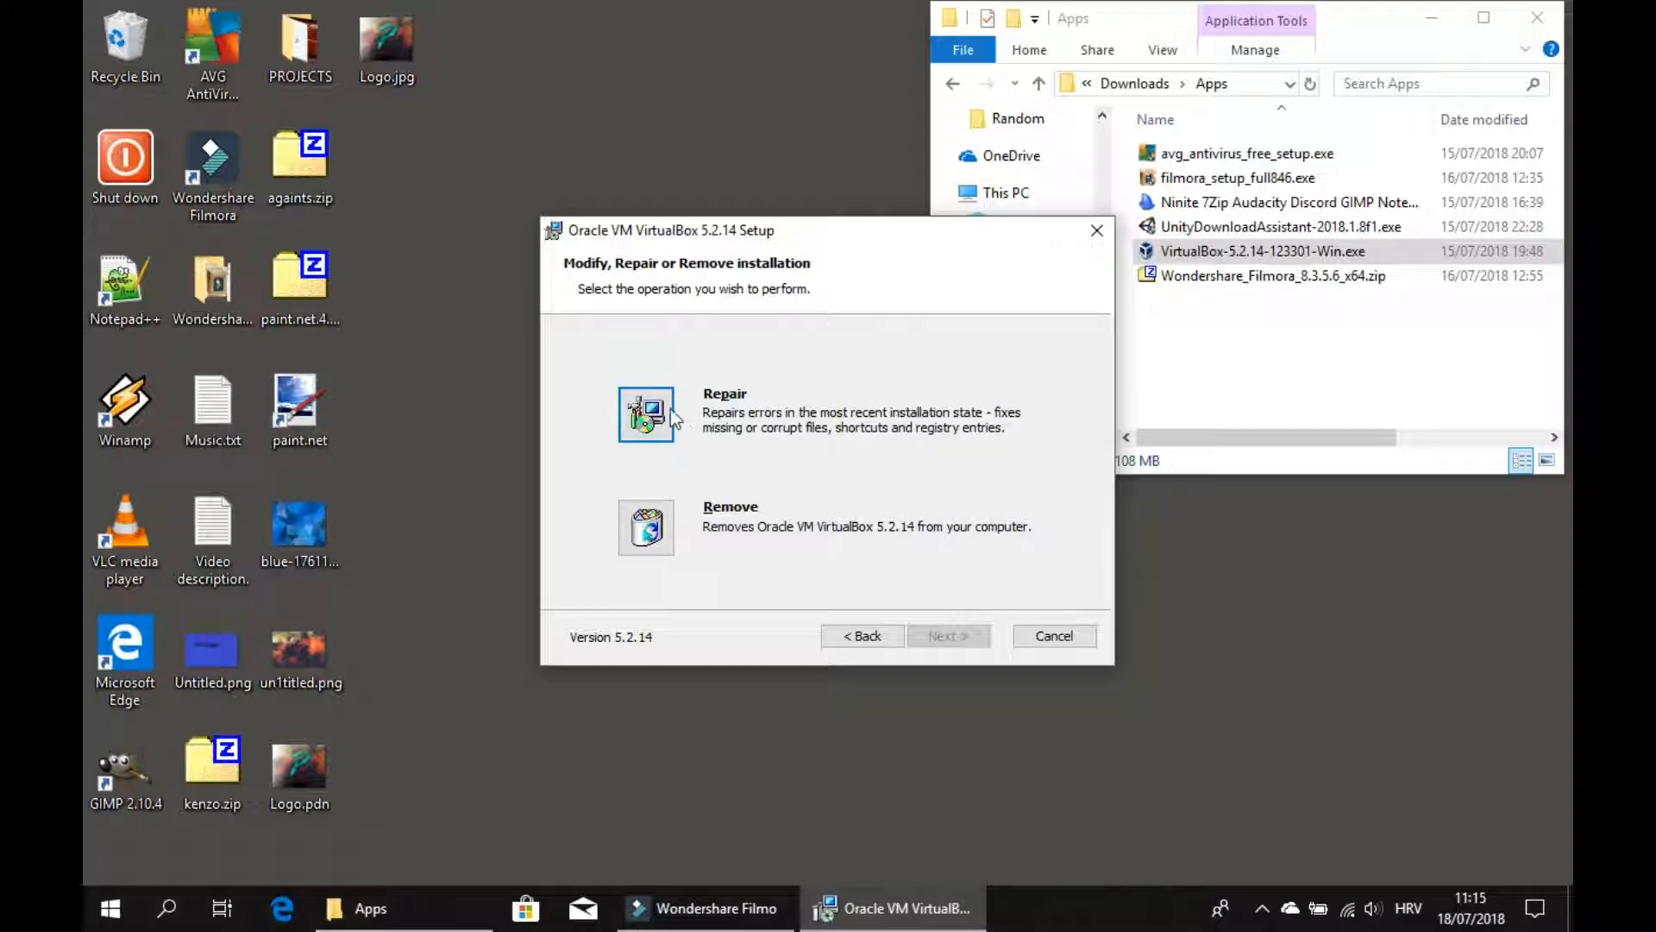
pyautogui.click(1070, 638)
pyautogui.click(769, 497)
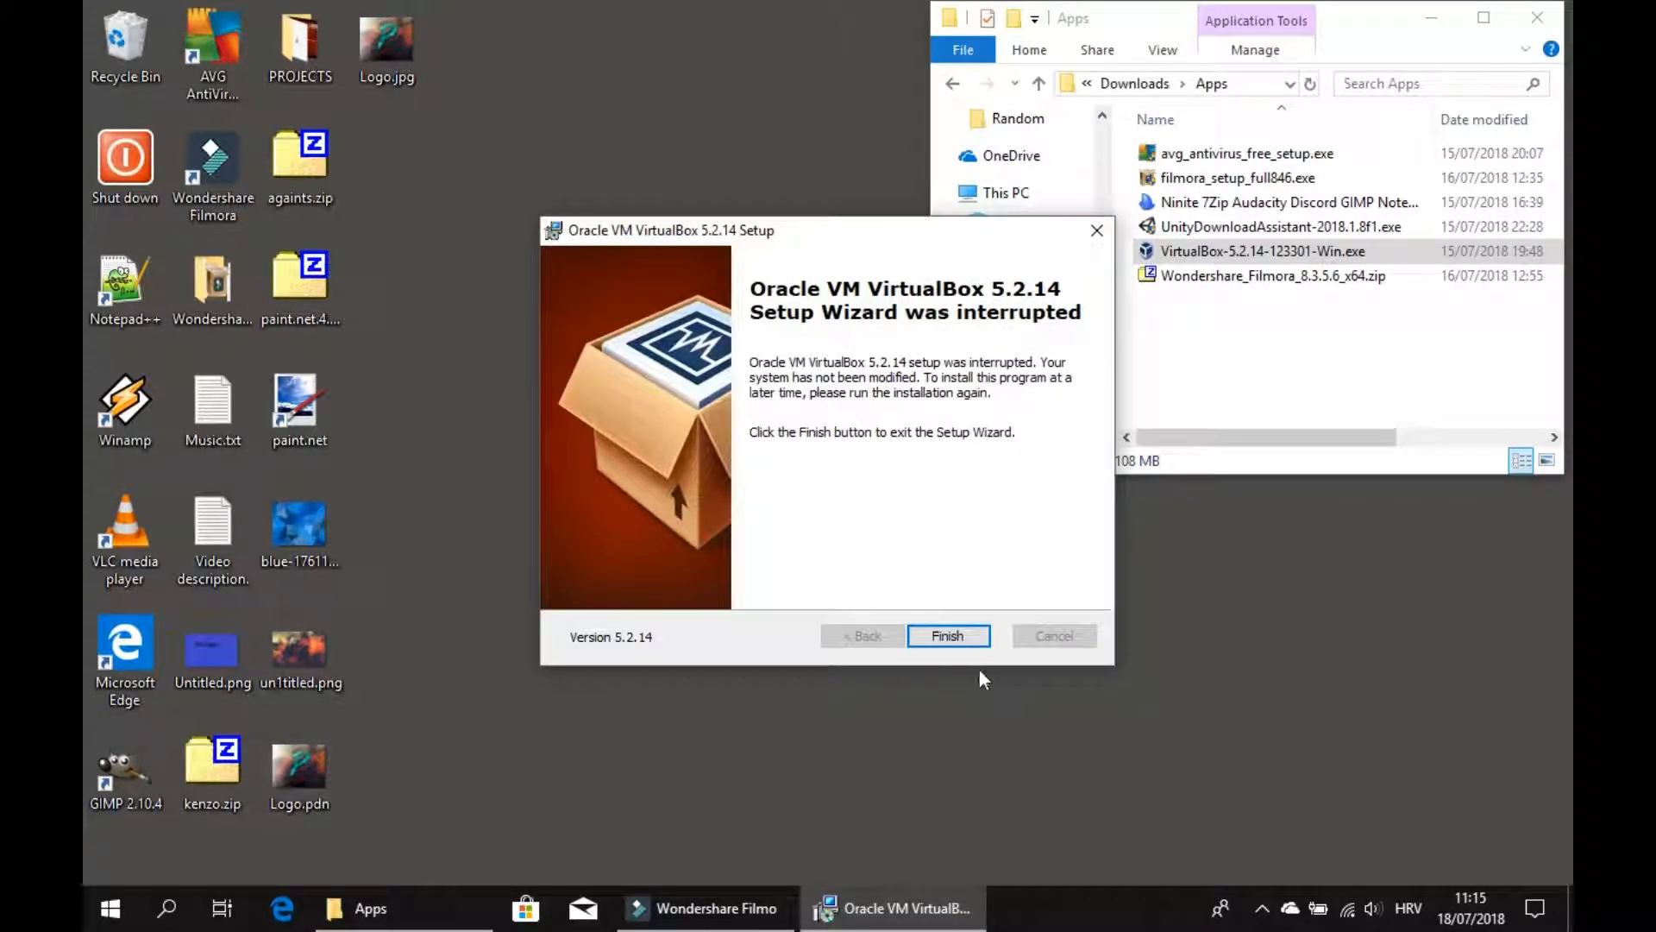
pyautogui.click(947, 635)
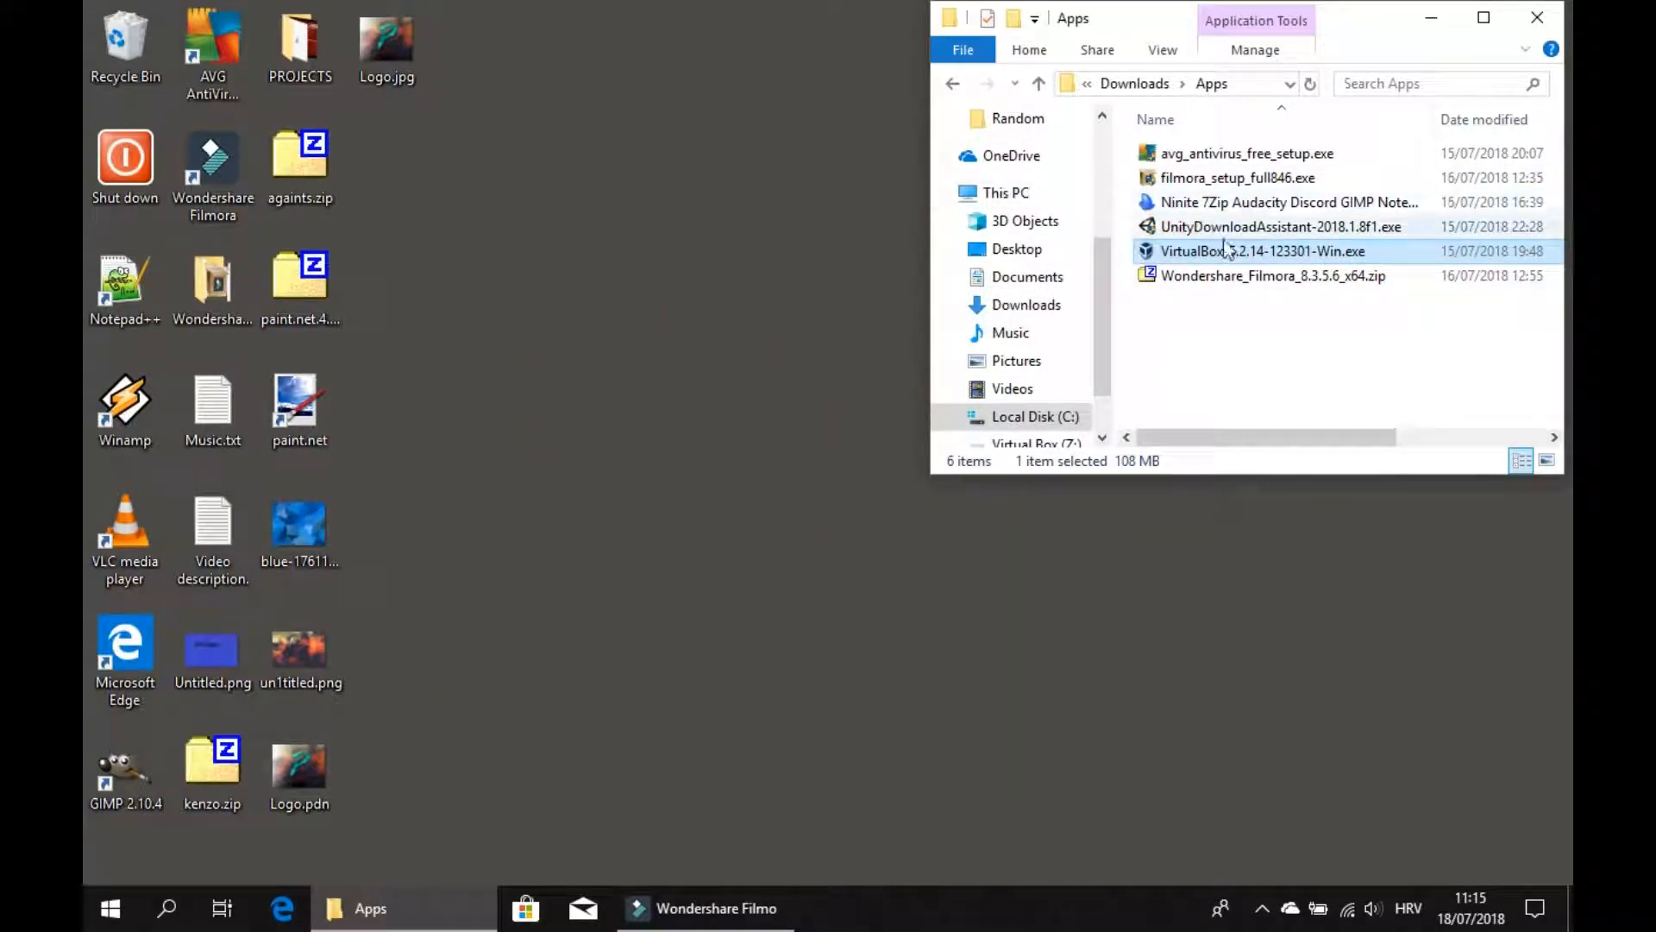
# Move the Oracle VM VirtualBox shortcut from the Shut down folder onto the desktop and close that folder.
pyautogui.moveTo(491, 197); pyautogui.dragTo(245, 188)
pyautogui.click(121, 178)
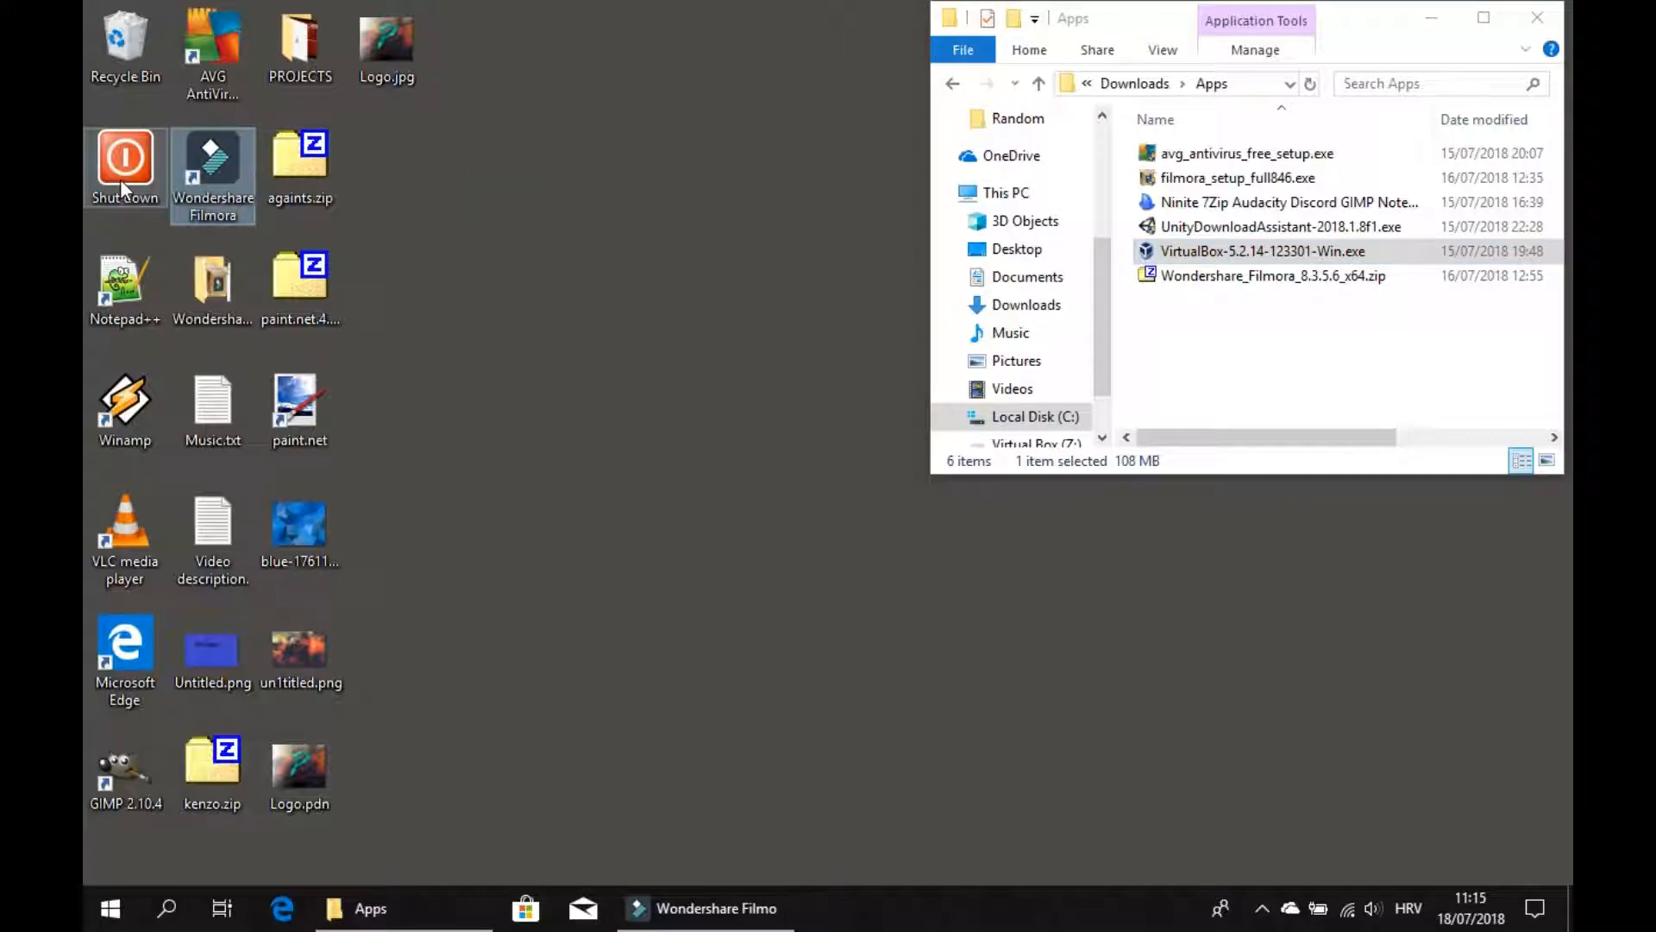
pyautogui.doubleClick(120, 178)
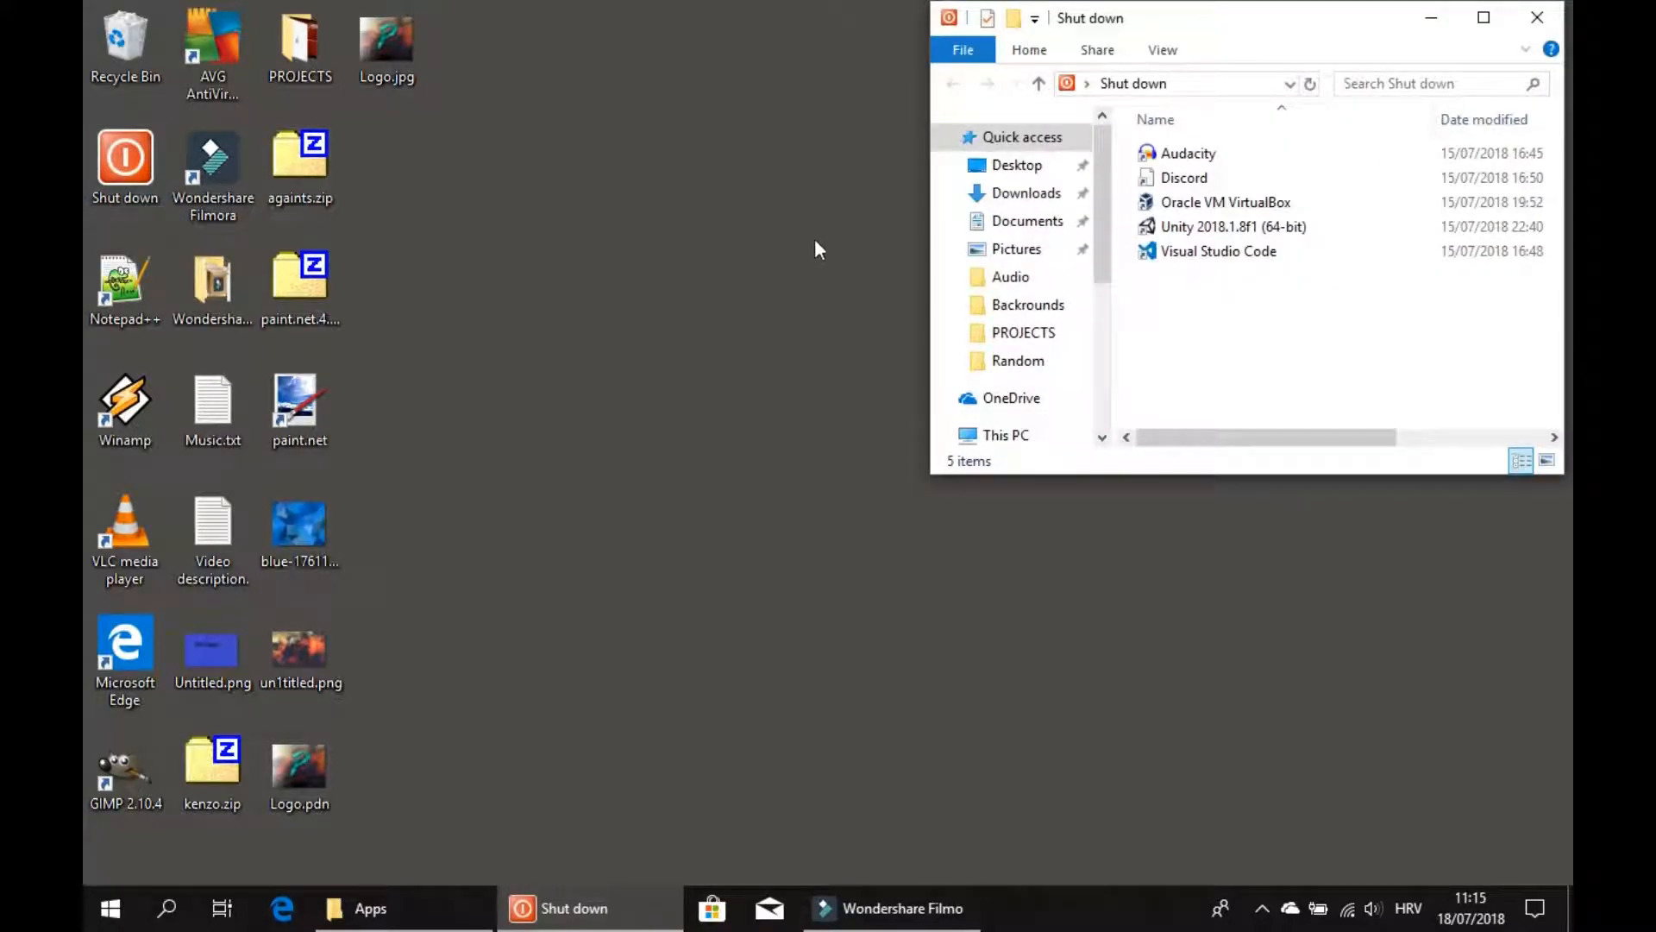
pyautogui.moveTo(1214, 220); pyautogui.dragTo(1270, 133)
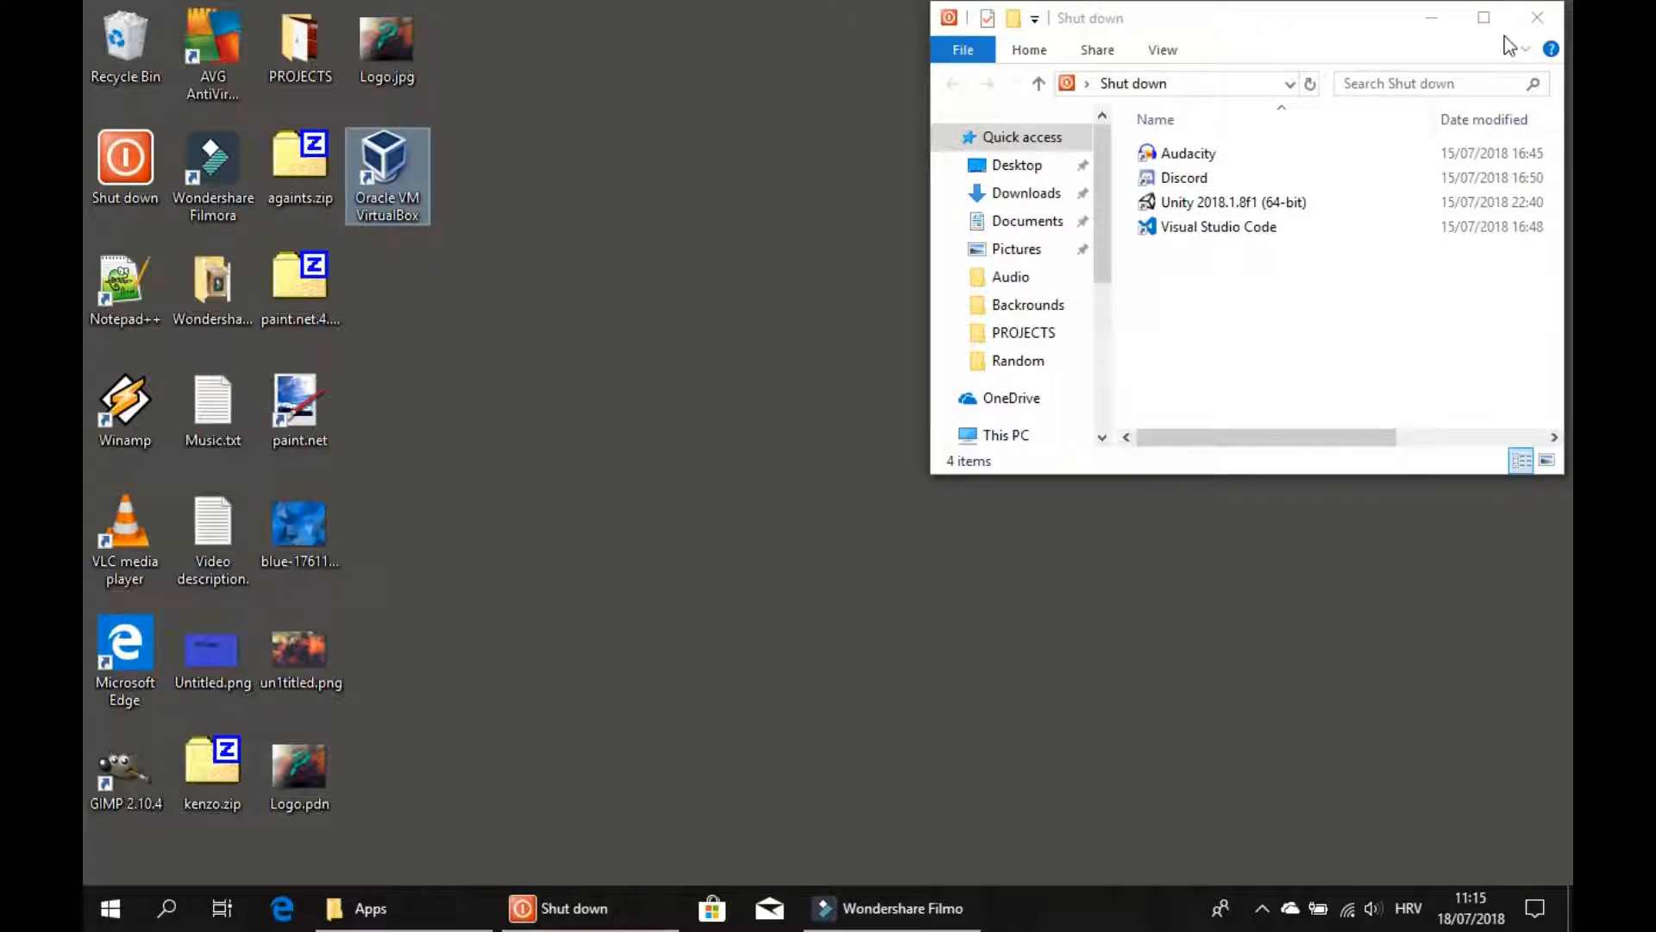
pyautogui.click(1537, 26)
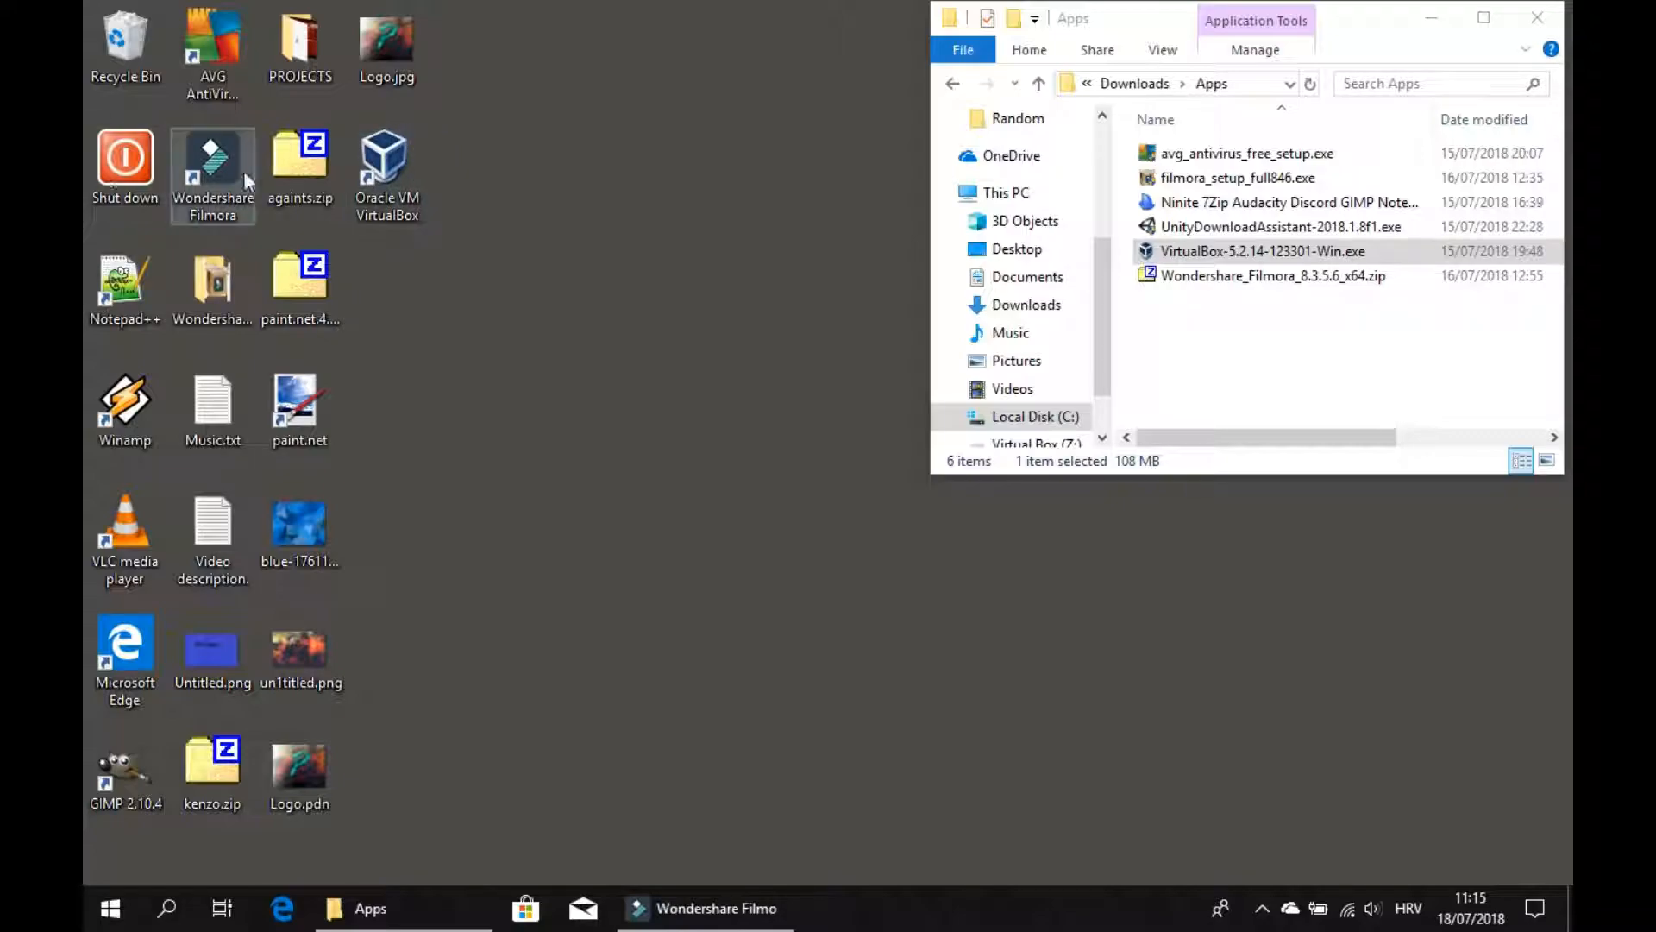
# Launch Oracle VM VirtualBox from the desktop shortcut and dismiss the new-version information dialog.
pyautogui.click(398, 158)
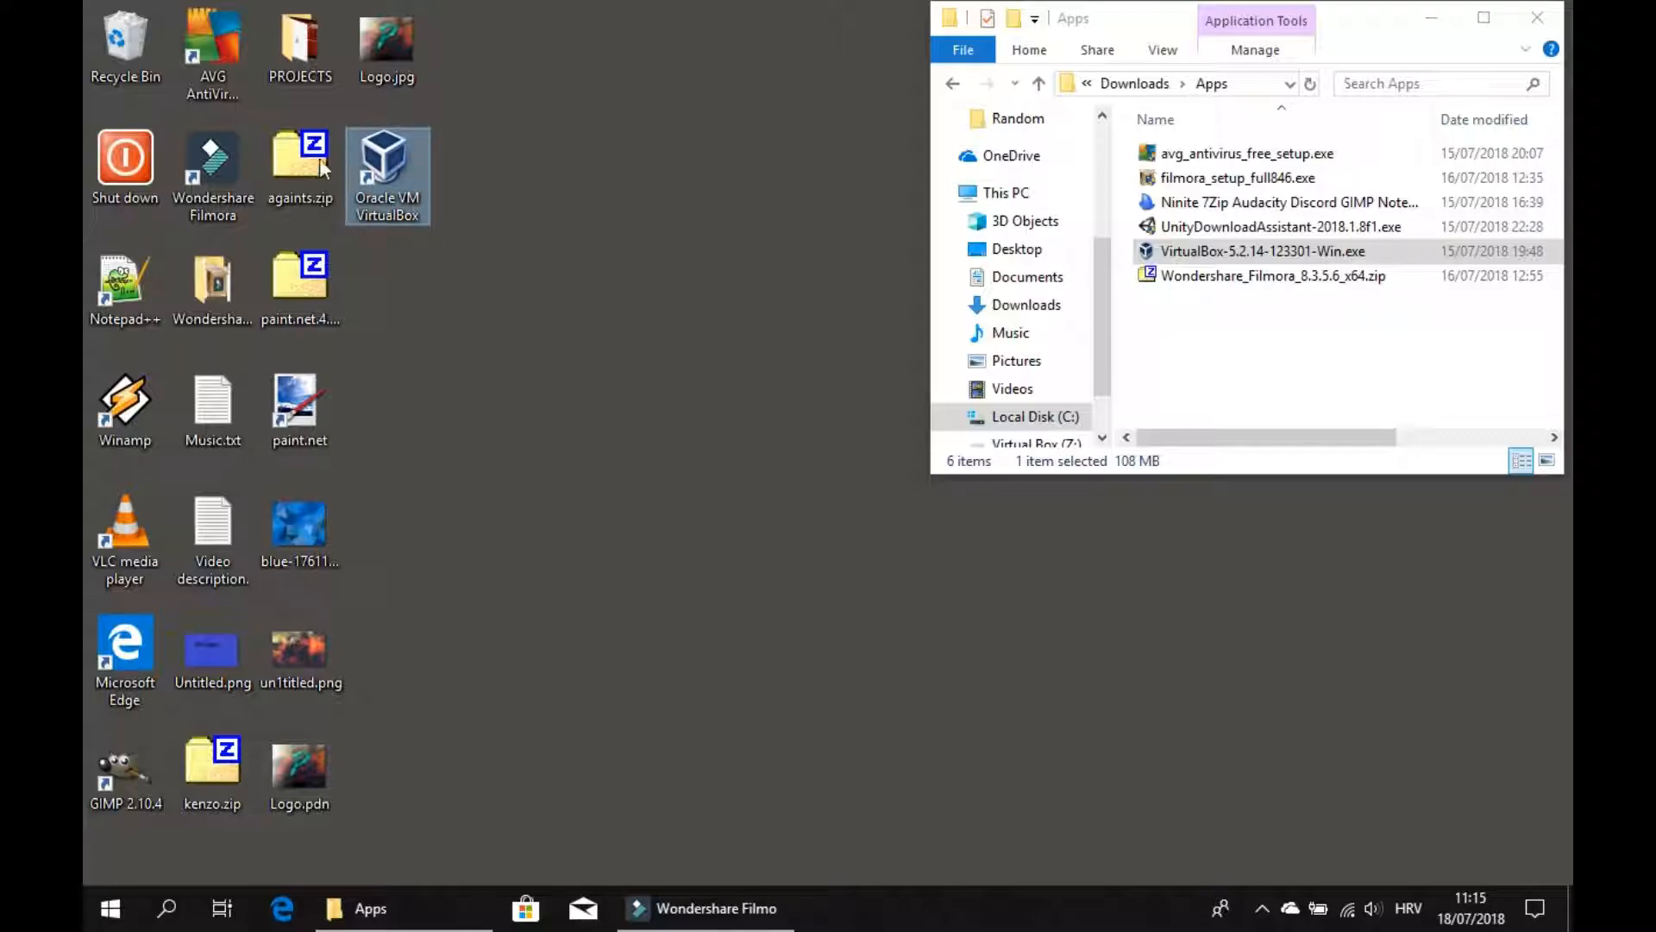
pyautogui.doubleClick(397, 184)
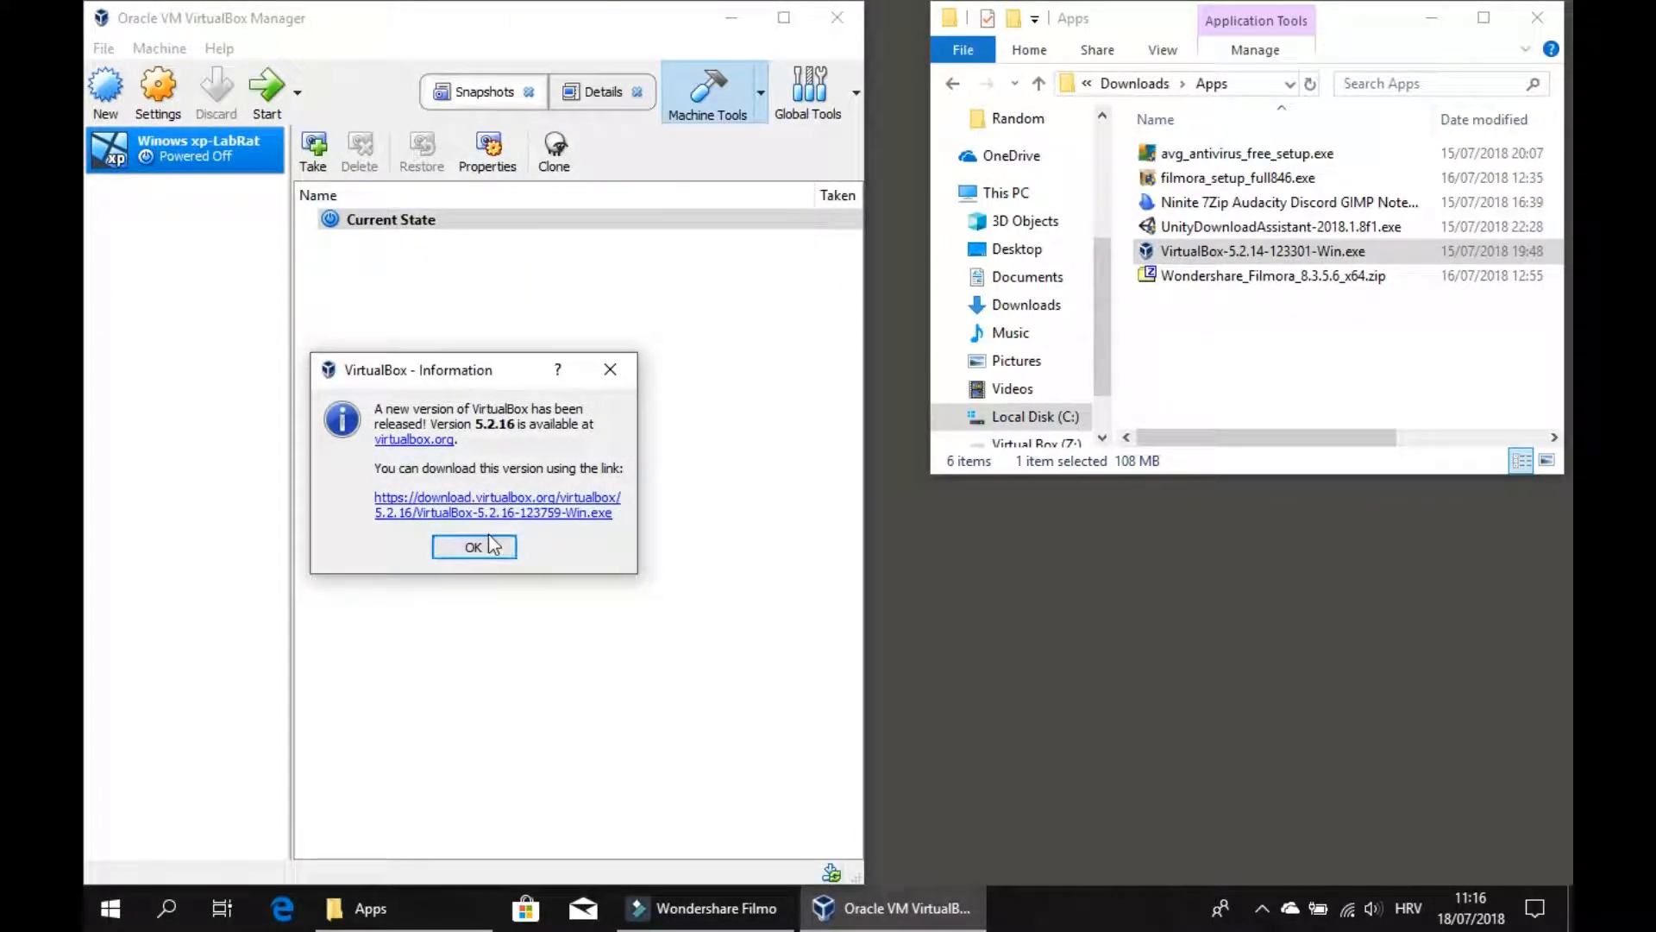
pyautogui.click(488, 545)
pyautogui.moveTo(367, 28); pyautogui.dragTo(684, 35)
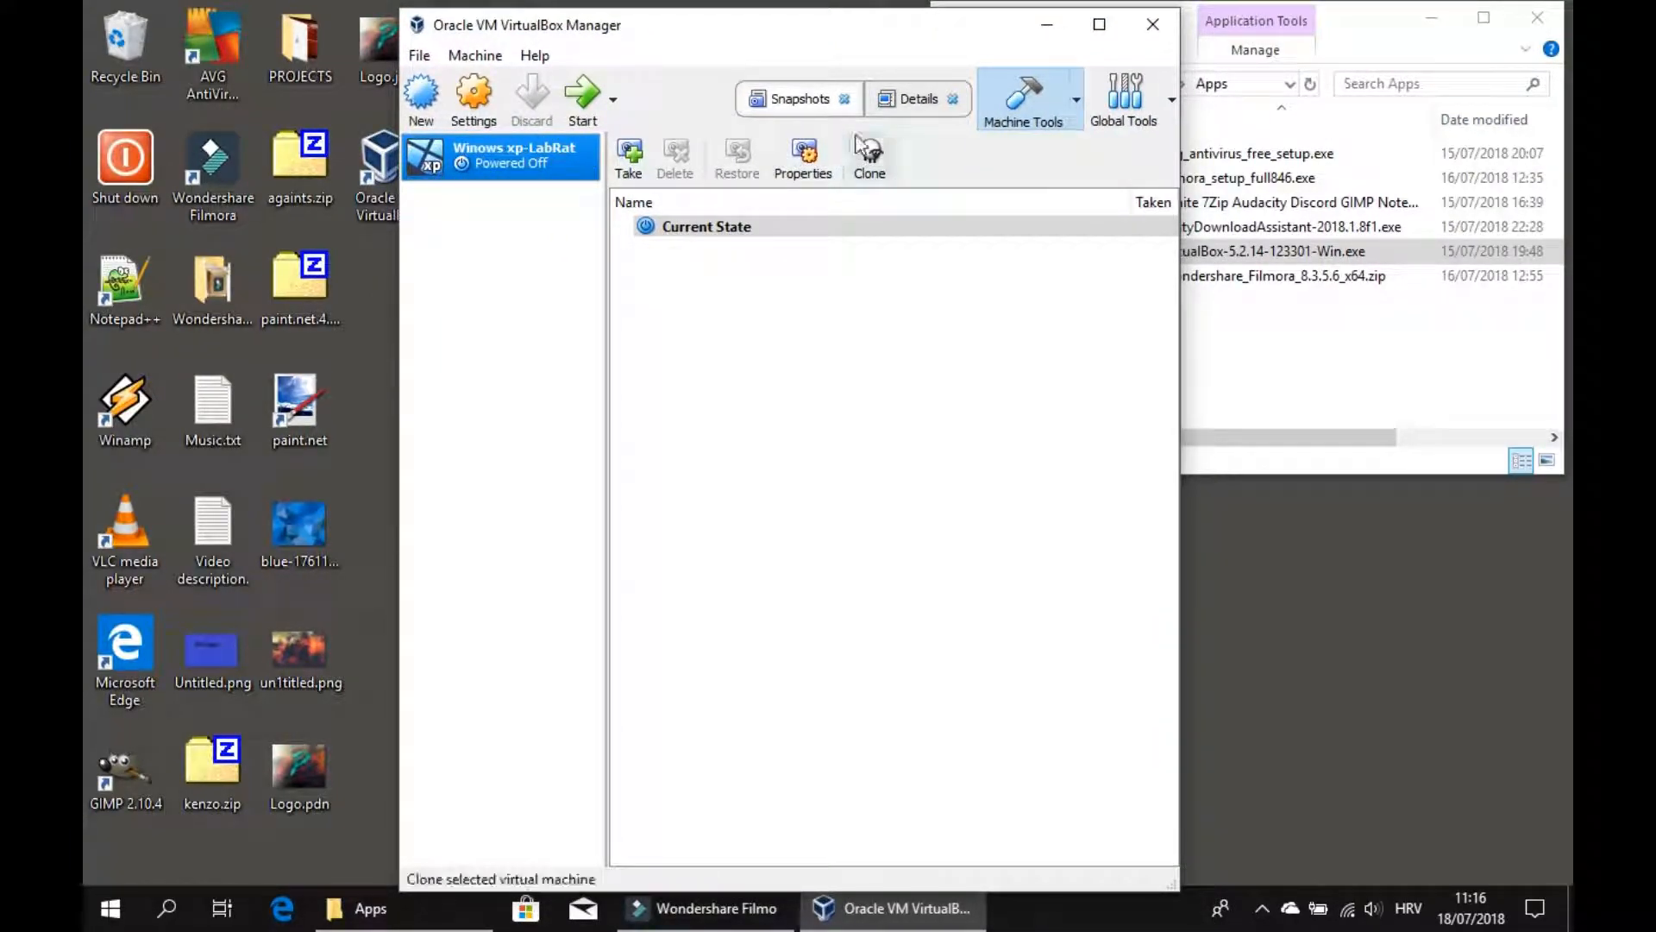
# Close the Snapshots tool and put the Winows xp-LabRat machine into a new group.
pyautogui.click(952, 99)
pyautogui.click(952, 100)
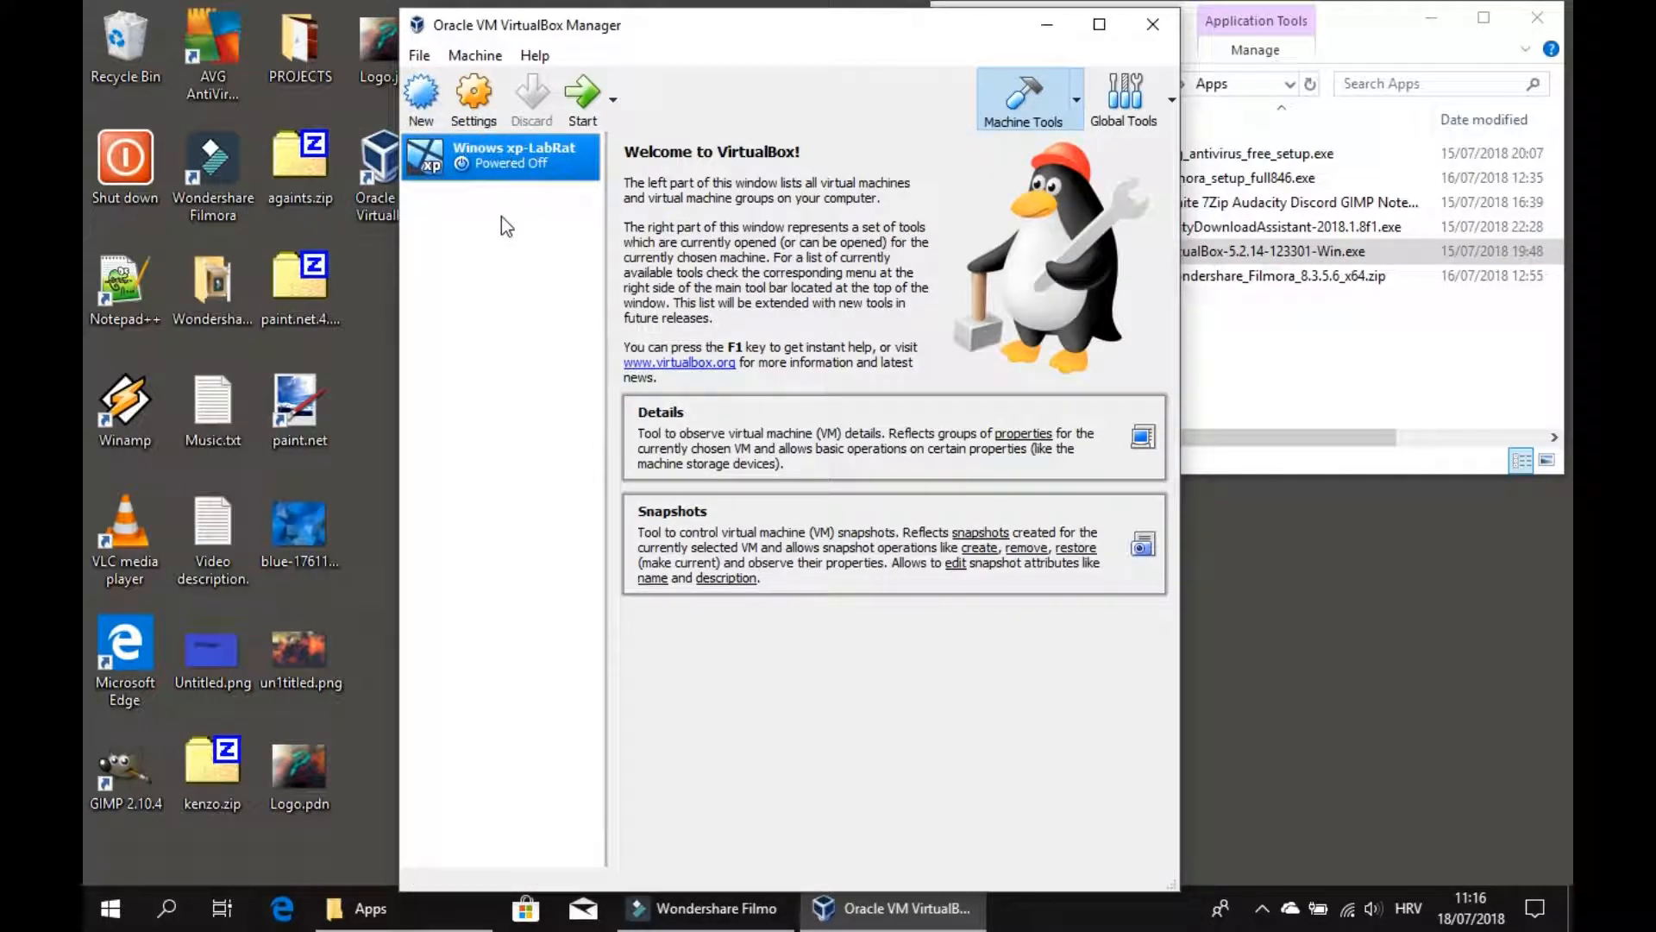
pyautogui.rightClick(490, 159)
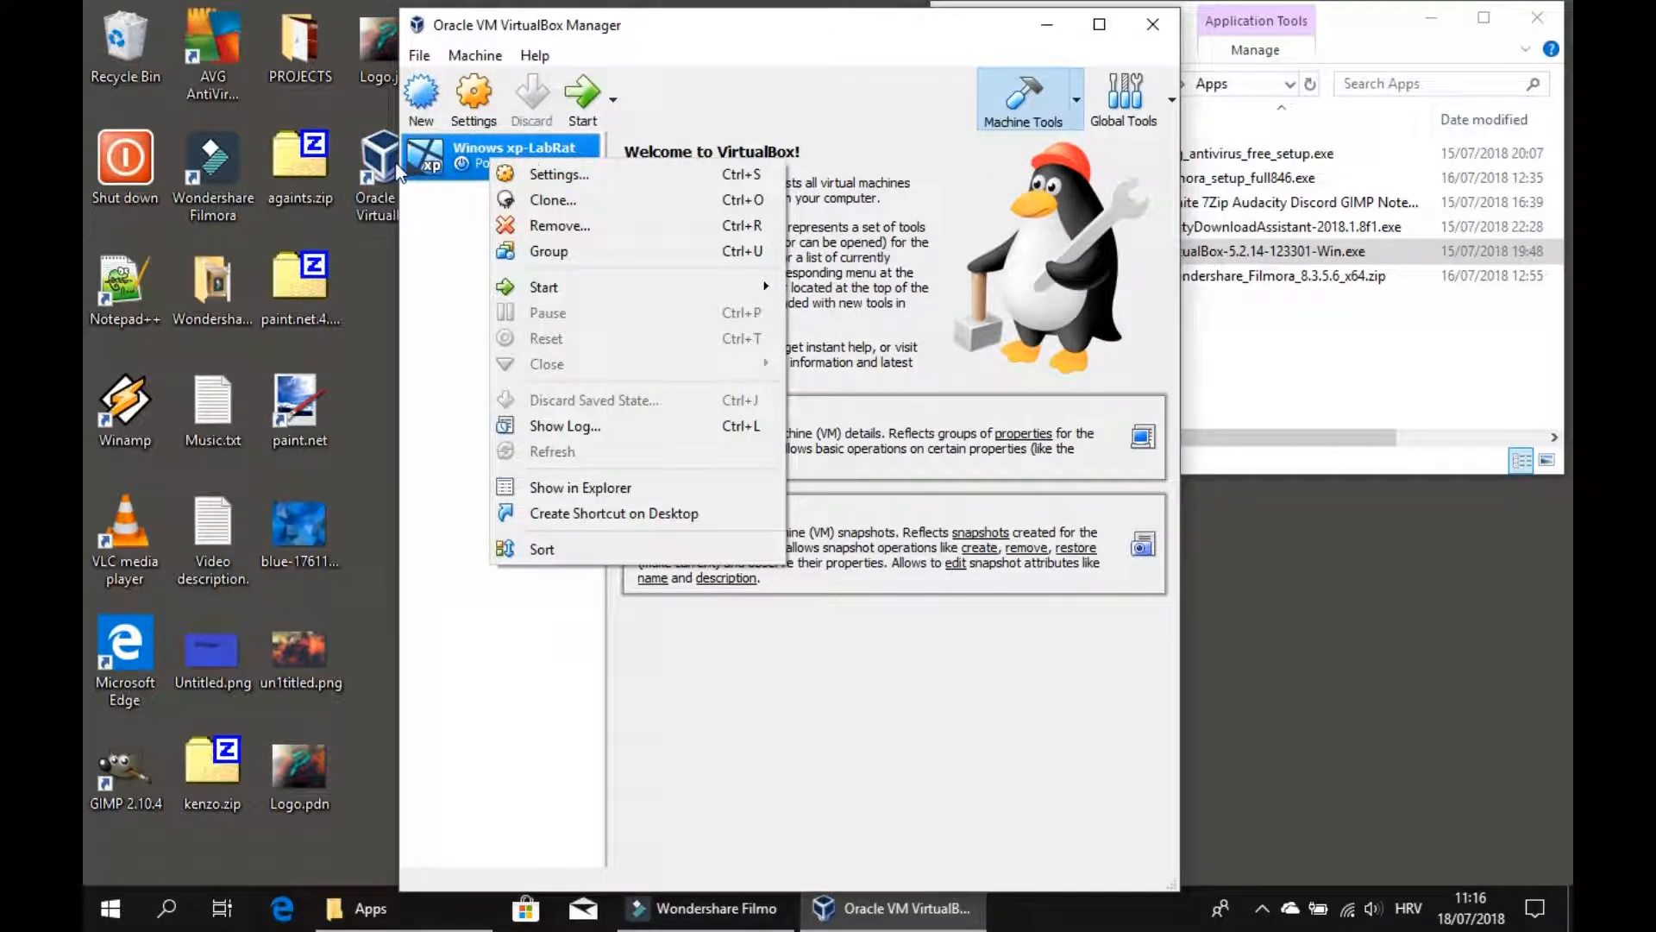
pyautogui.click(542, 251)
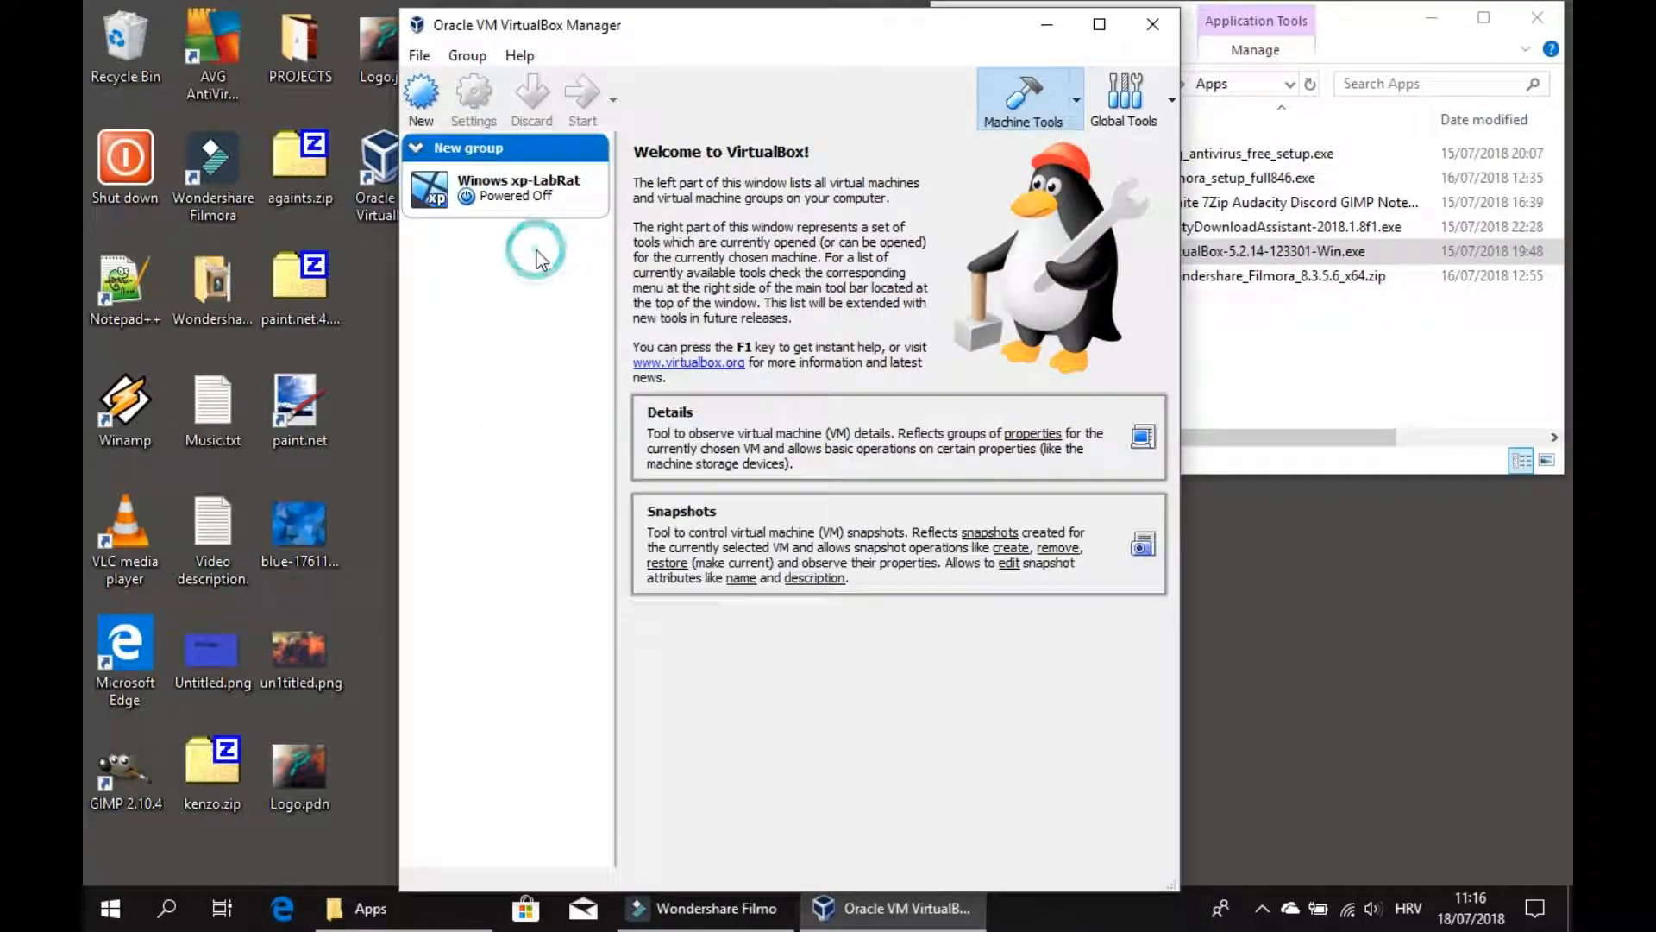
# Collapse the New group in the machine list.
pyautogui.click(416, 149)
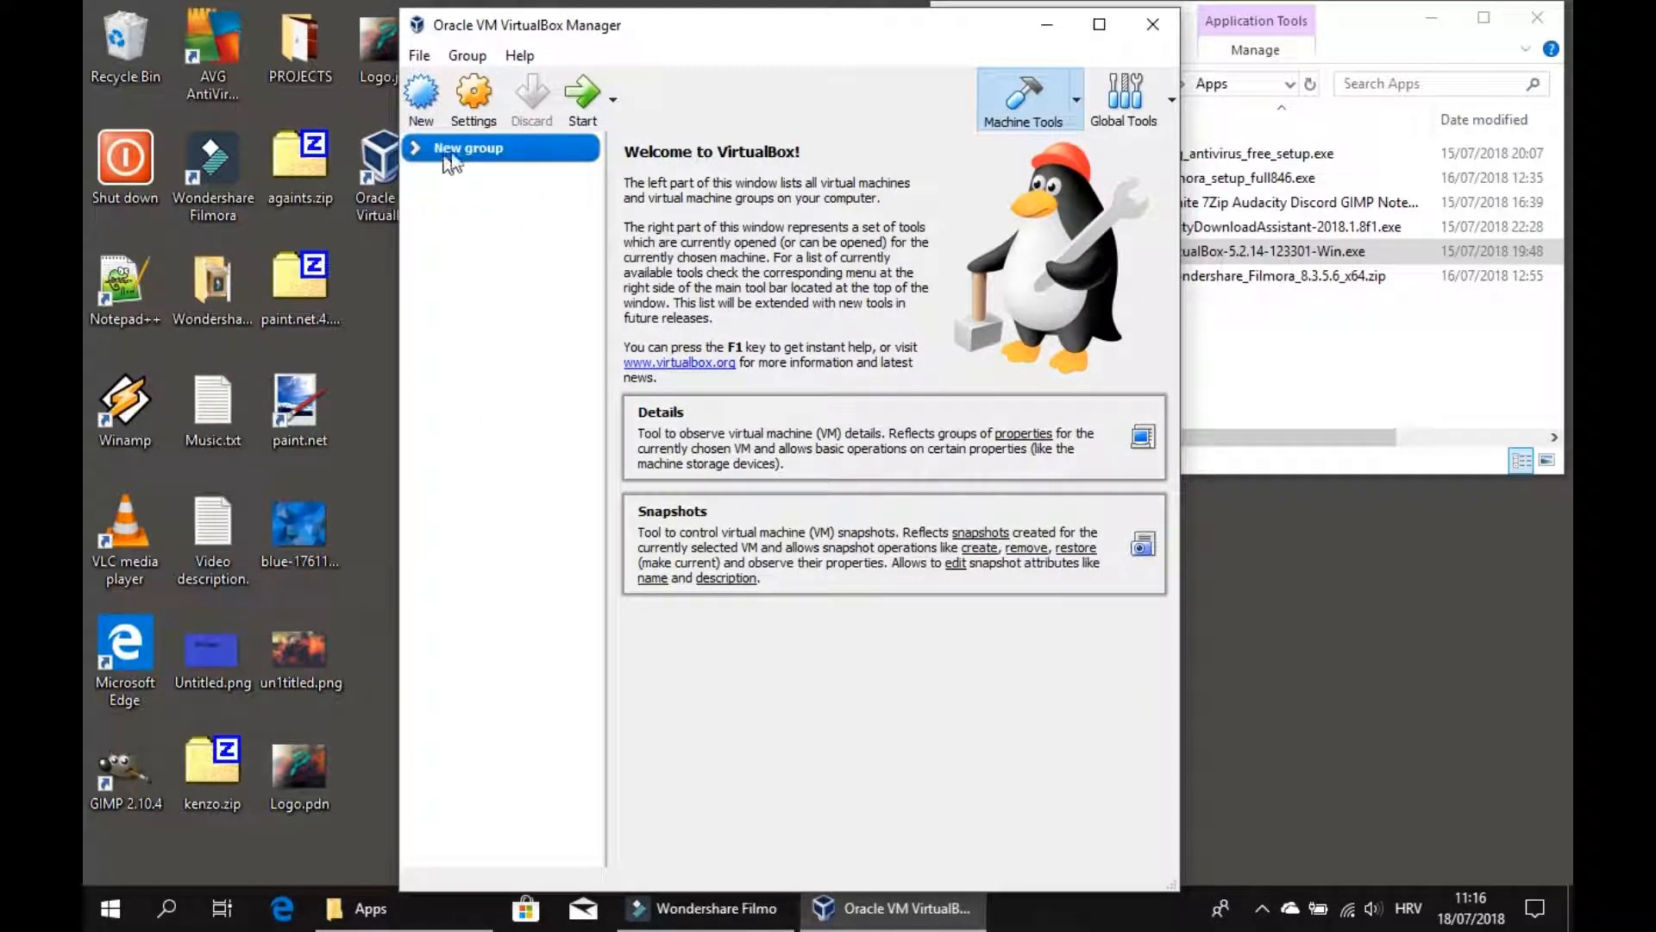
pyautogui.moveTo(470, 162); pyautogui.dragTo(418, 157)
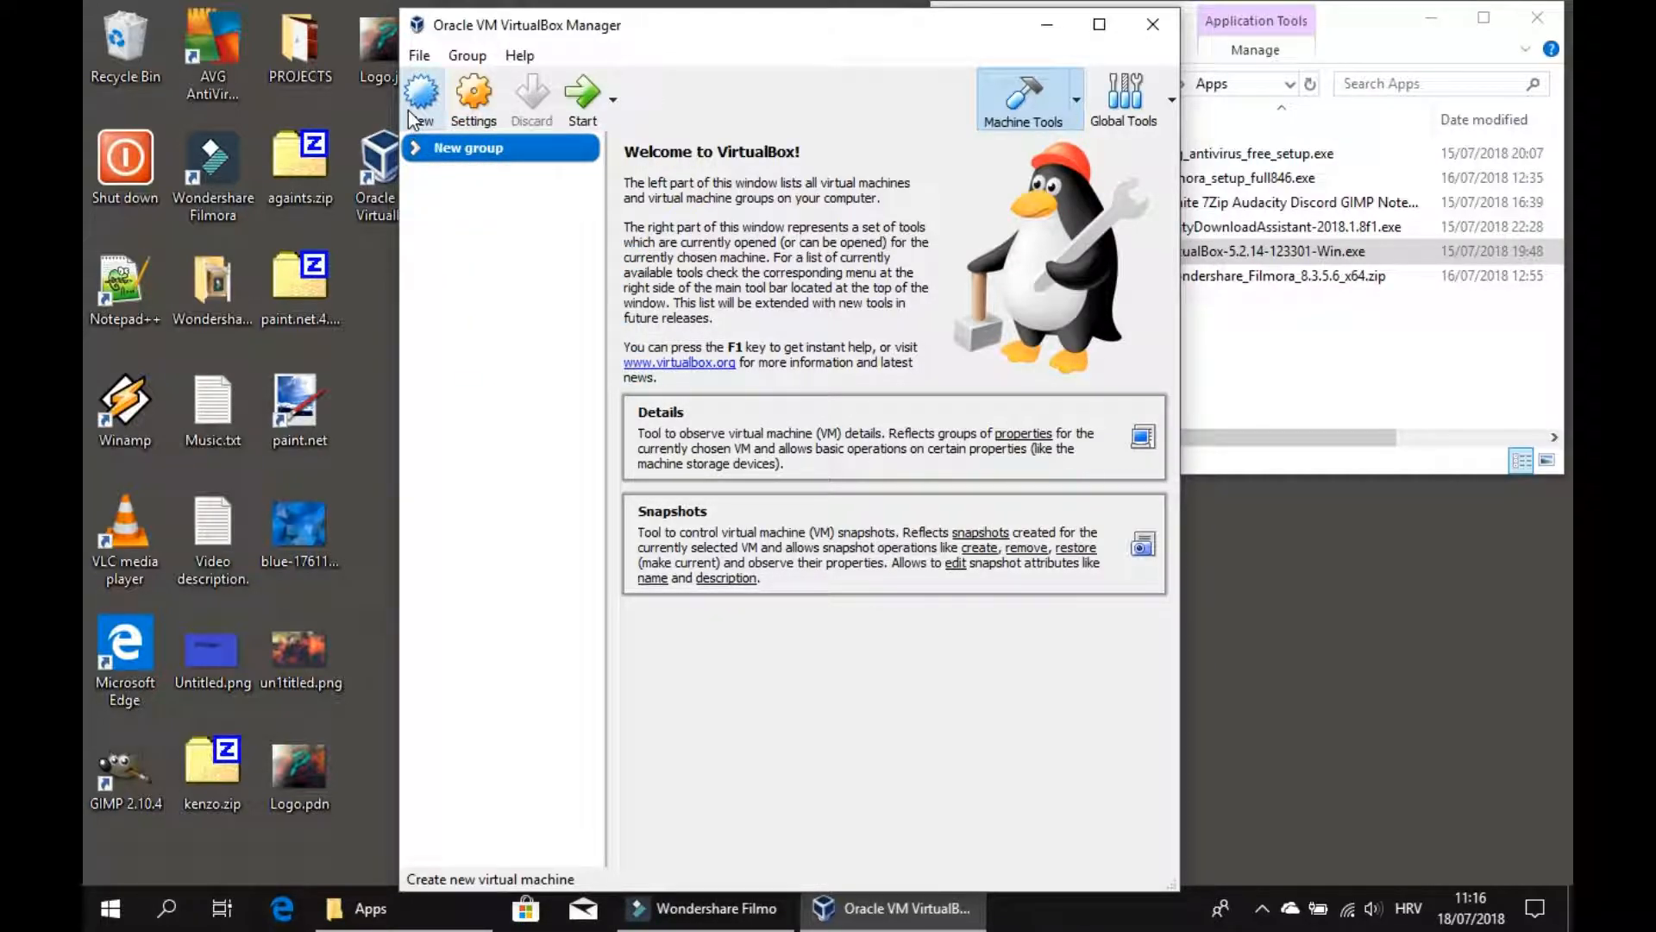
pyautogui.moveTo(621, 26); pyautogui.dragTo(304, 23)
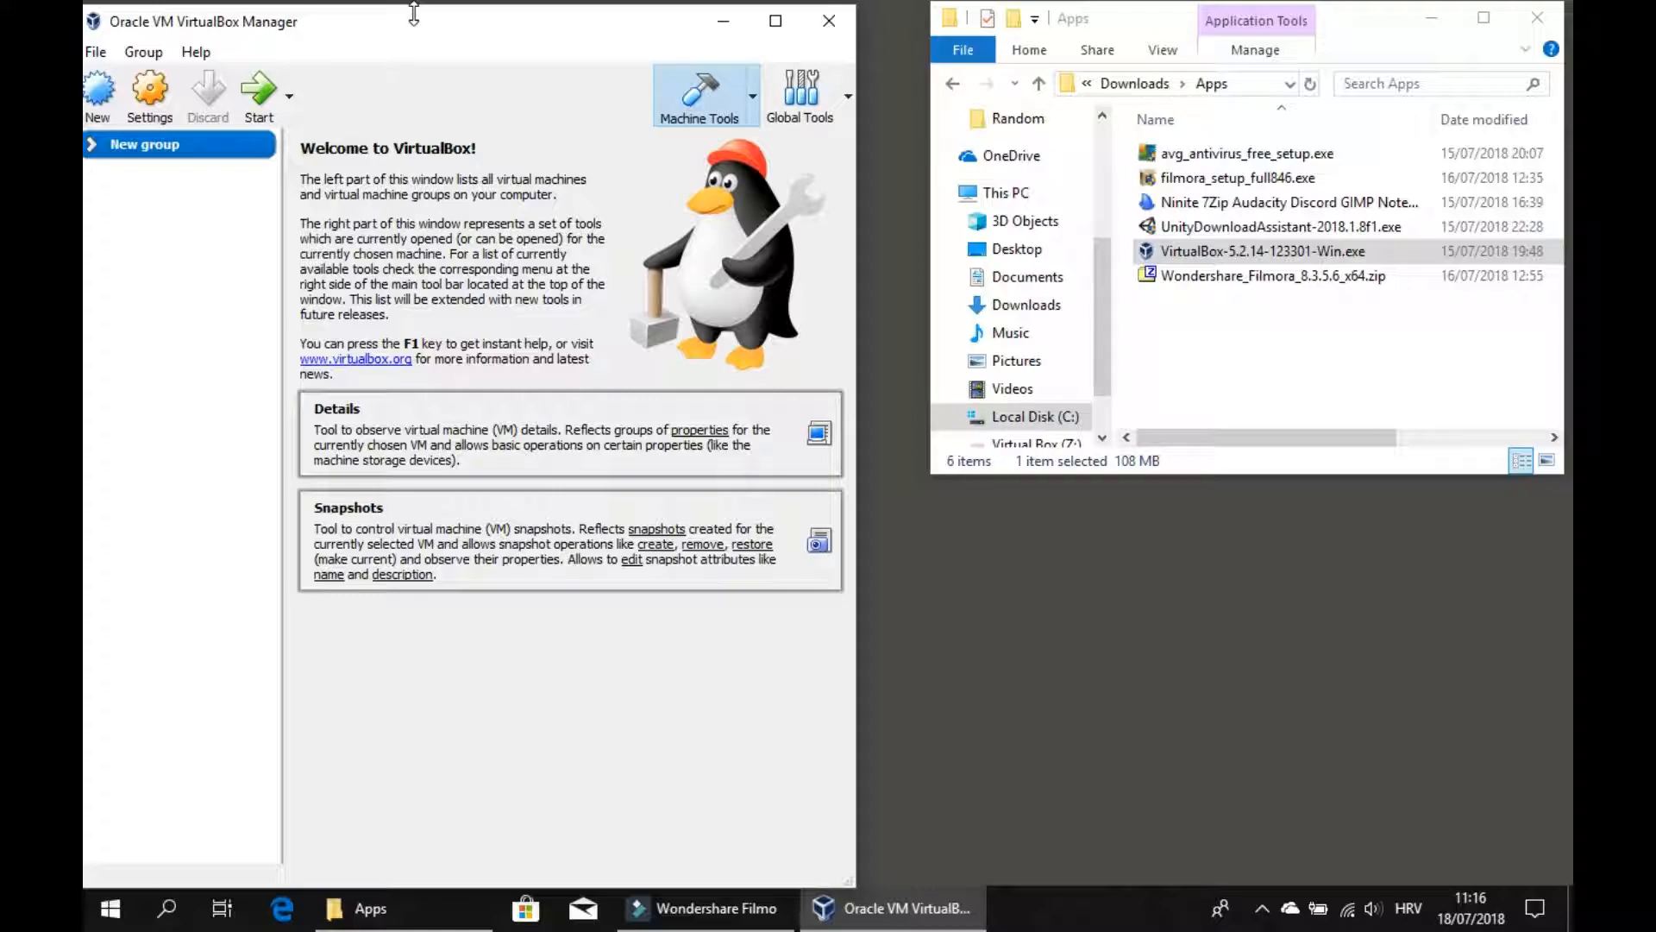
pyautogui.moveTo(422, 24); pyautogui.dragTo(656, 24)
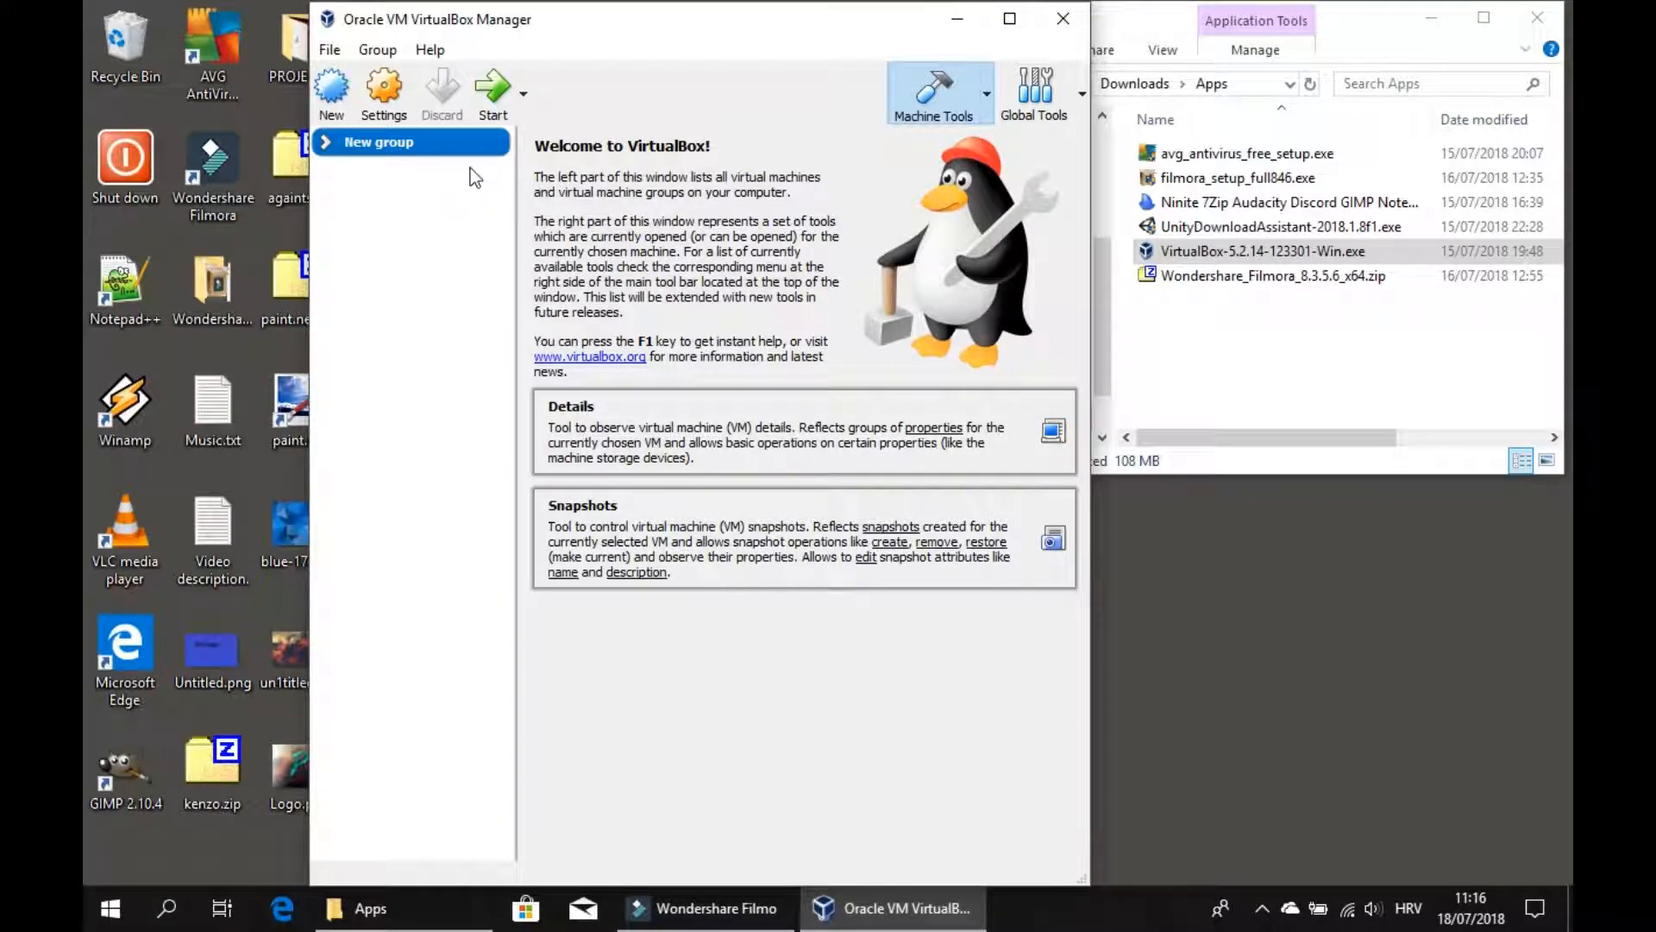
pyautogui.moveTo(557, 31); pyautogui.dragTo(709, 39)
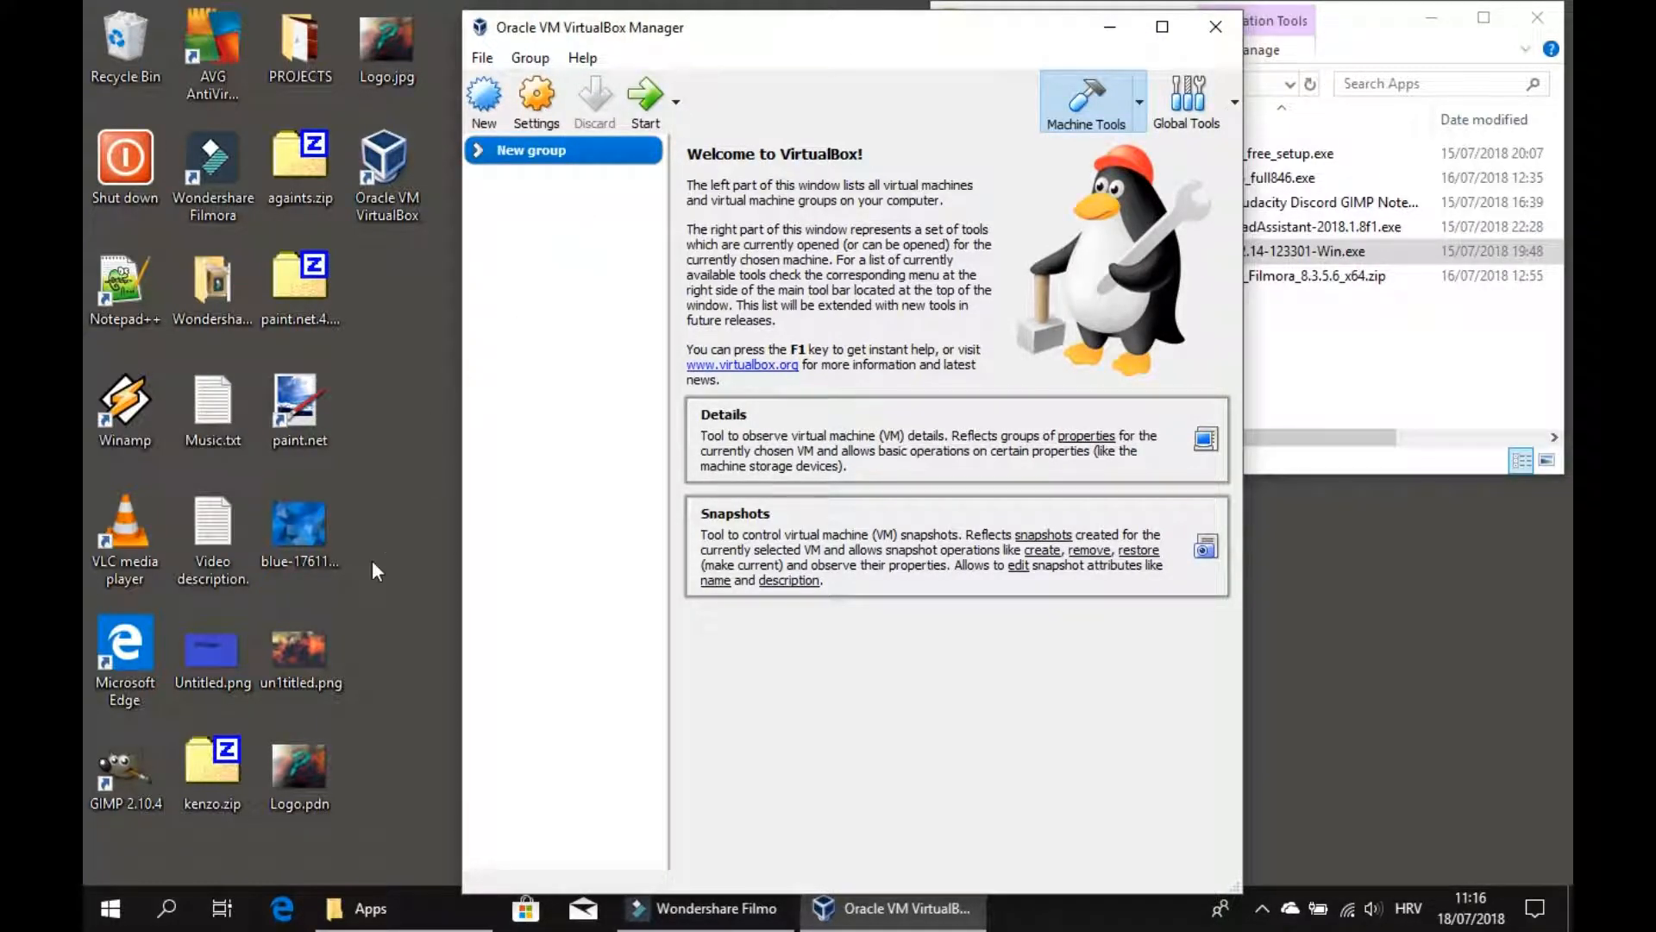
# Open the web browser and search the web for "windwos xp iso 32 bit download".
pyautogui.click(286, 908)
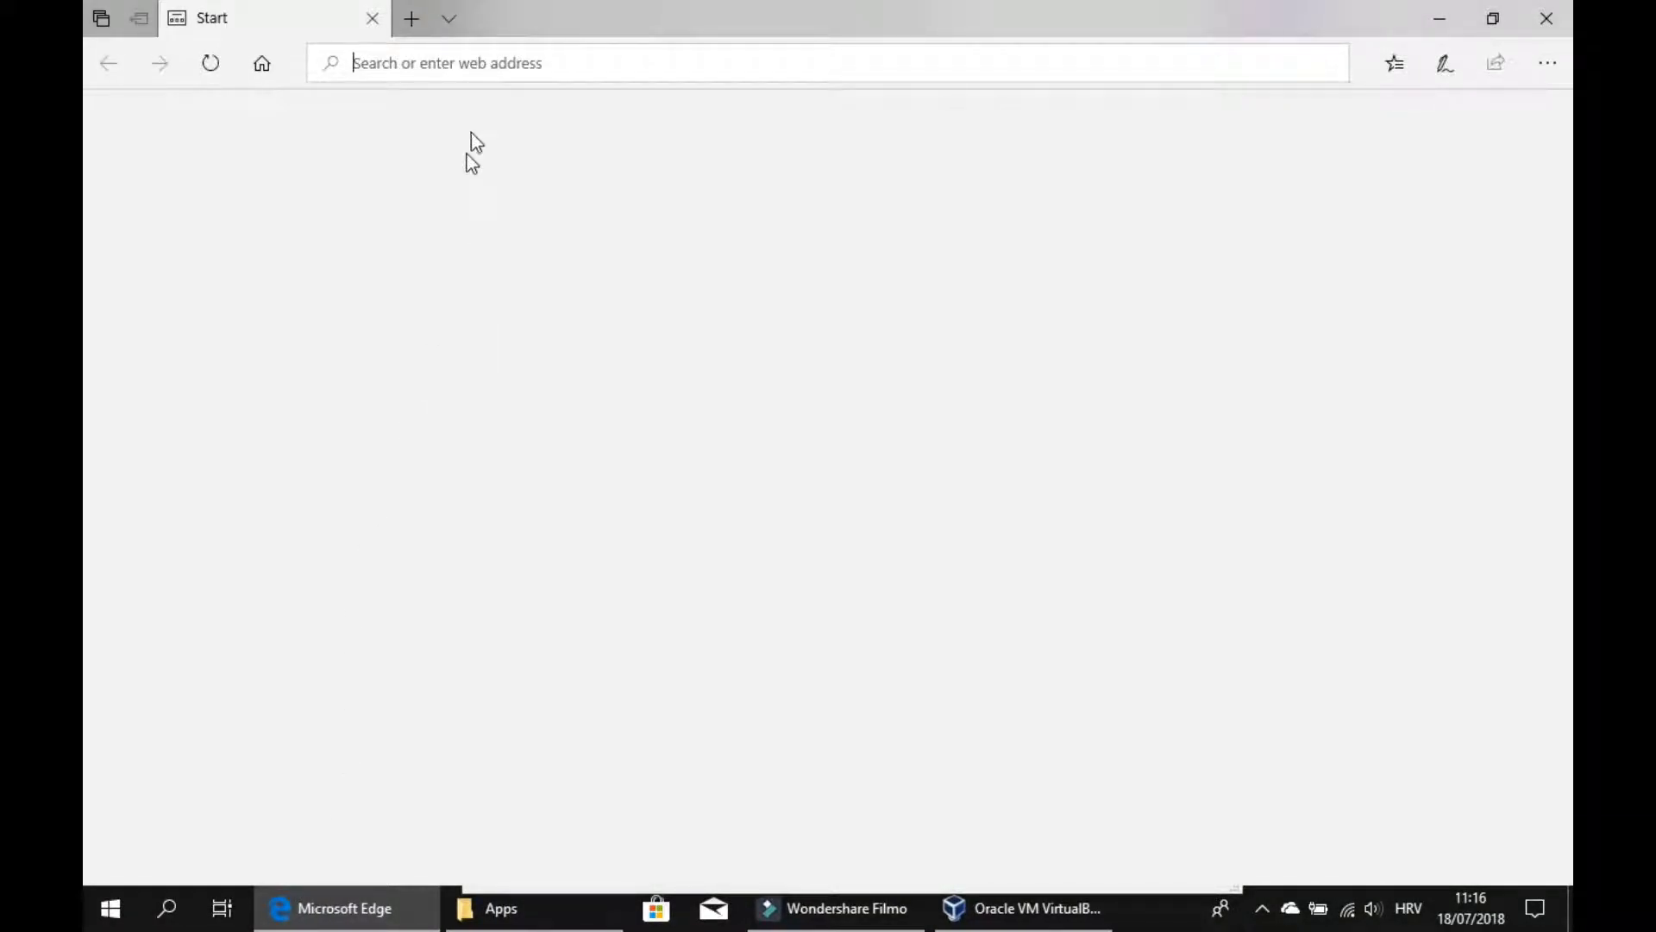
pyautogui.click(497, 68)
pyautogui.write('wind')
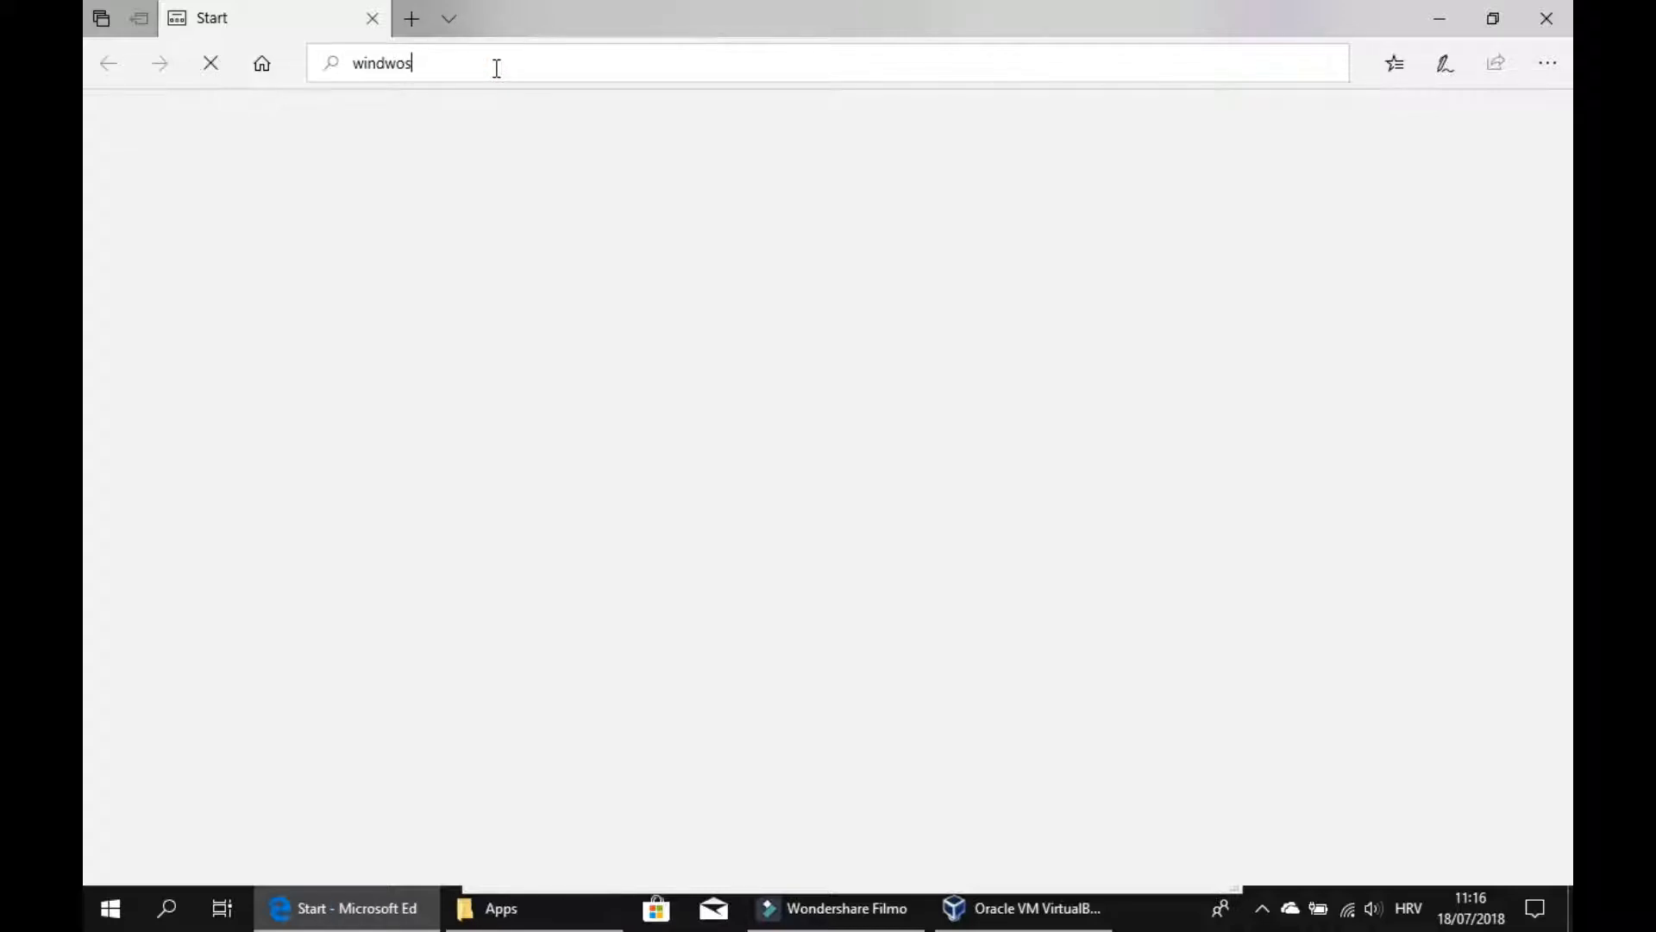
pyautogui.write('wos xp')
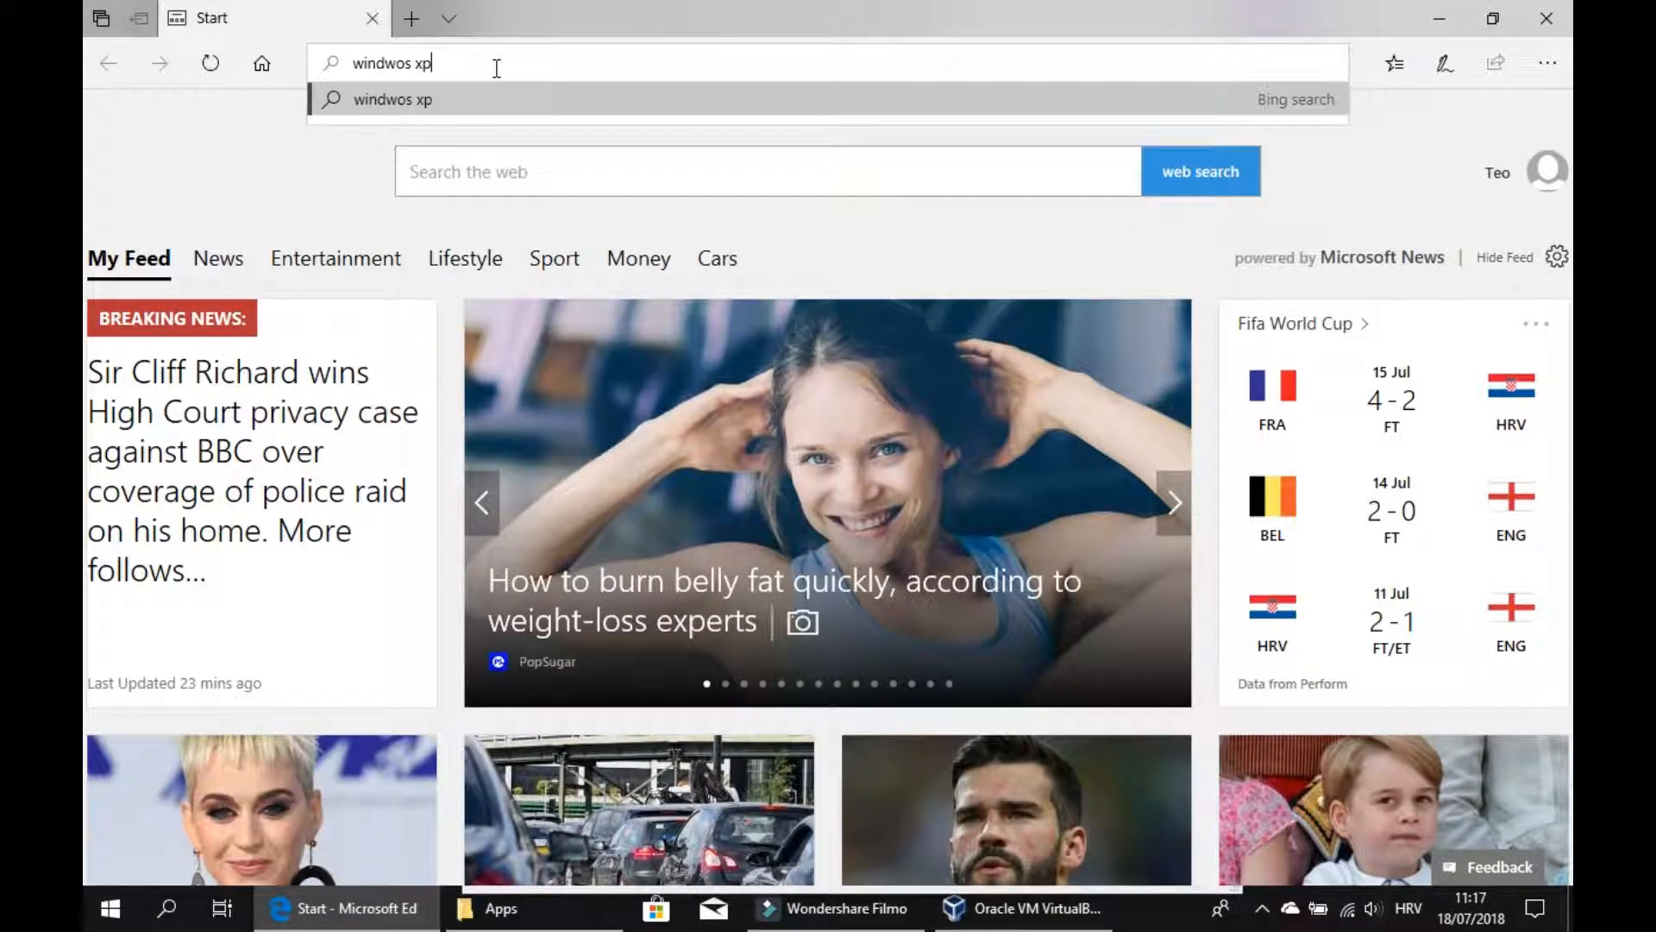
pyautogui.write(' iso 32 bit dow')
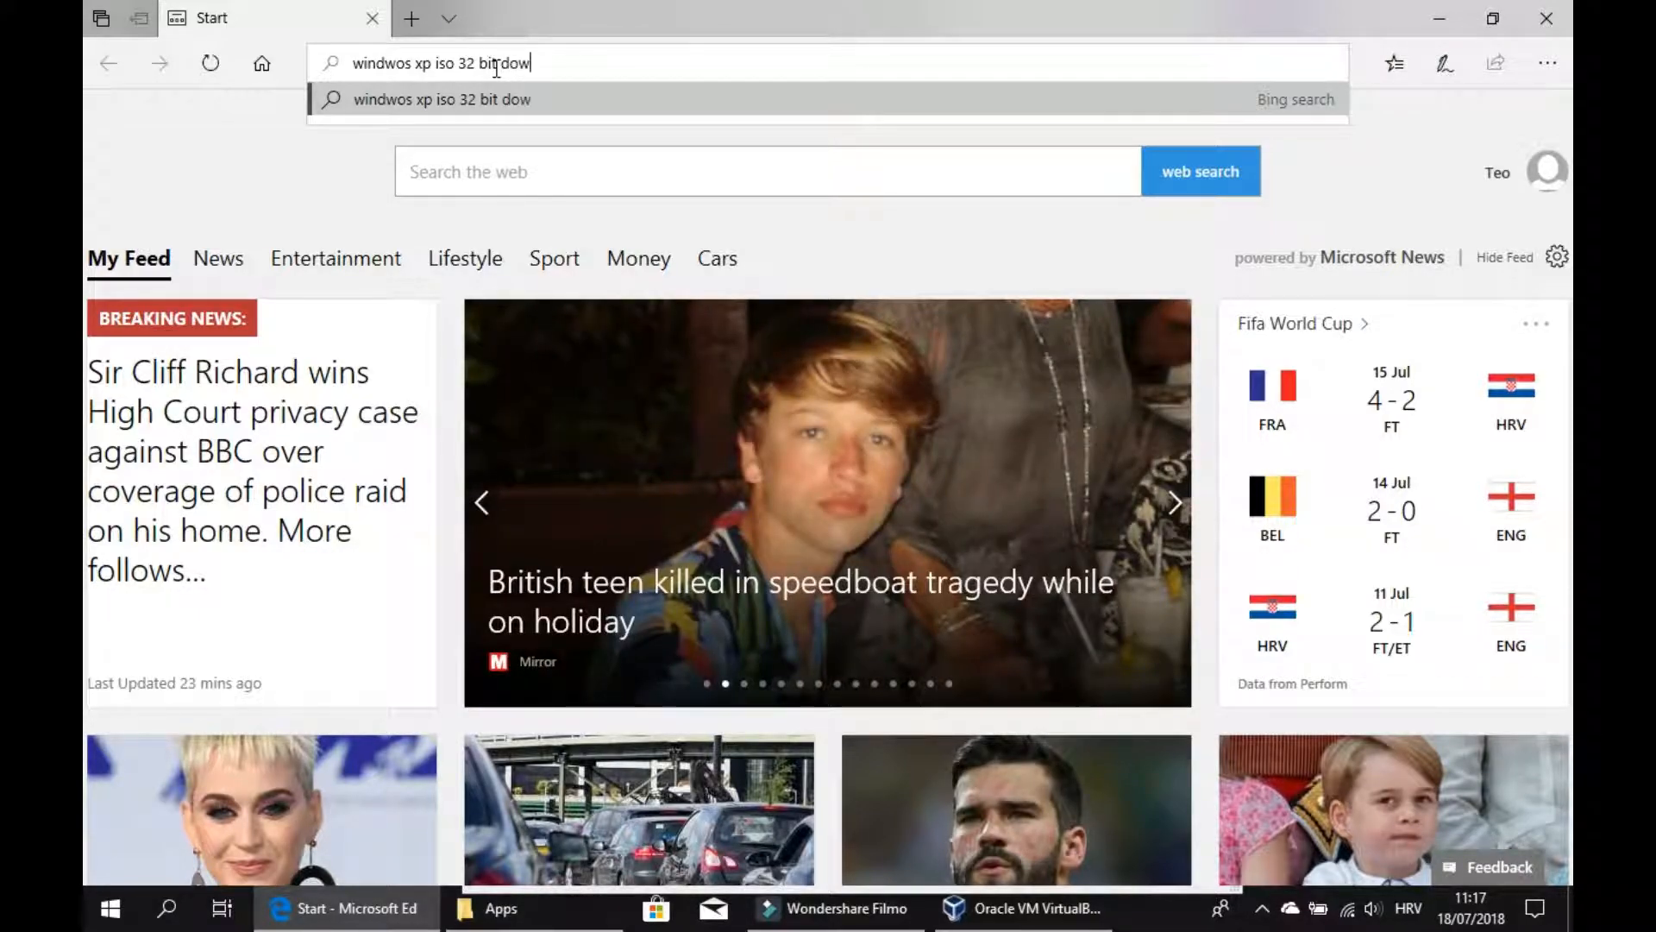
pyautogui.write('nload')
pyautogui.press('Return')
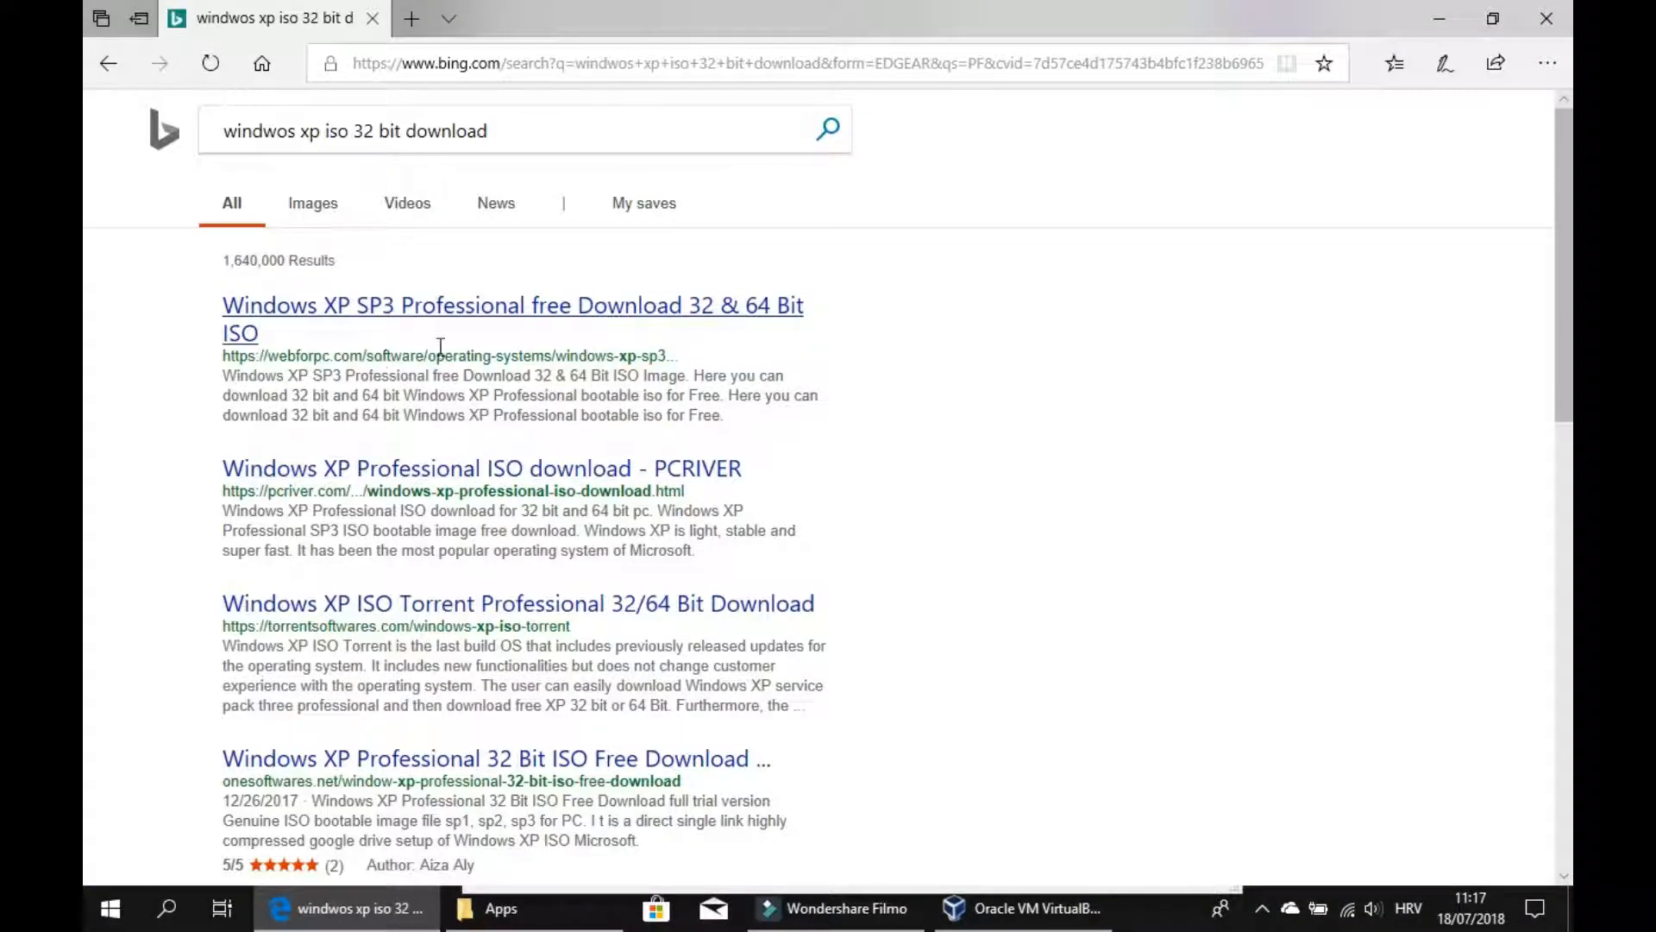
pyautogui.click(940, 911)
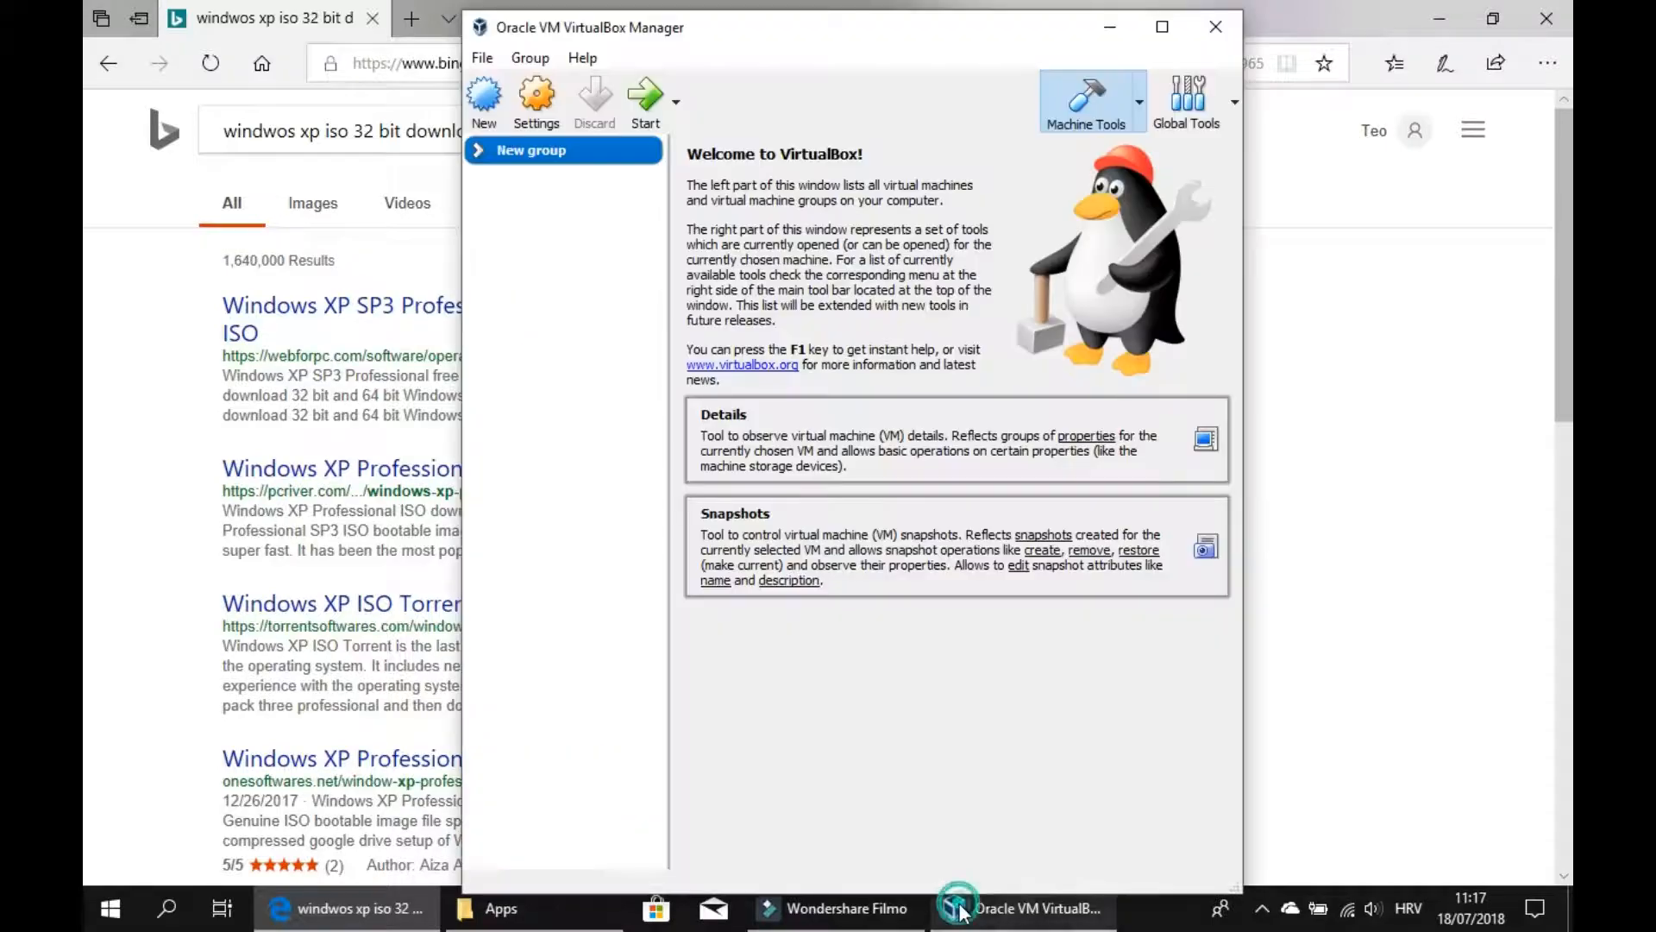
pyautogui.click(486, 99)
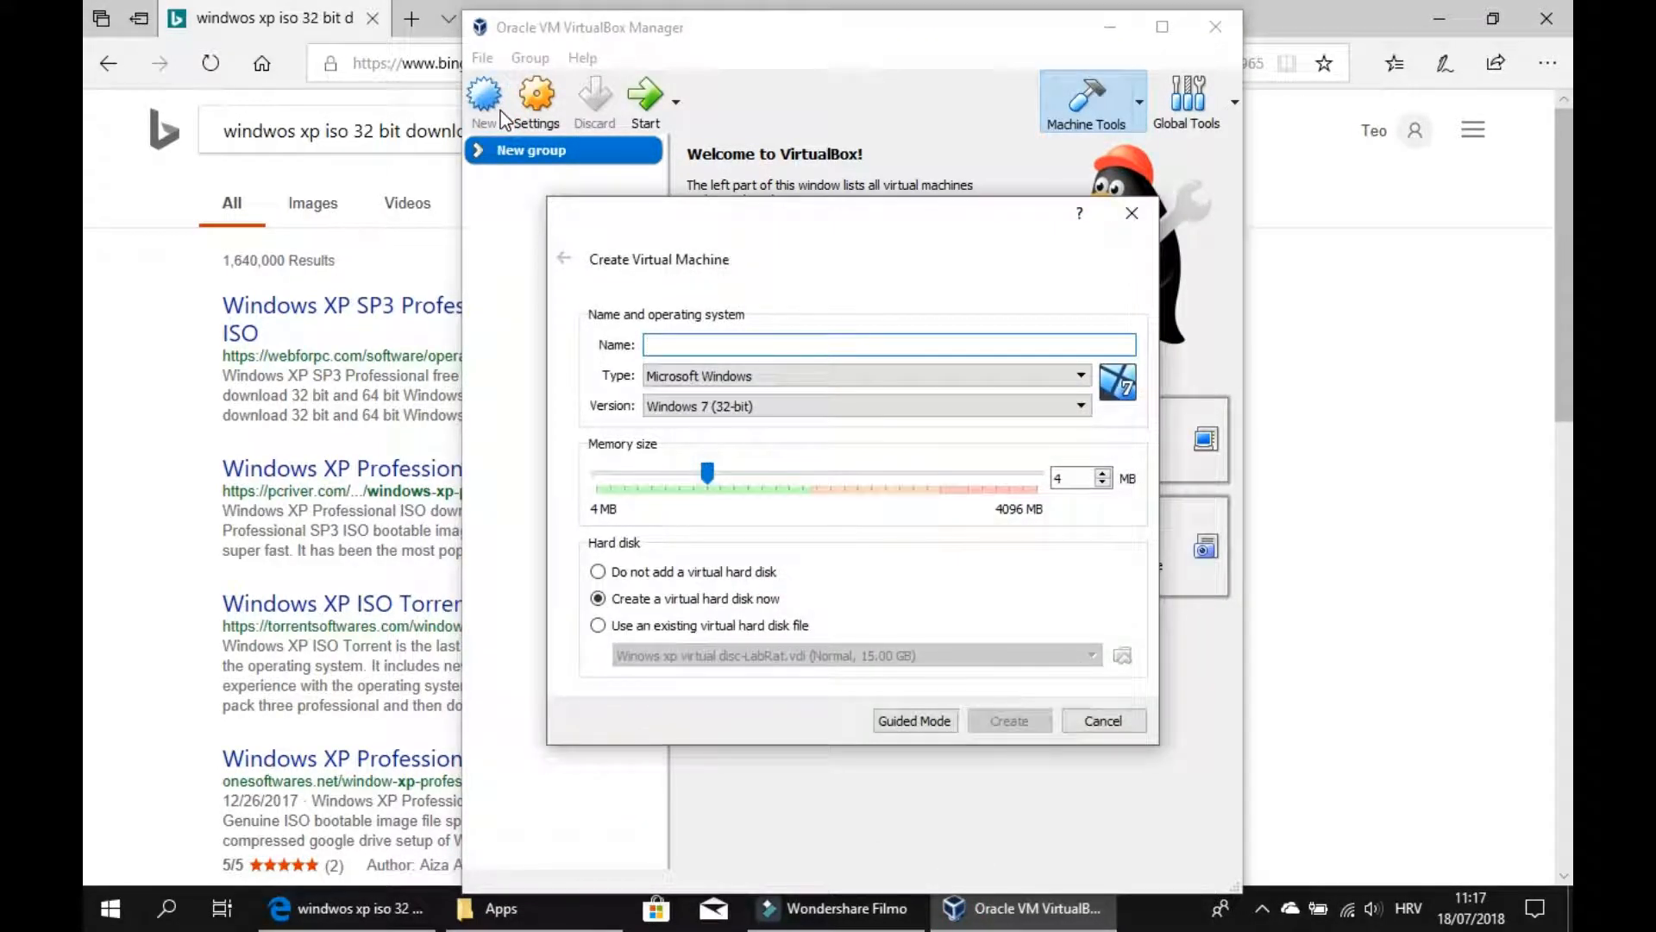
pyautogui.click(797, 405)
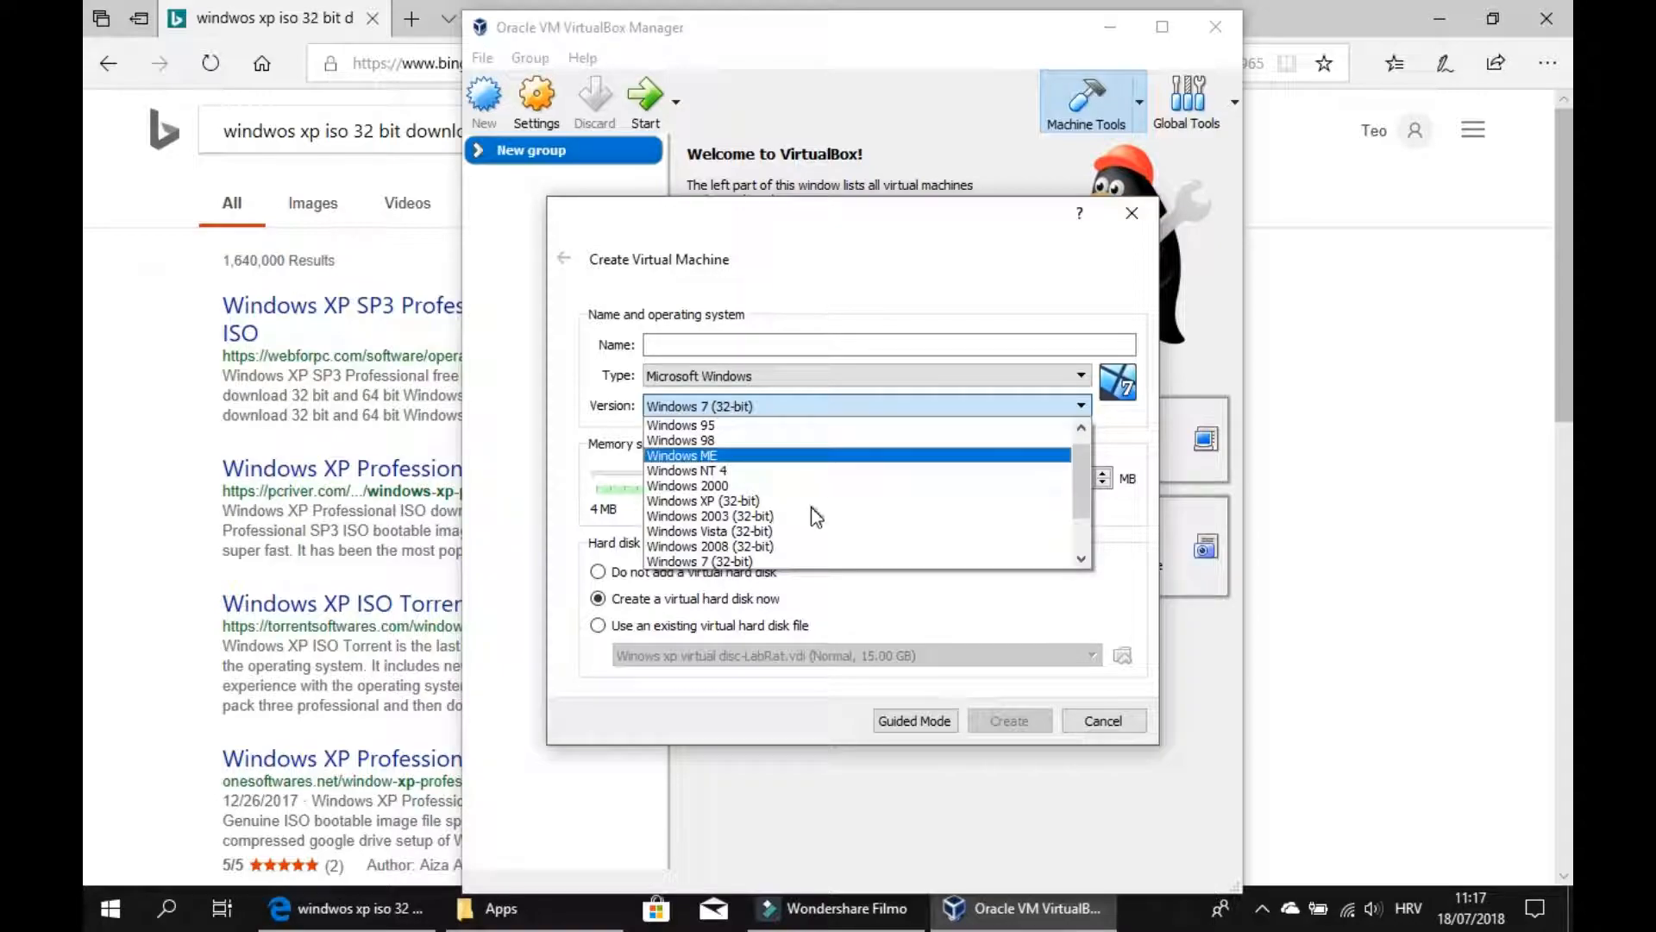
pyautogui.scroll(-2, 893, 522)
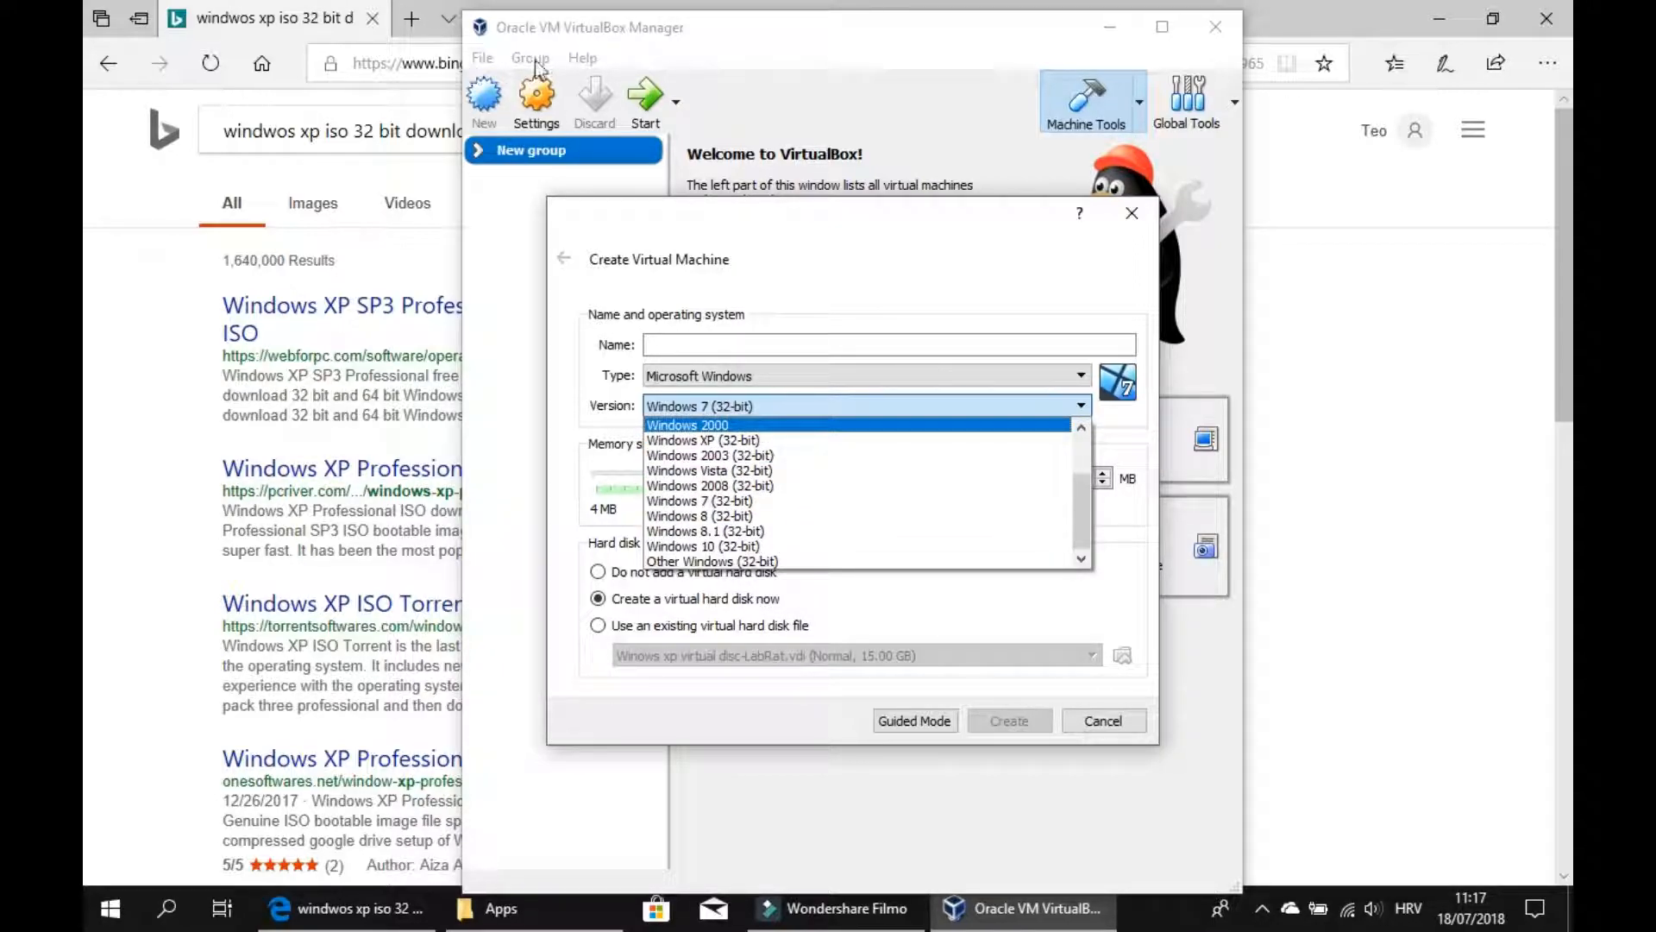
pyautogui.click(675, 377)
pyautogui.click(674, 378)
pyautogui.click(737, 410)
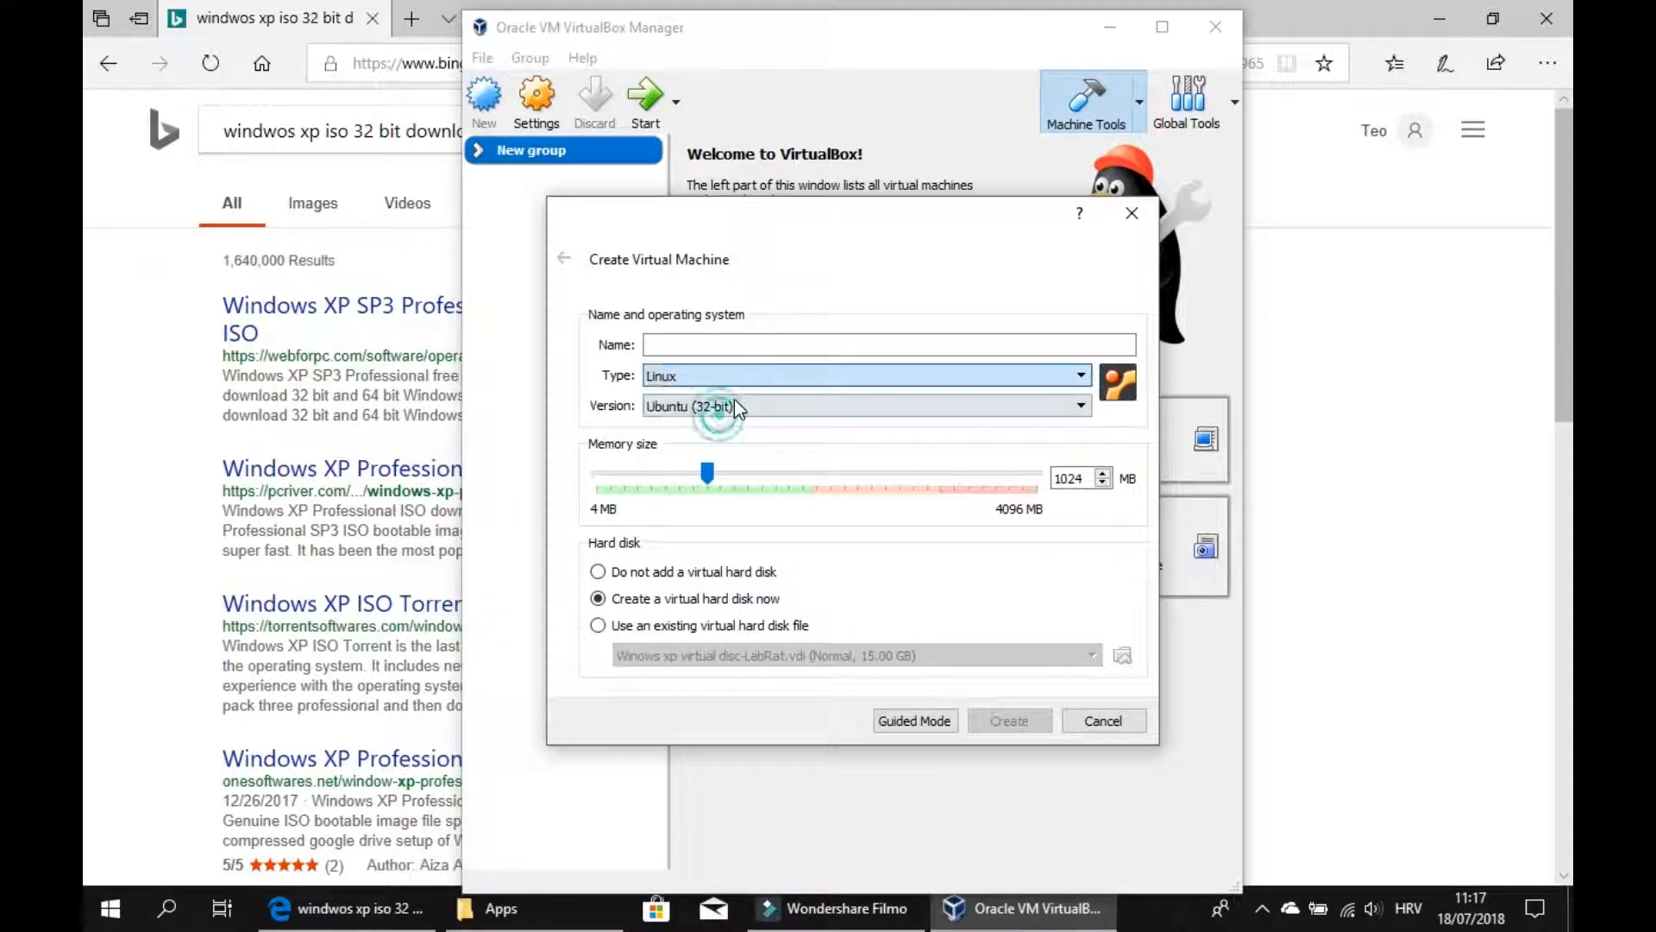
pyautogui.click(749, 375)
pyautogui.click(749, 375)
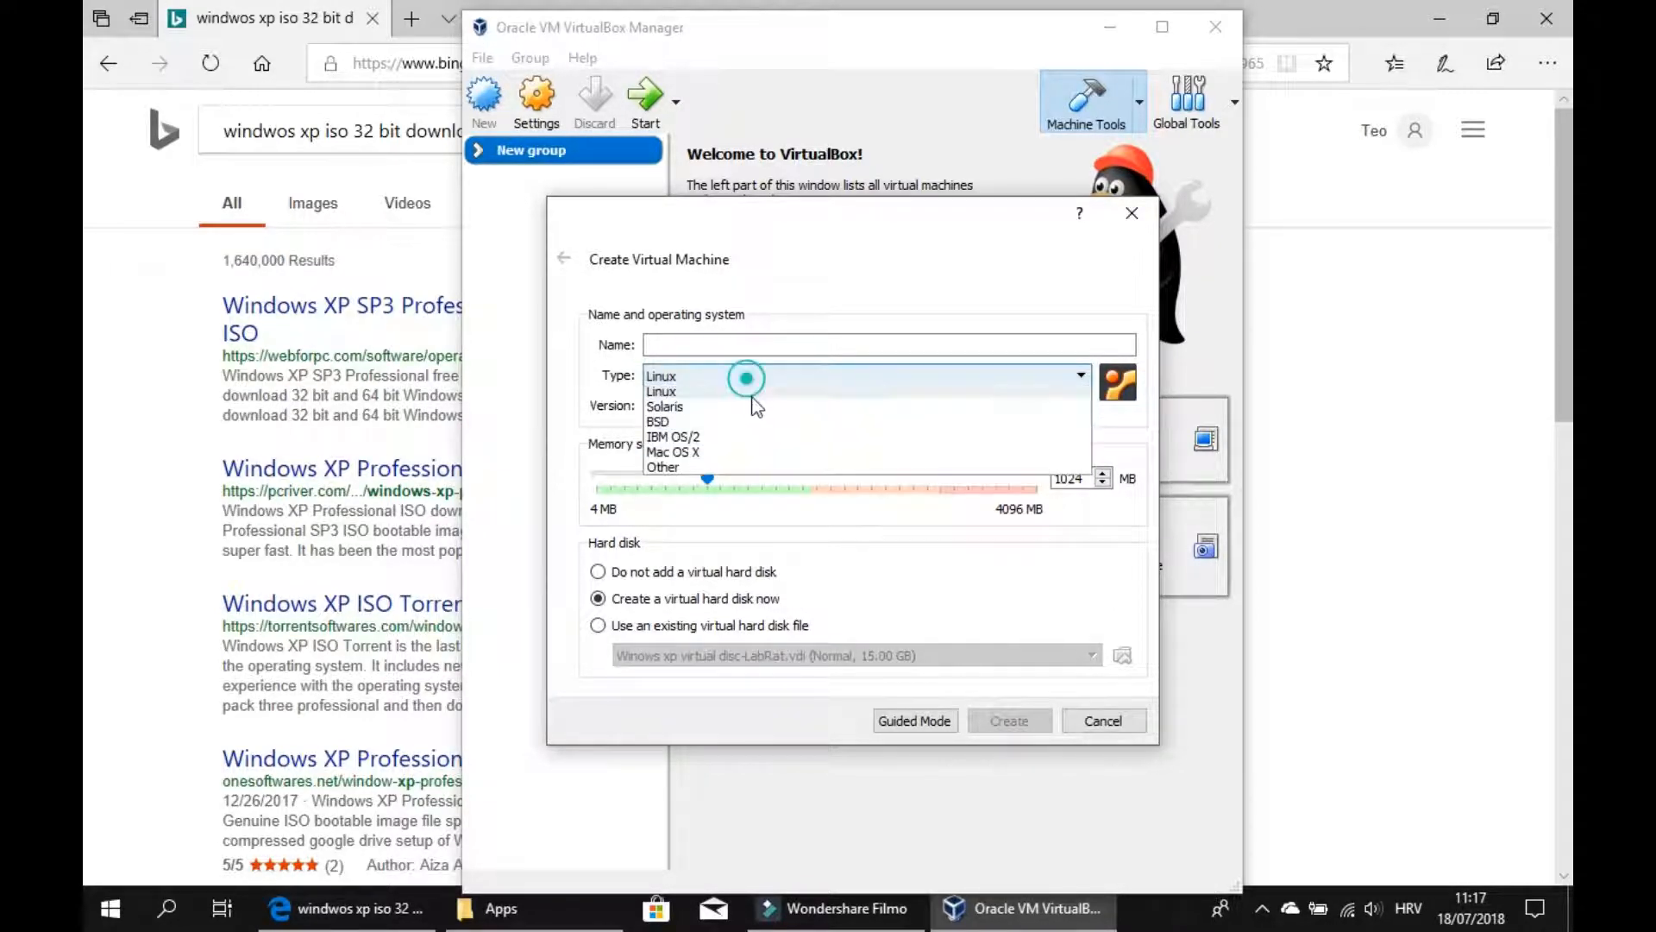
pyautogui.click(768, 386)
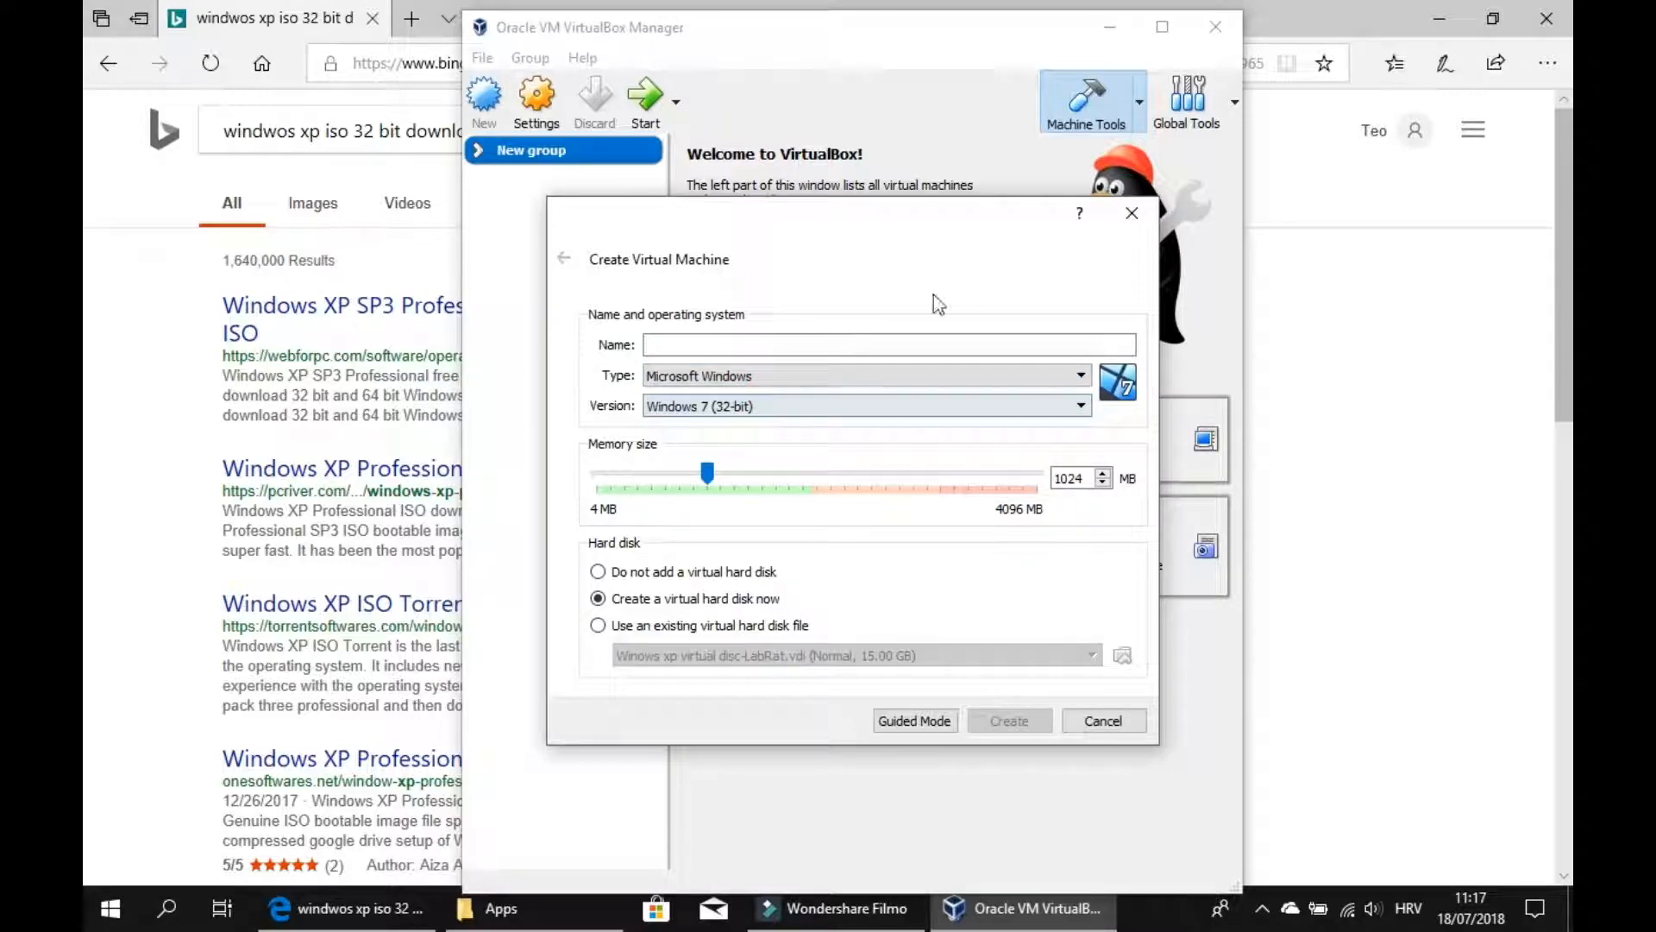
pyautogui.click(1132, 212)
# Open the WebForPC result for Windows XP SP3 Professional and start the 32 Bit ISO download.
pyautogui.click(1125, 26)
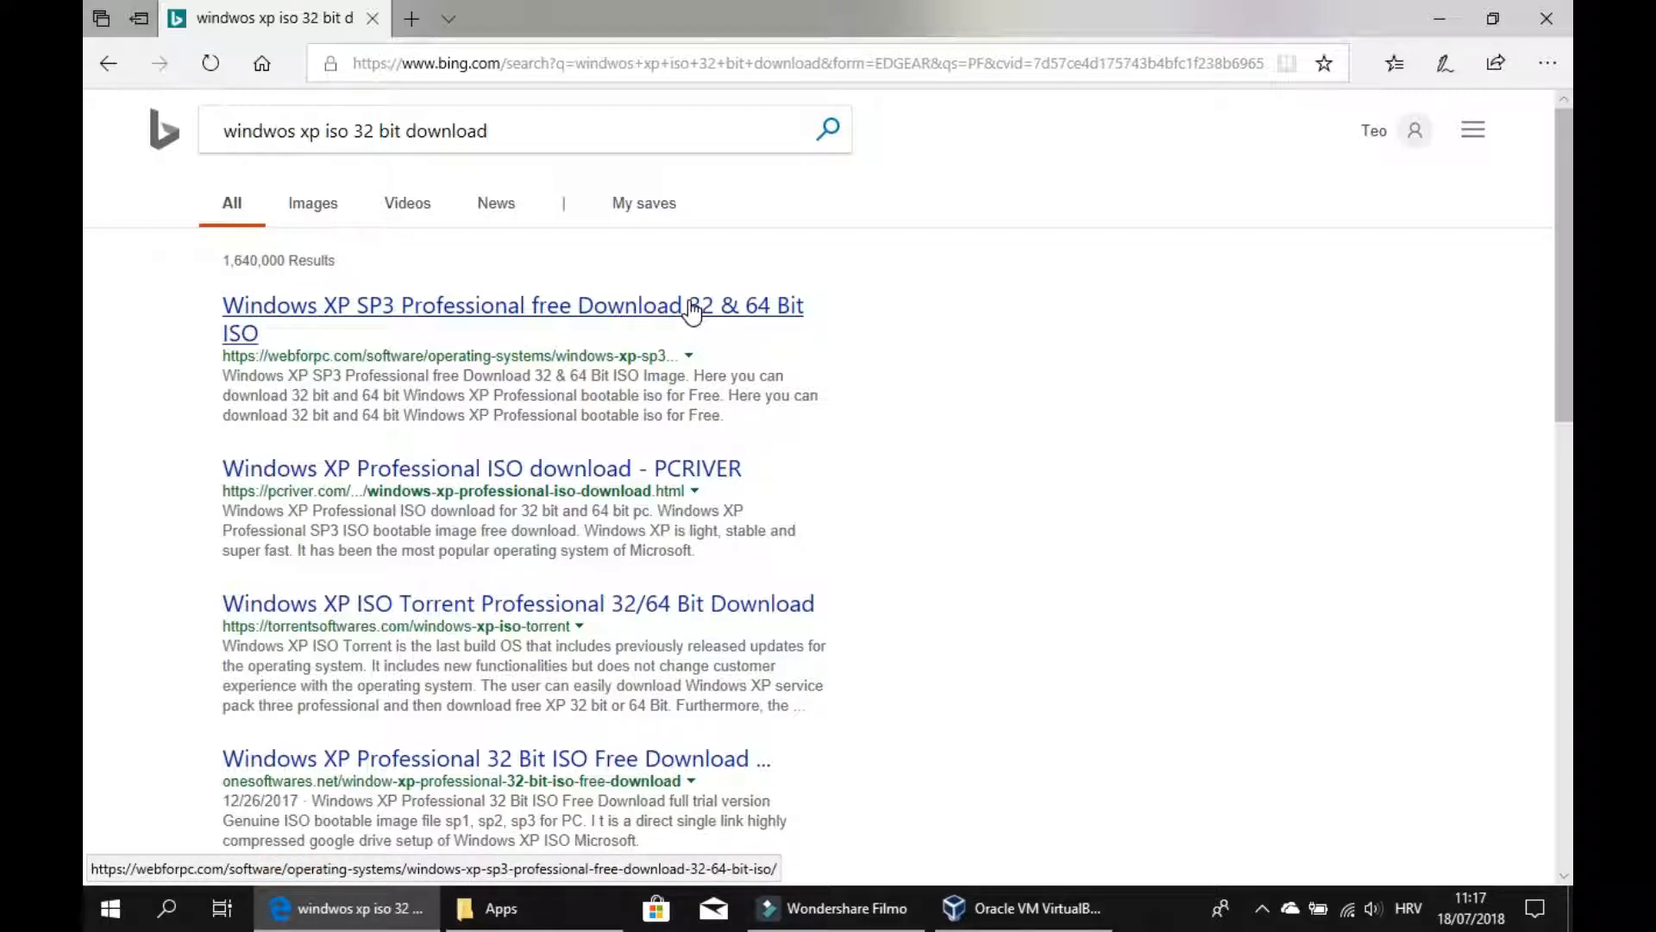
pyautogui.click(691, 309)
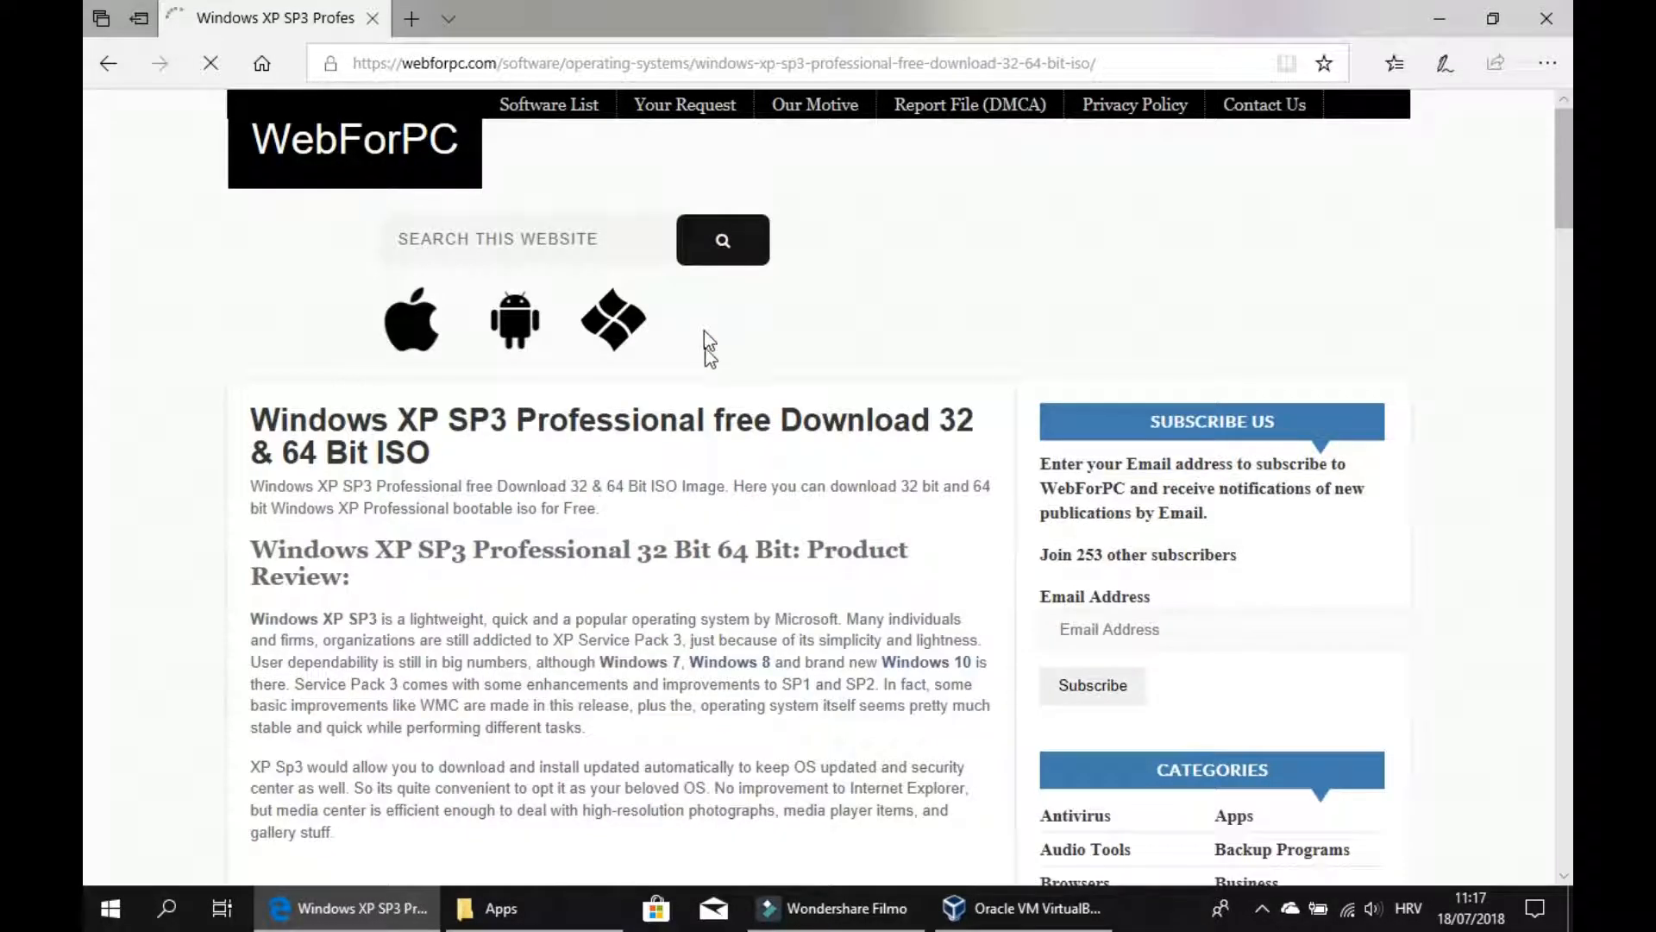
pyautogui.scroll(-15, 717, 432)
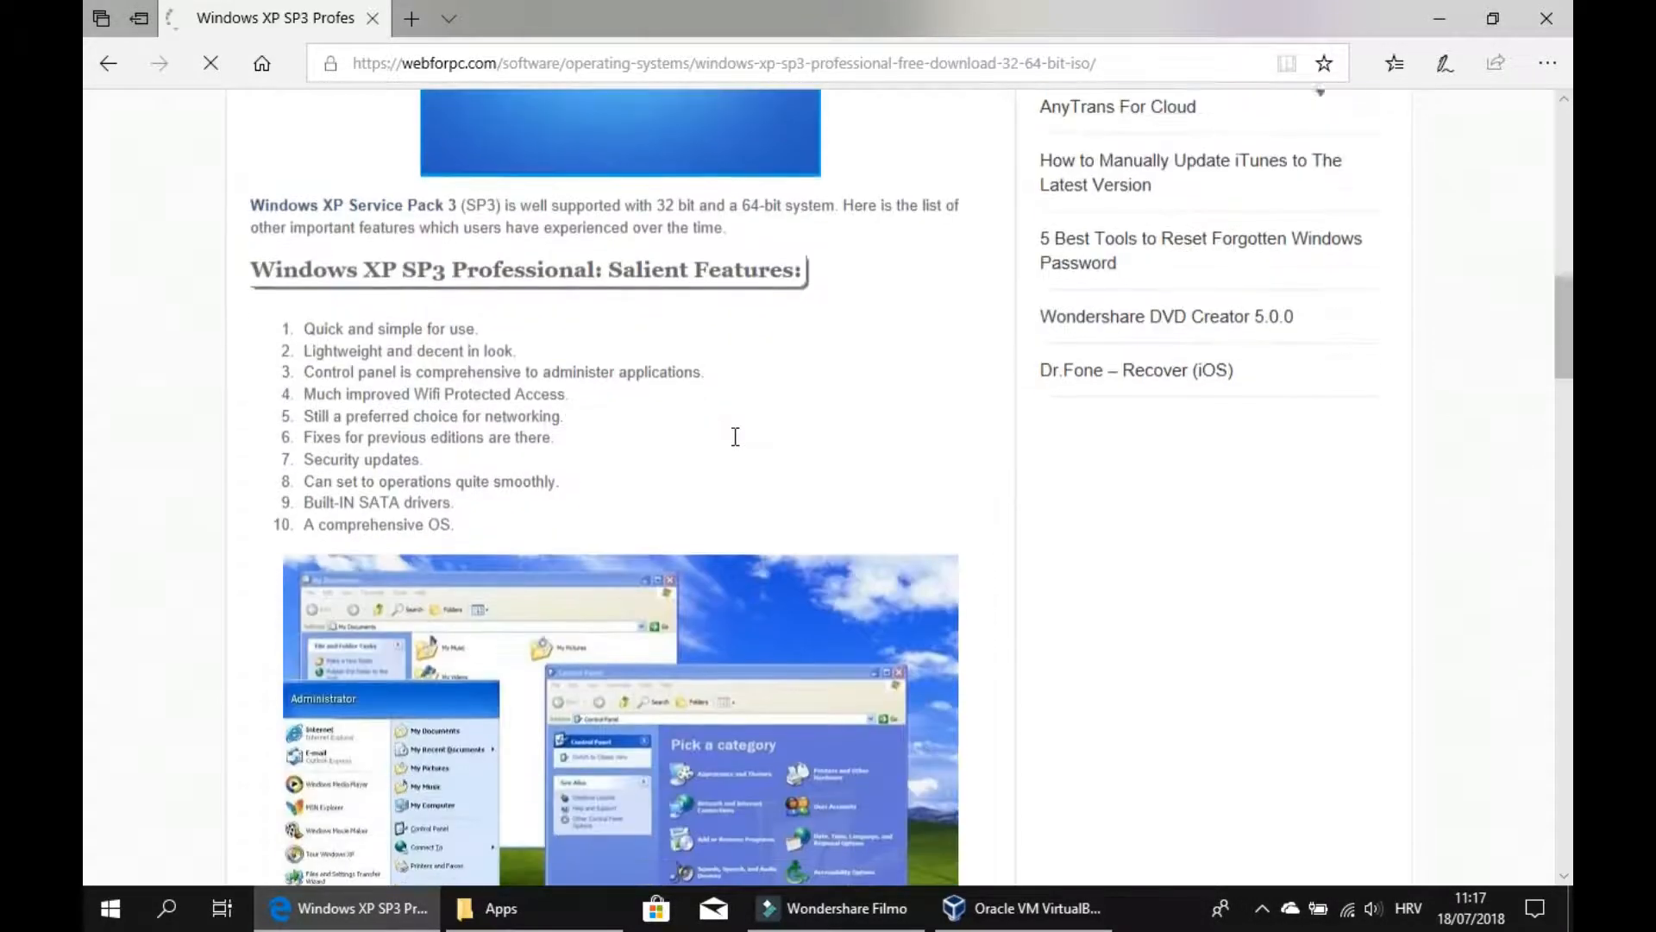
pyautogui.scroll(-10, 734, 437)
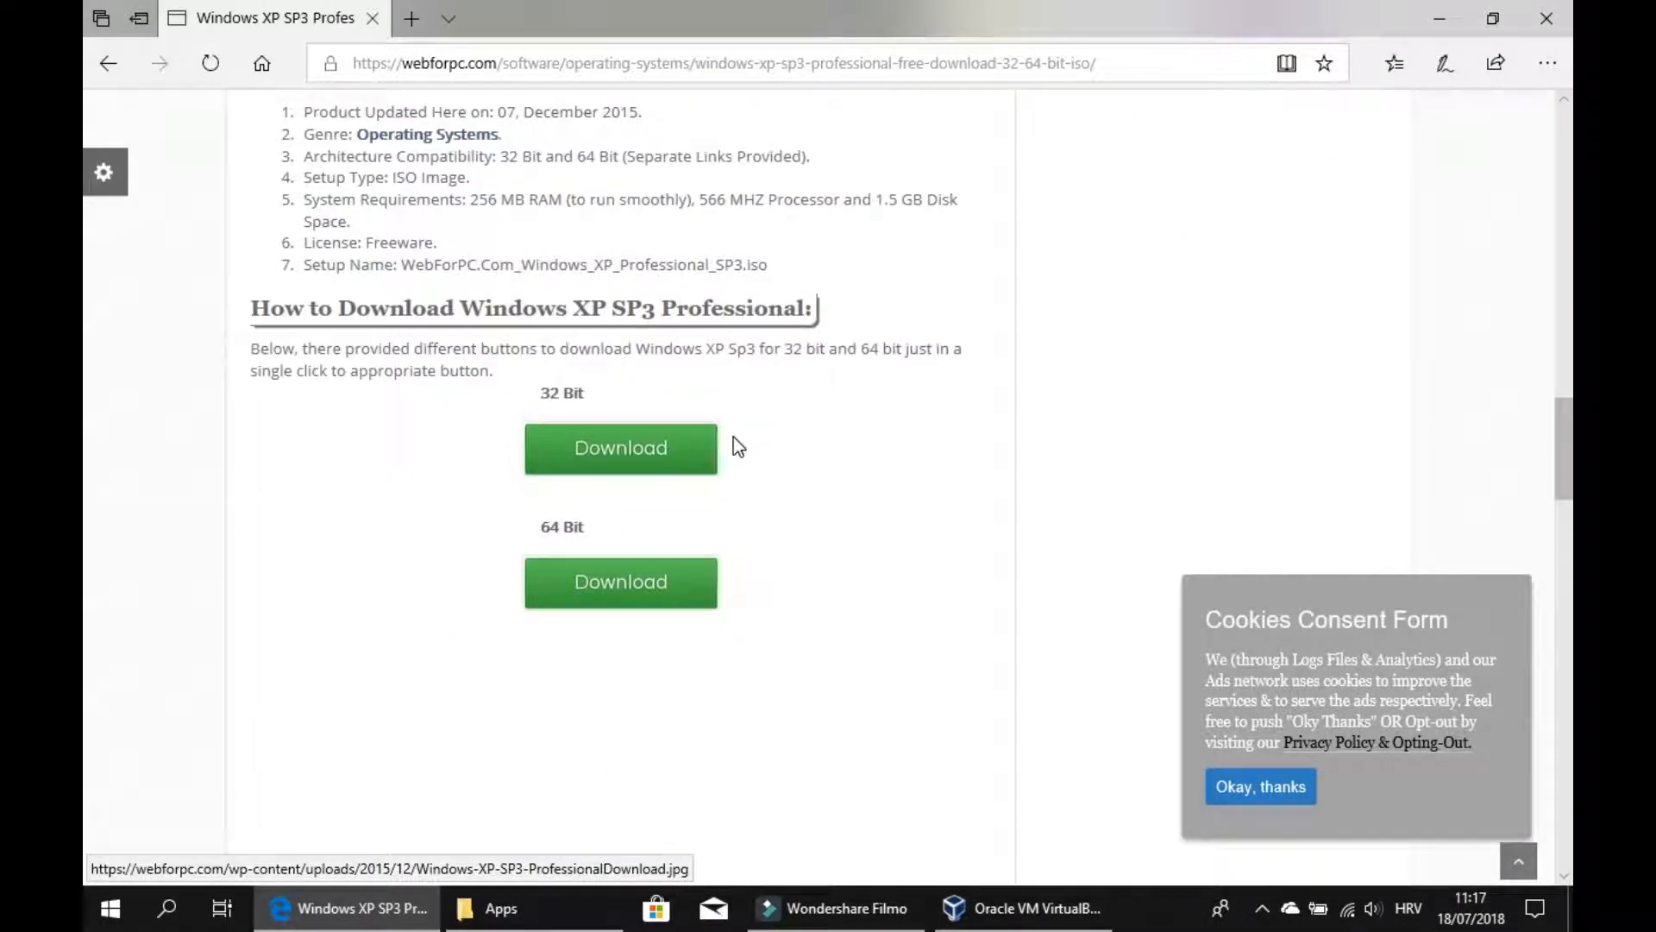
pyautogui.click(586, 462)
# Switch to the download page tab and accept the cookie consent form.
pyautogui.click(547, 19)
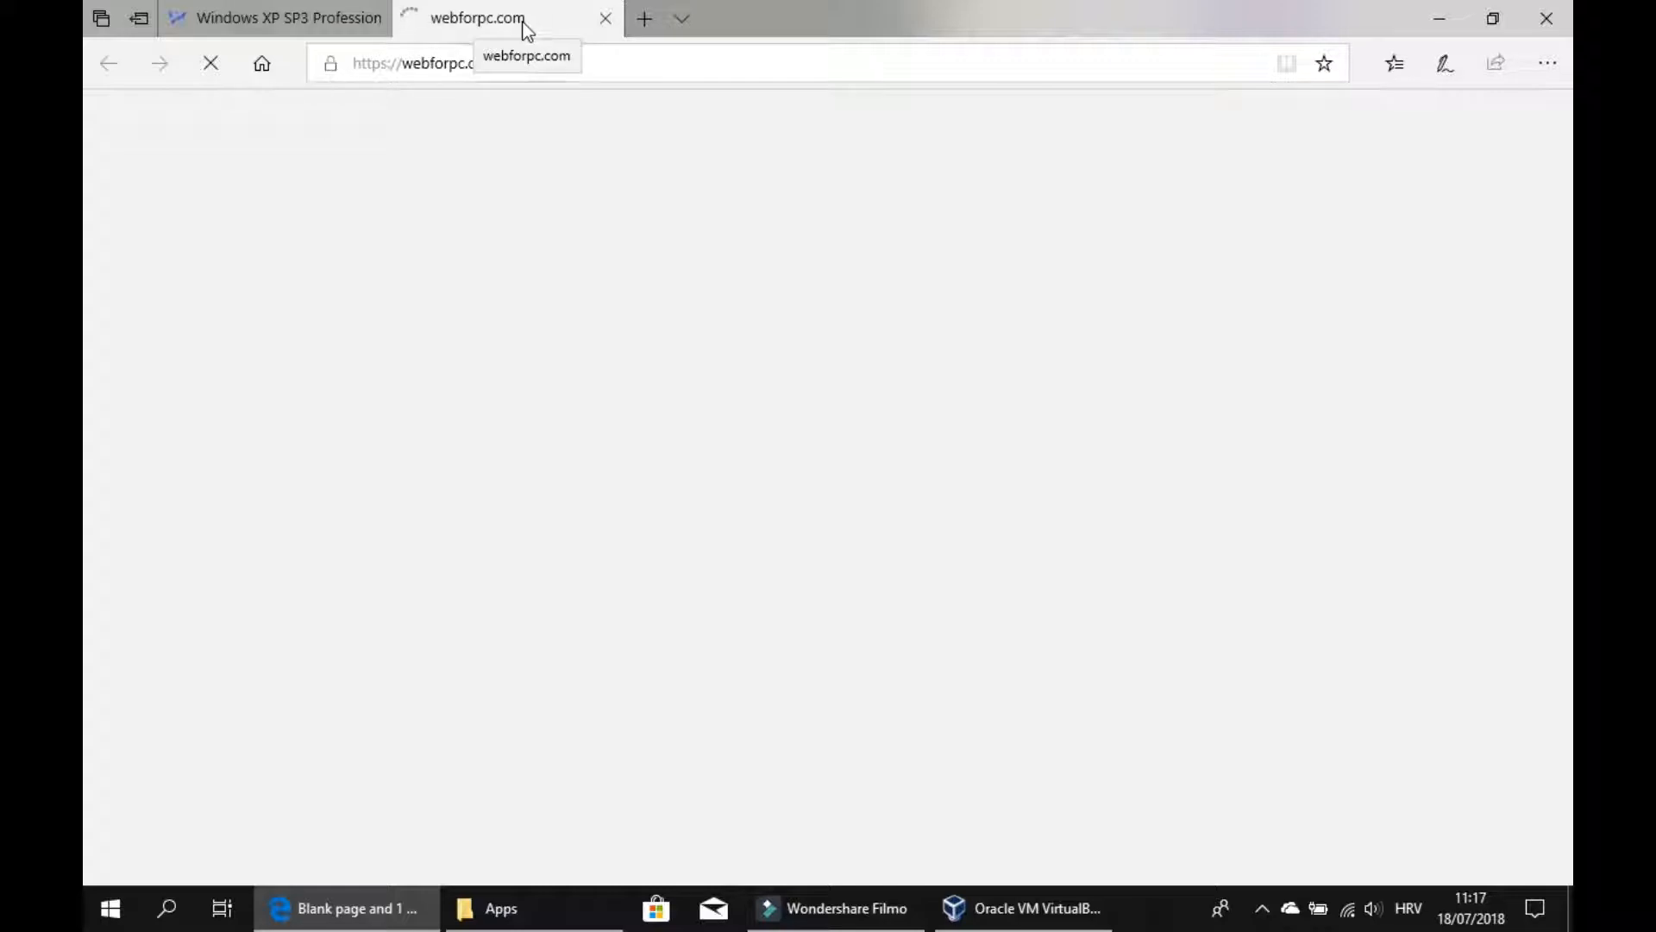
pyautogui.scroll(-4, 739, 407)
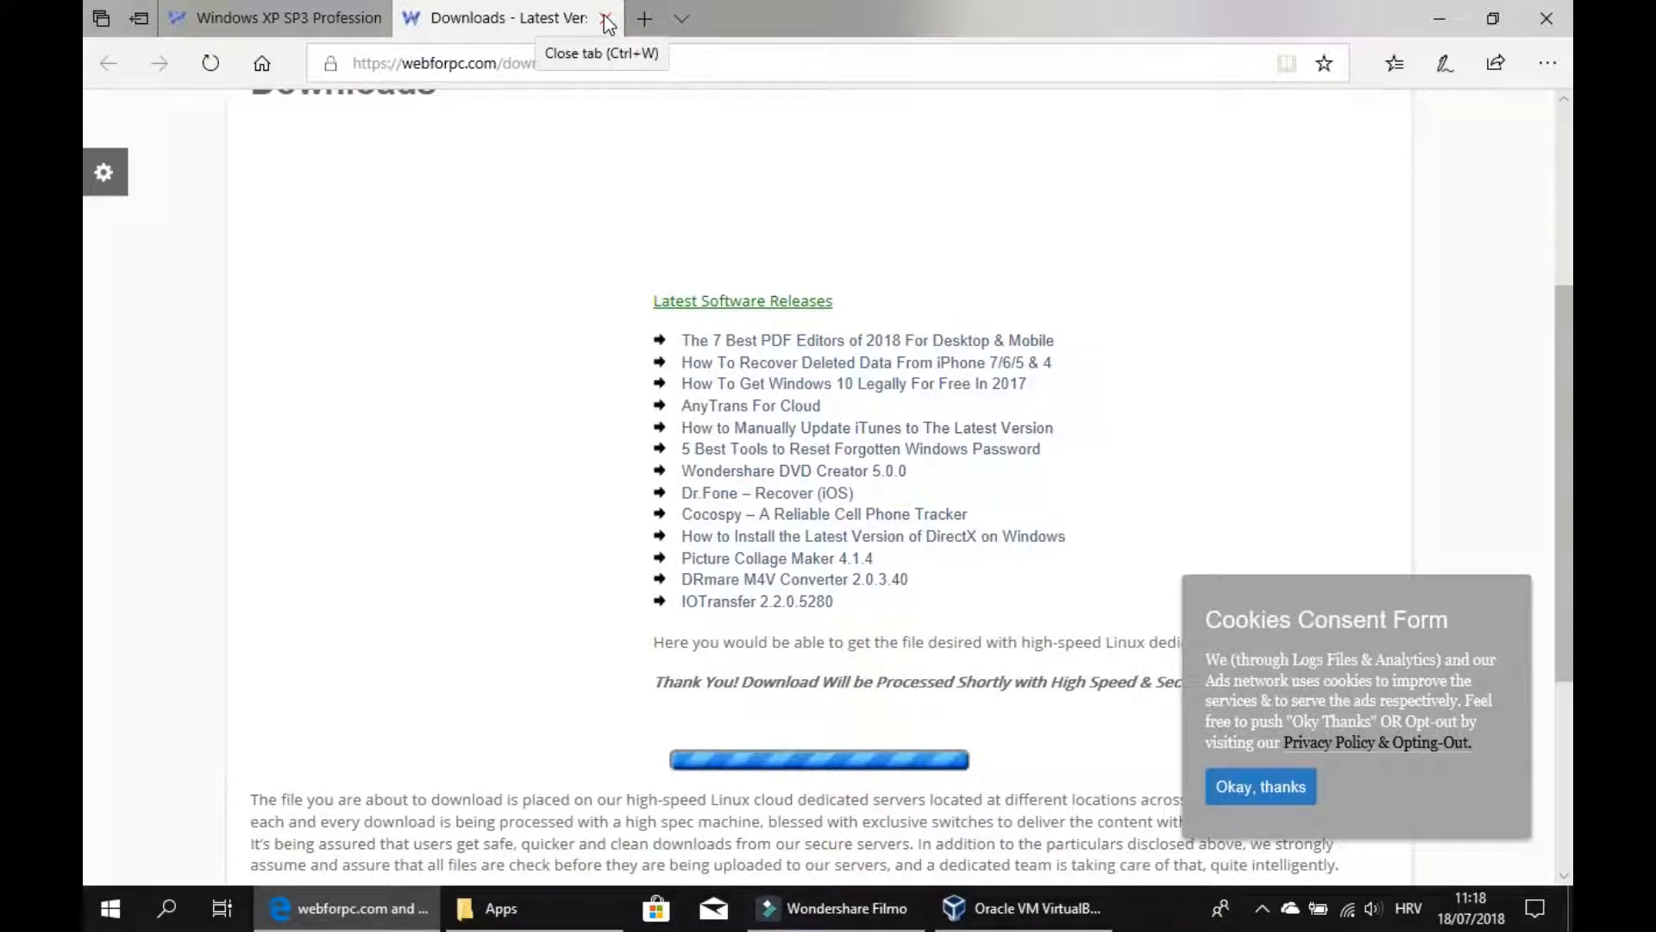
pyautogui.scroll(-3, 1046, 414)
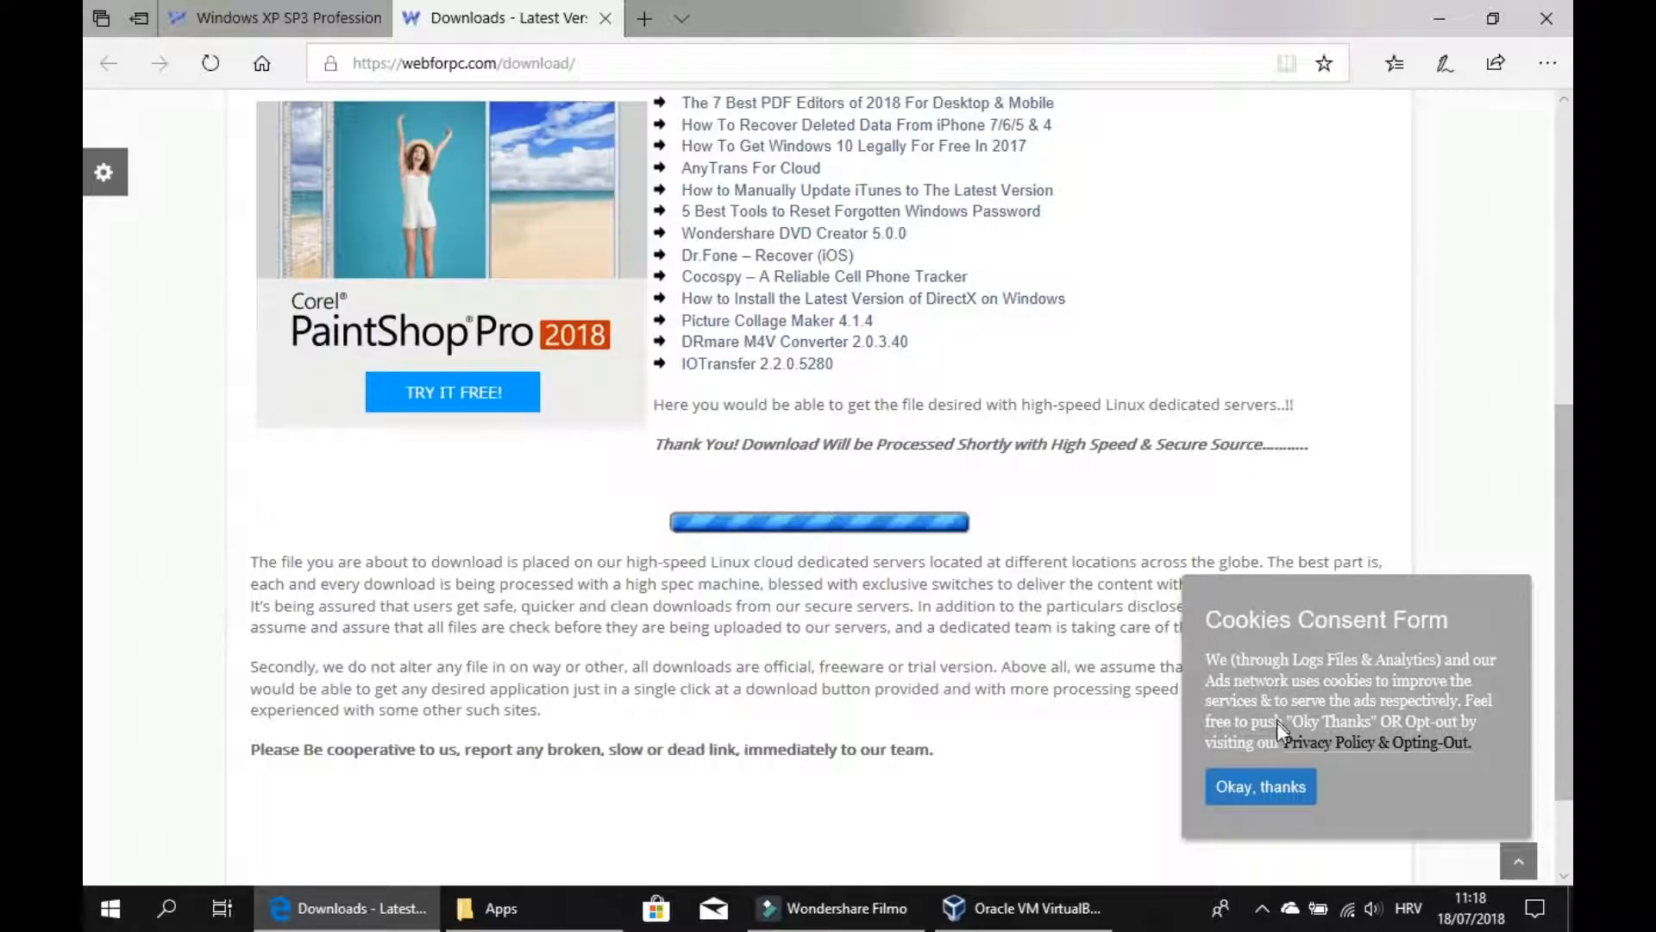
pyautogui.click(1266, 790)
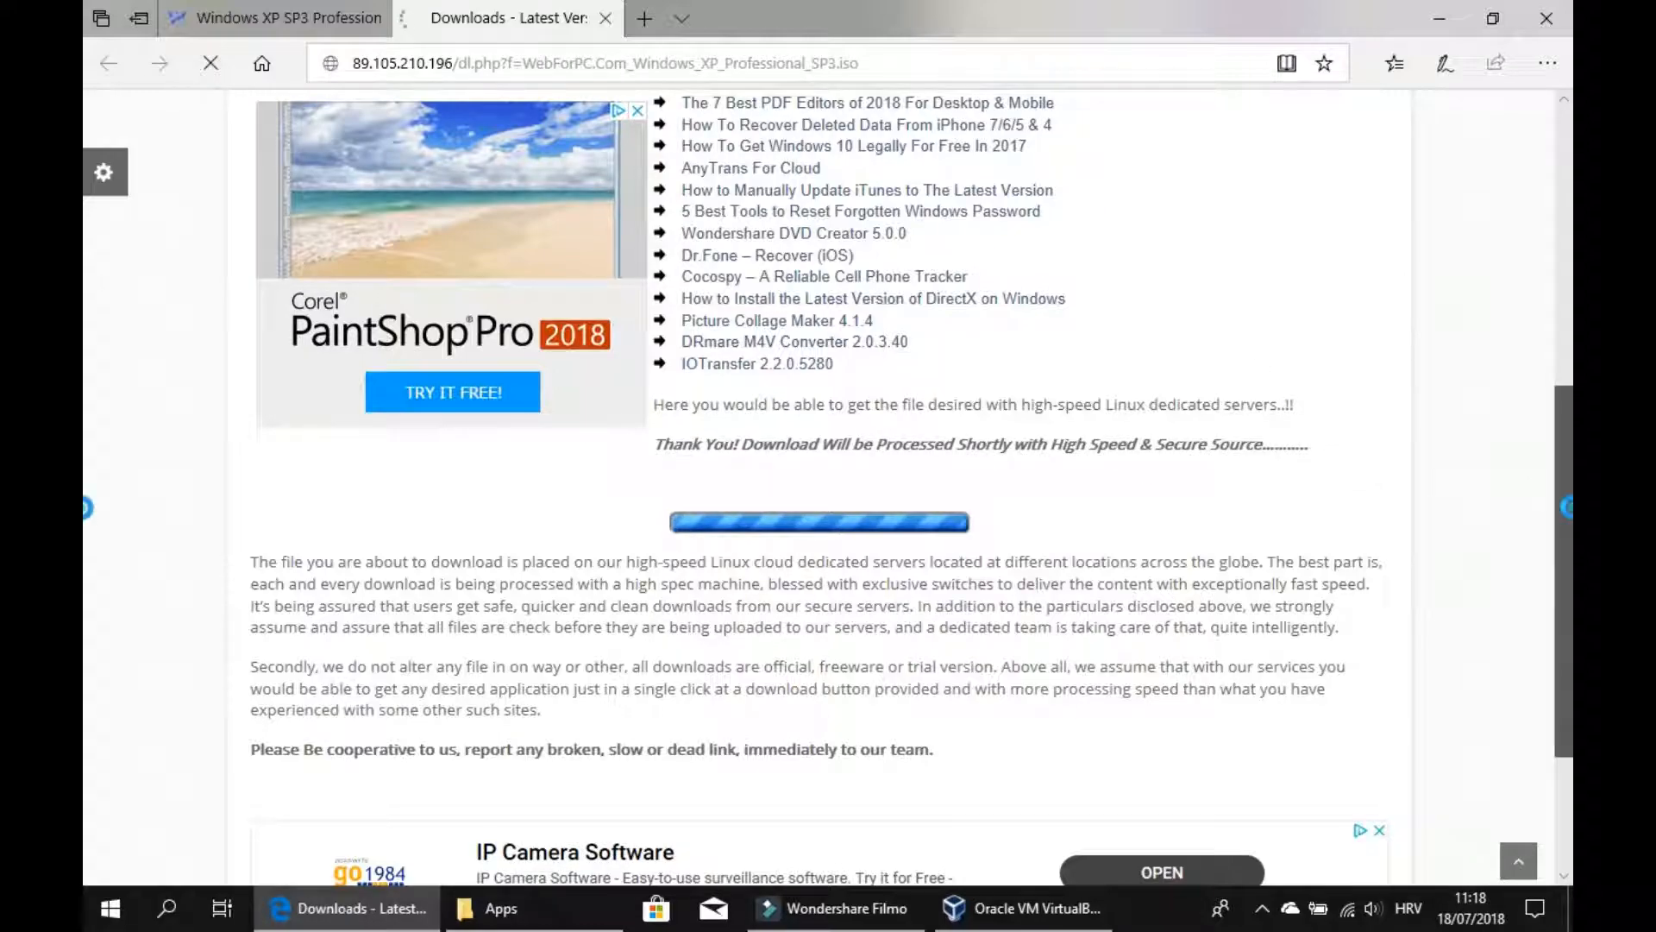
pyautogui.scroll(-2, 87, 518)
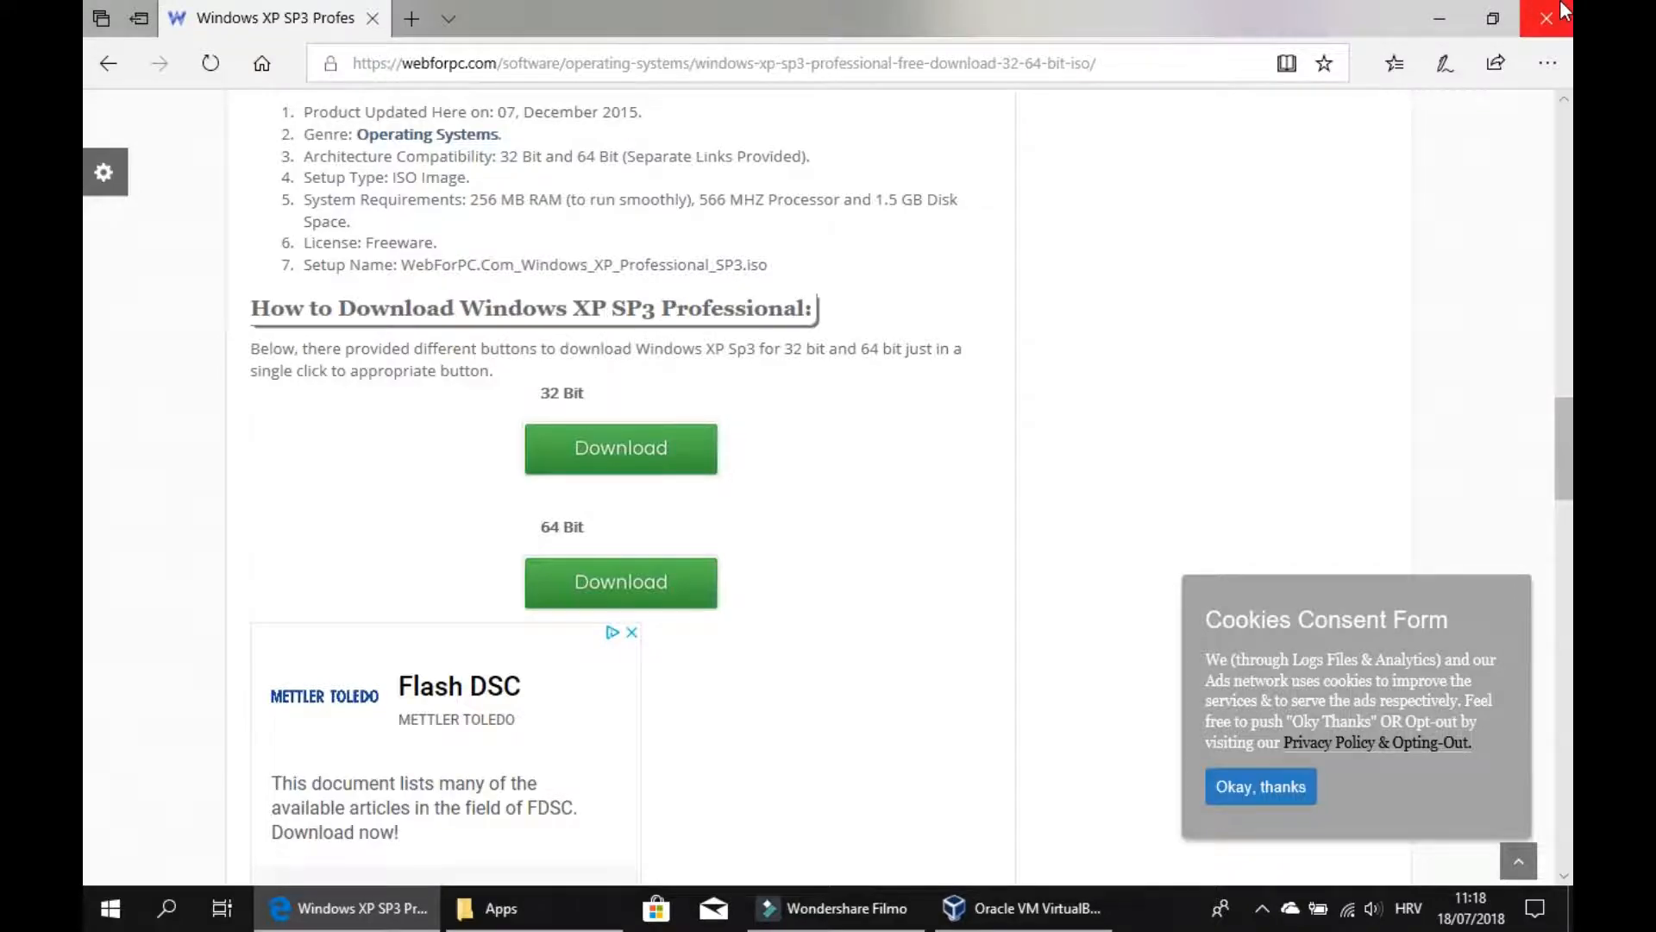
# Close the browser anyway despite the downloads still in progress.
pyautogui.click(1563, 9)
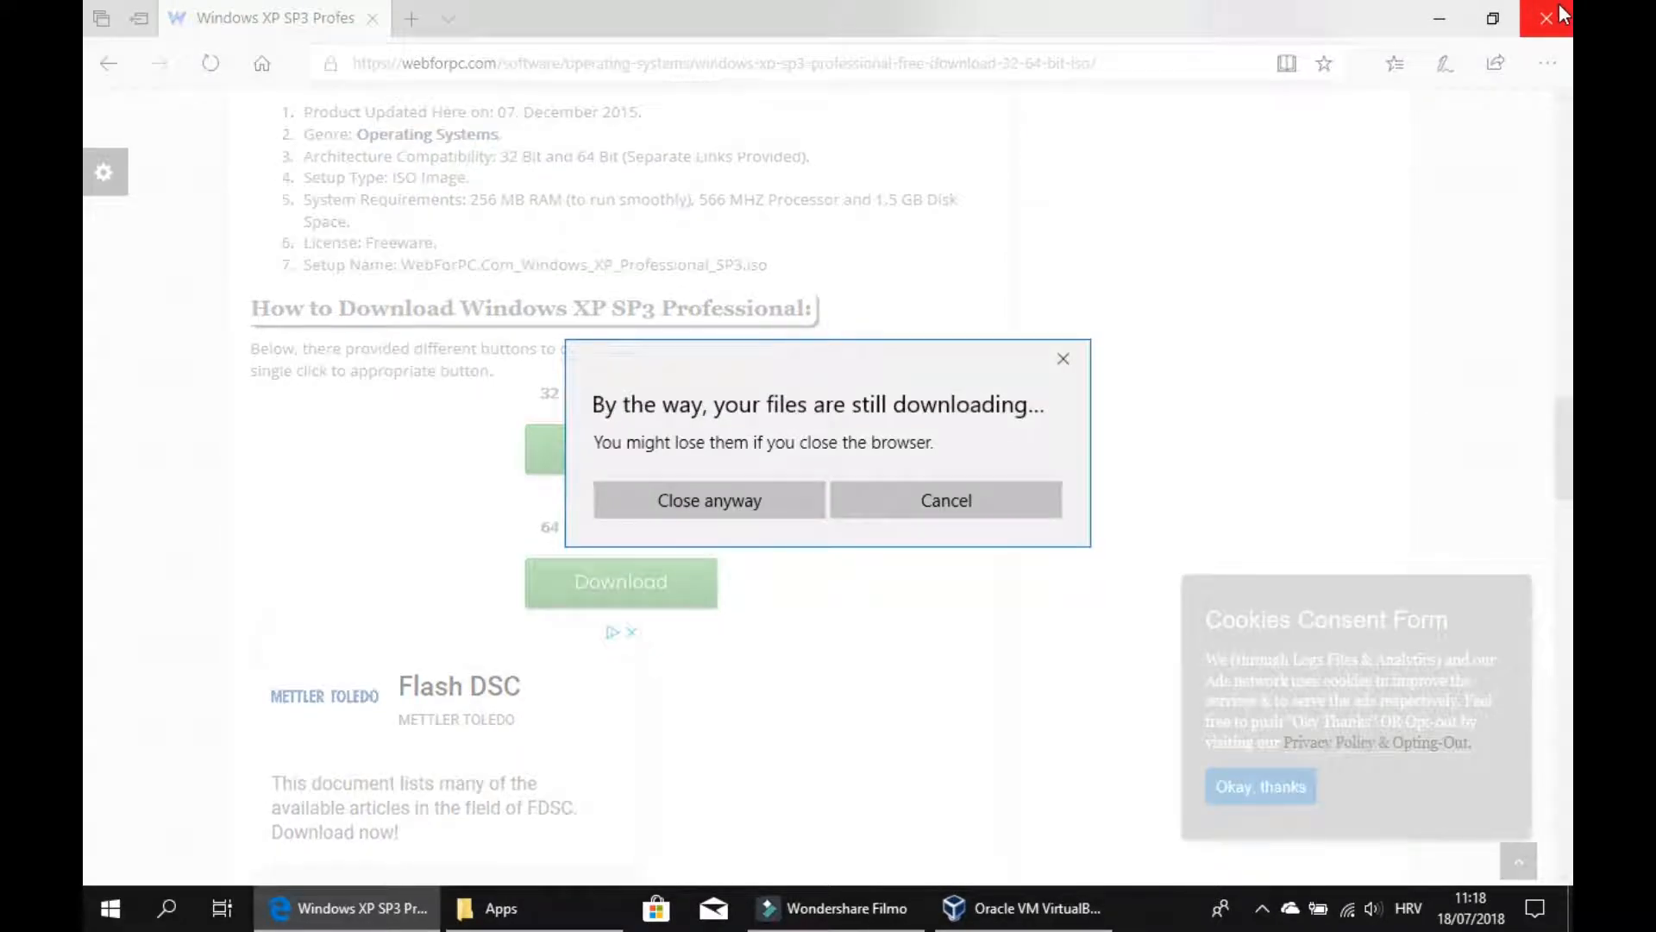
pyautogui.click(722, 500)
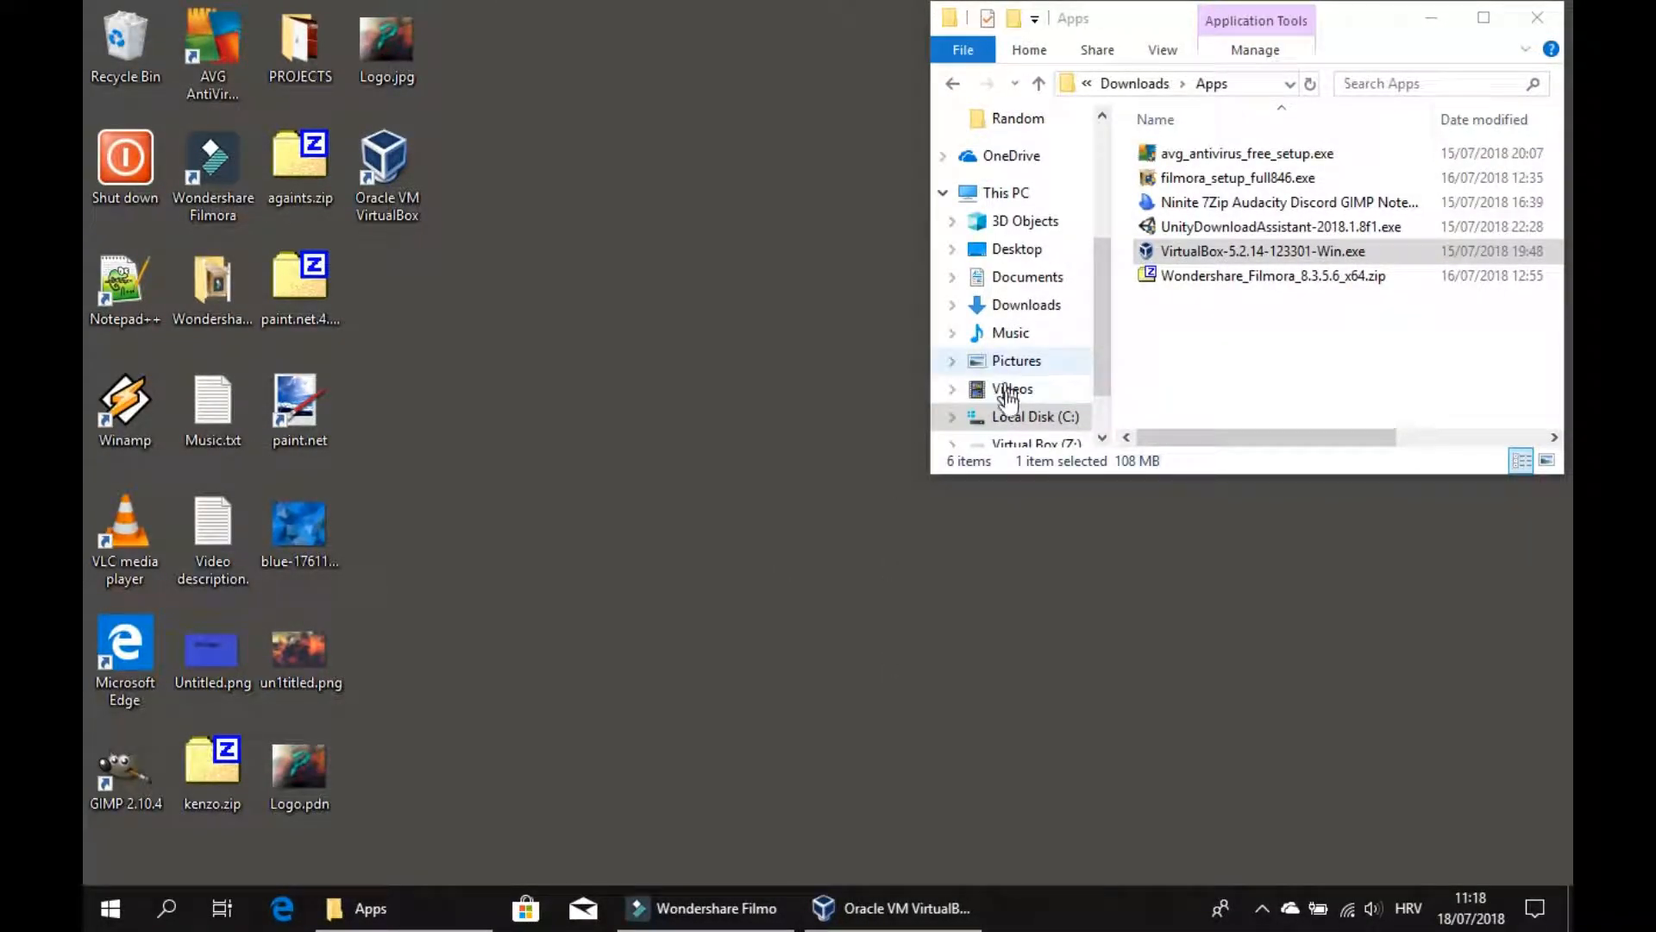
# Browse the file explorer folders to the Windows xp-data folder on the Virtual Box (Z:) drive.
pyautogui.click(1029, 83)
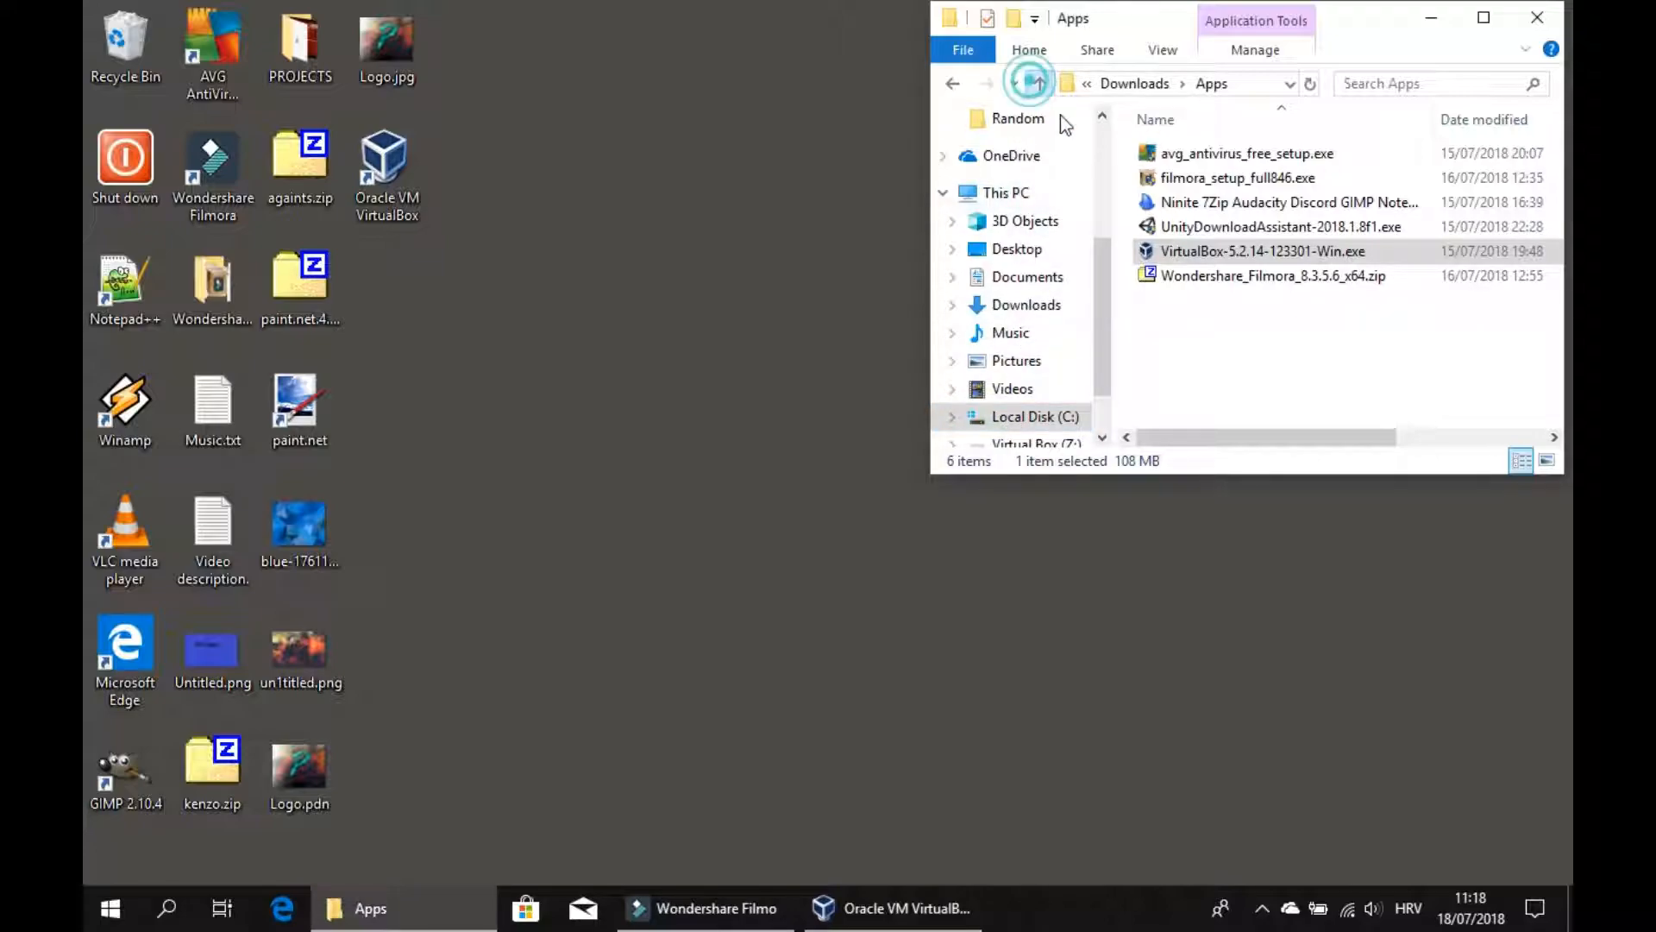
pyautogui.click(1190, 194)
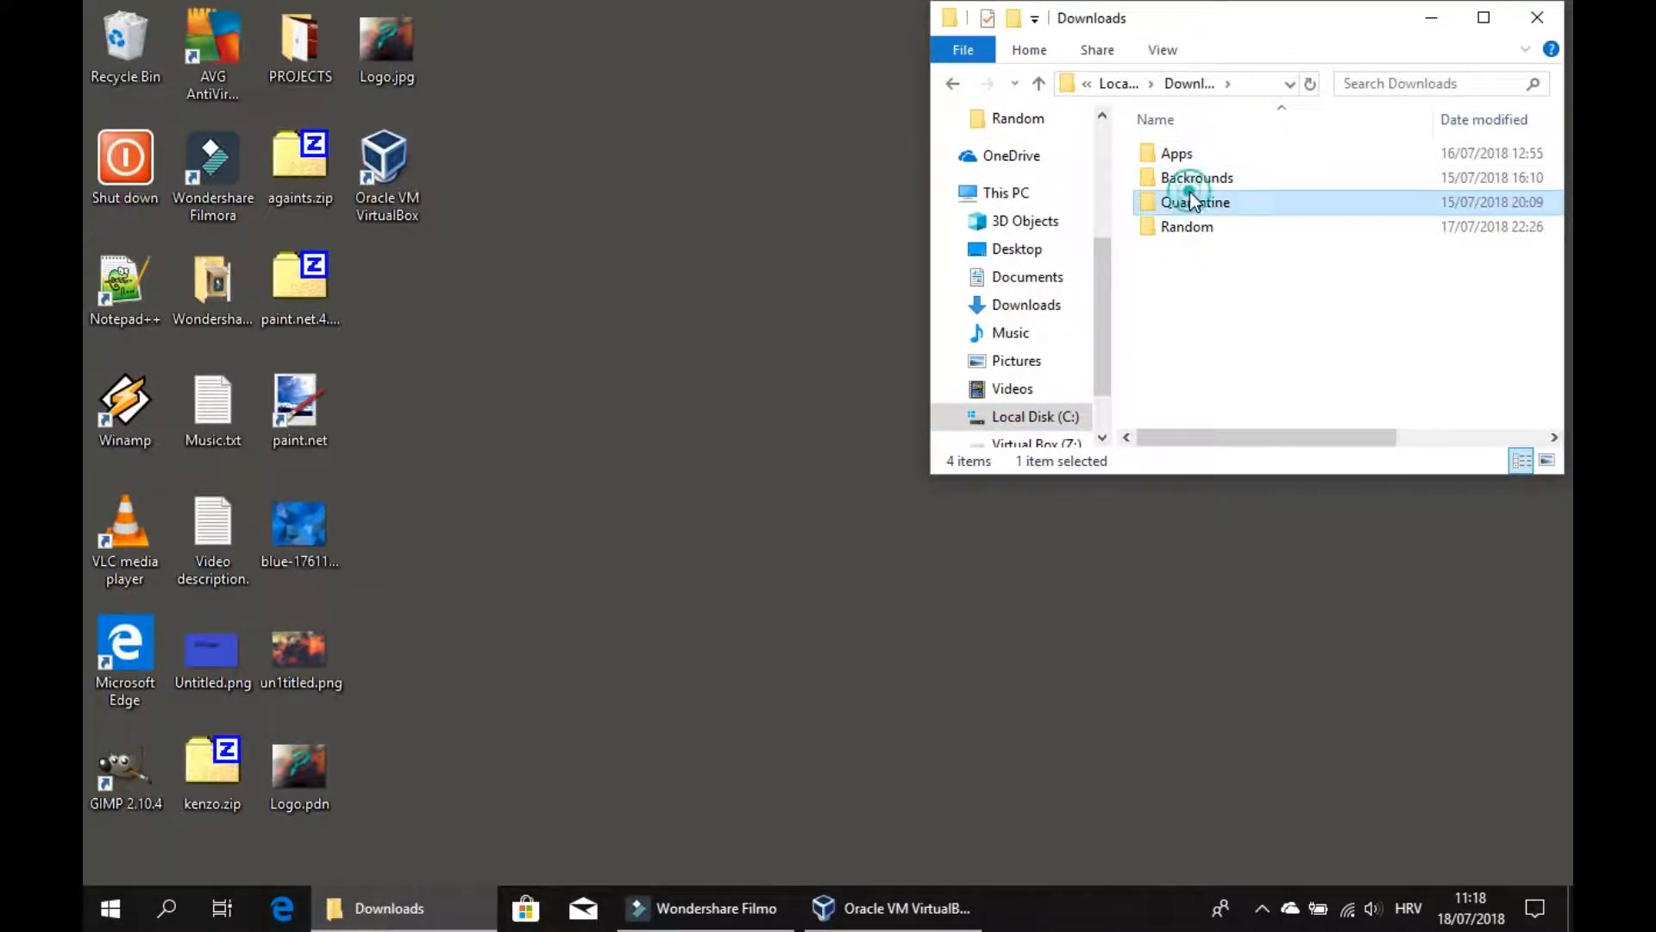
pyautogui.doubleClick(1189, 192)
pyautogui.click(1039, 84)
pyautogui.click(1041, 84)
pyautogui.scroll(-1, 1048, 314)
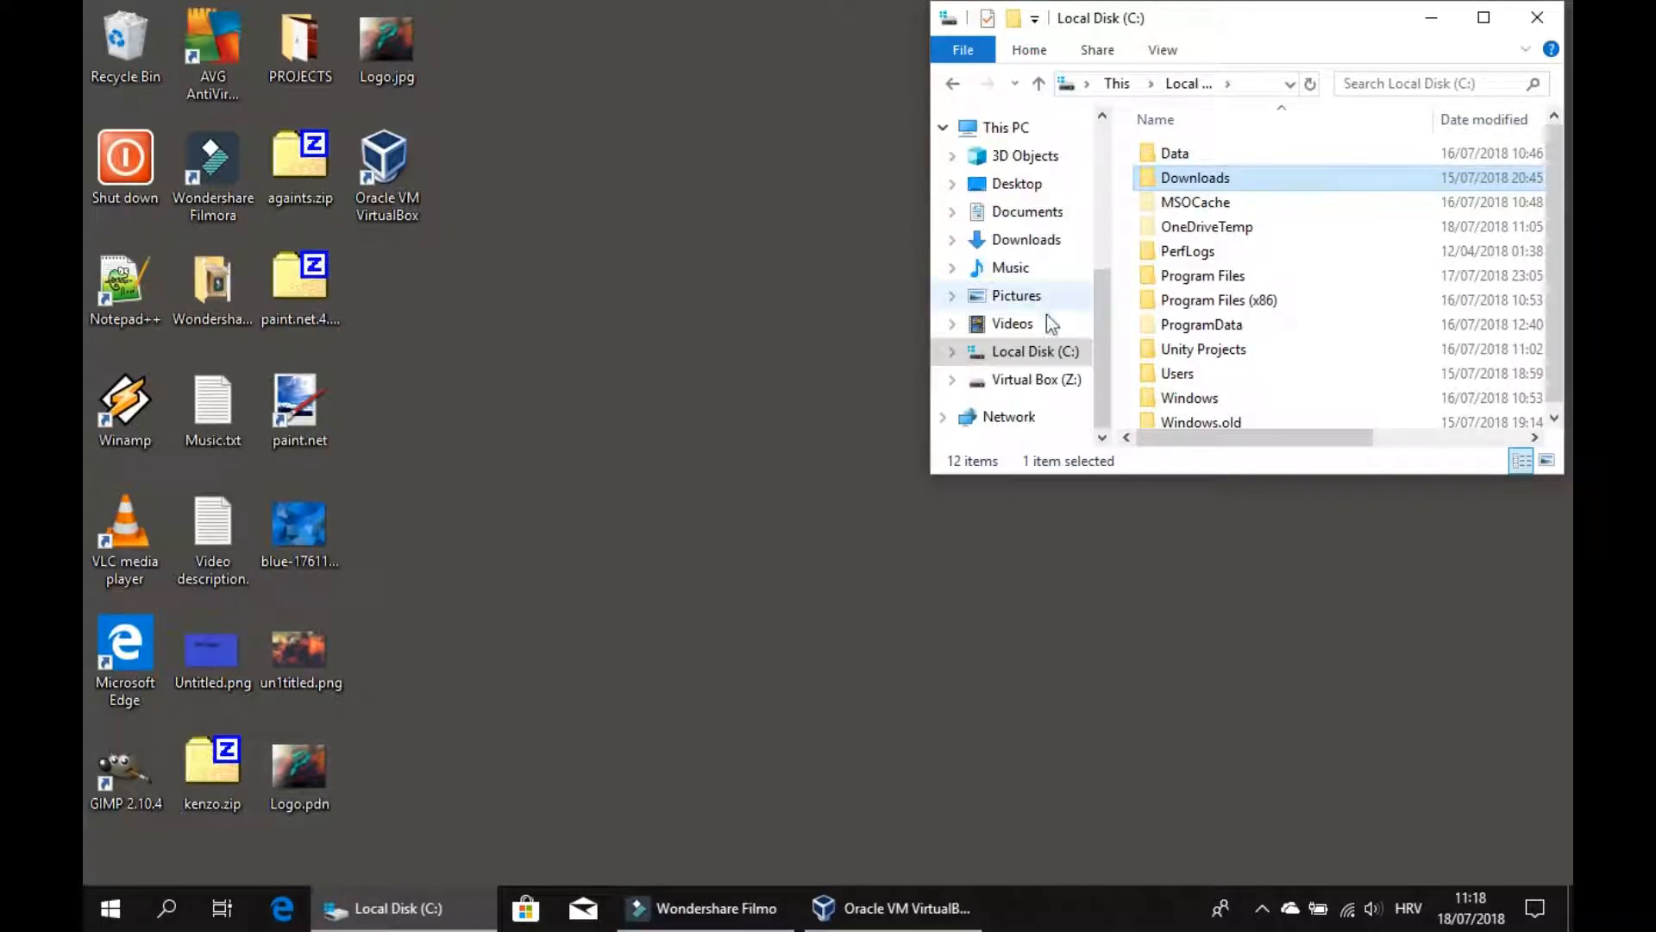
pyautogui.click(1046, 376)
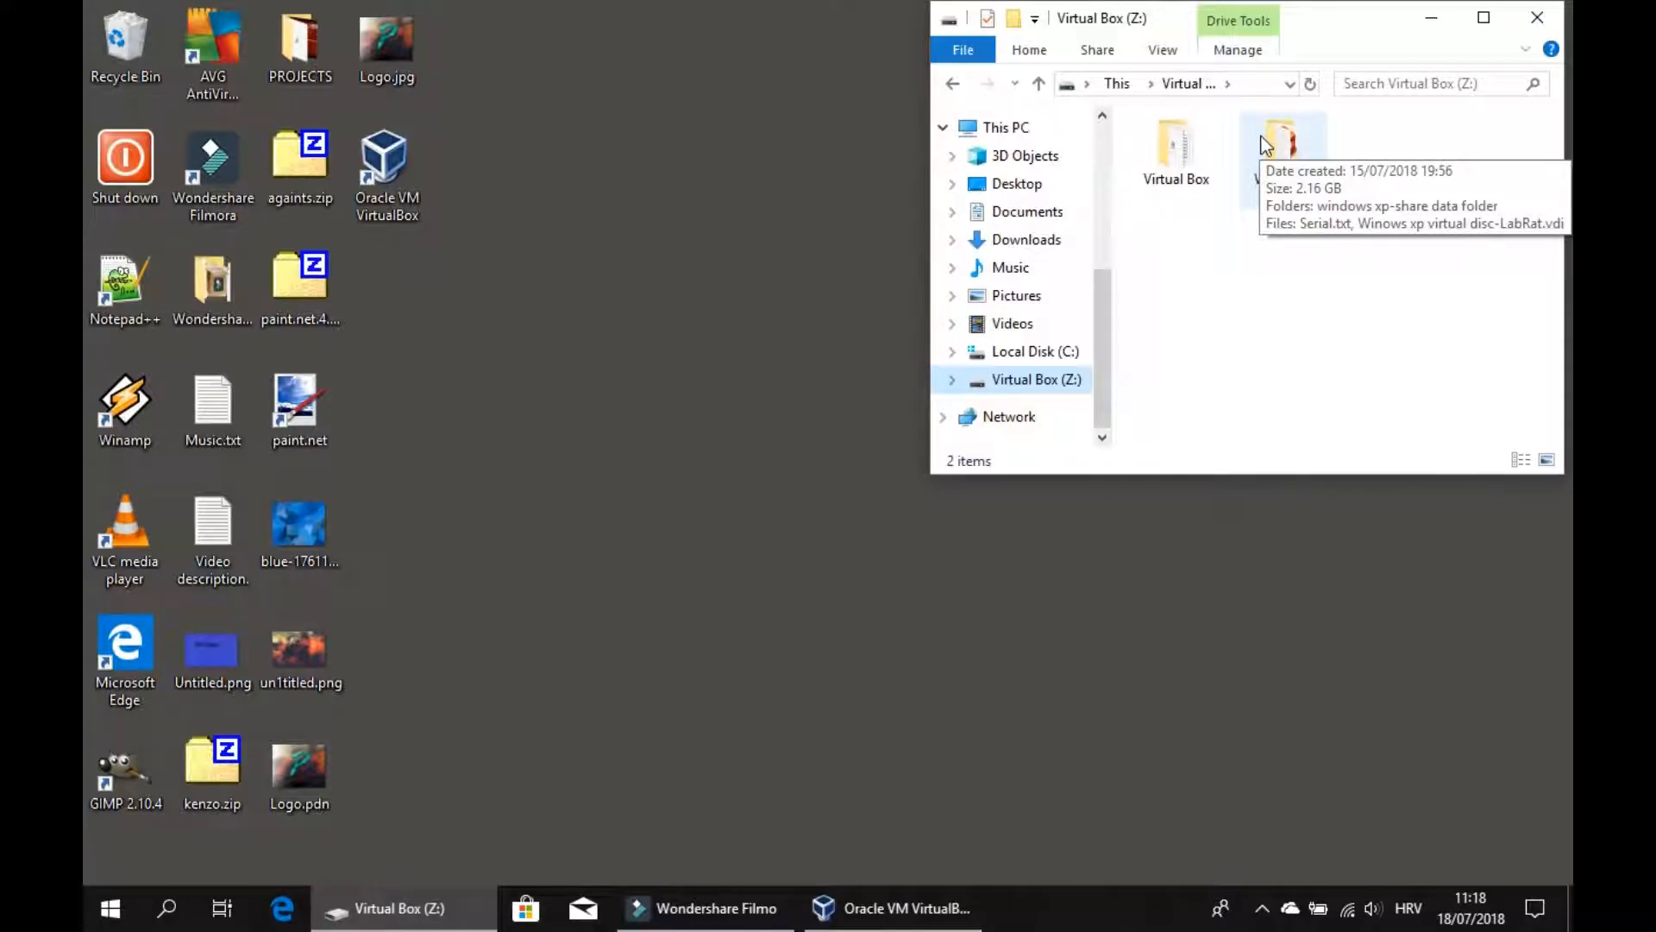
pyautogui.click(1297, 179)
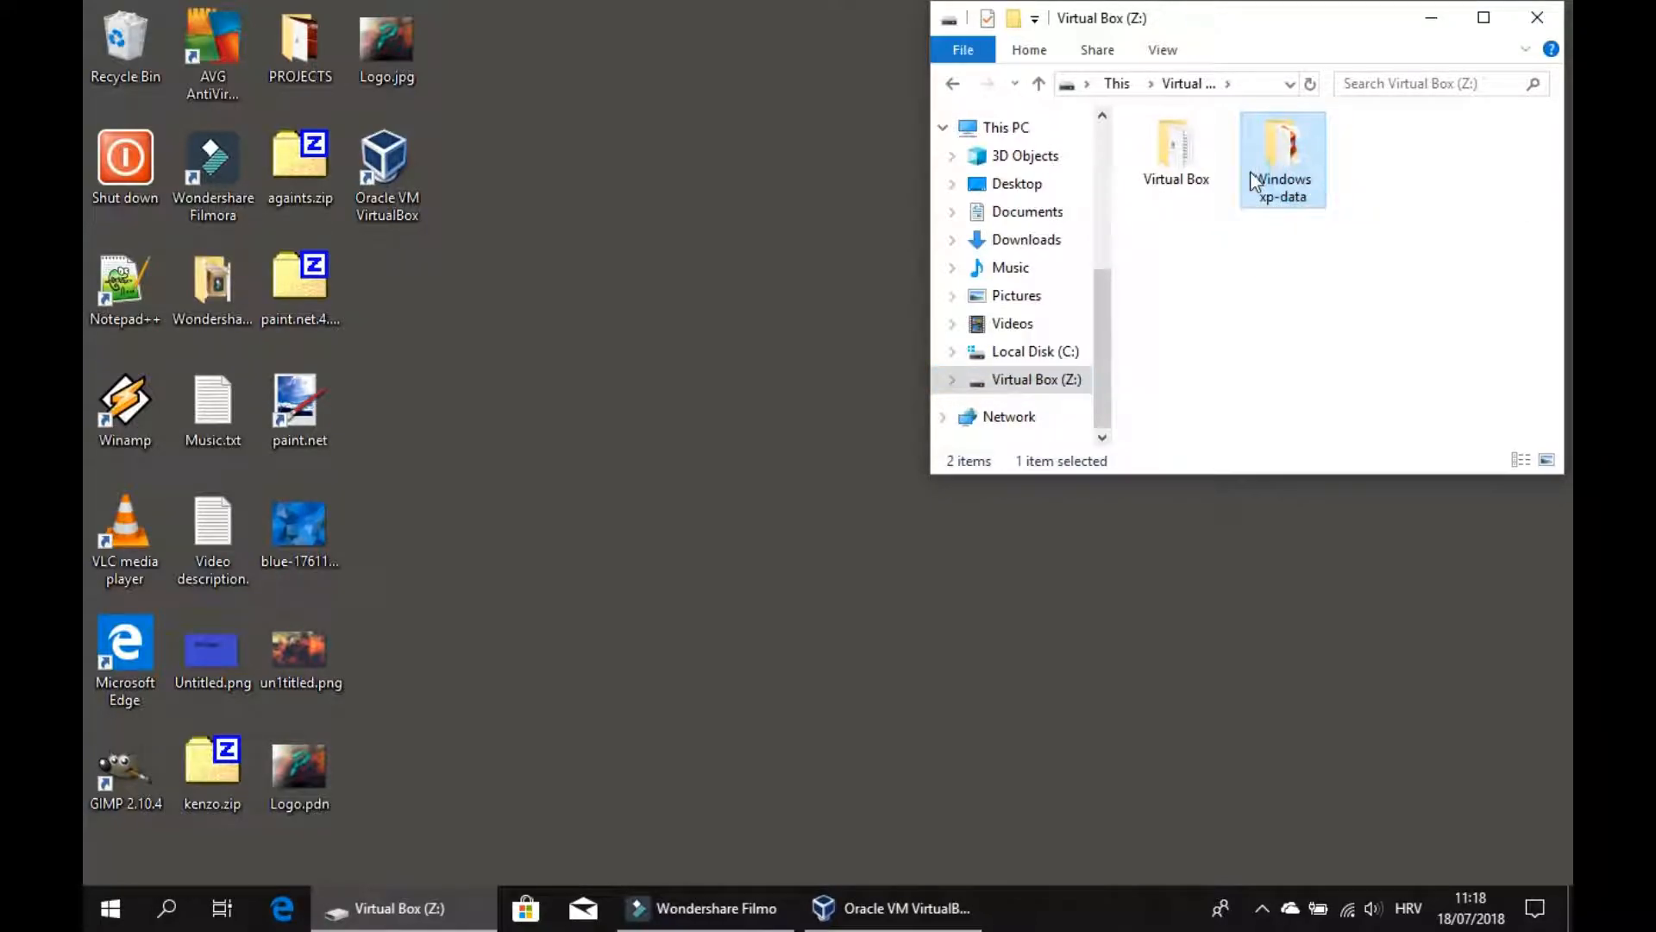
pyautogui.doubleClick(1298, 181)
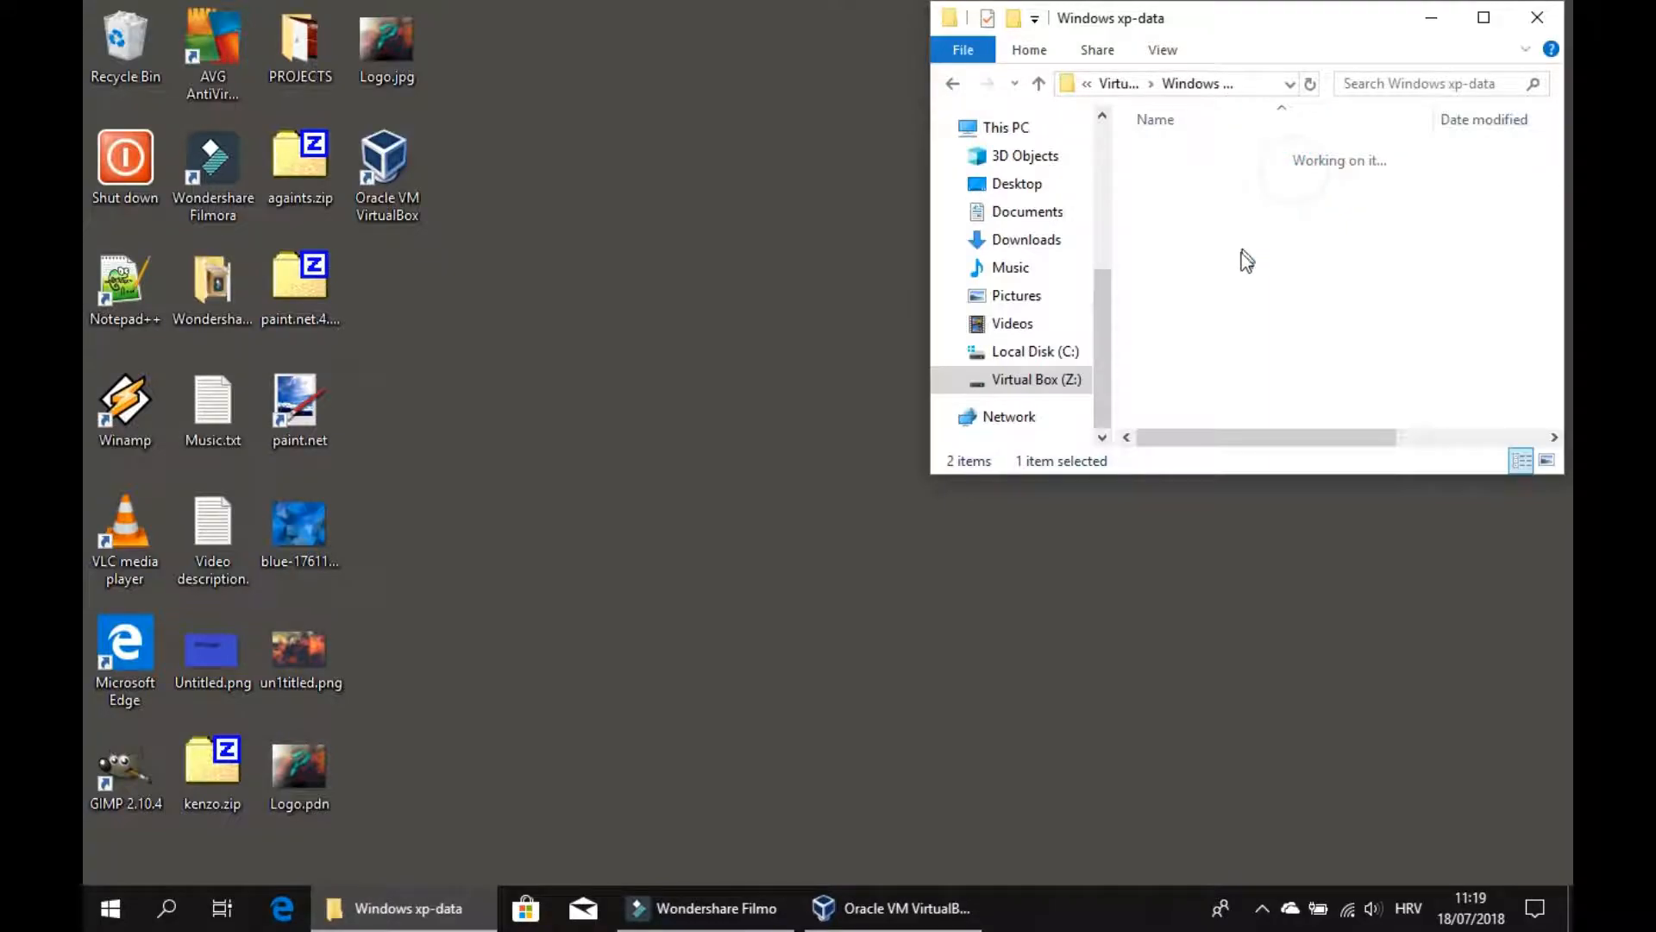
pyautogui.click(1039, 83)
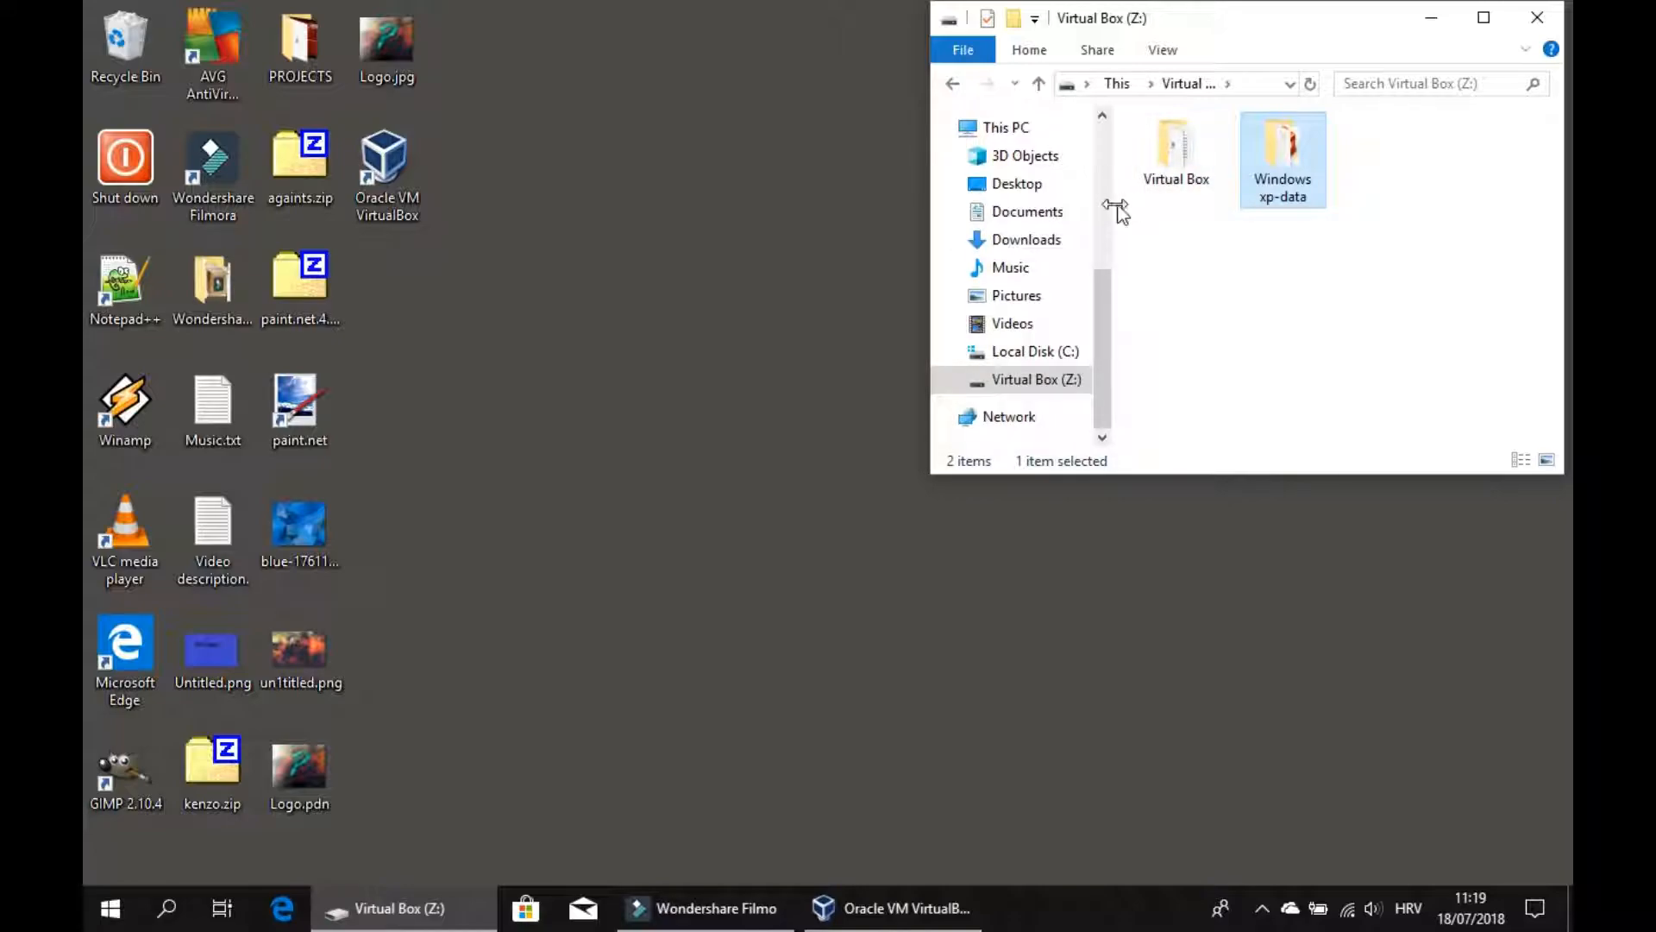
# Switch to VirtualBox Manager and start creating a new virtual machine.
pyautogui.click(889, 908)
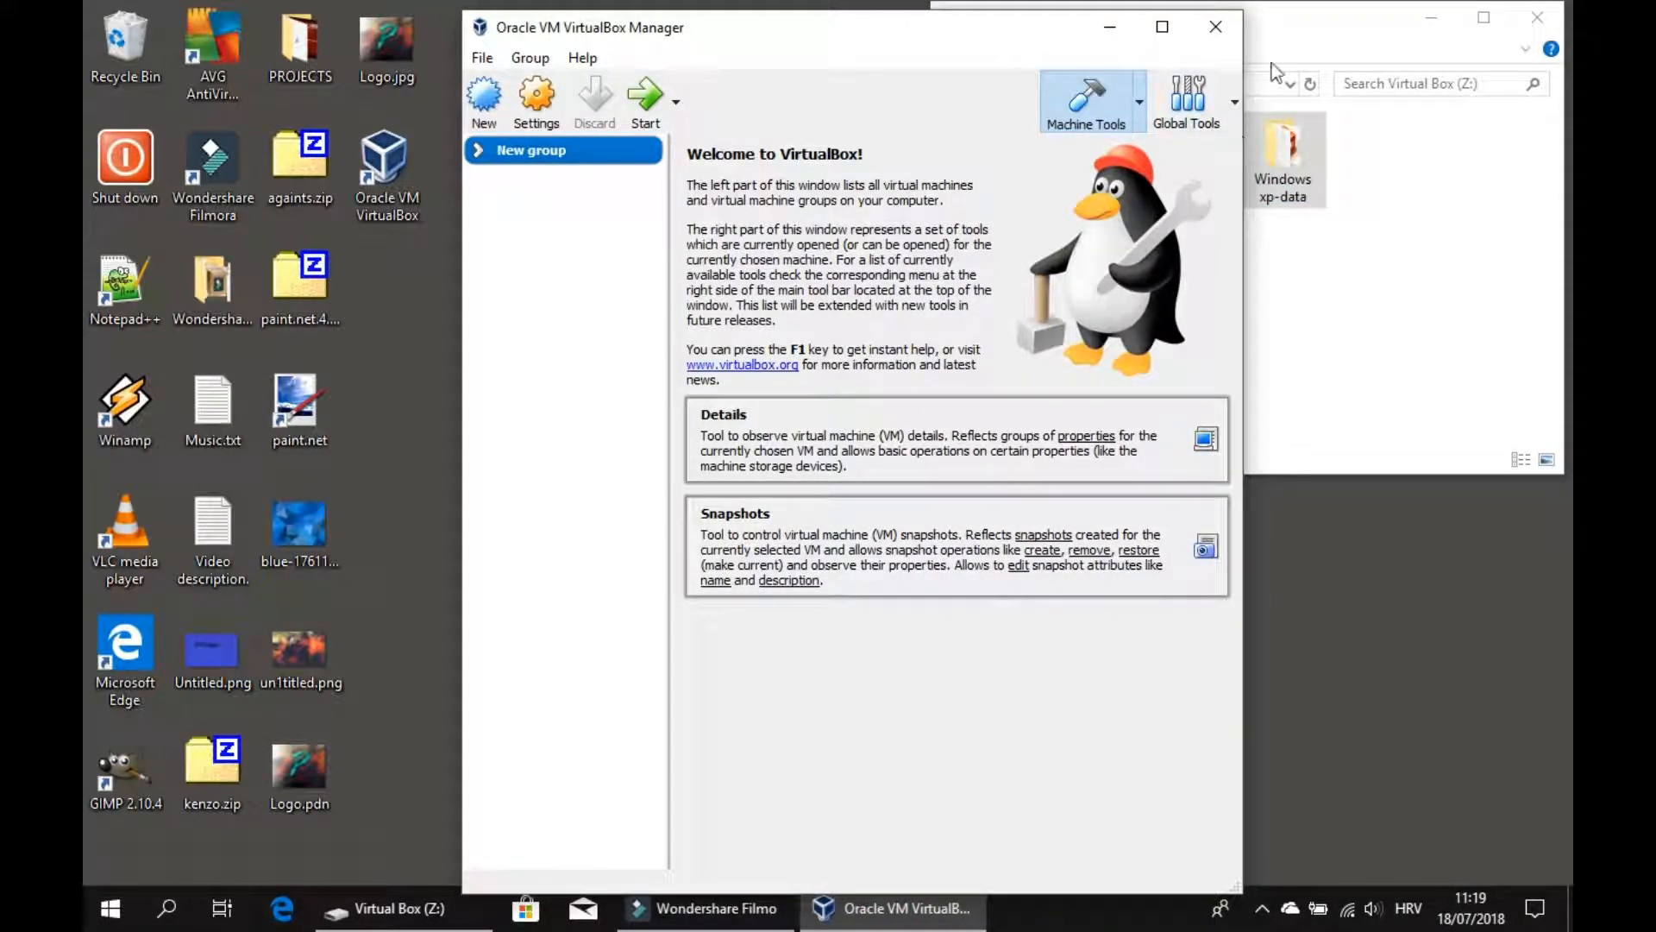
pyautogui.click(488, 117)
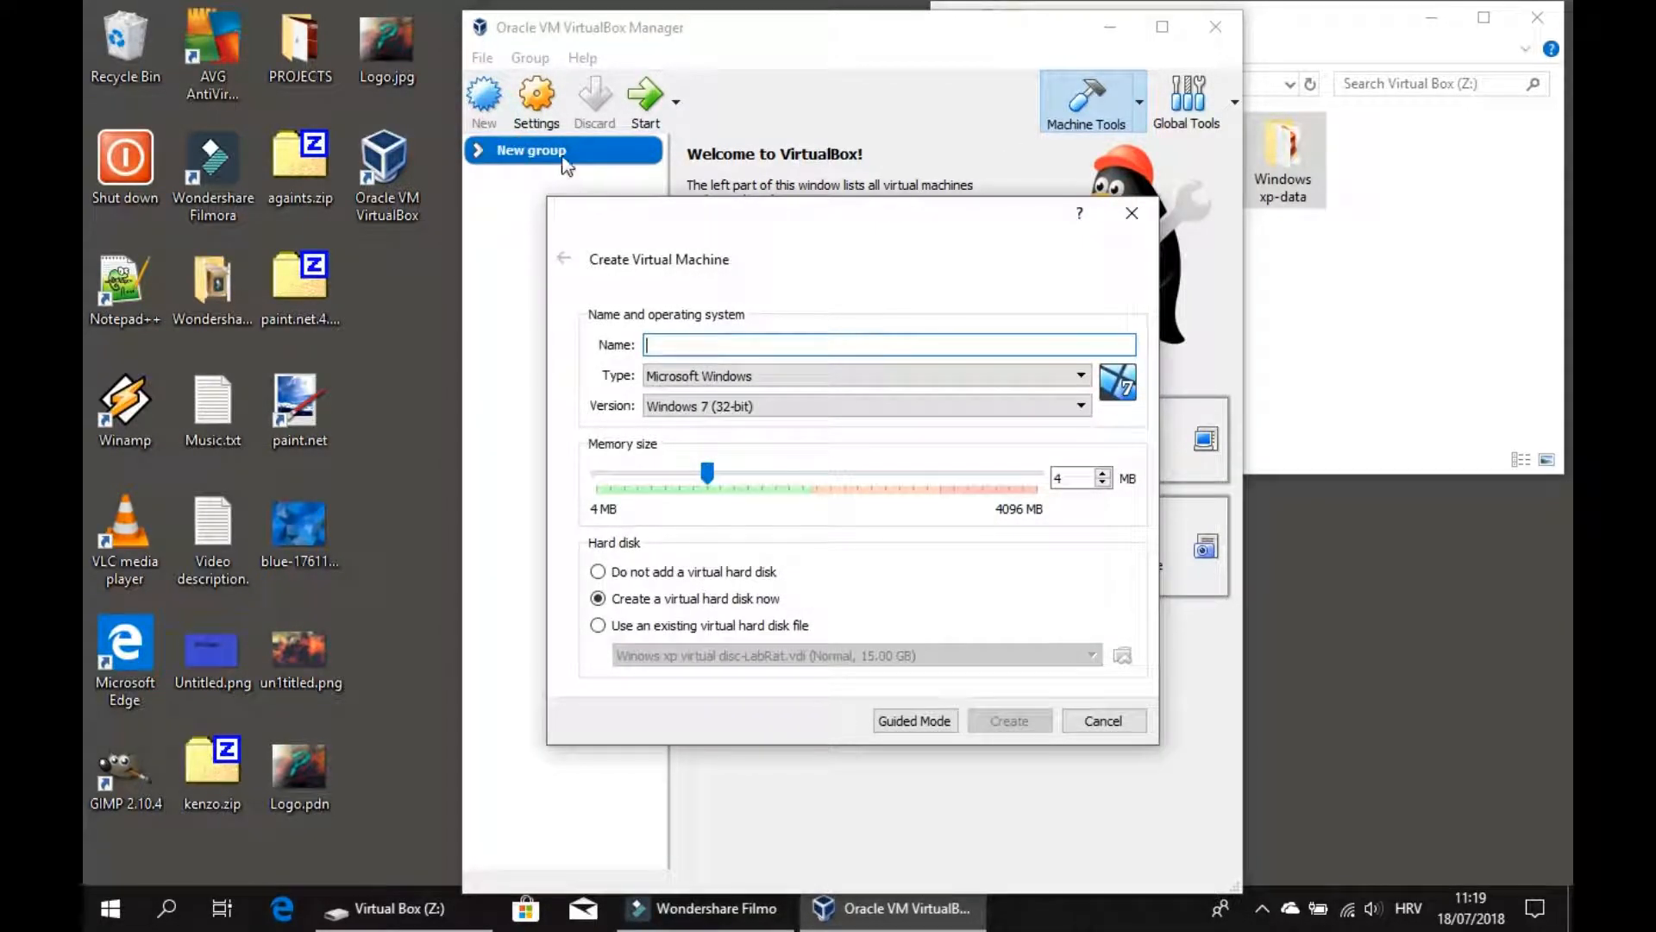
pyautogui.click(767, 342)
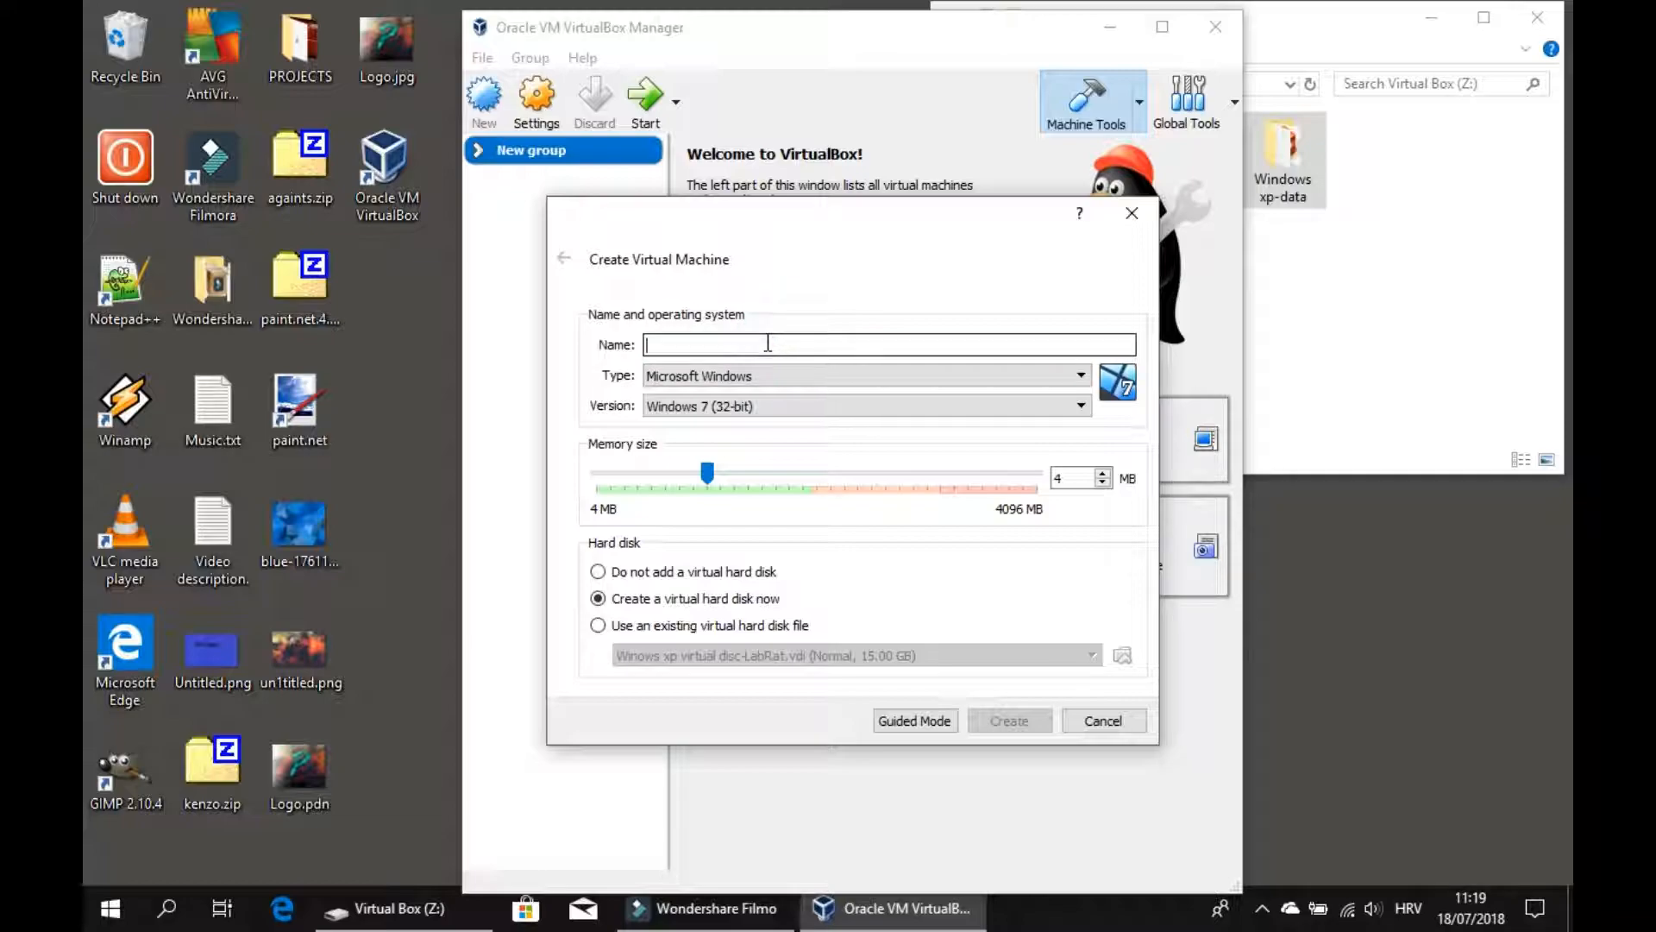
pyautogui.write('Wind')
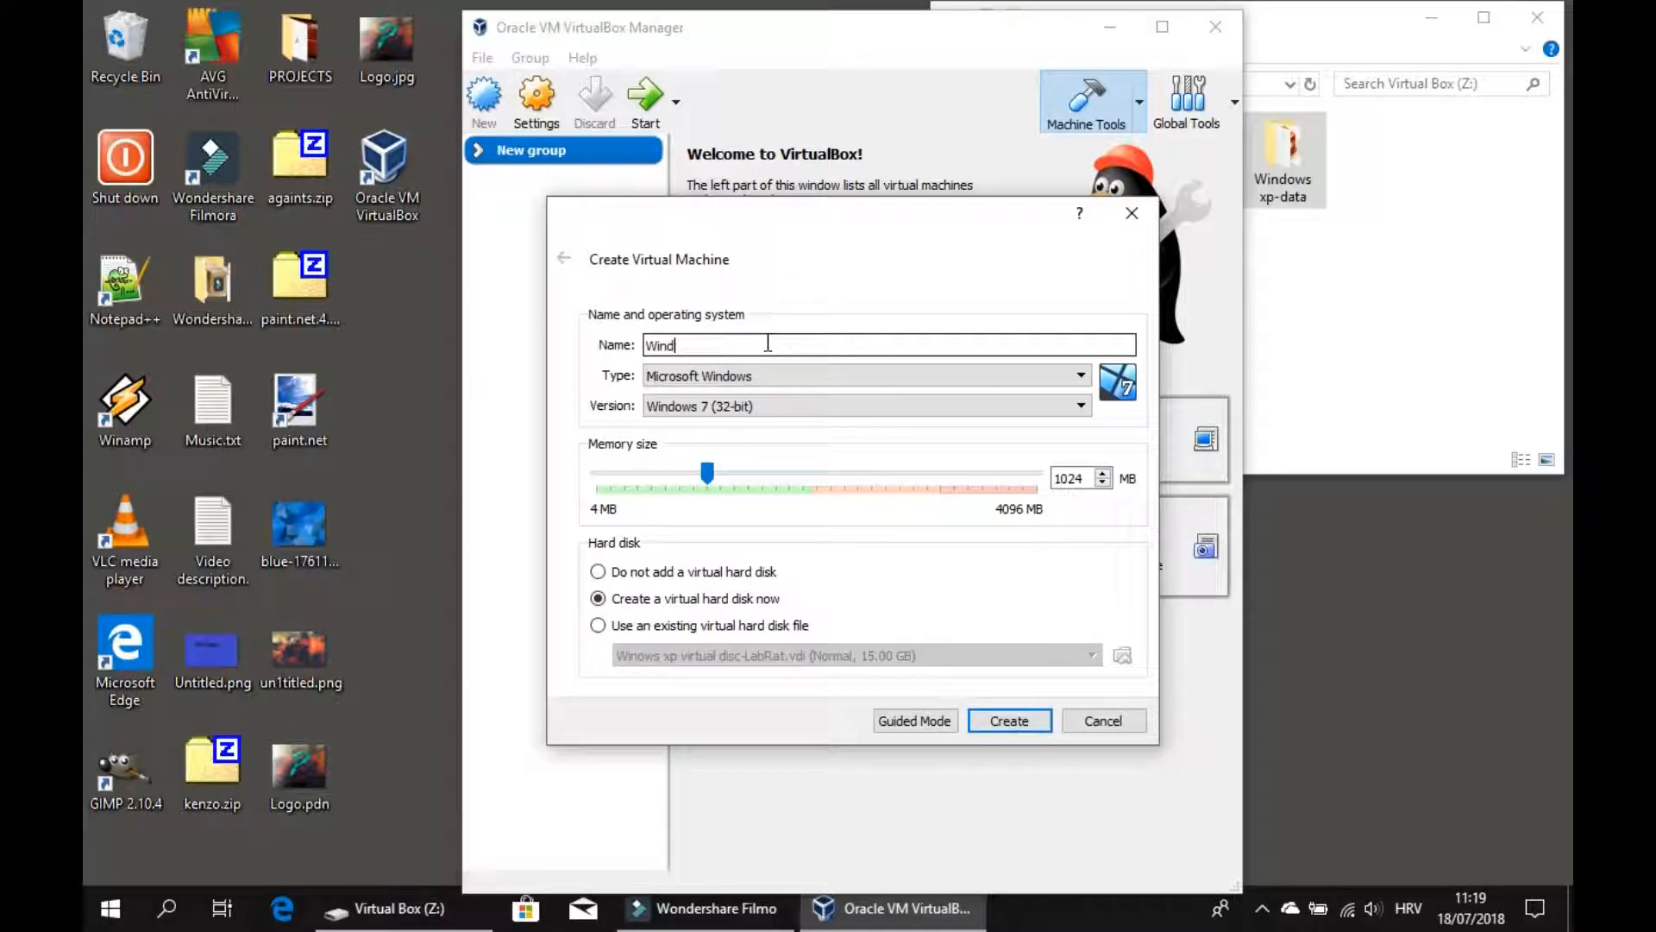
pyautogui.write('ows xp')
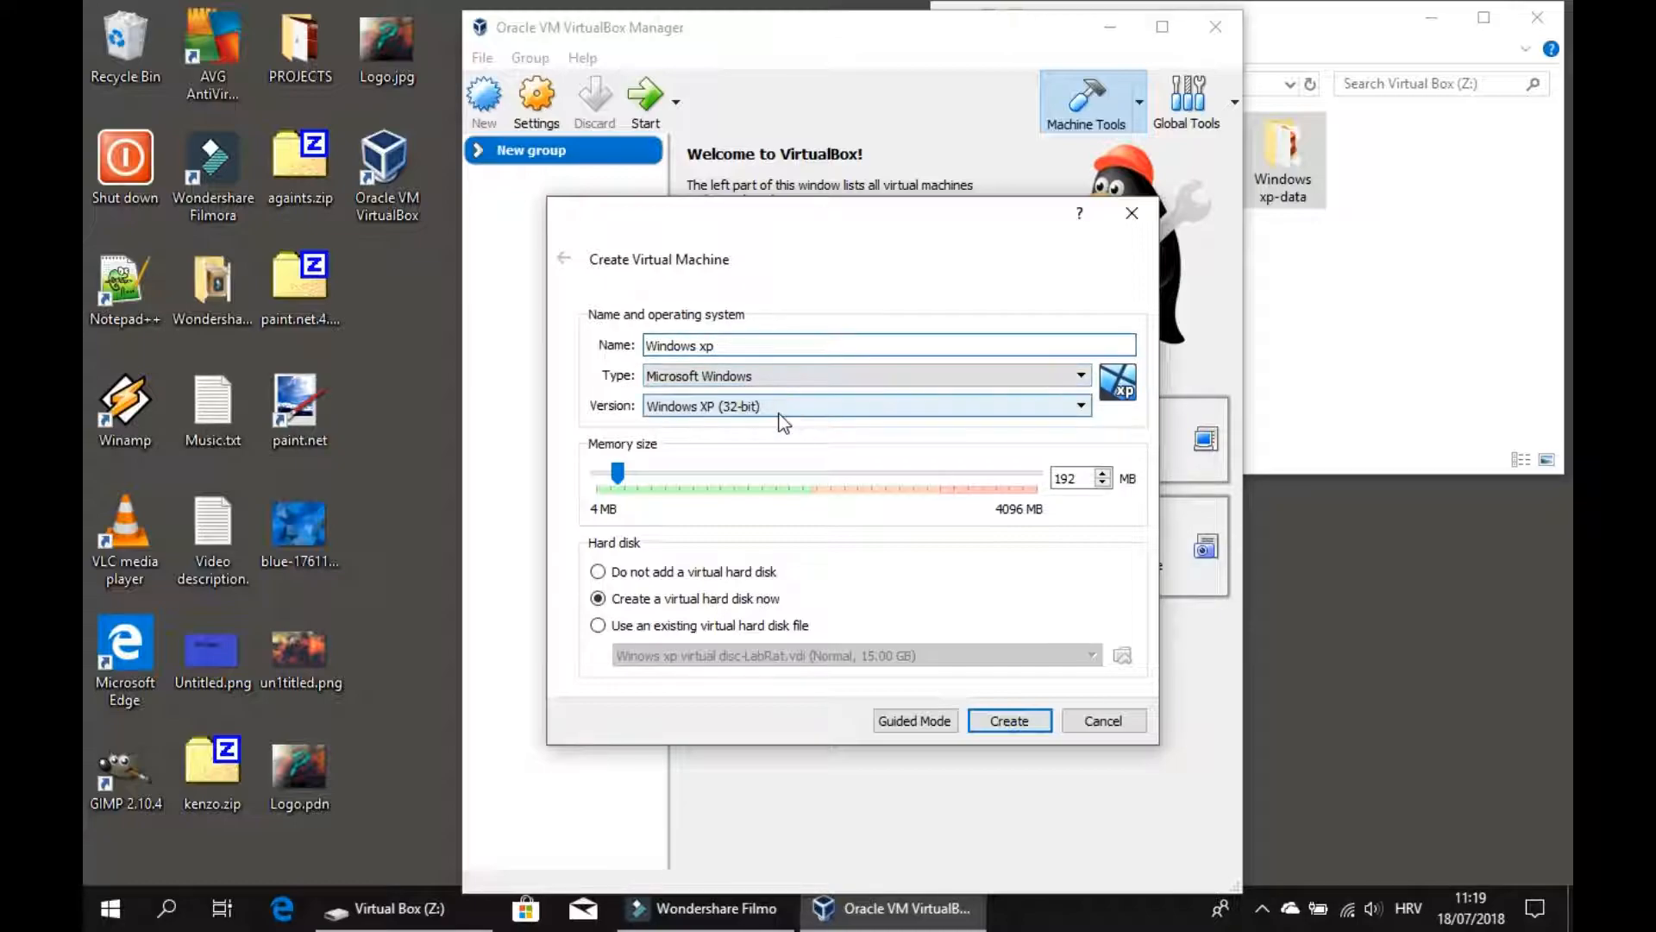
pyautogui.click(910, 719)
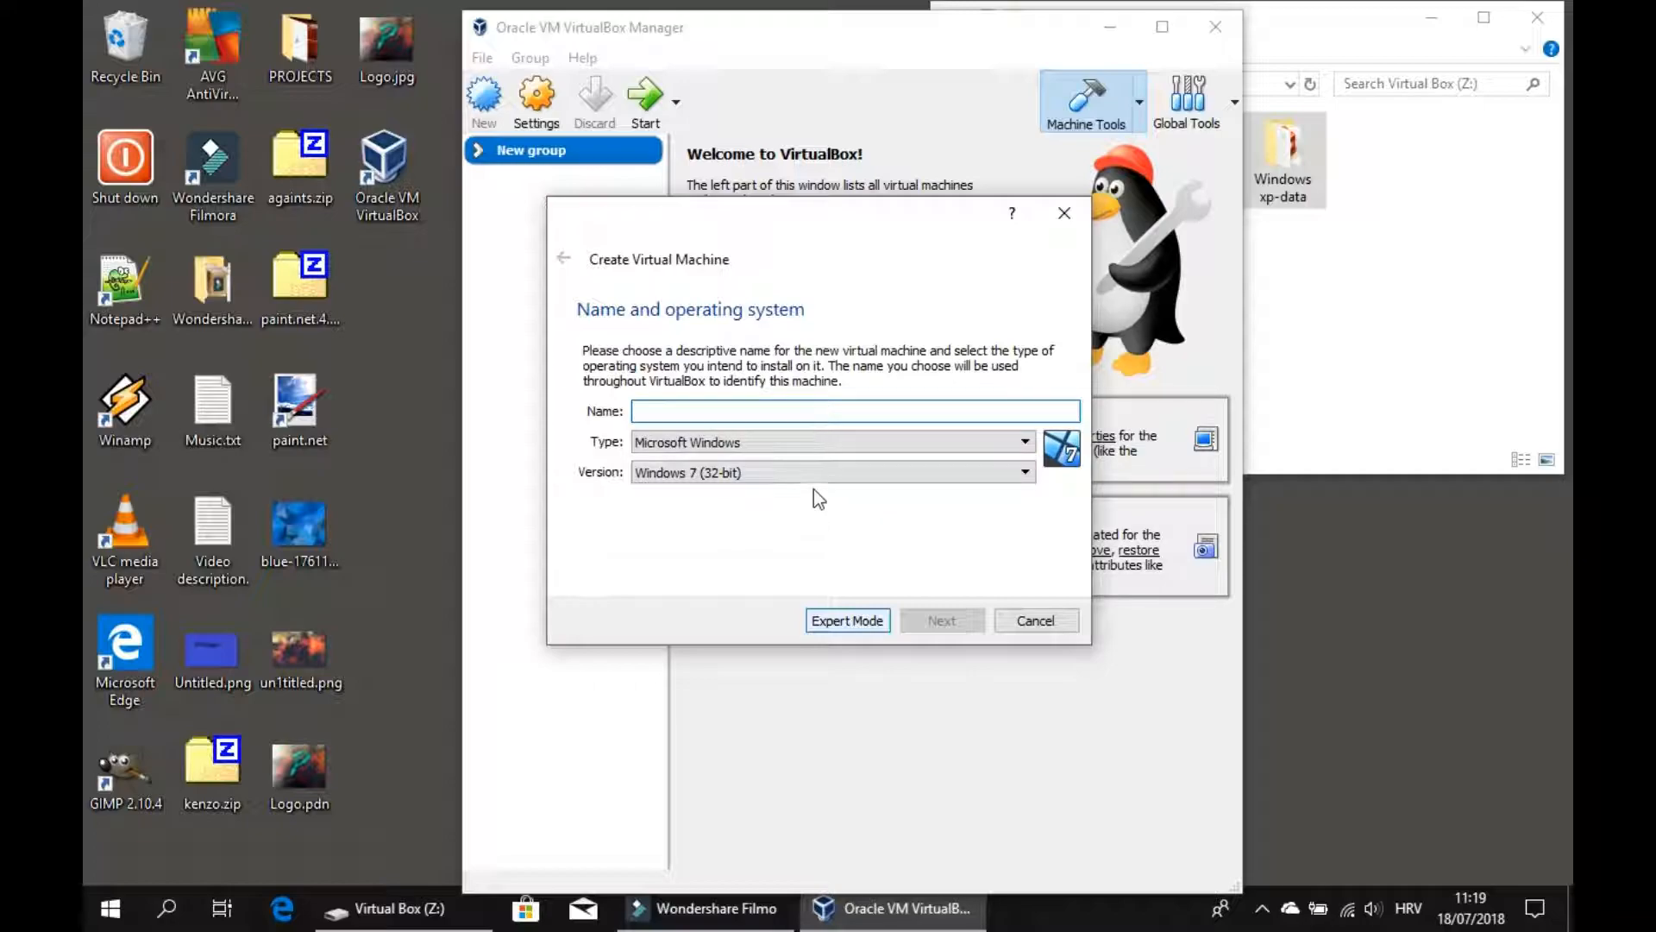
pyautogui.click(849, 620)
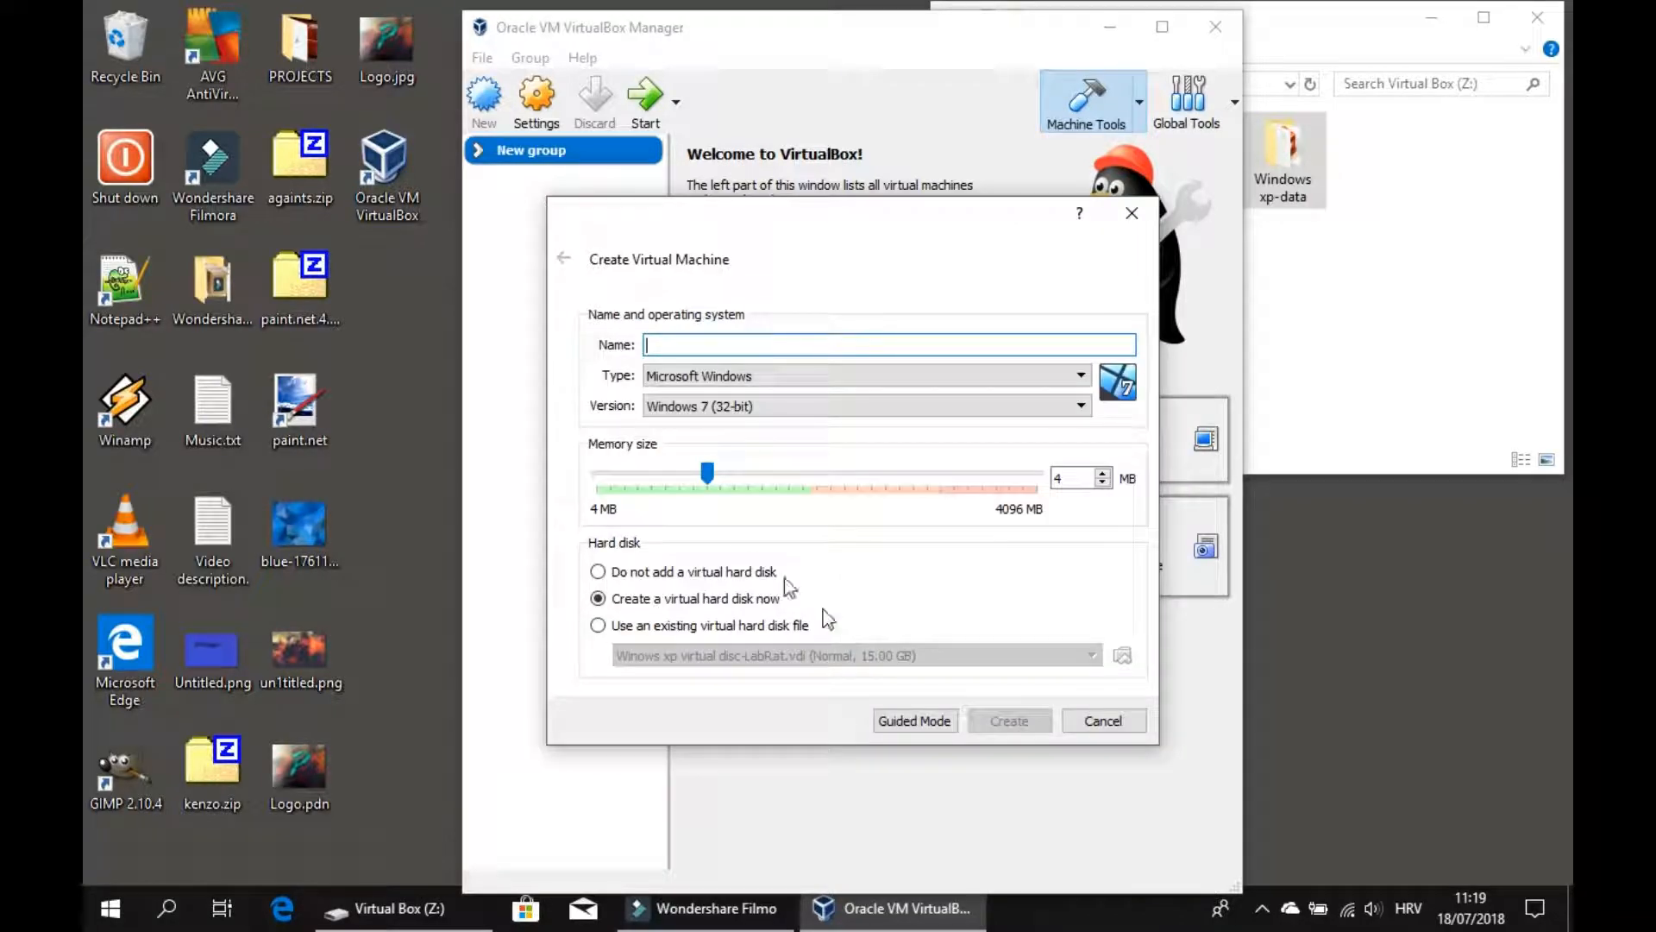
# Name the virtual machine Windows xp, give it 1024 MB of memory, and create a new virtual hard disk.
pyautogui.write('W')
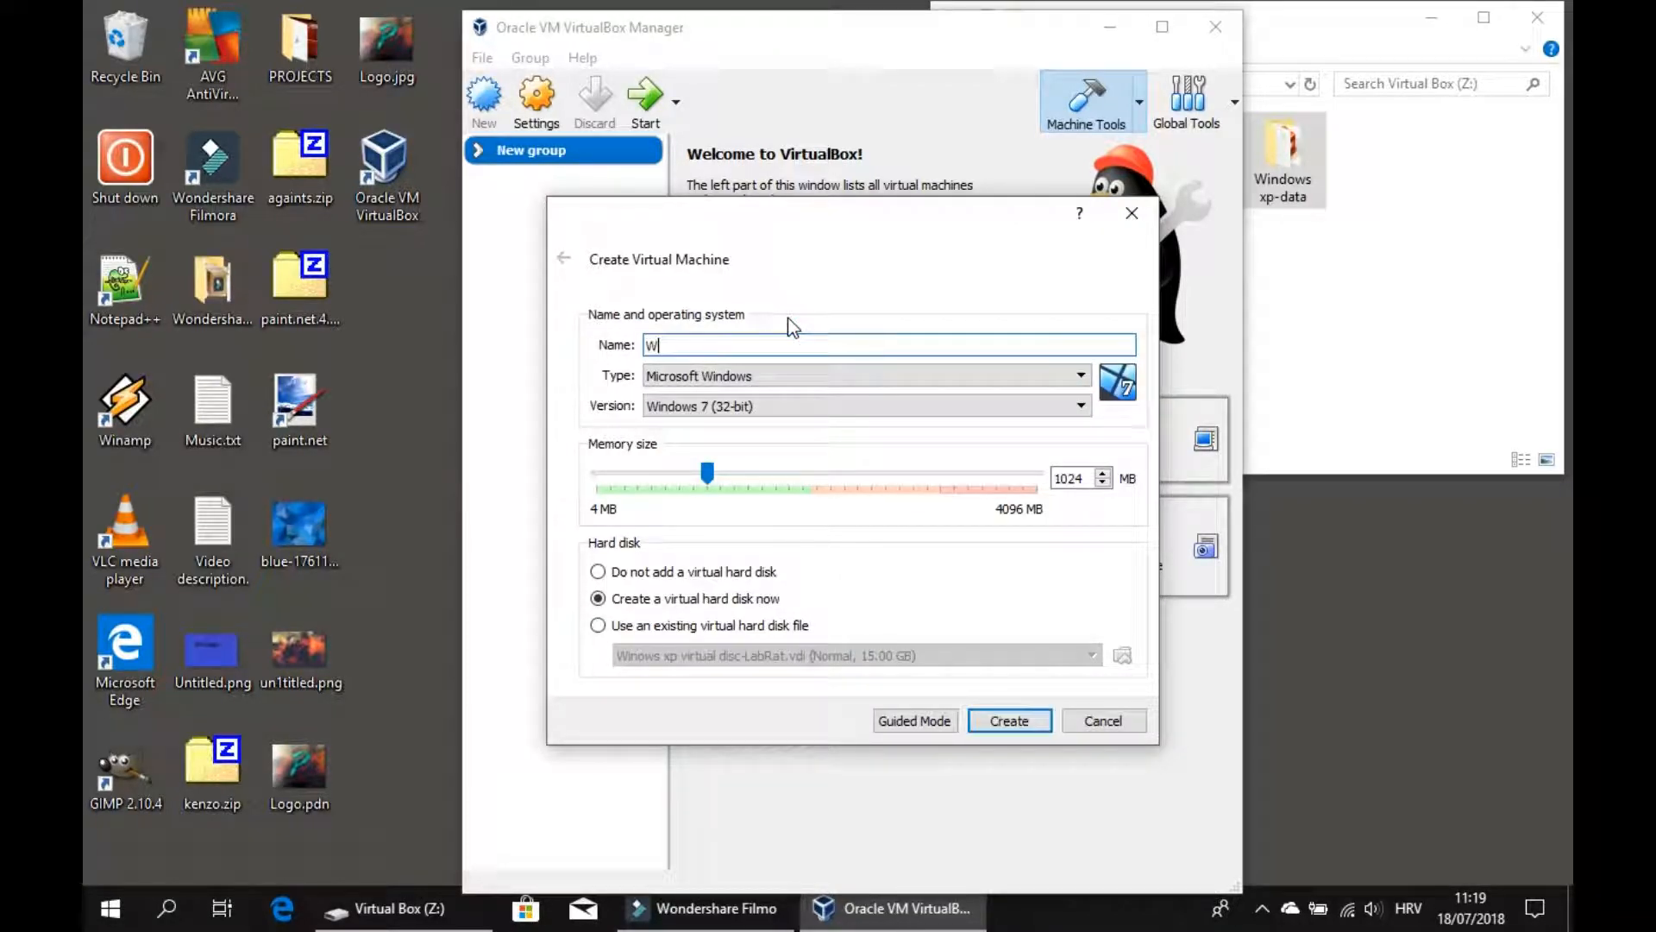
pyautogui.write('indows xp')
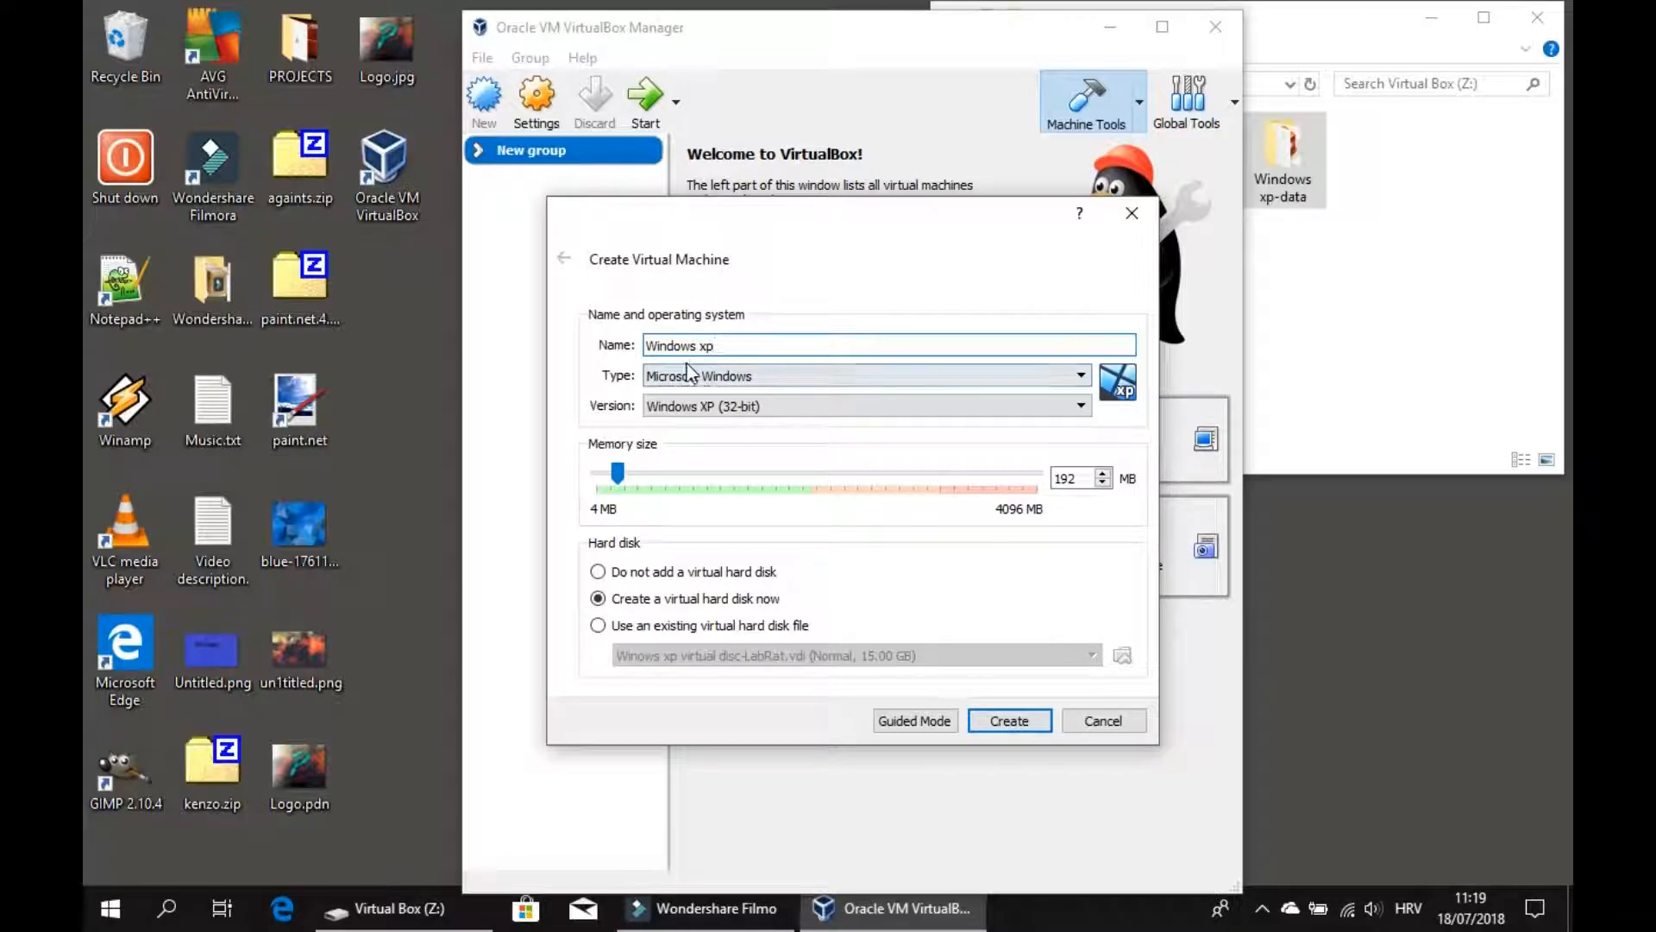
pyautogui.moveTo(617, 473); pyautogui.dragTo(664, 484)
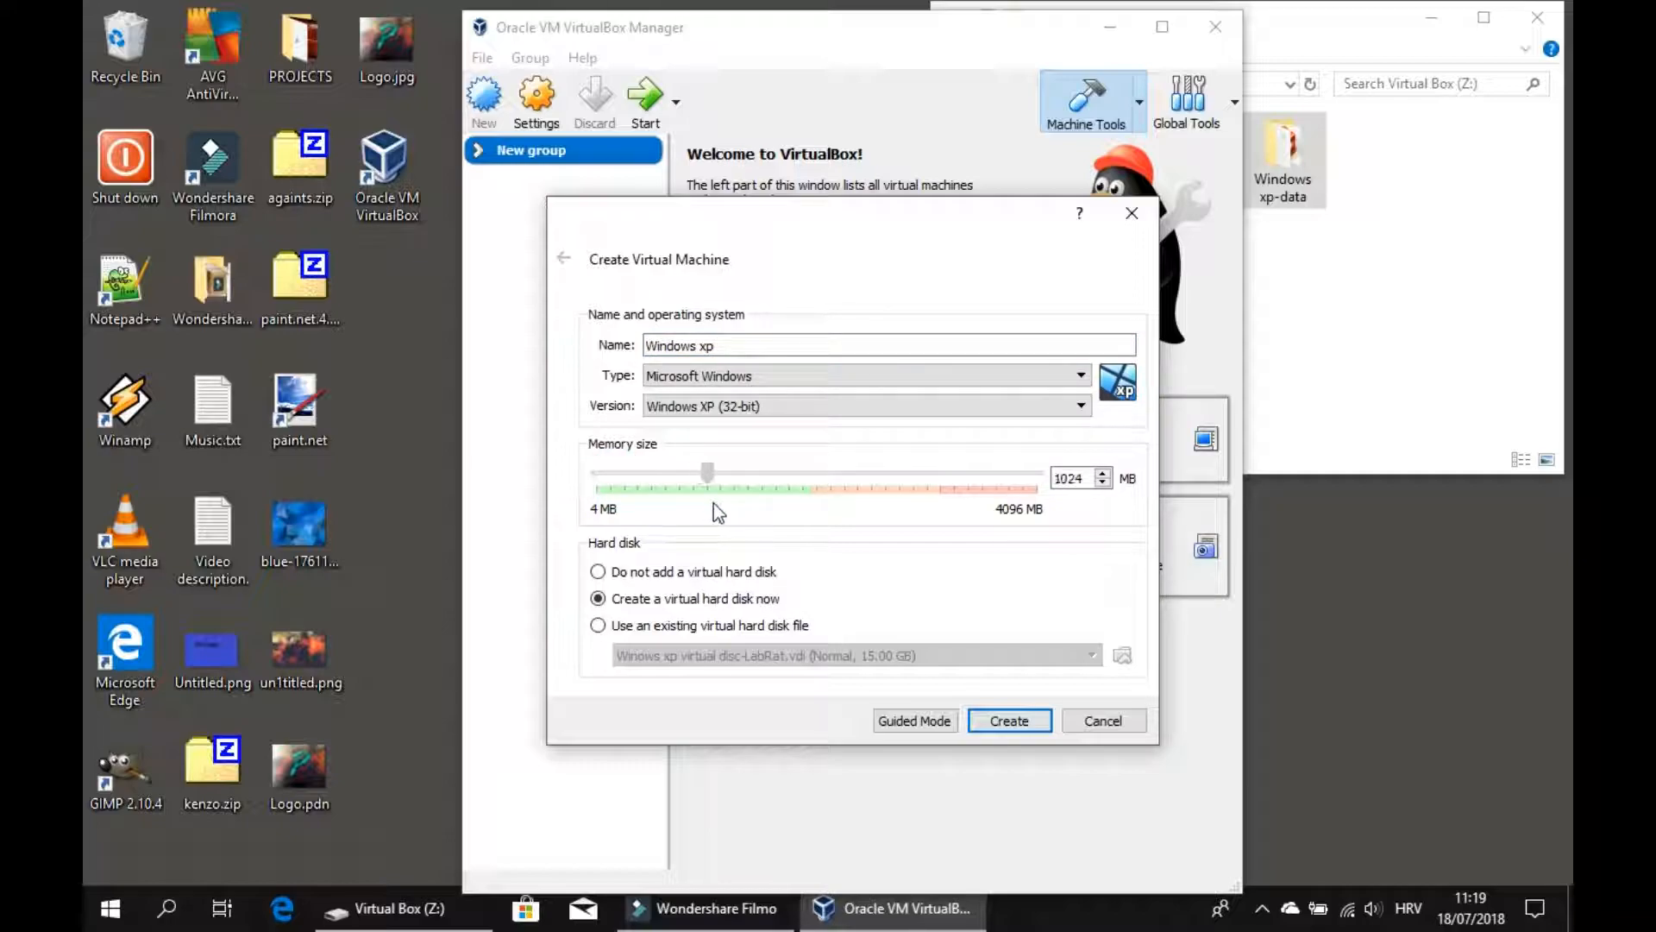
pyautogui.moveTo(727, 520); pyautogui.dragTo(707, 525)
pyautogui.click(611, 594)
pyautogui.click(1013, 720)
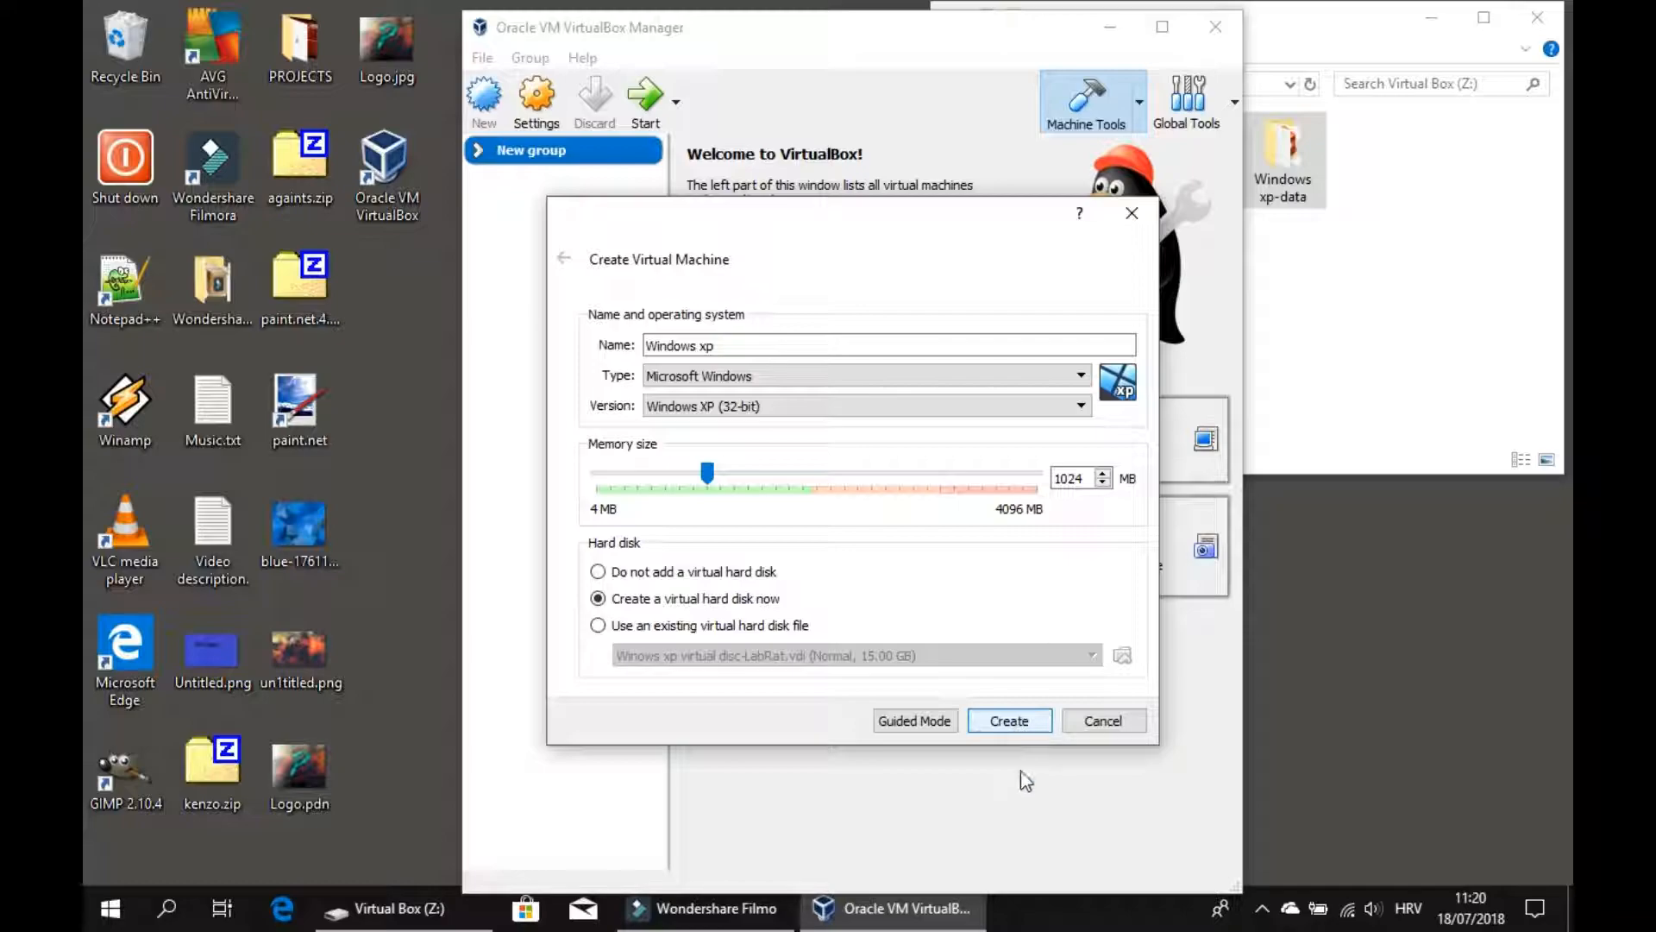
pyautogui.click(1016, 721)
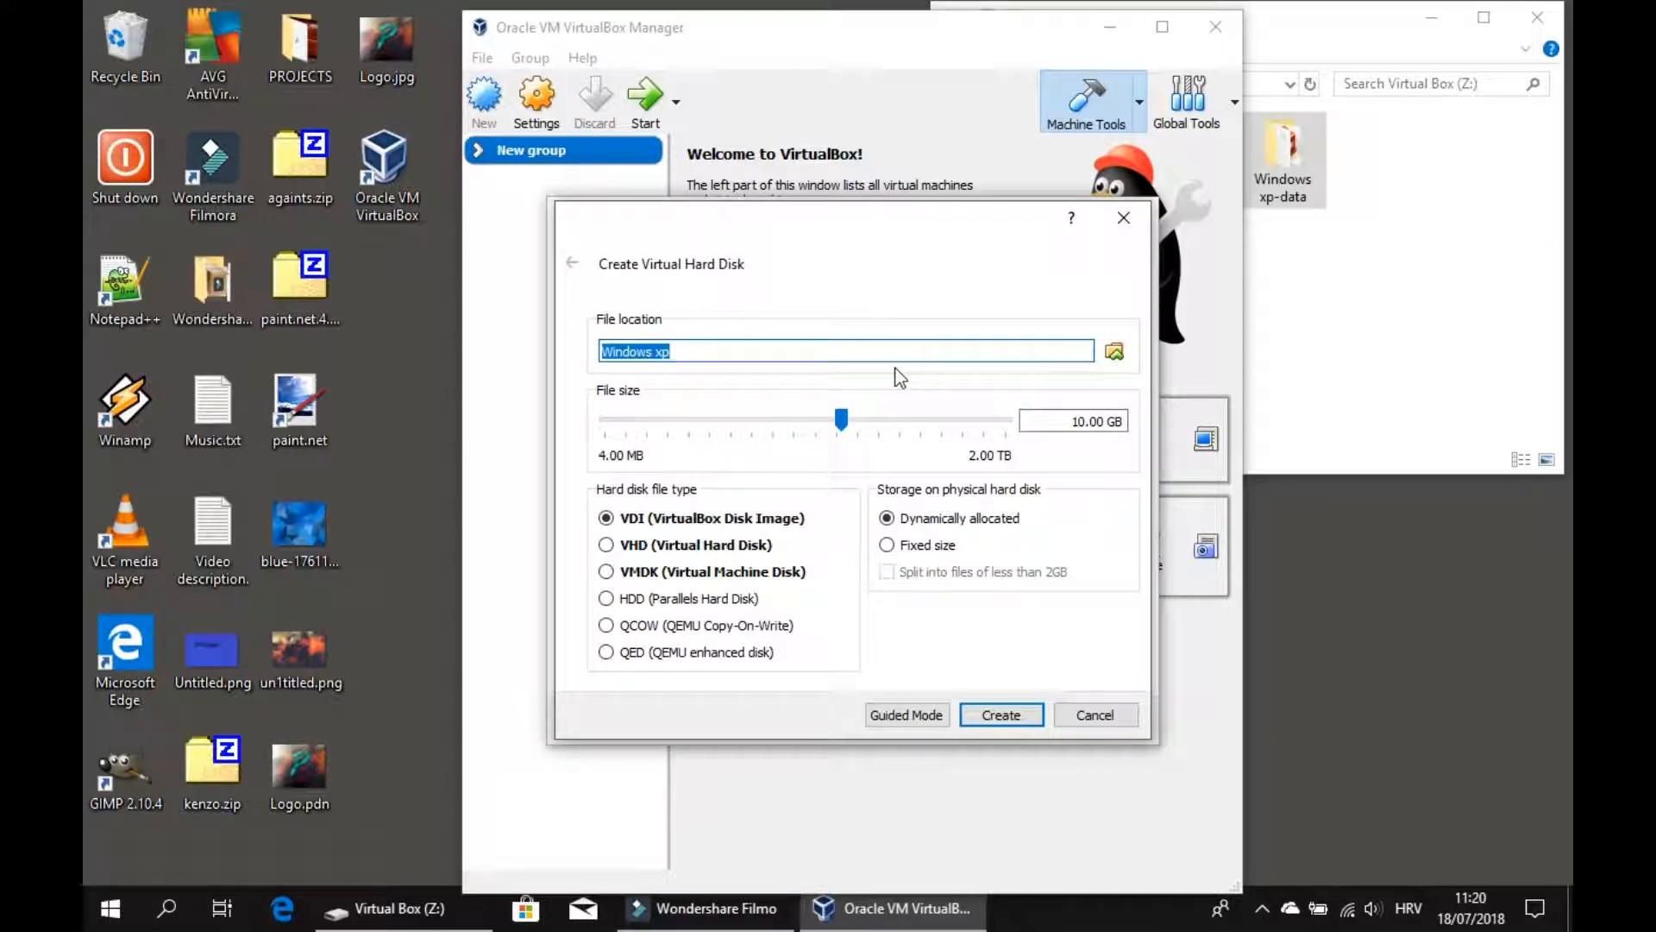
# Browse the hard disk location to the Desktop, create a folder named Virtual Box machine data, and open it.
pyautogui.moveTo(684, 351); pyautogui.dragTo(610, 350)
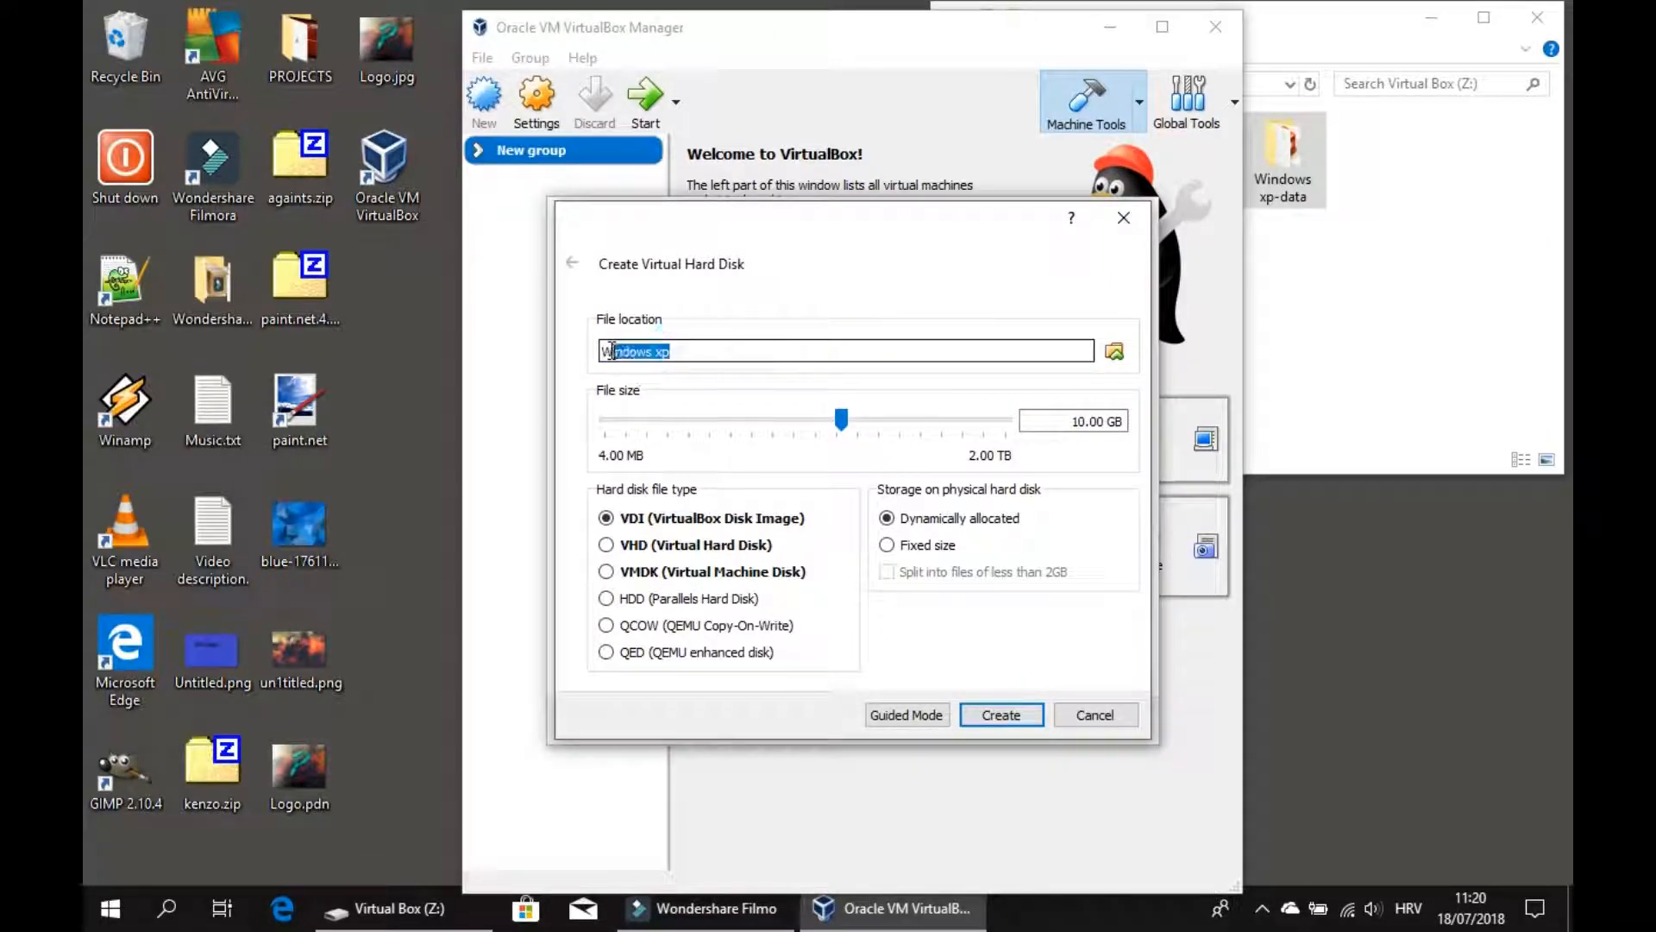
pyautogui.click(1114, 350)
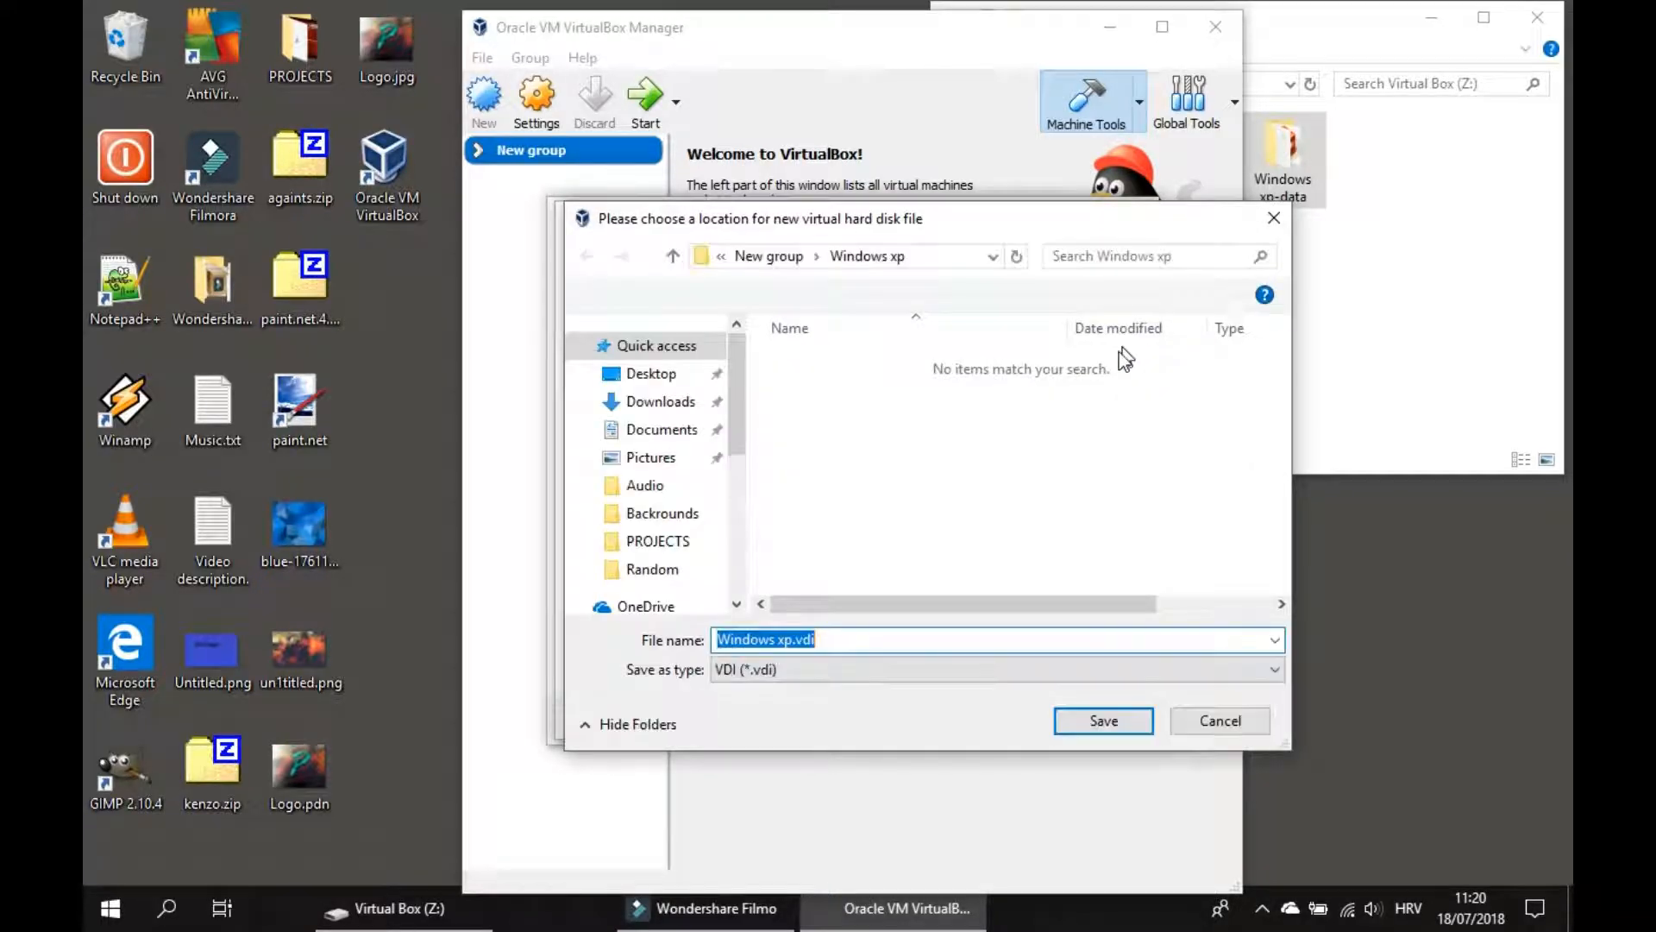
pyautogui.click(670, 258)
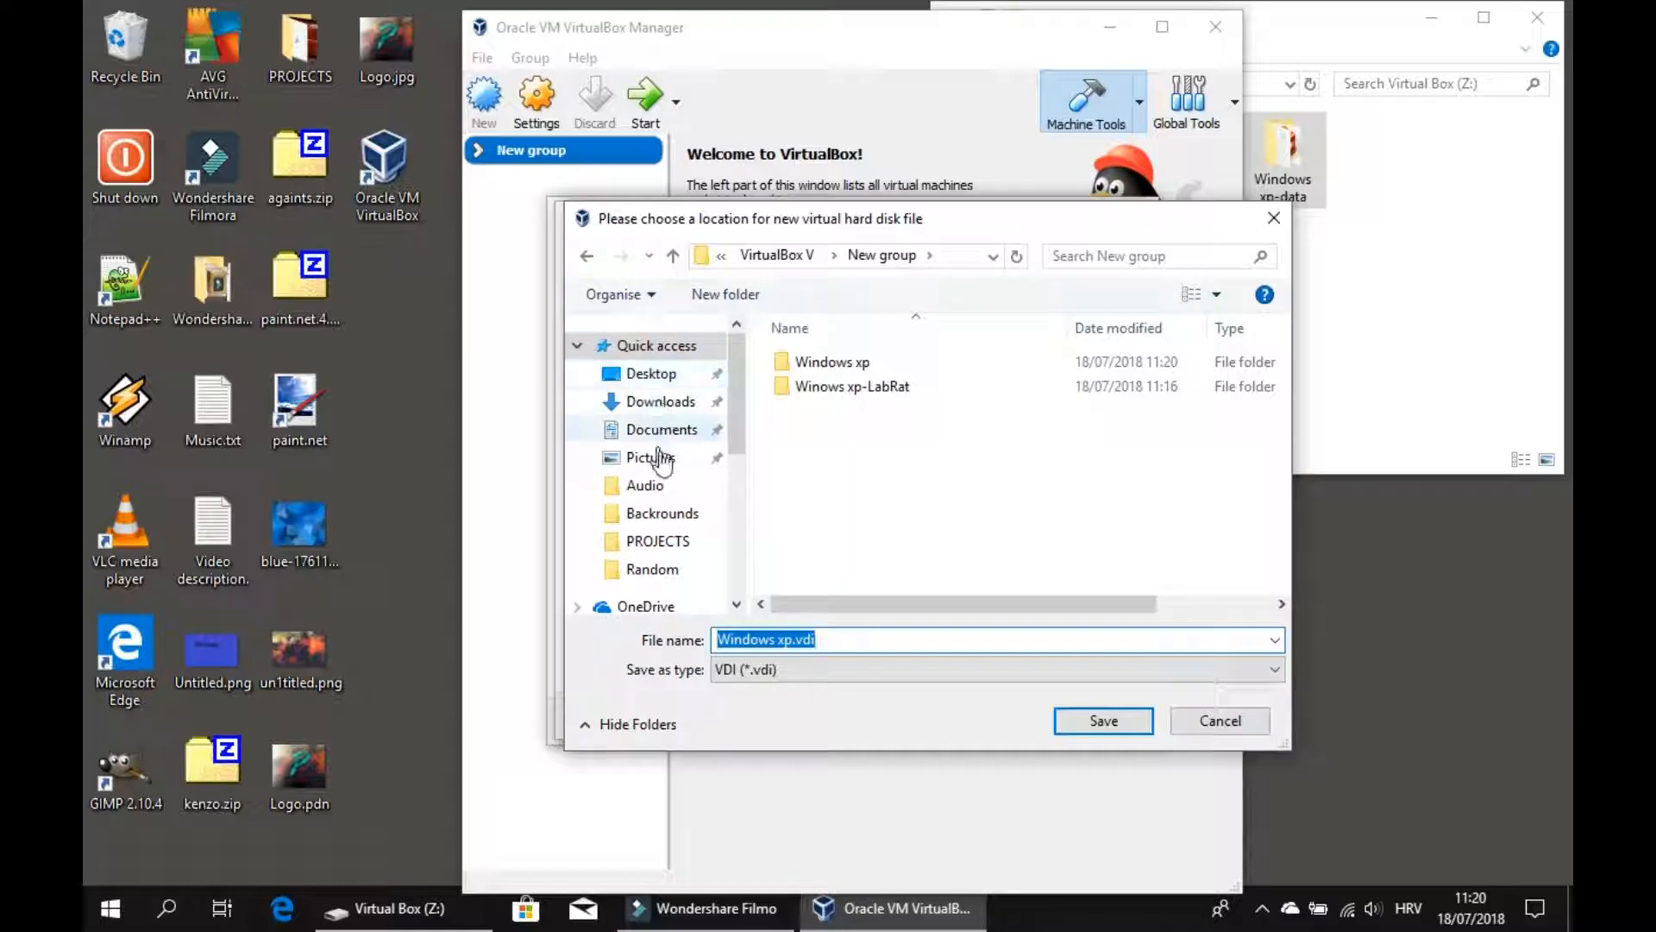
pyautogui.scroll(-2, 664, 481)
pyautogui.scroll(-1, 660, 535)
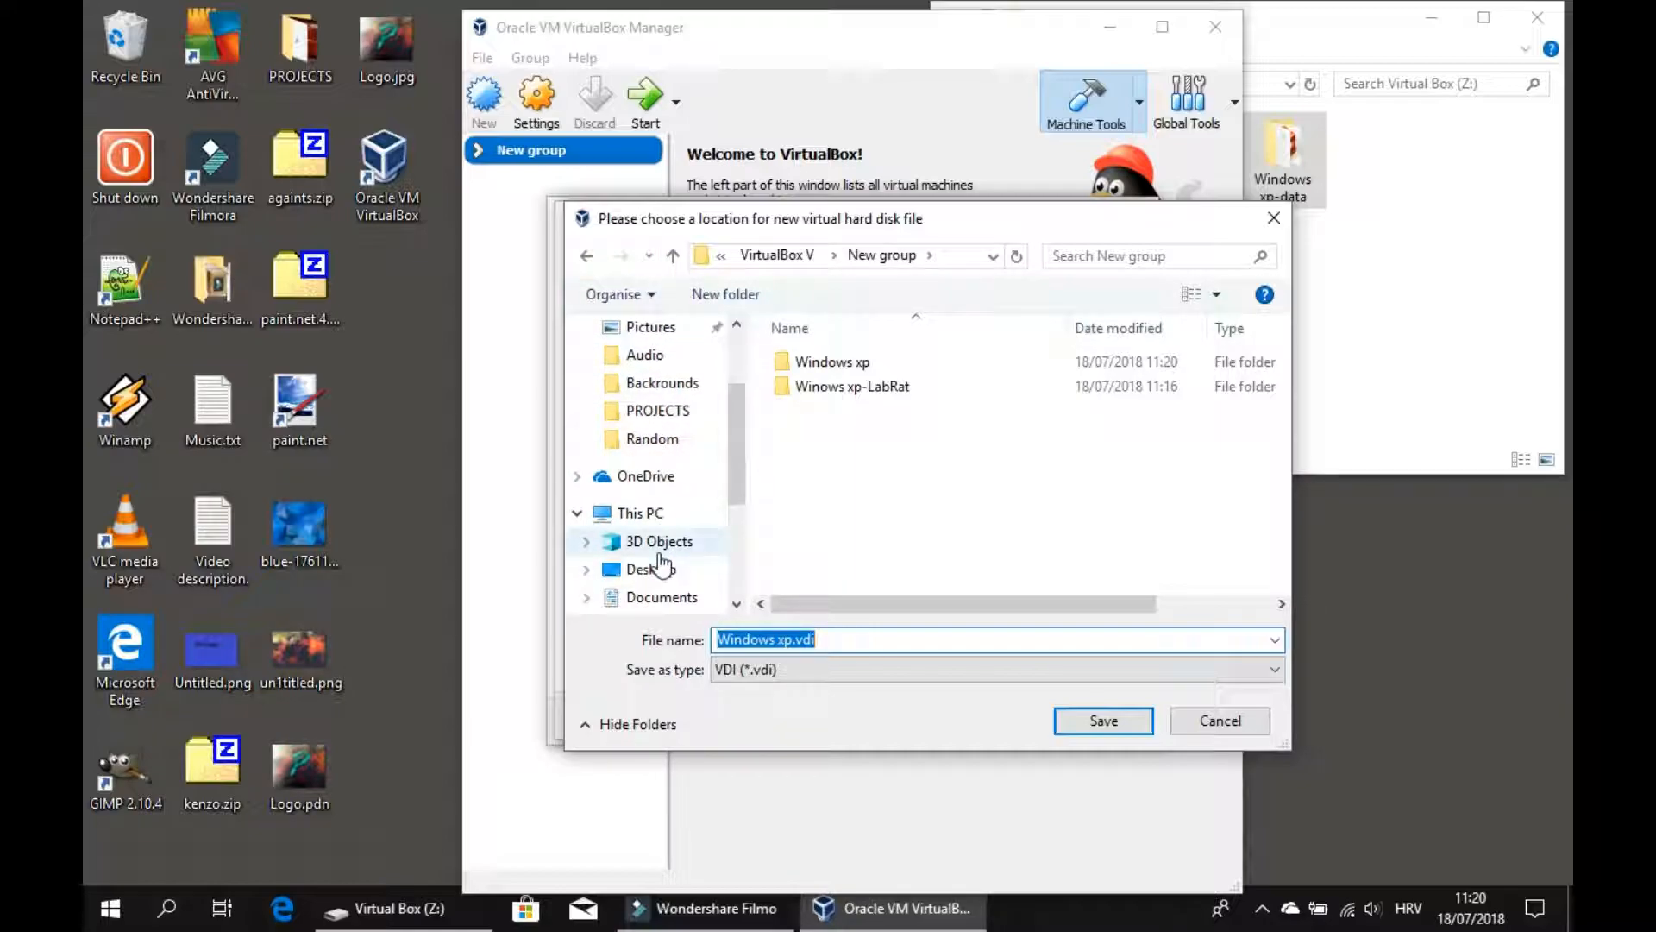
pyautogui.click(656, 568)
pyautogui.rightClick(843, 477)
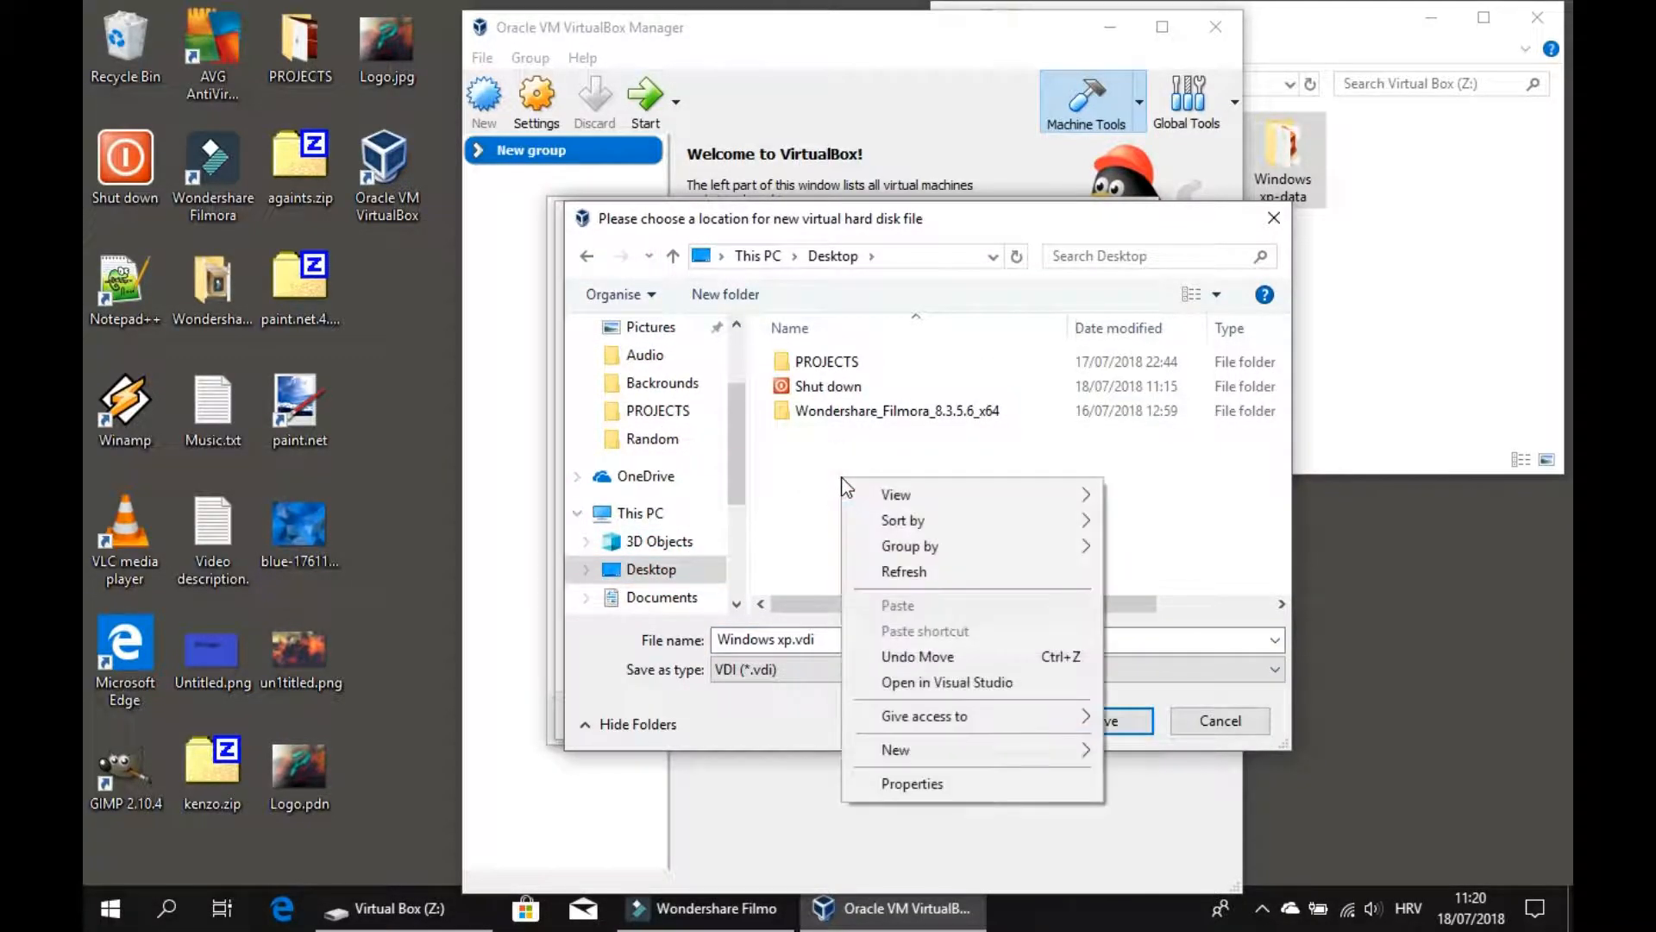
pyautogui.moveTo(887, 755)
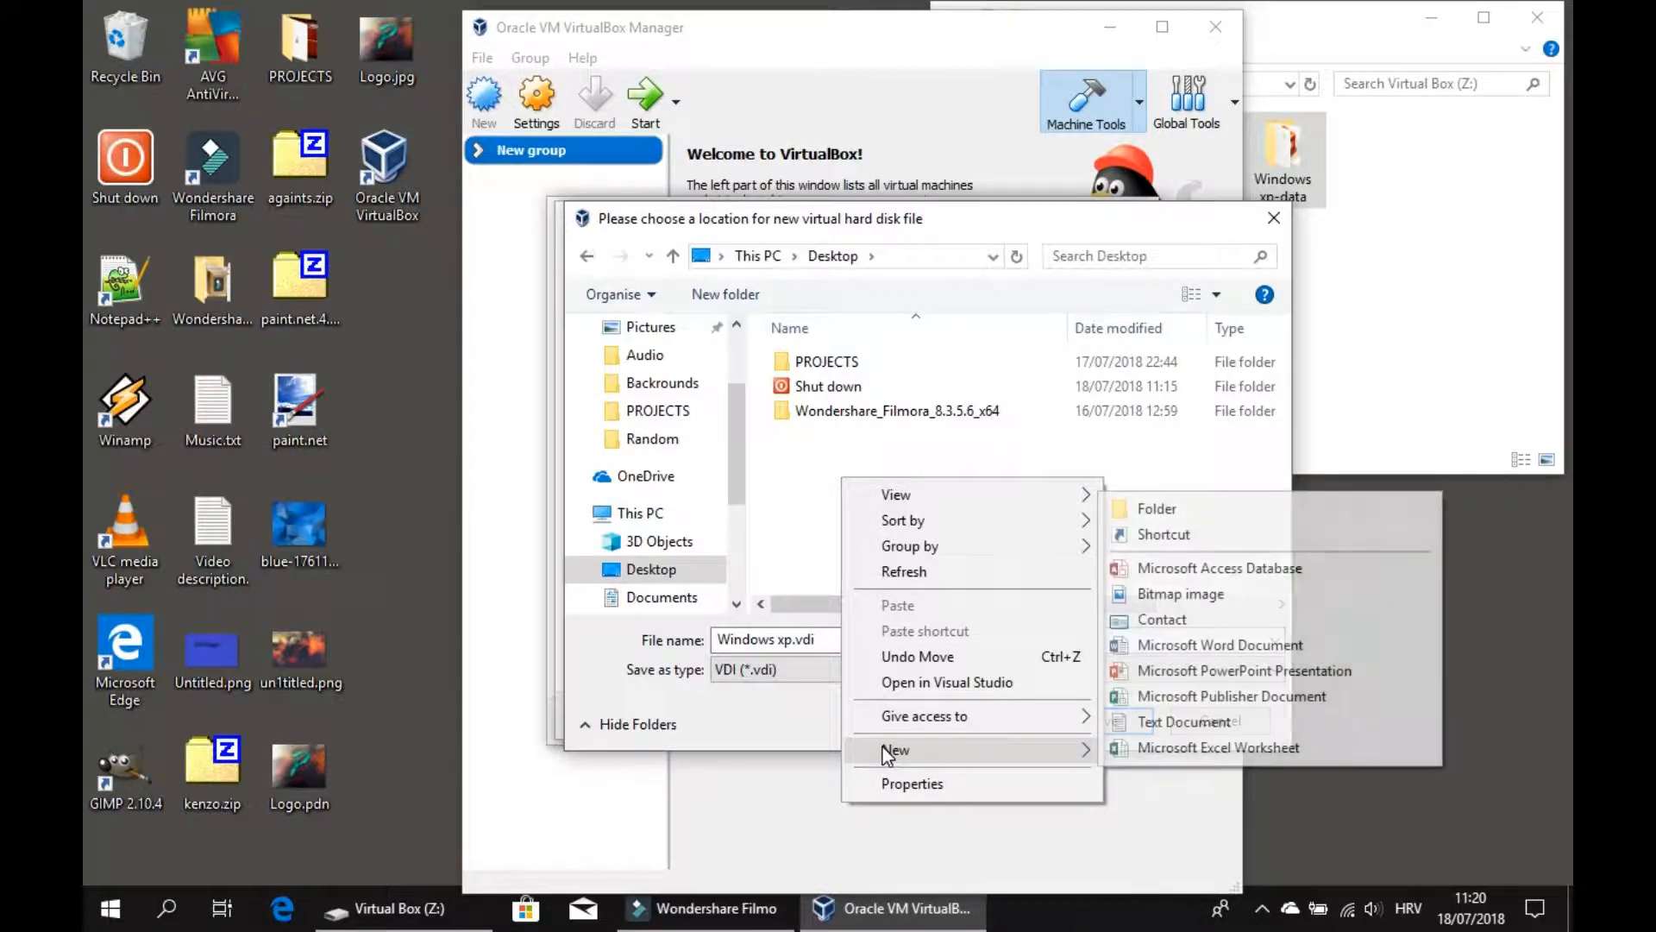
pyautogui.click(1215, 516)
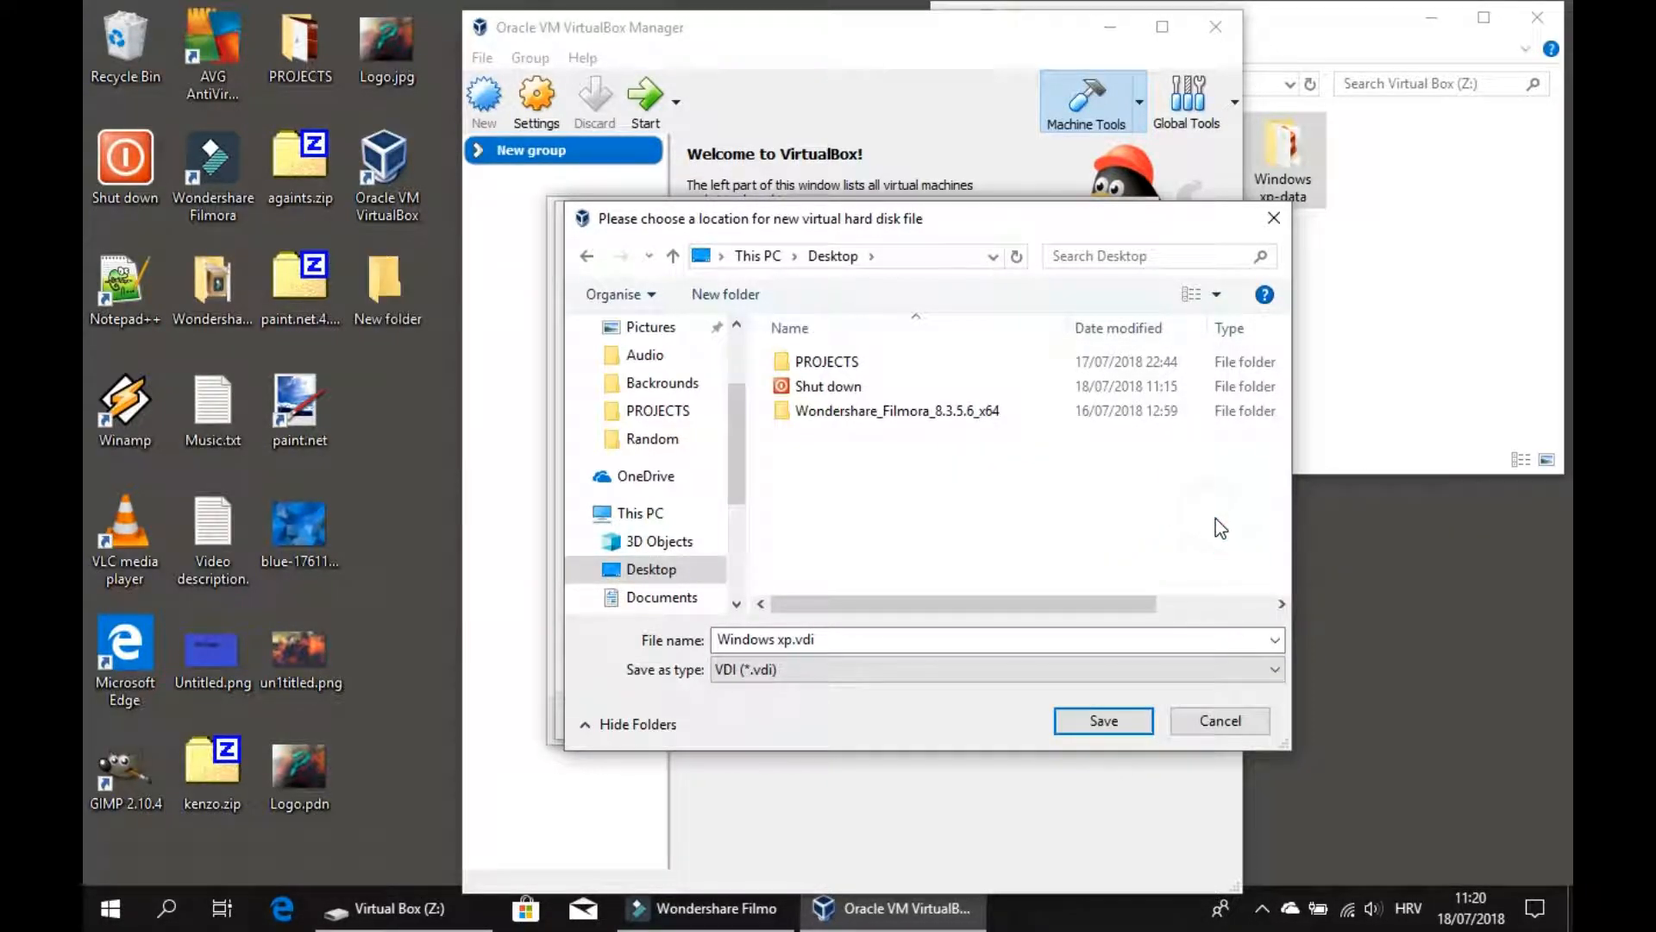
pyautogui.write('Virtual Box machine dad')
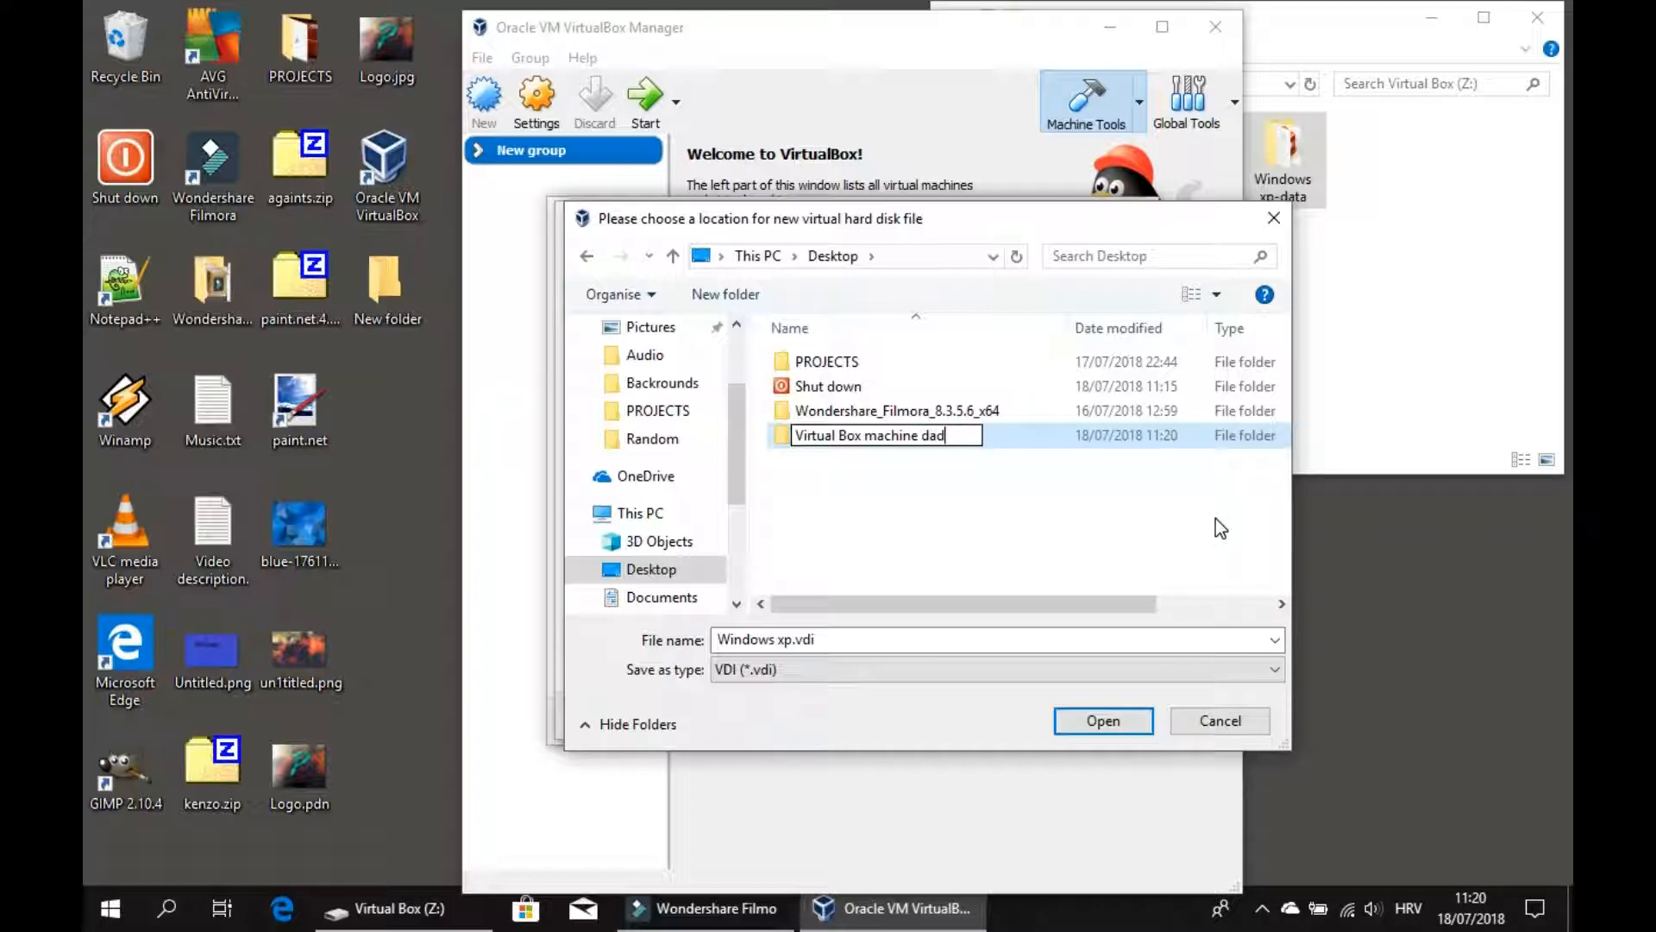
pyautogui.press('BackSpace')
pyautogui.write('ta')
pyautogui.doubleClick(1117, 435)
# Create a Windows xp subfolder inside it, open it, and save the disk file Windows xp.vdi there.
pyautogui.rightClick(1086, 380)
pyautogui.moveTo(1159, 642)
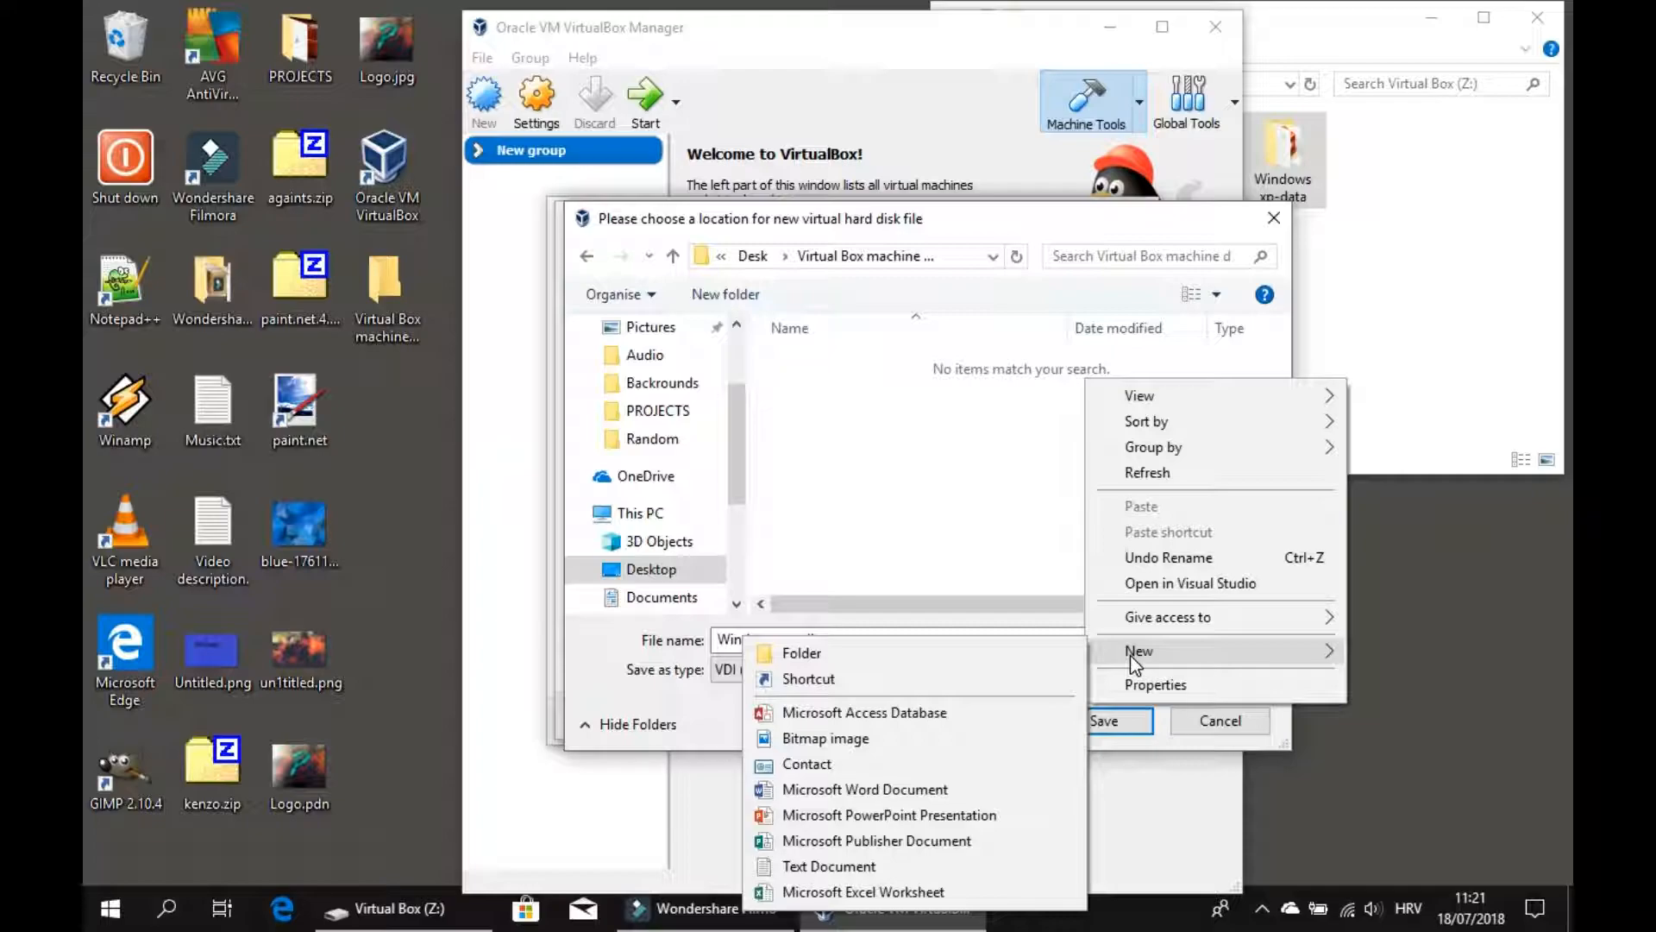
pyautogui.click(1036, 653)
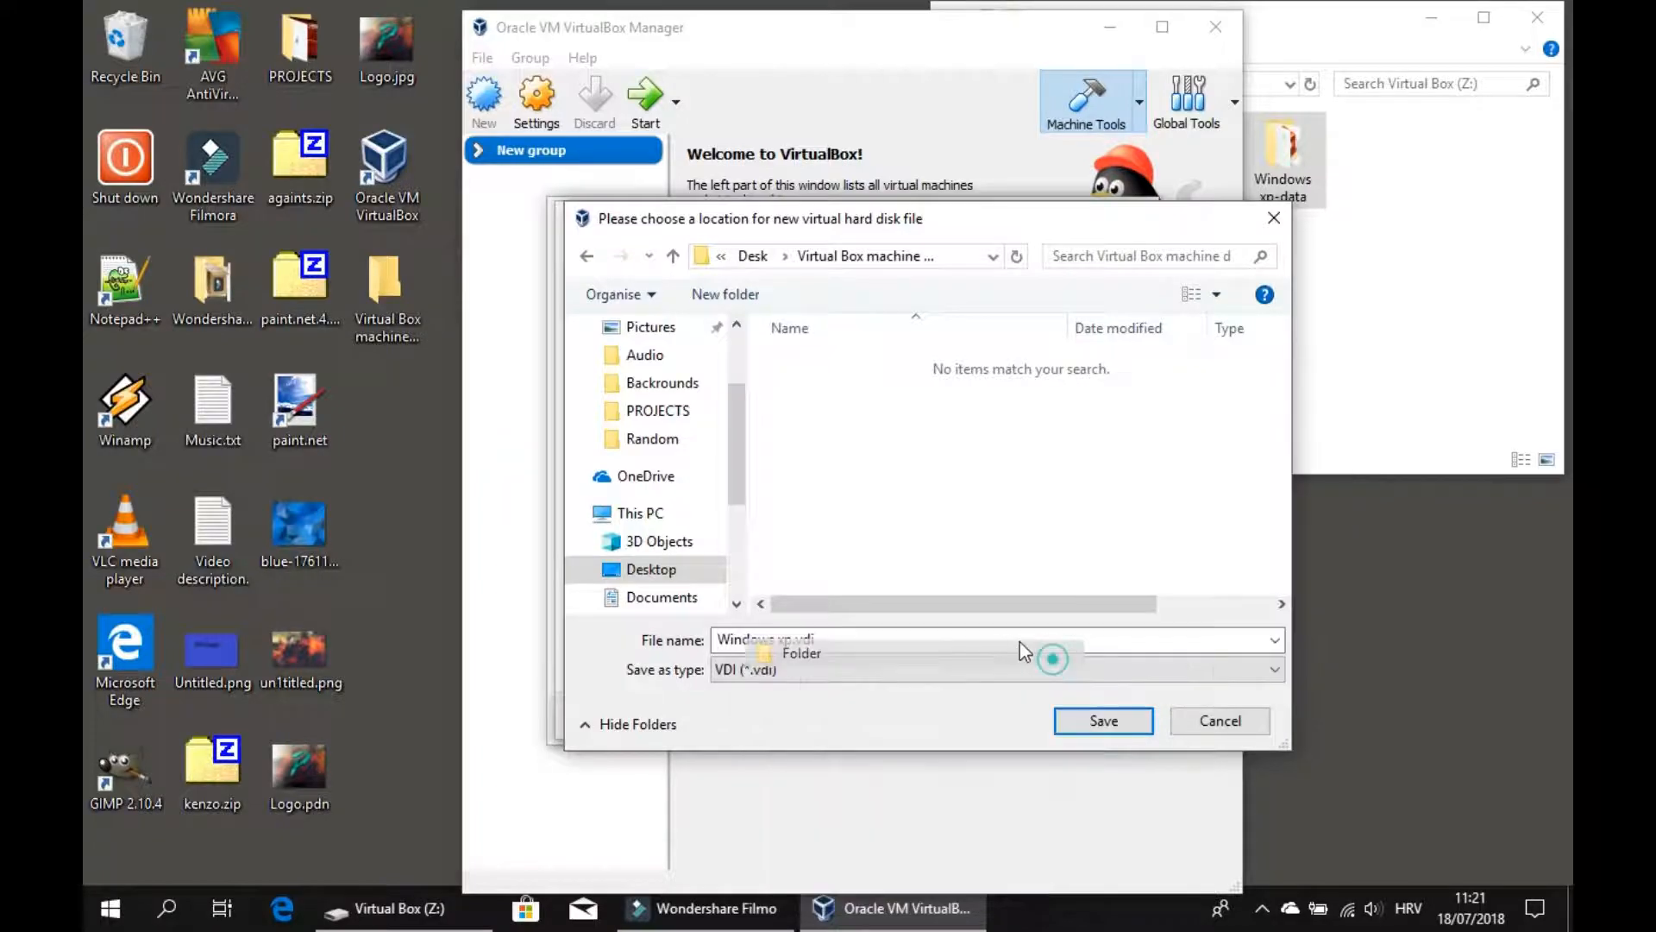
pyautogui.press('BackSpace')
pyautogui.write('Windows xp')
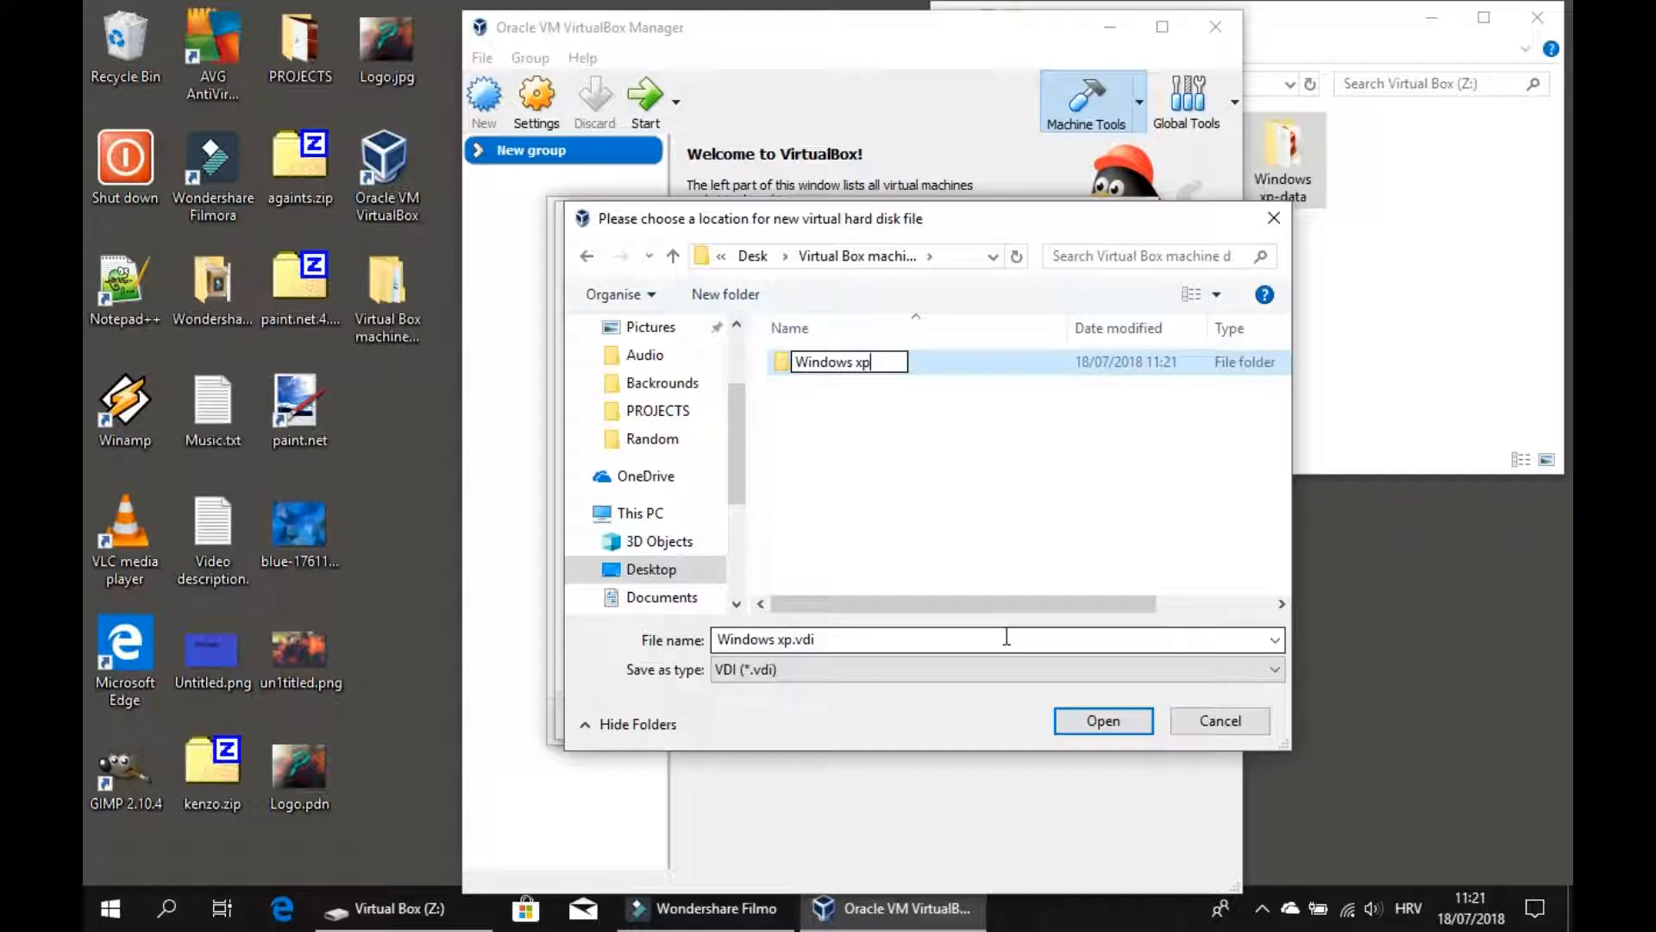
pyautogui.press('Return')
pyautogui.doubleClick(1069, 364)
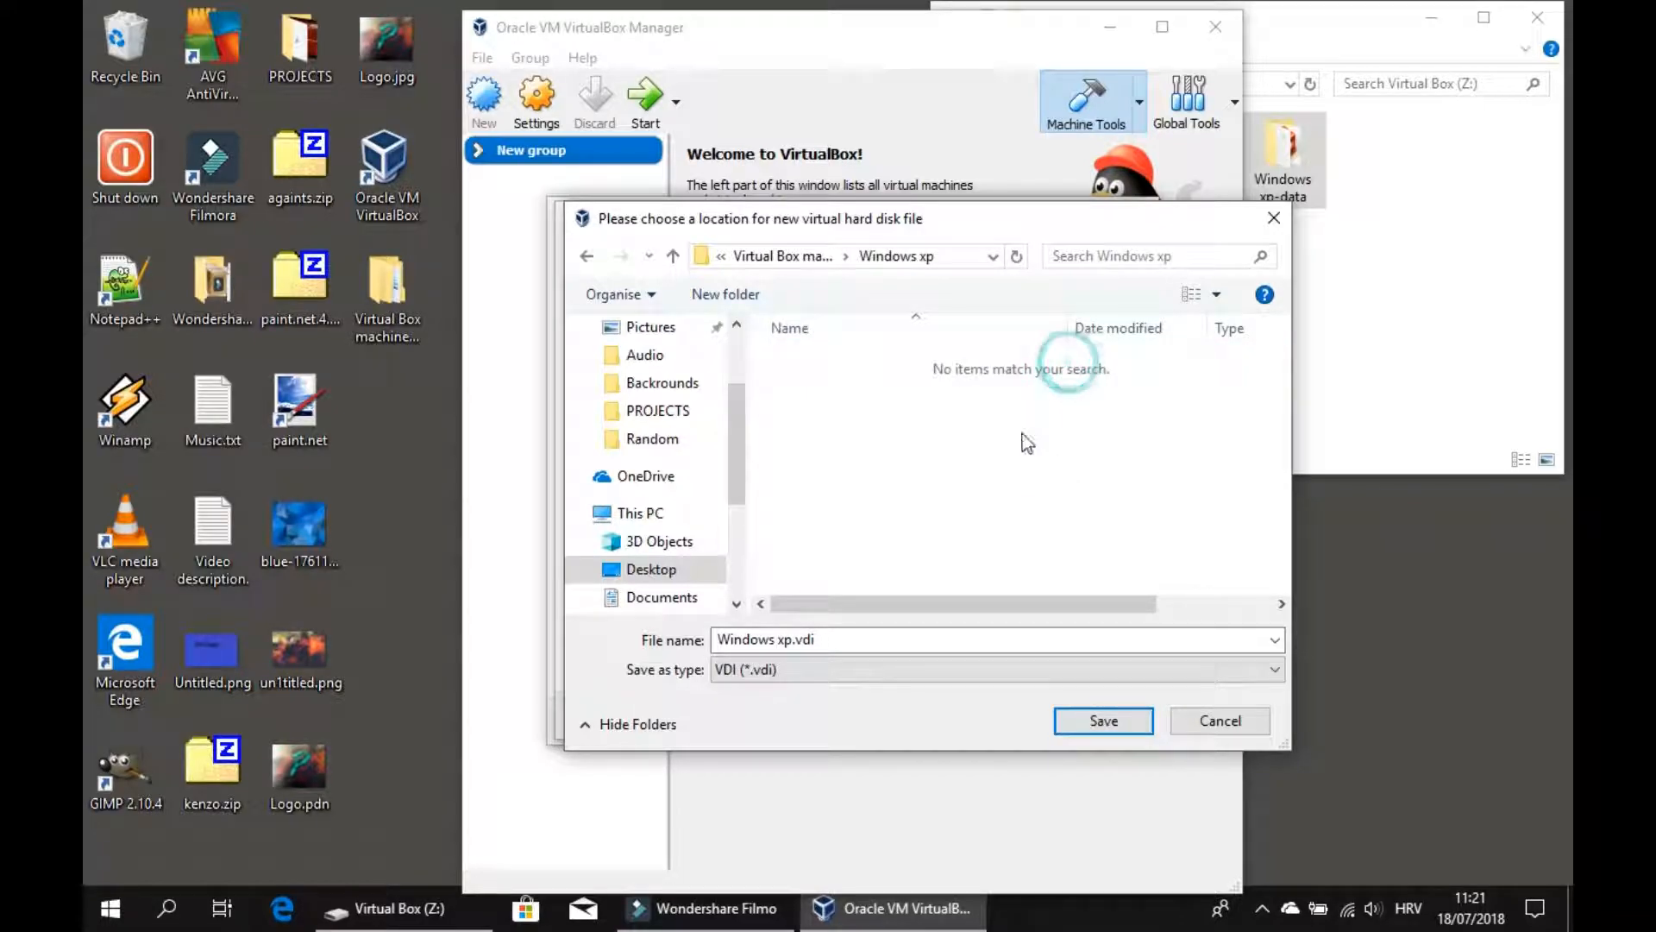
pyautogui.click(1102, 721)
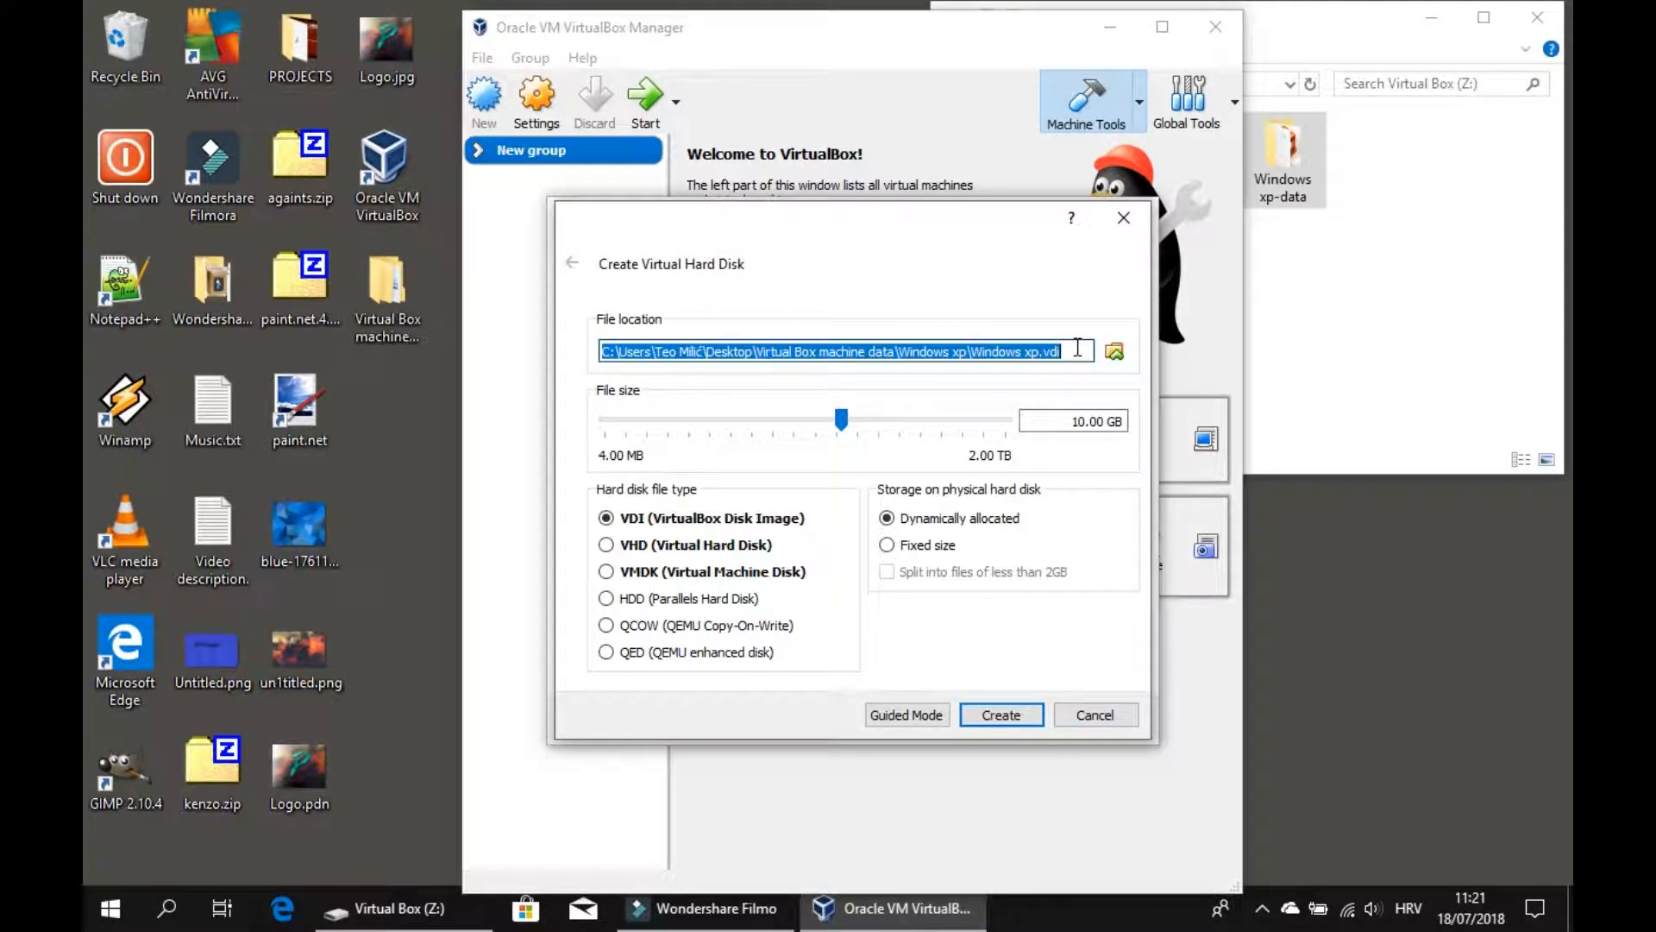
# Open the Virtual Box machine data folder from the desktop to inspect its Windows xp subfolder.
pyautogui.click(1077, 347)
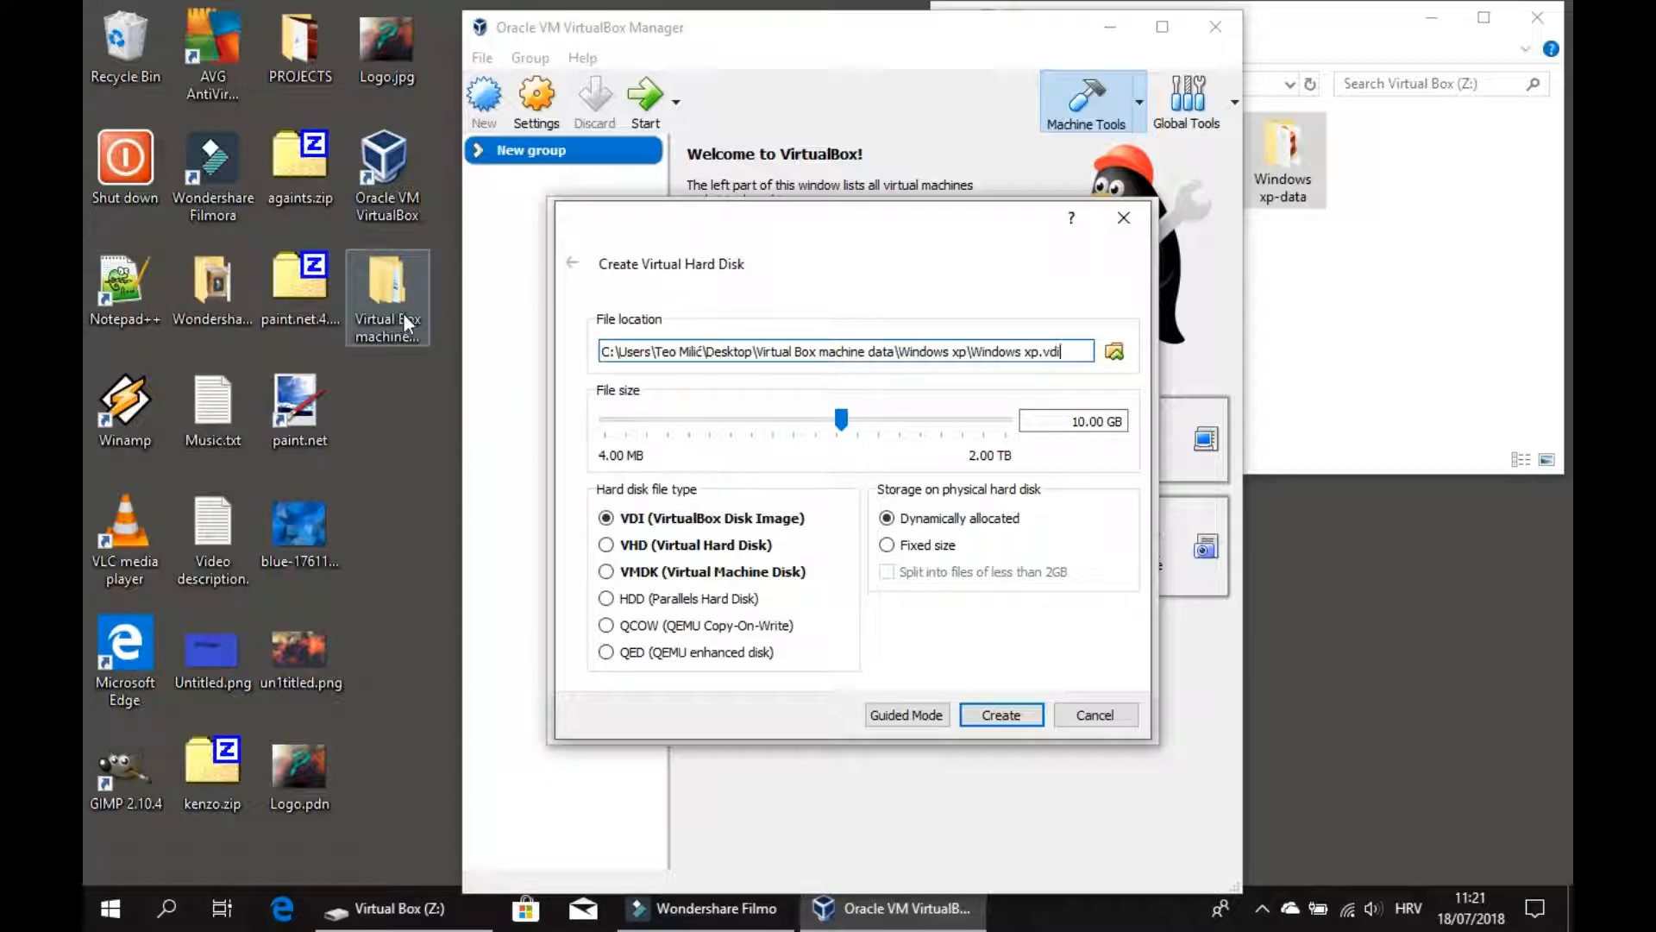
pyautogui.click(402, 313)
pyautogui.doubleClick(406, 324)
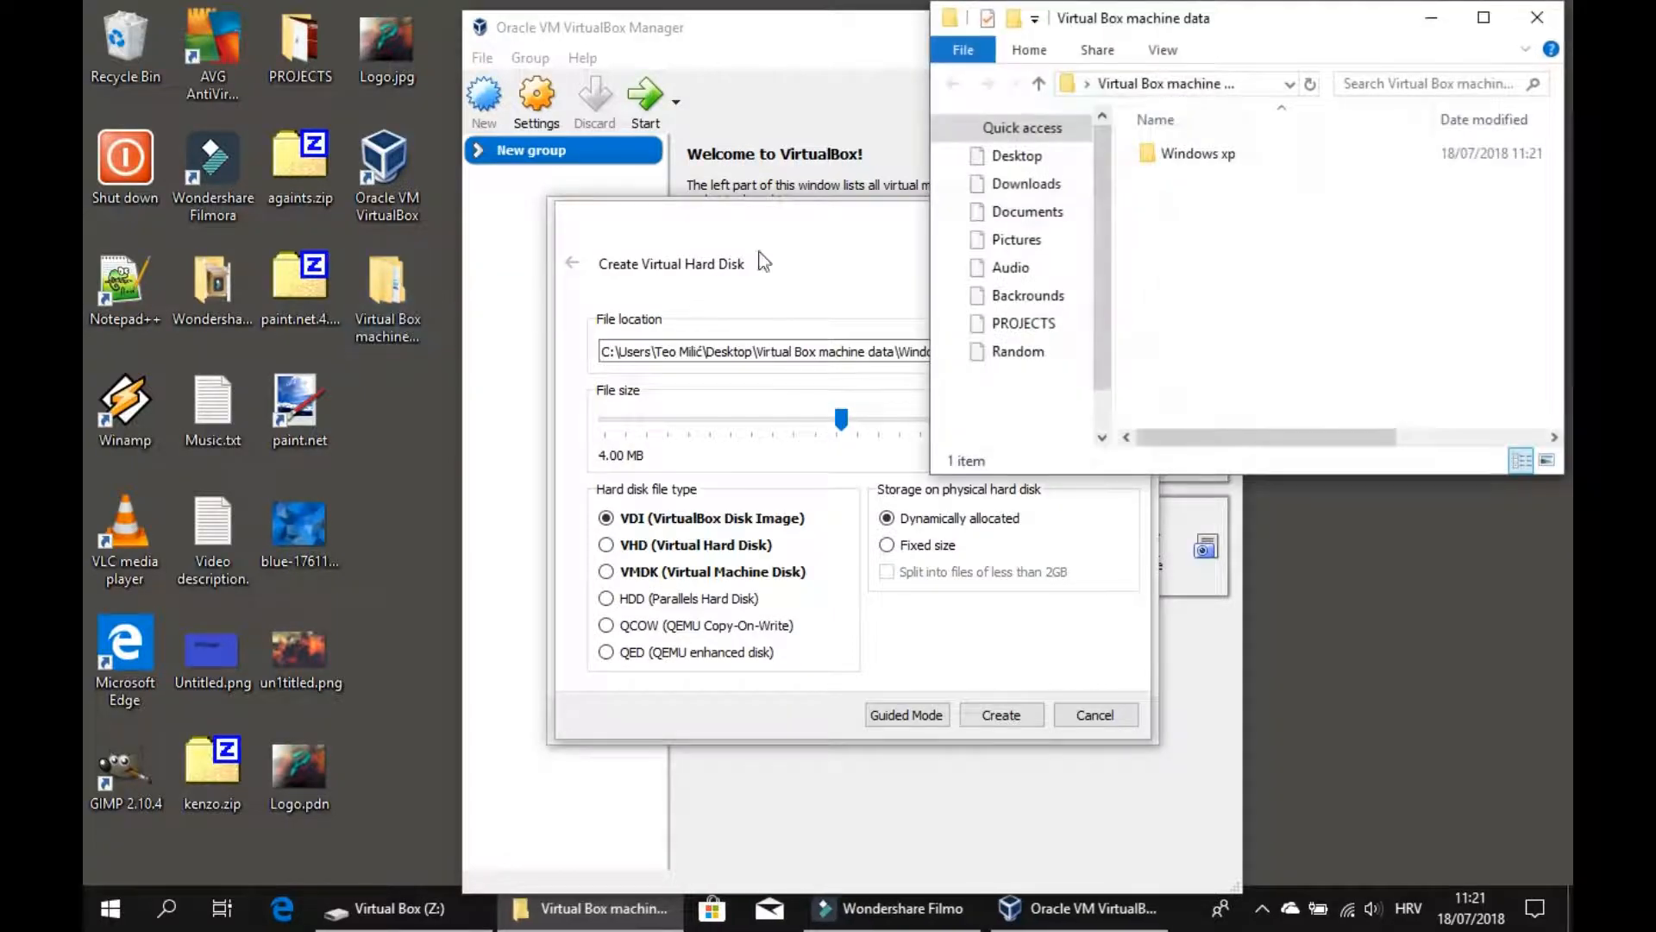
pyautogui.doubleClick(1207, 155)
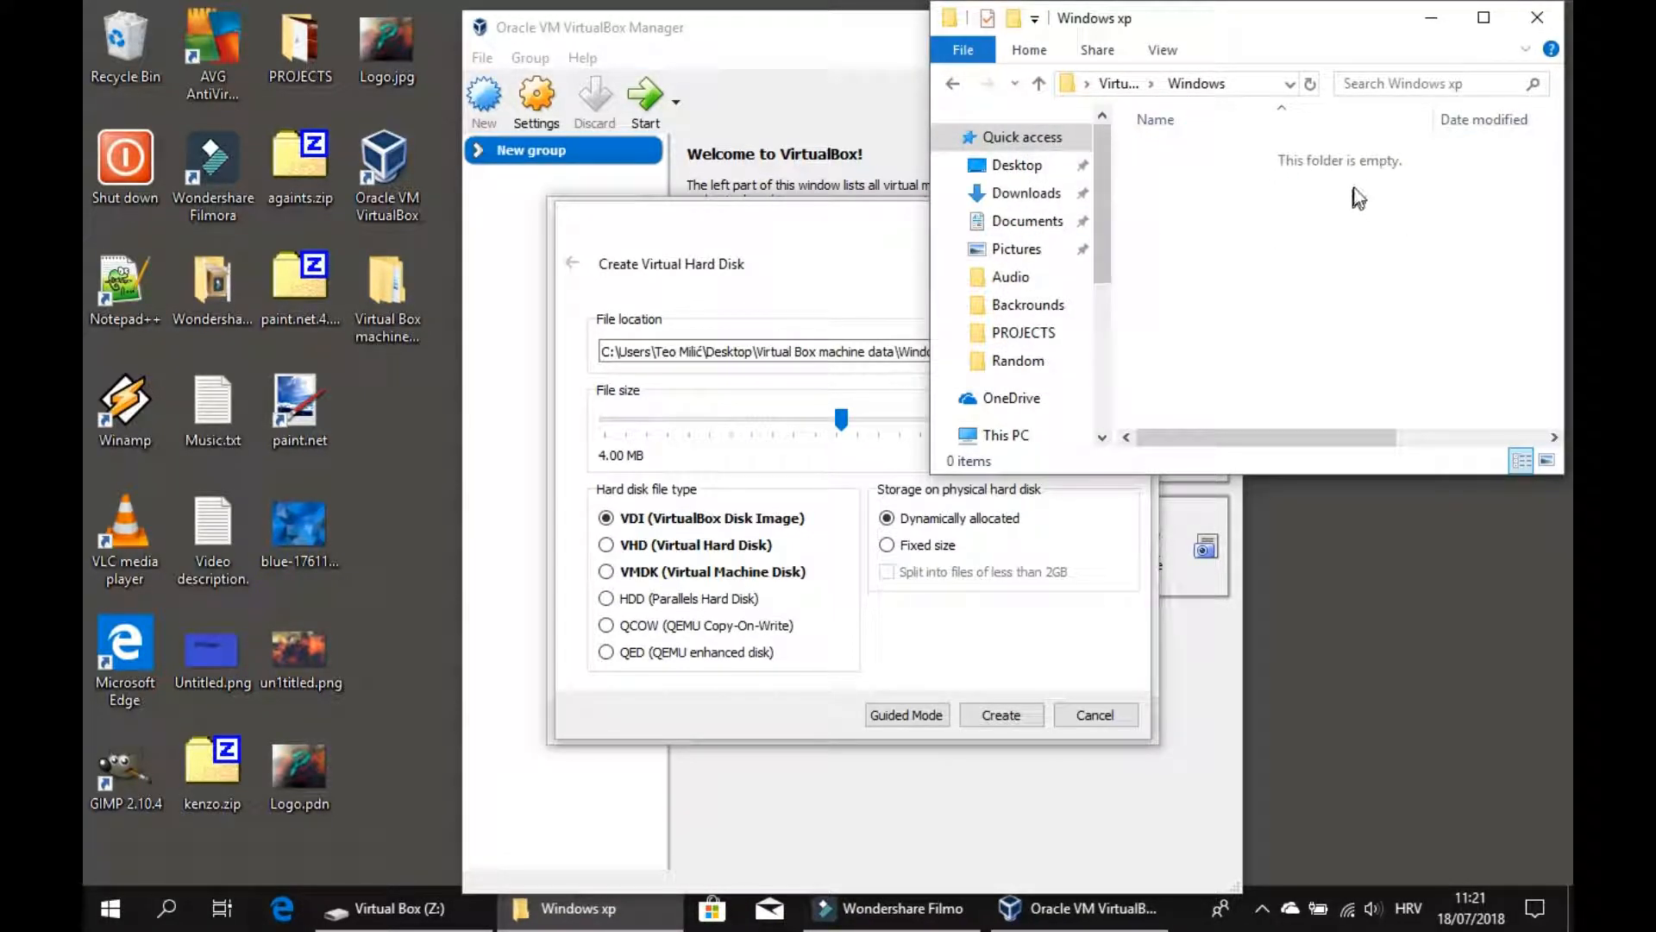
pyautogui.click(1431, 17)
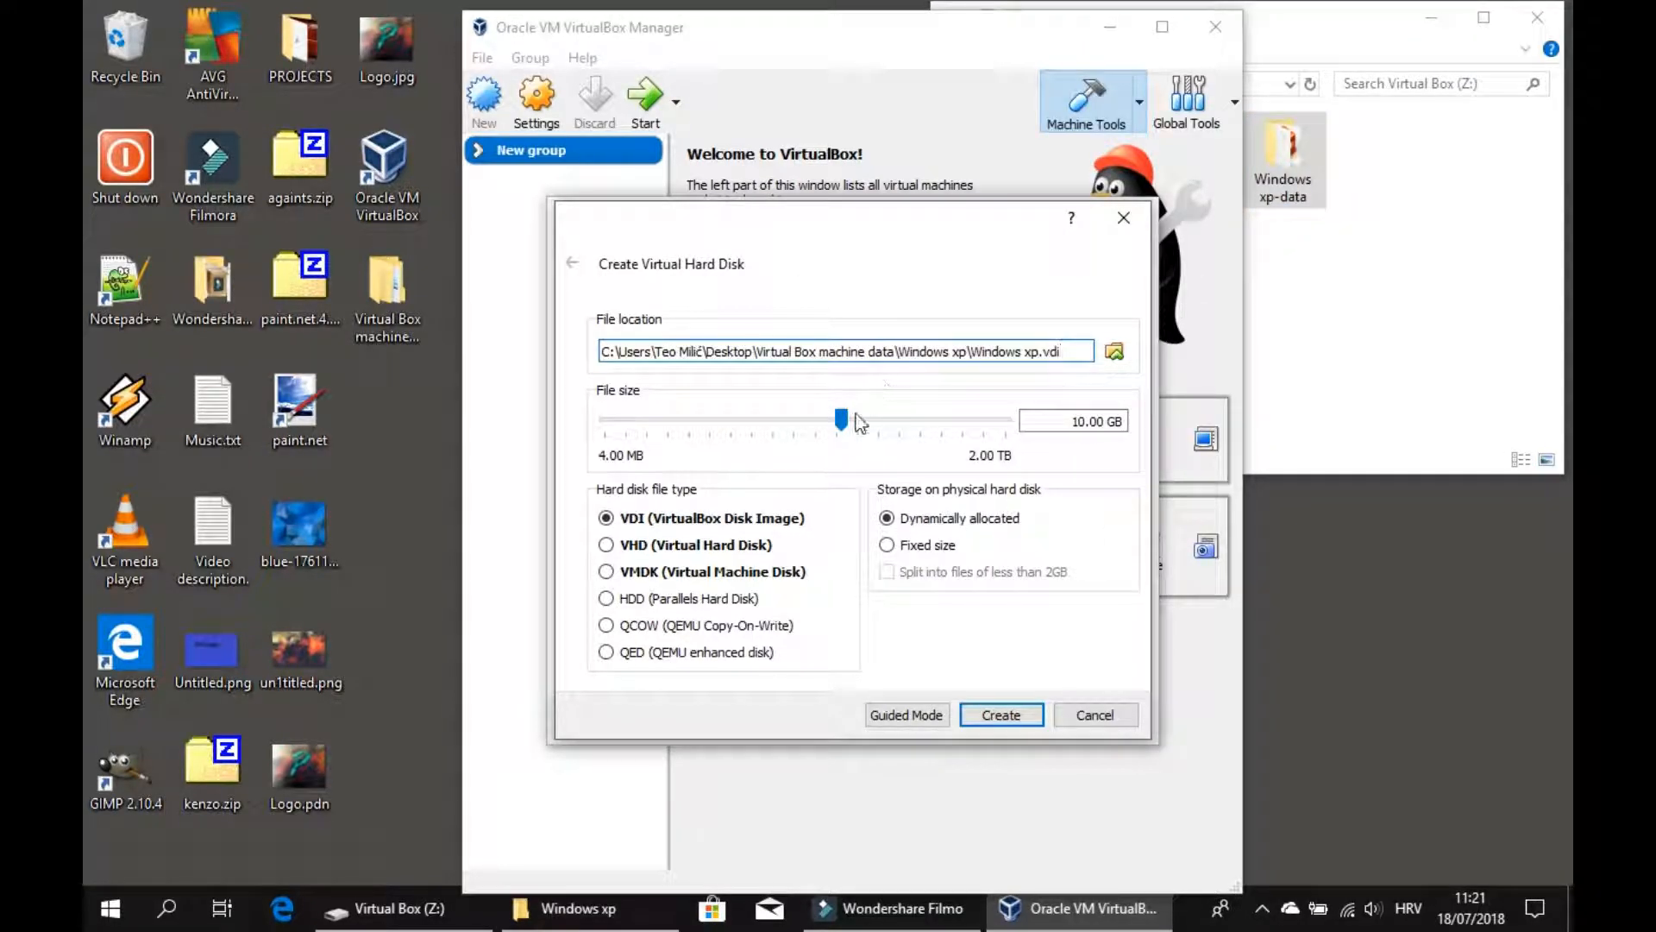
# Set the virtual hard disk size to 15.00 GB with the VDI file type and create the disk.
pyautogui.click(1083, 420)
pyautogui.press('BackSpace')
pyautogui.write('5,')
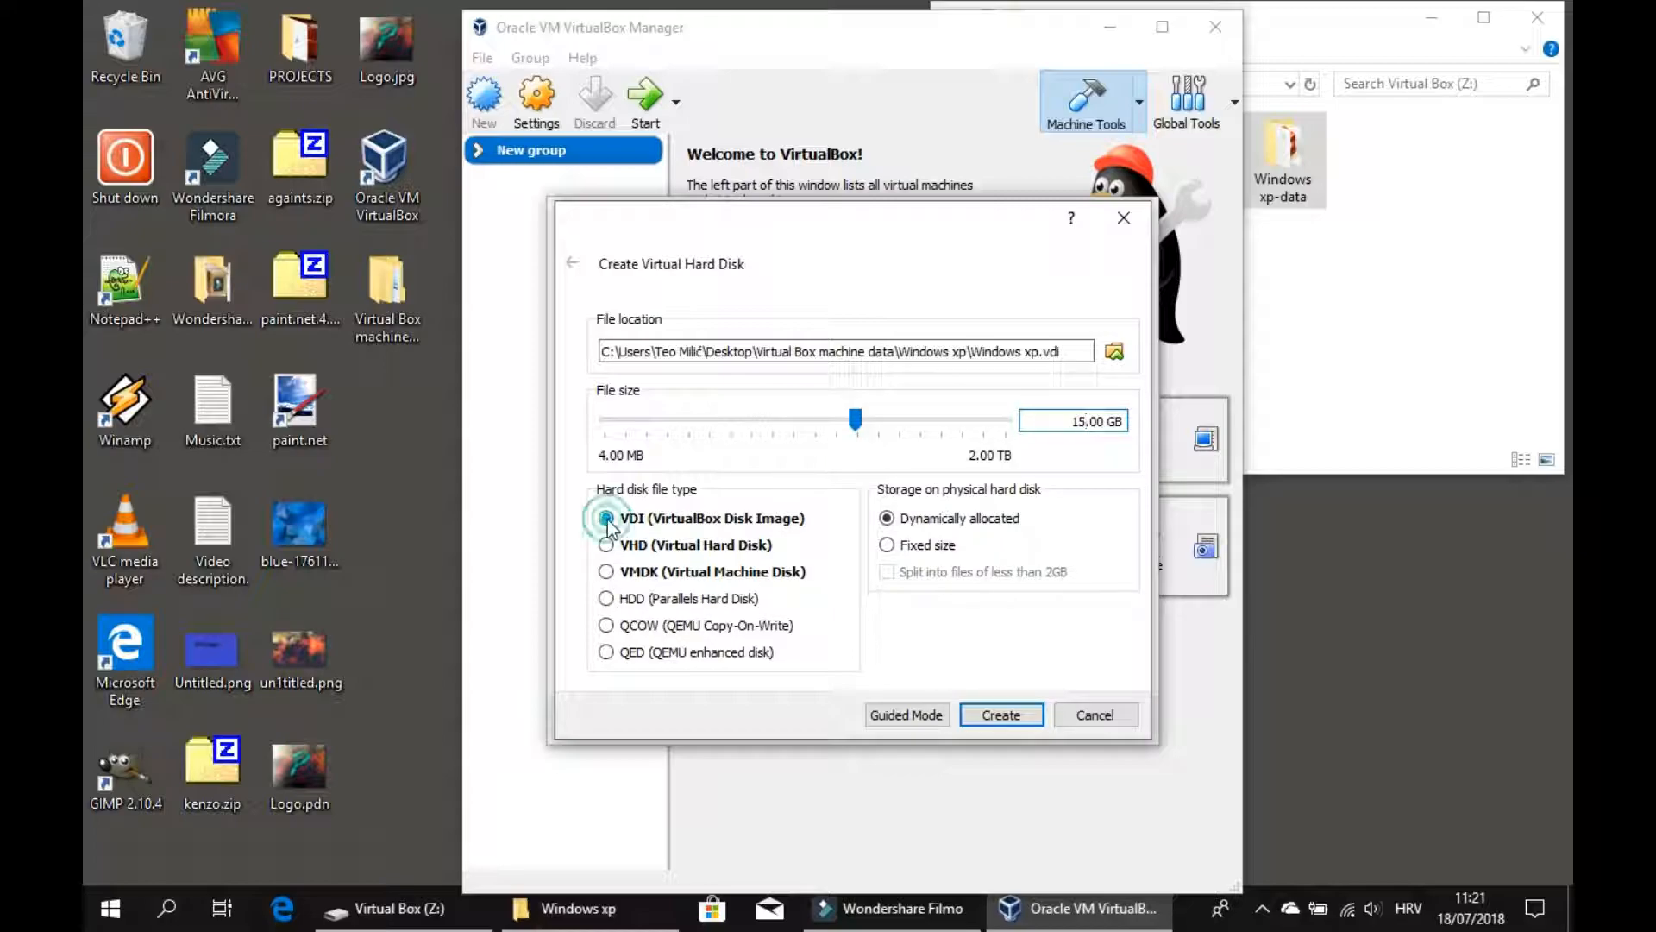
pyautogui.click(606, 517)
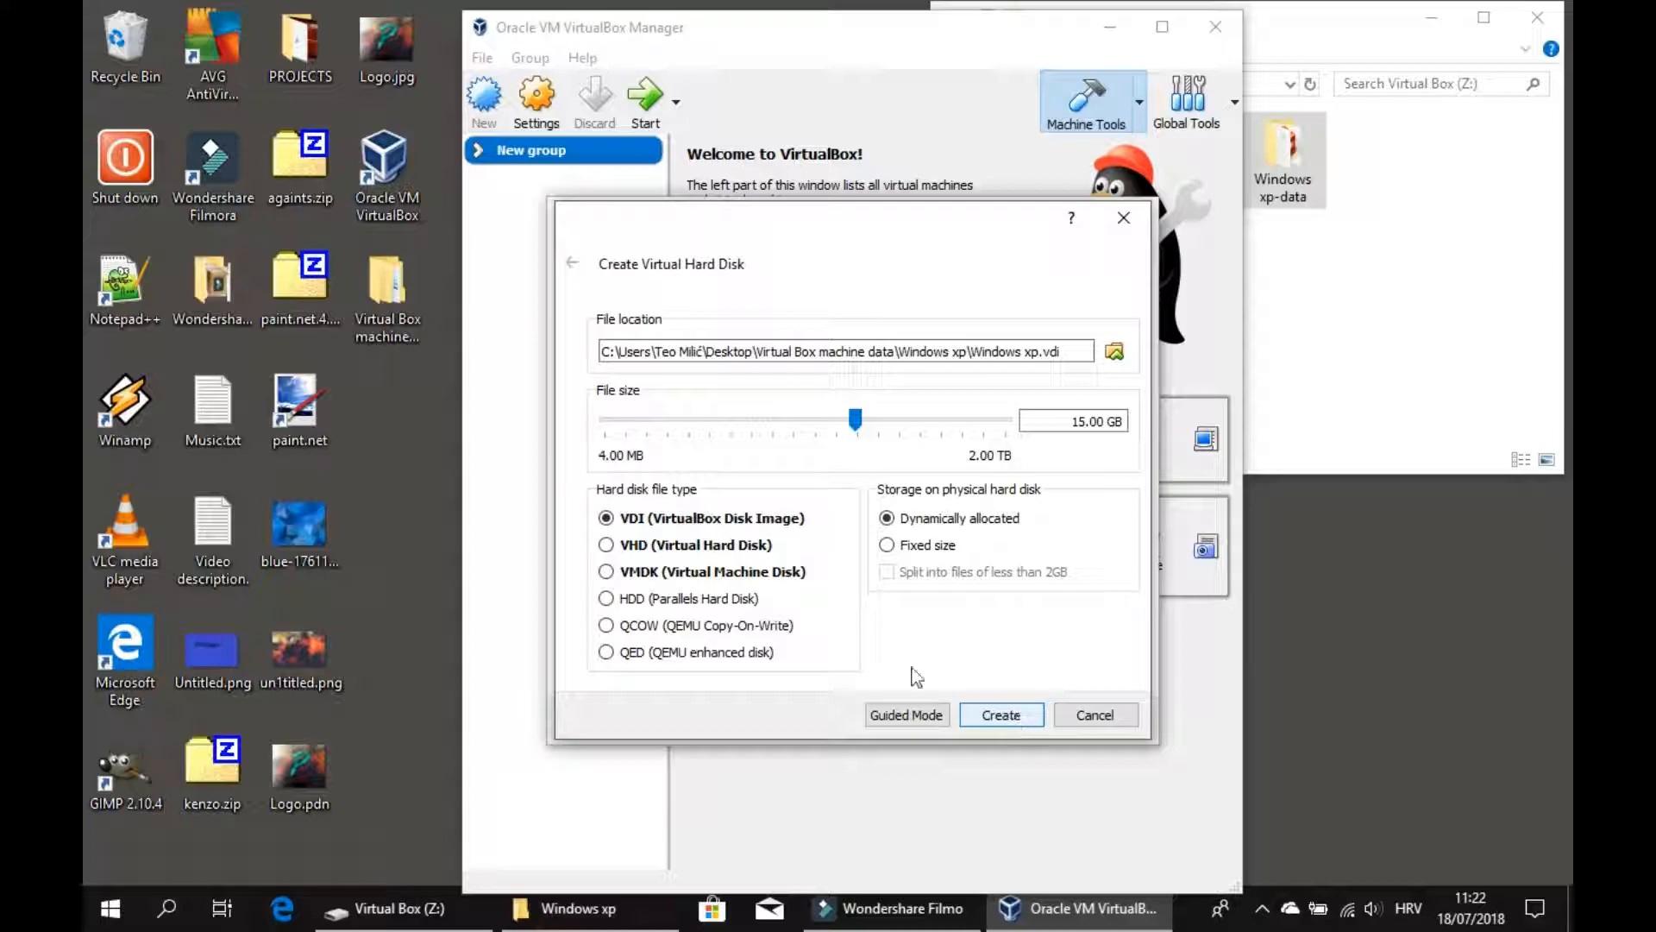
pyautogui.click(1002, 712)
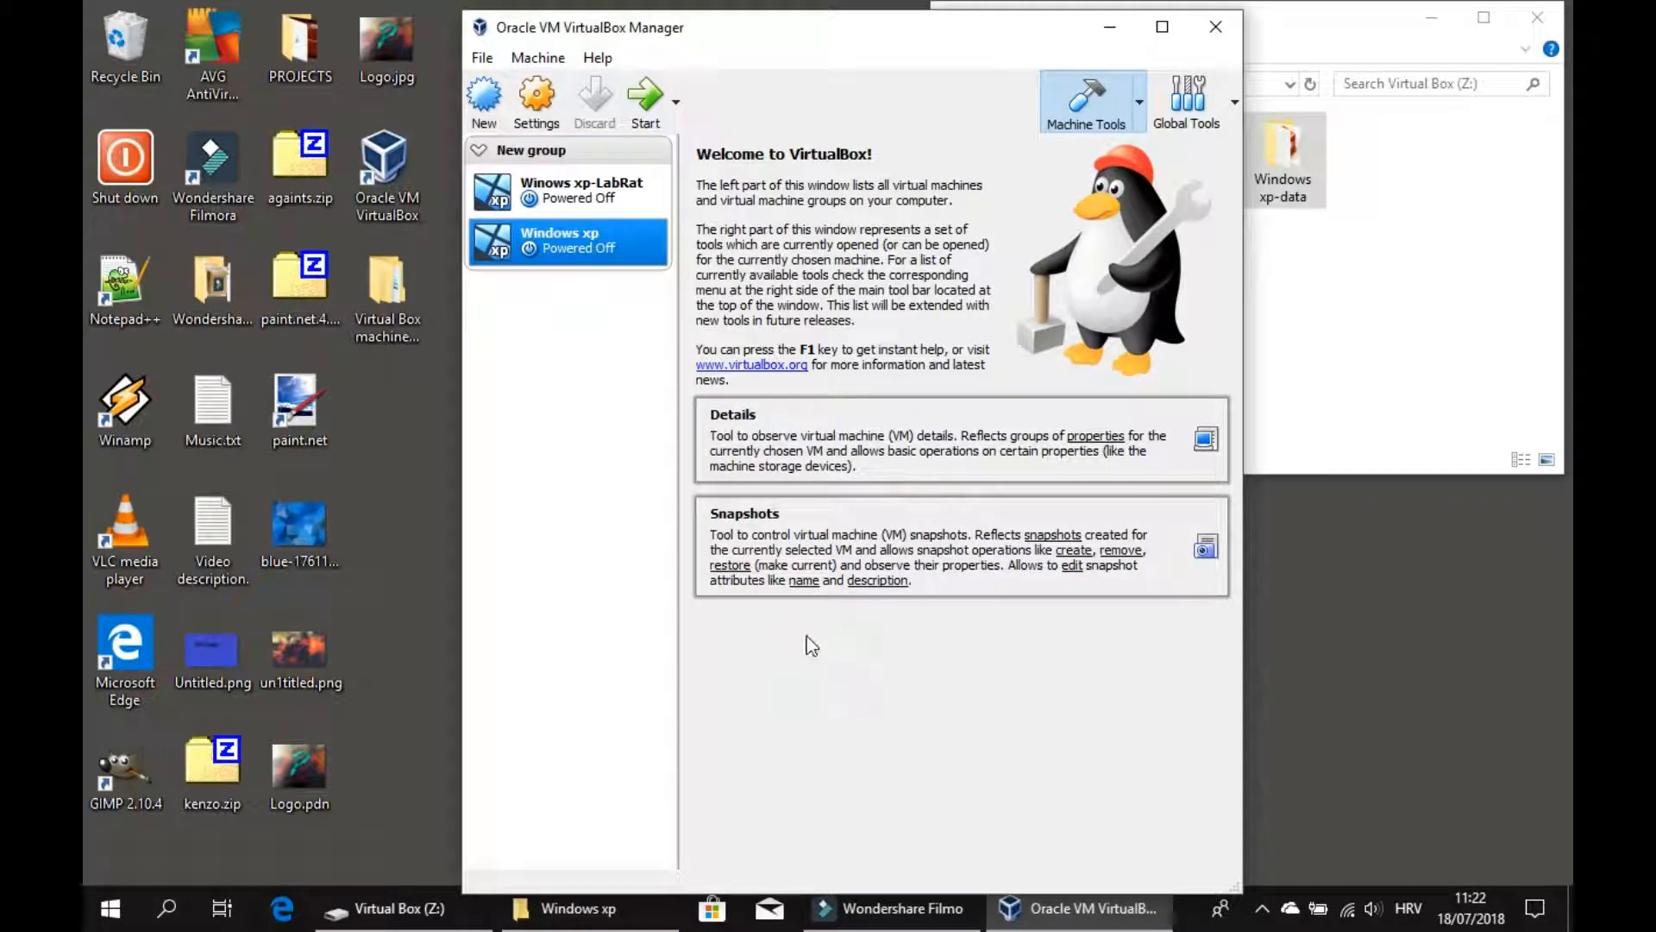
# Move both virtual machines out of the New group in the machine list.
pyautogui.click(565, 160)
pyautogui.moveTo(565, 184); pyautogui.dragTo(565, 424)
pyautogui.click(567, 207)
pyautogui.moveTo(566, 216); pyautogui.dragTo(558, 359)
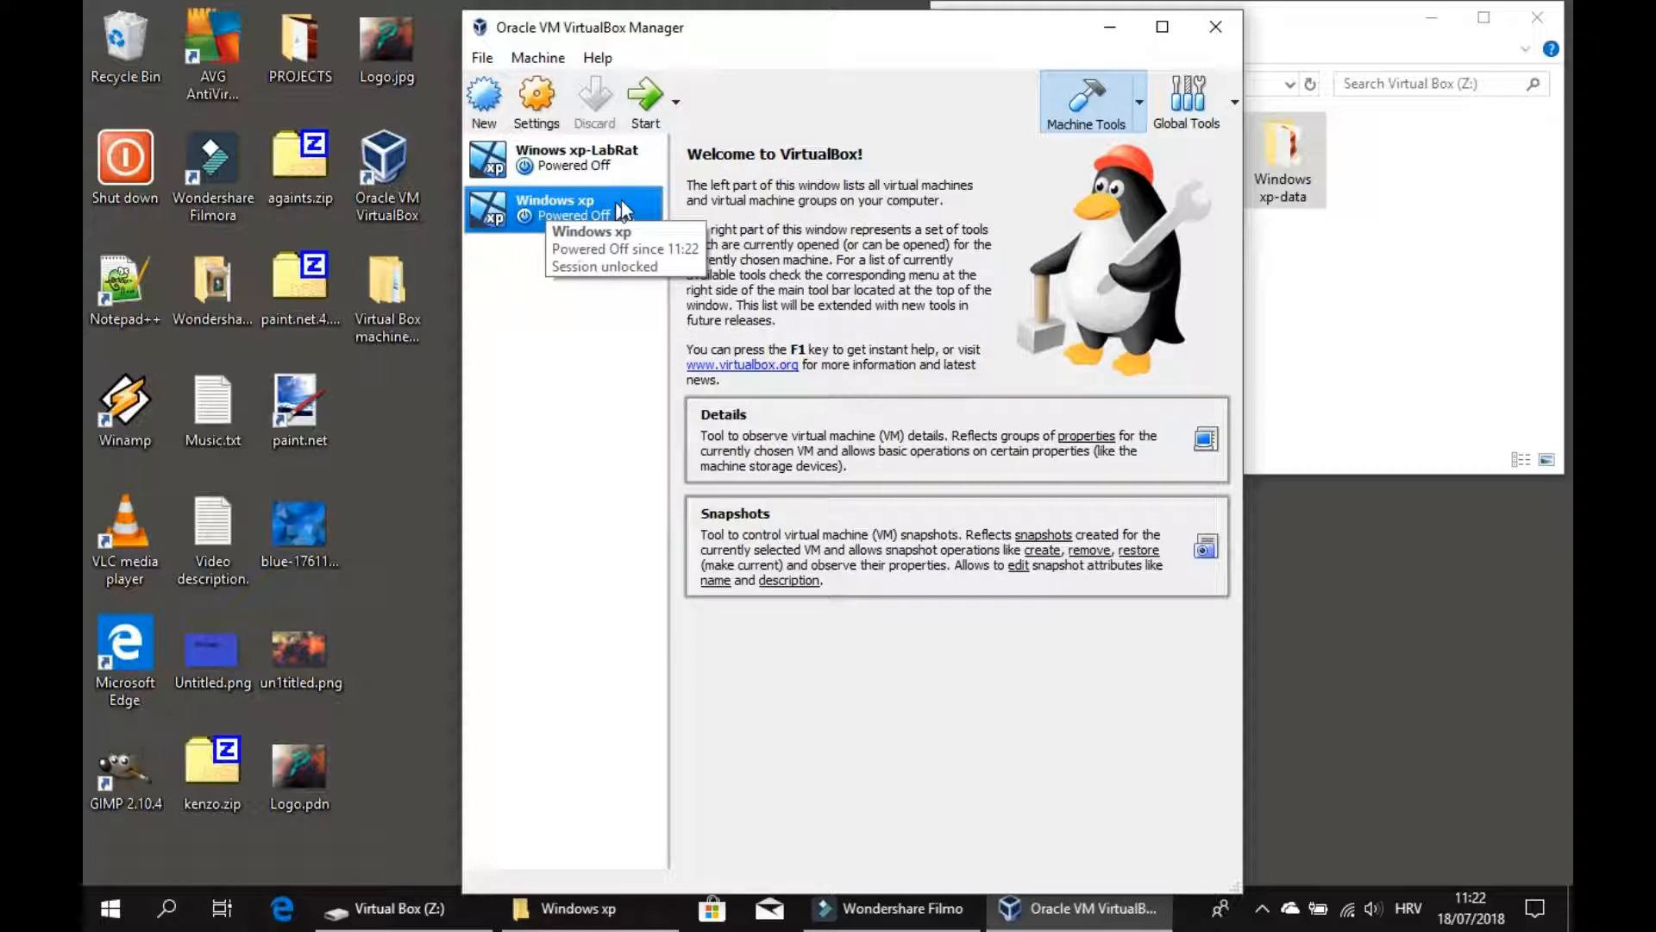
# Open the Details and Snapshots machine tools for the Windows xp virtual machine.
pyautogui.click(1140, 102)
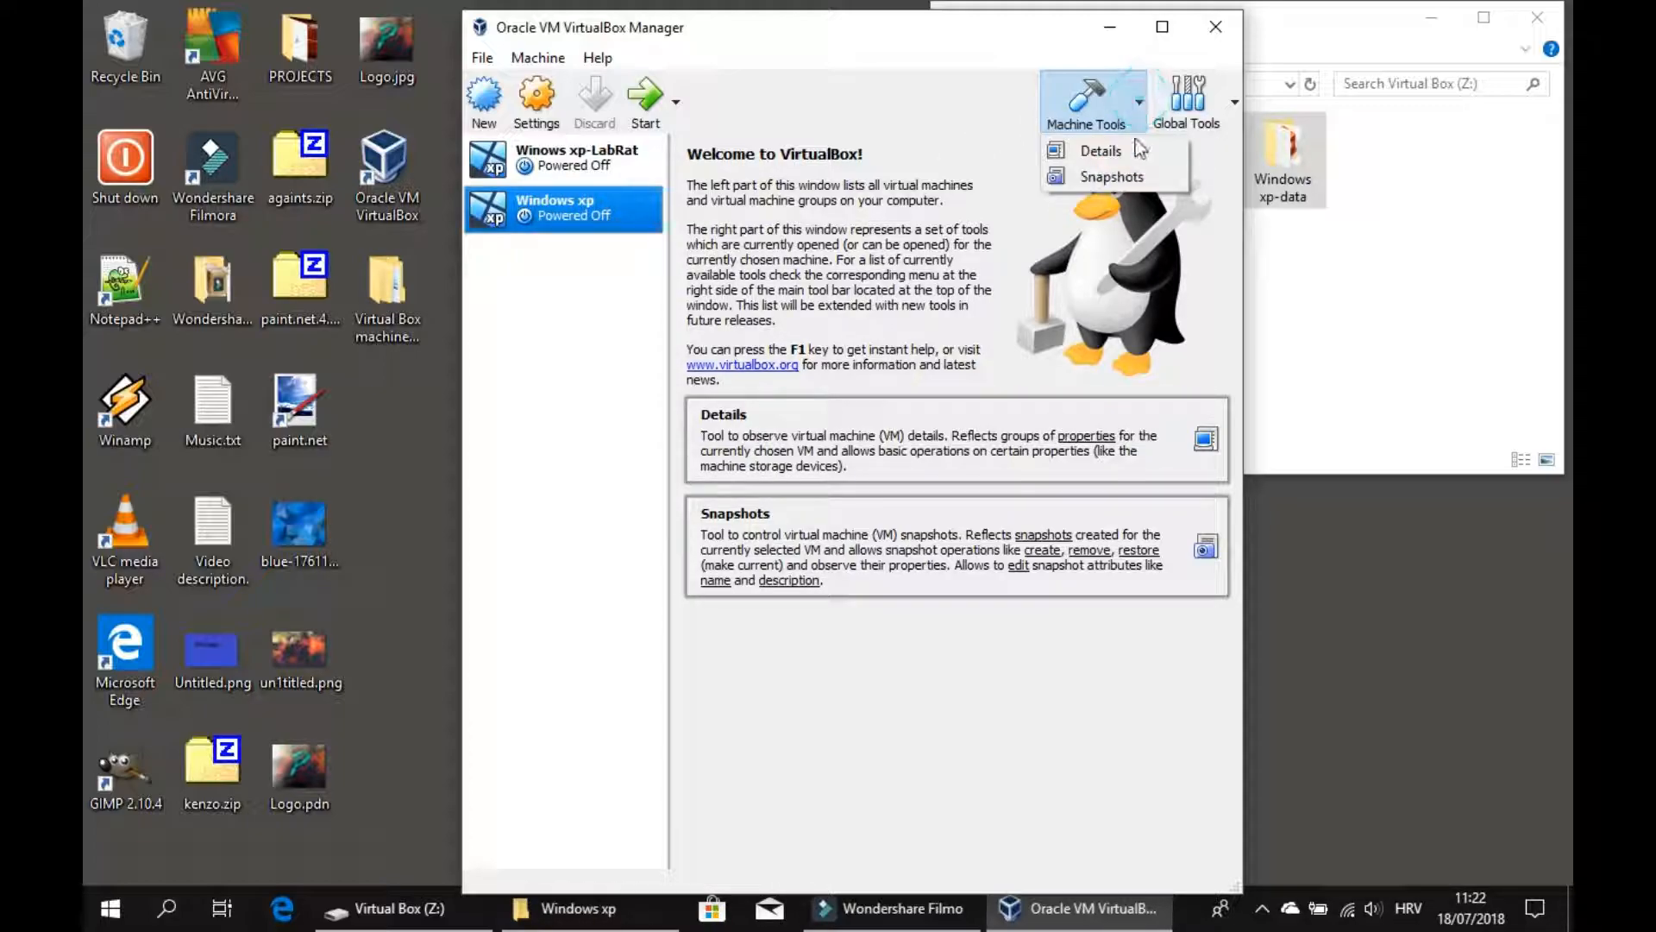
pyautogui.click(1132, 149)
pyautogui.click(1137, 107)
pyautogui.click(1138, 179)
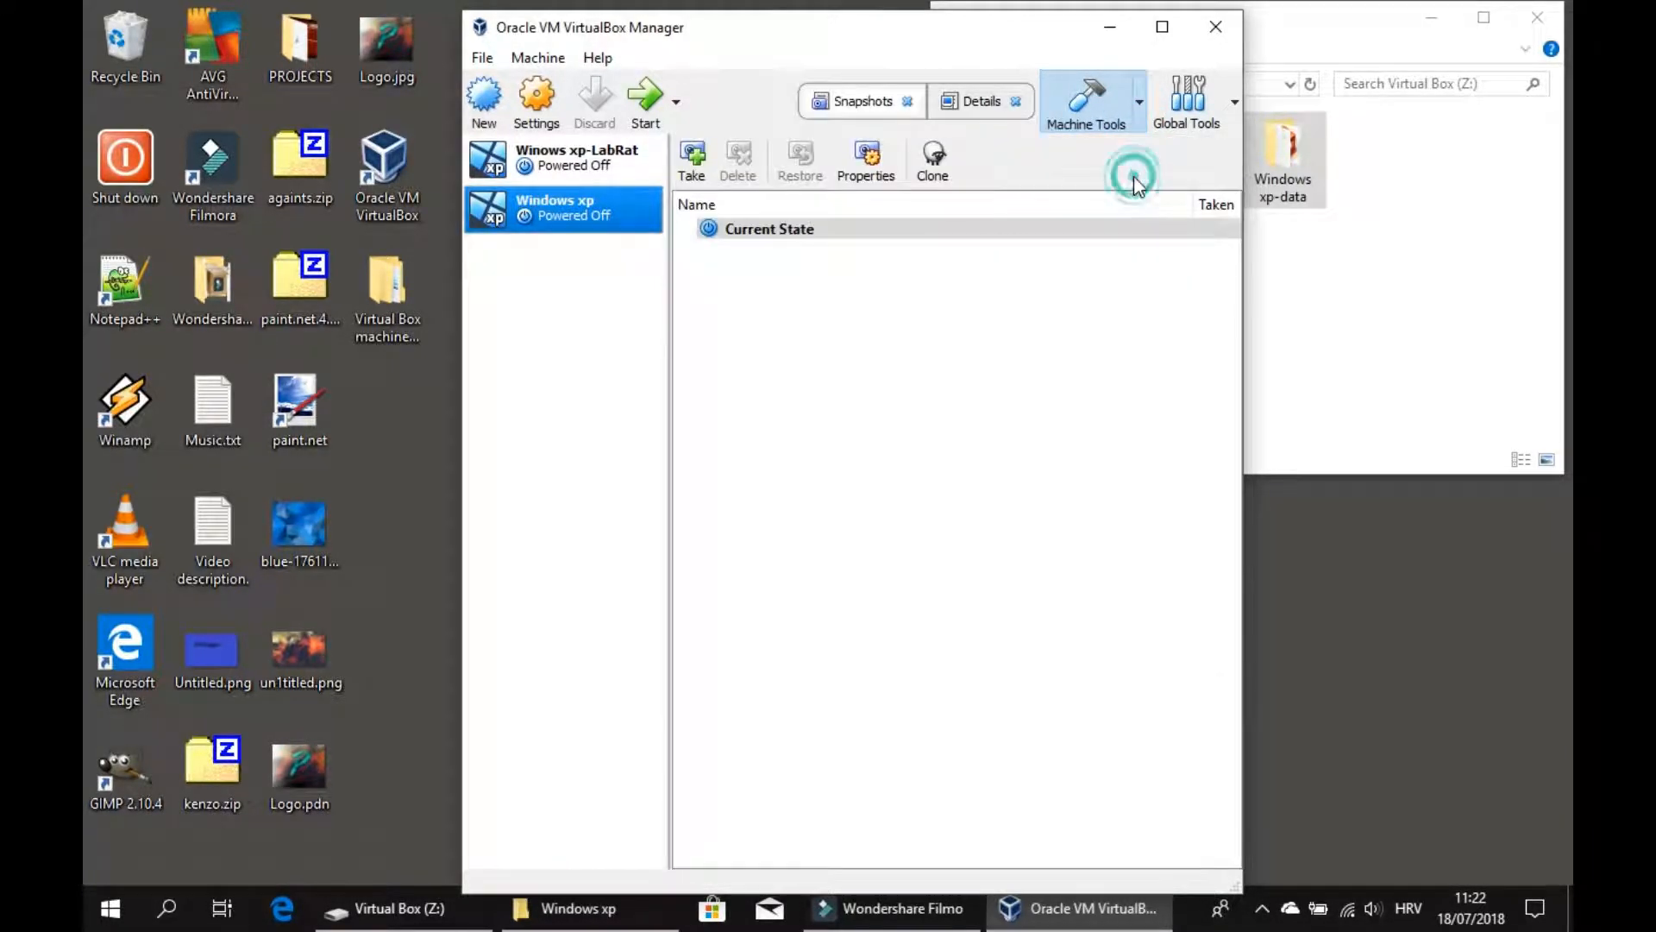
# Switch back and forth between the Details and Snapshots views of the Windows xp machine.
pyautogui.click(973, 101)
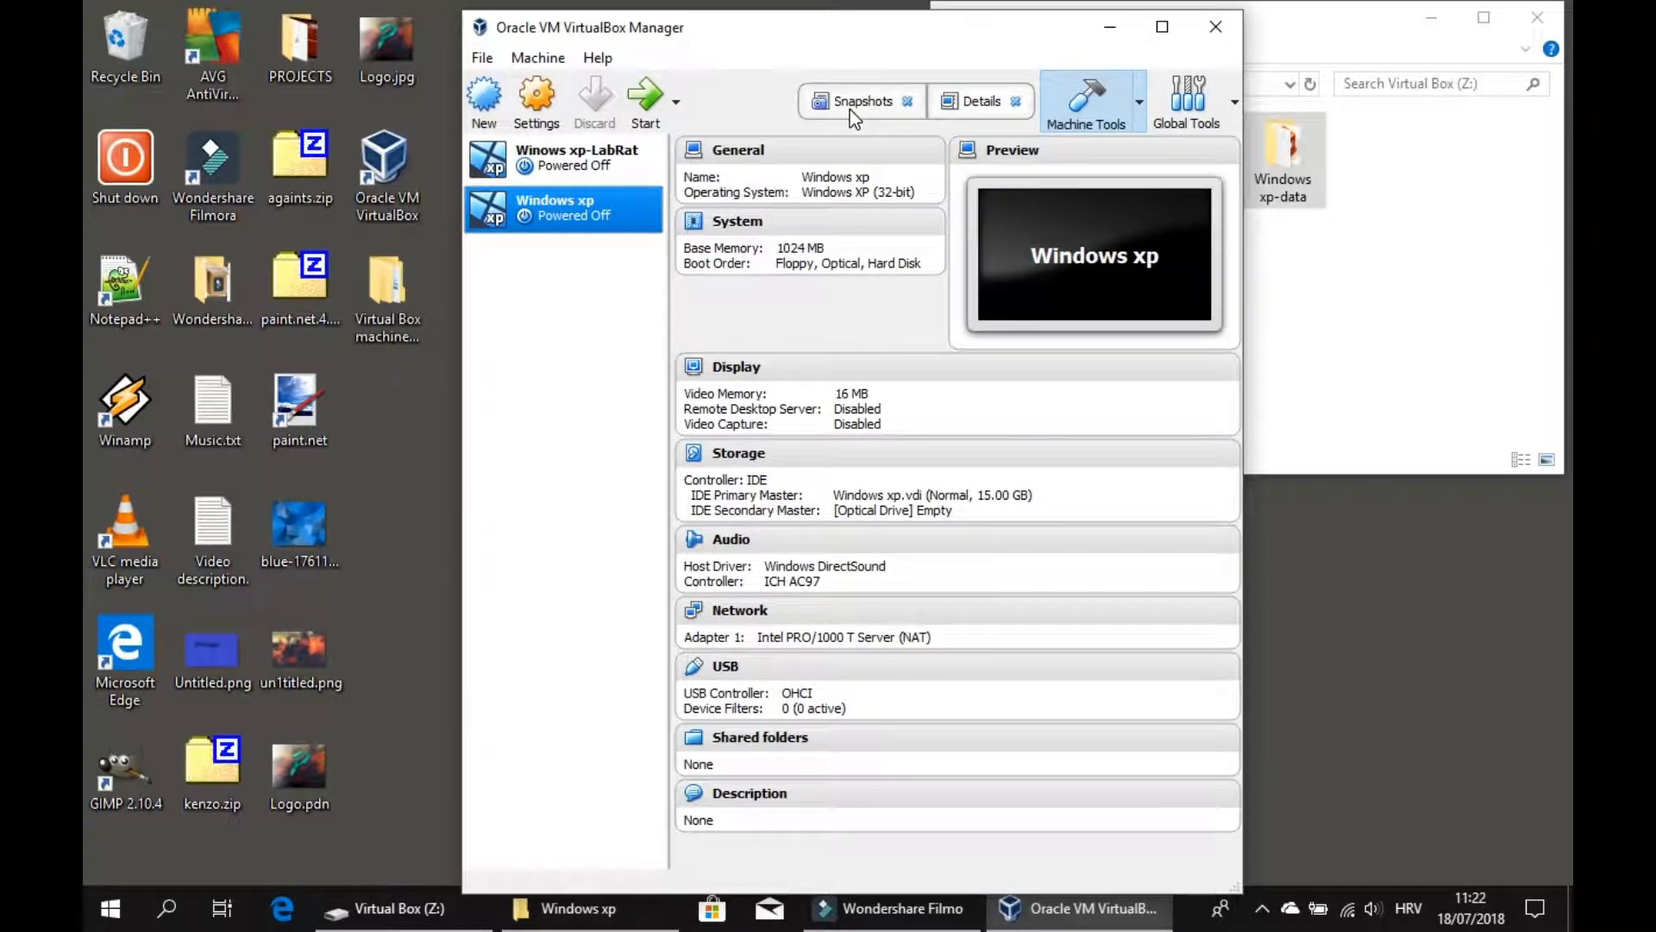
pyautogui.click(850, 107)
pyautogui.click(973, 101)
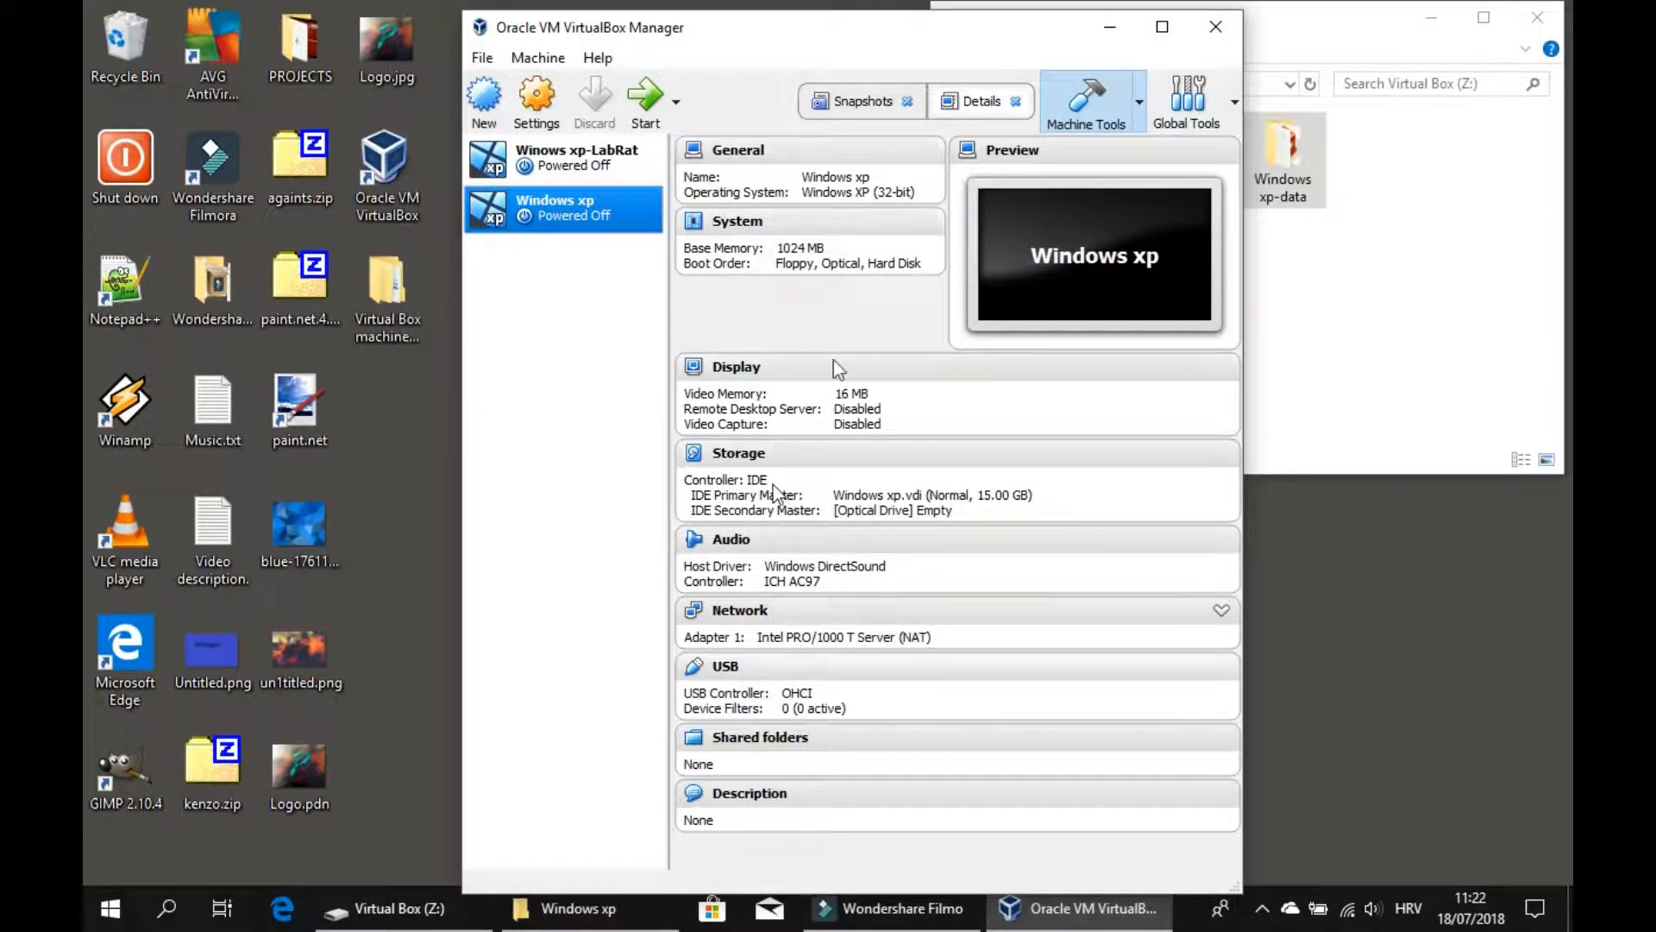
pyautogui.click(859, 101)
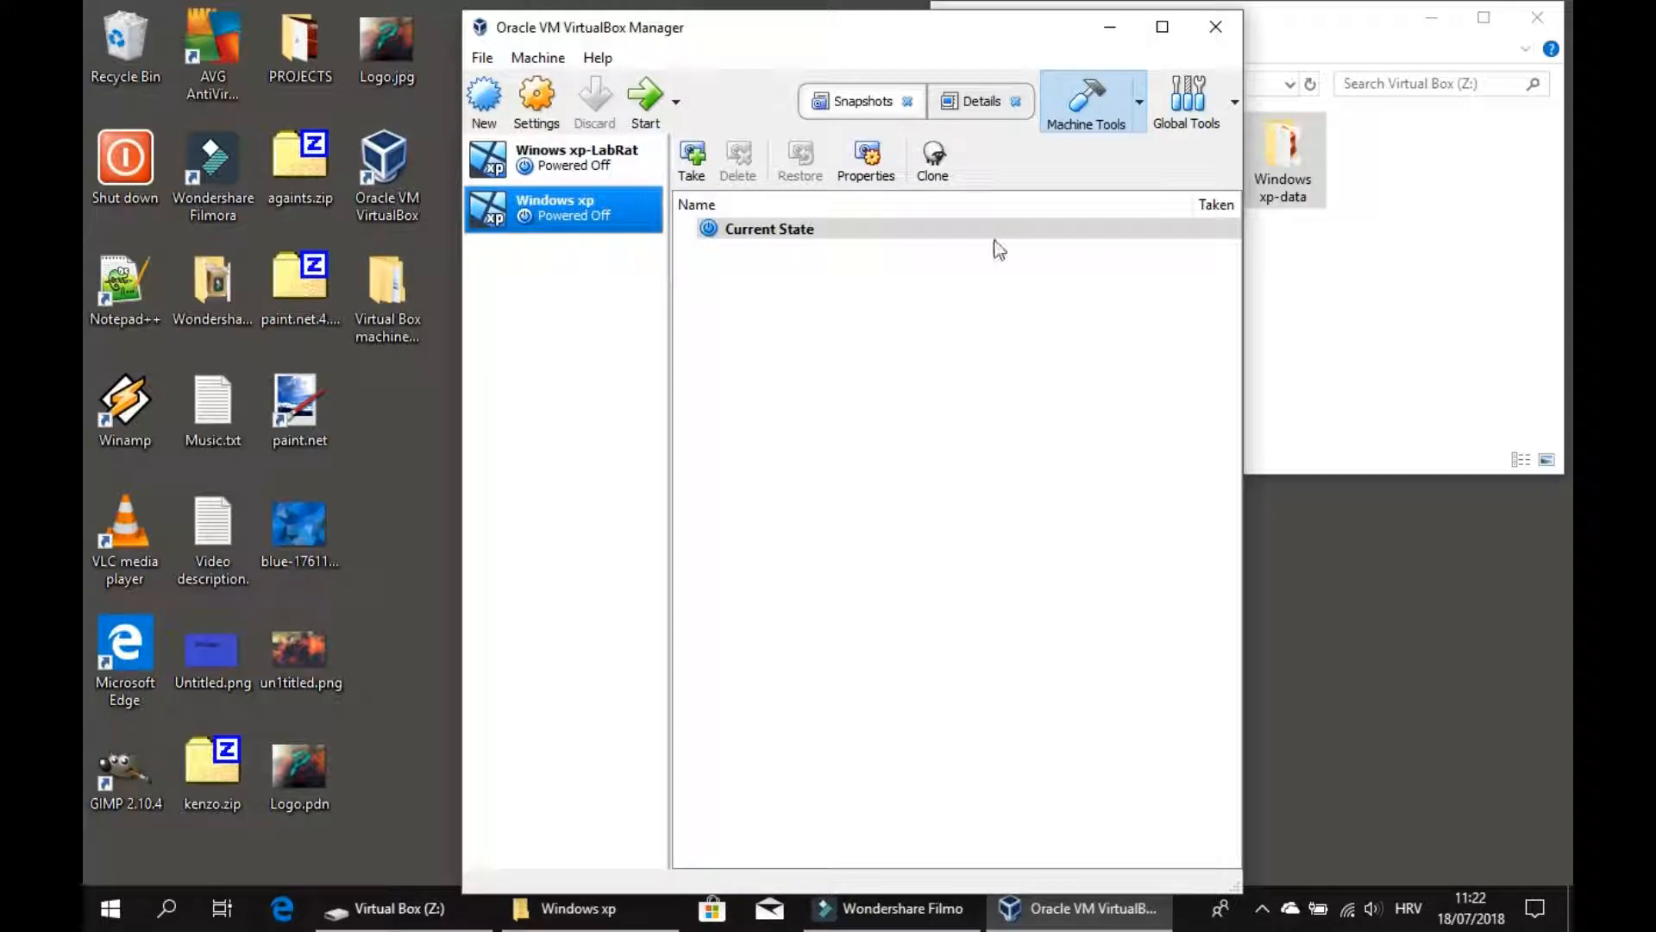
# Open the Windows xp machine's settings and set Shared Clipboard and Drag'n'Drop to Bidirectional.
pyautogui.moveTo(866, 38); pyautogui.dragTo(497, 27)
pyautogui.click(1119, 34)
pyautogui.moveTo(1115, 54); pyautogui.dragTo(1114, 222)
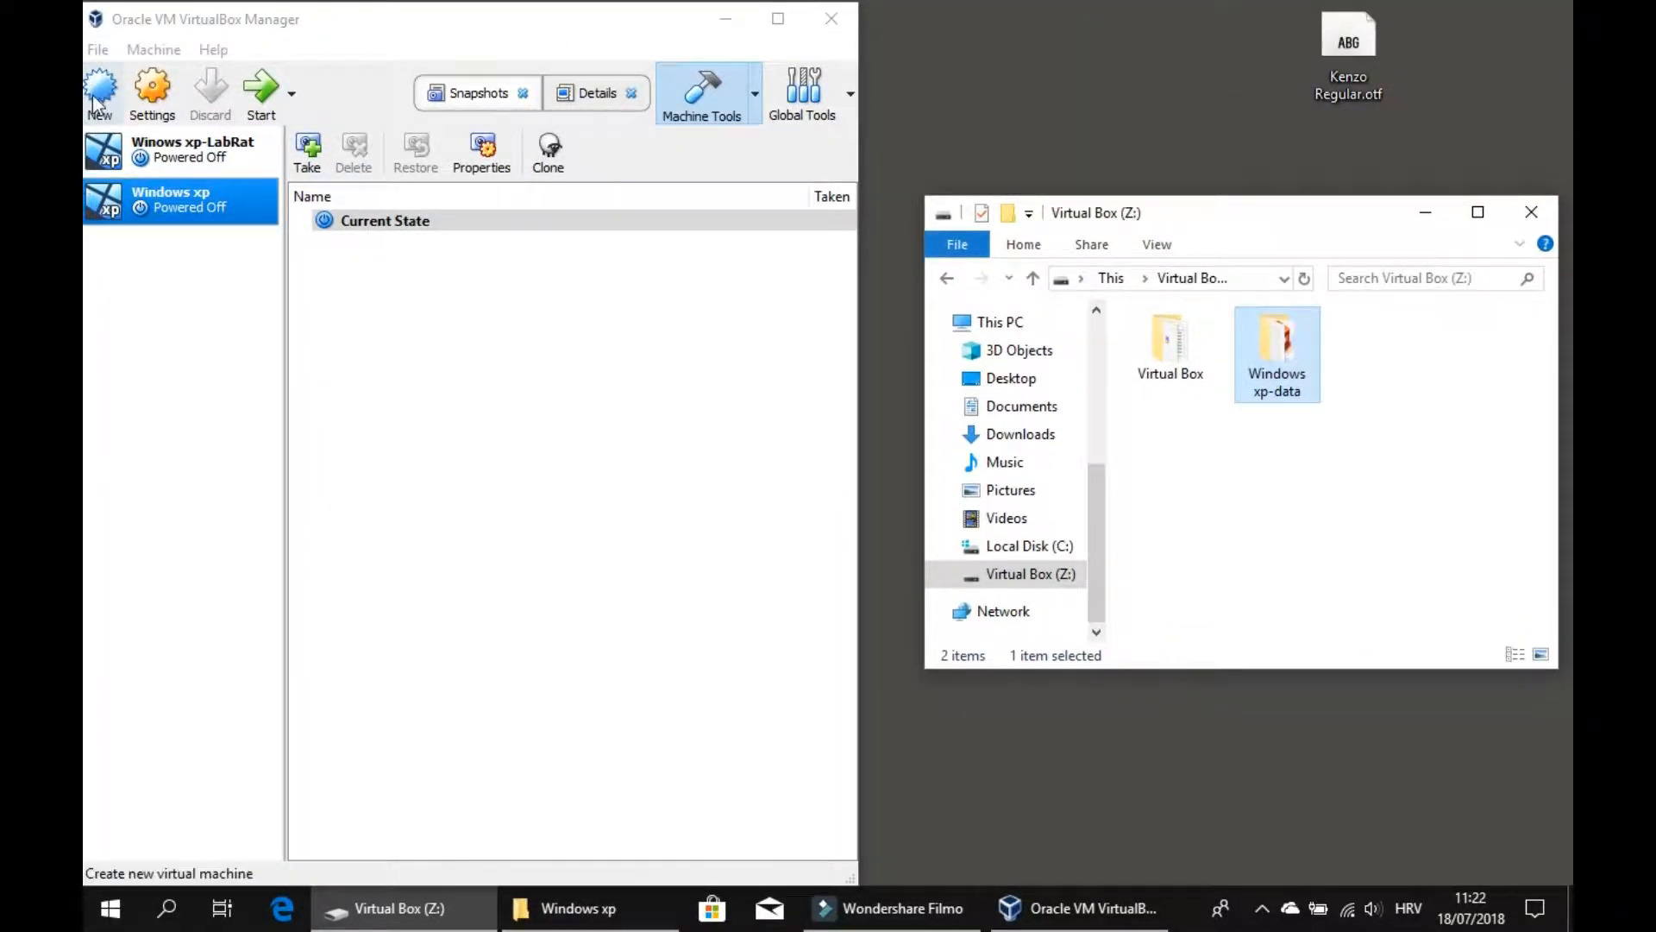
pyautogui.click(153, 87)
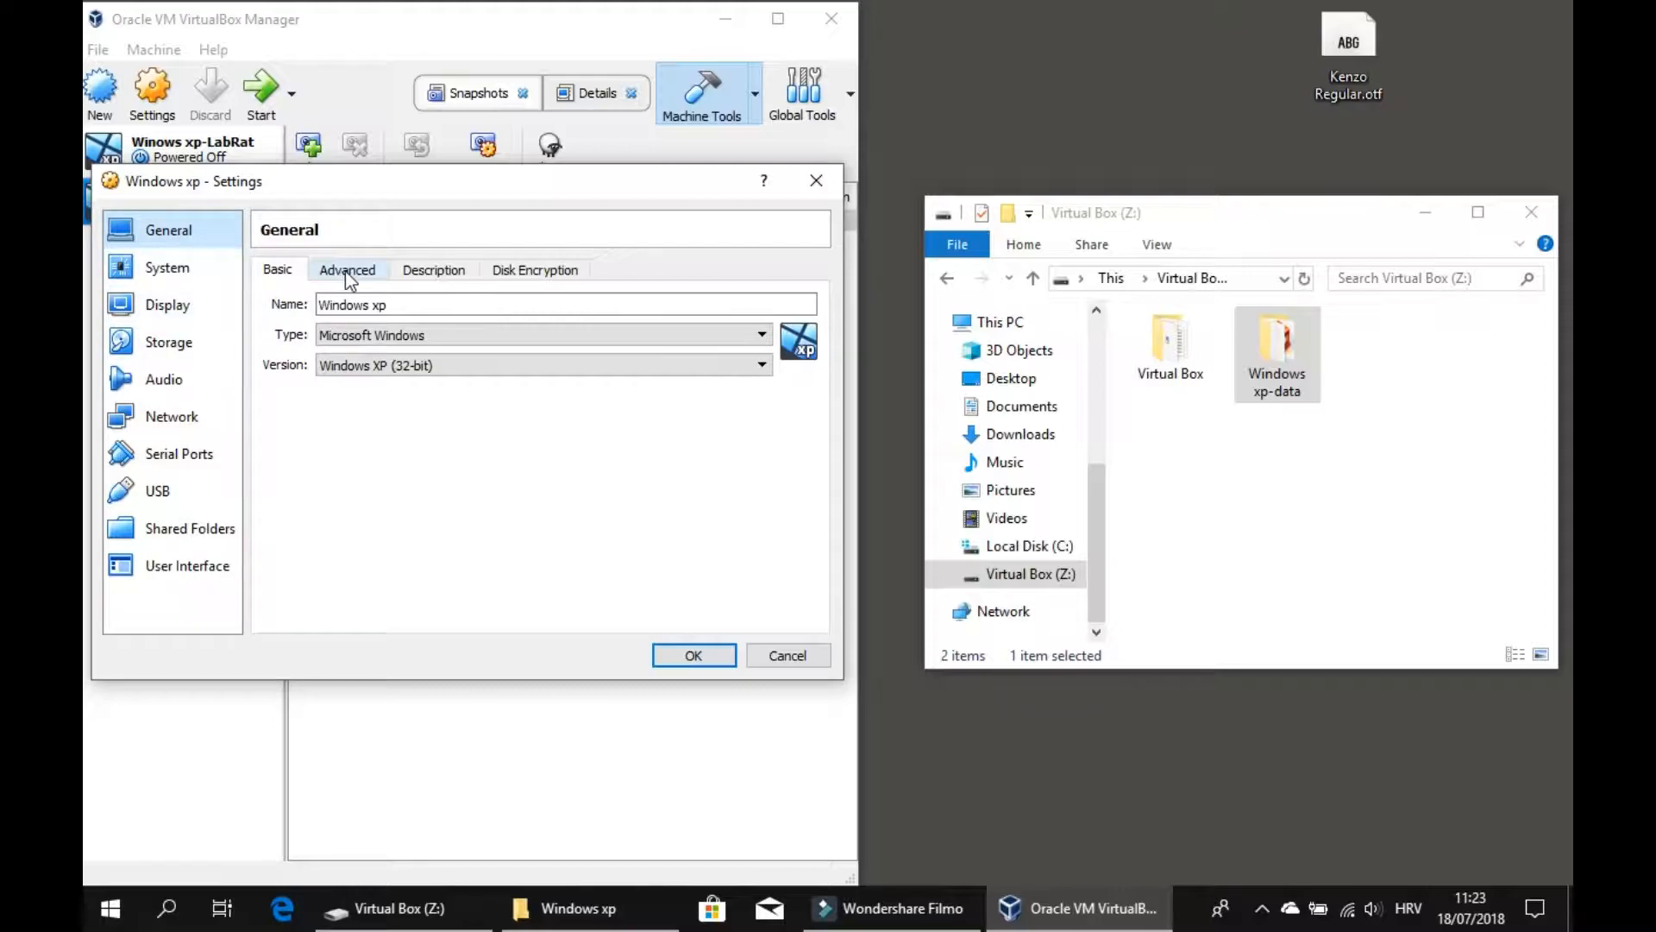
pyautogui.click(347, 271)
pyautogui.click(429, 334)
pyautogui.click(431, 400)
pyautogui.click(425, 367)
pyautogui.click(429, 430)
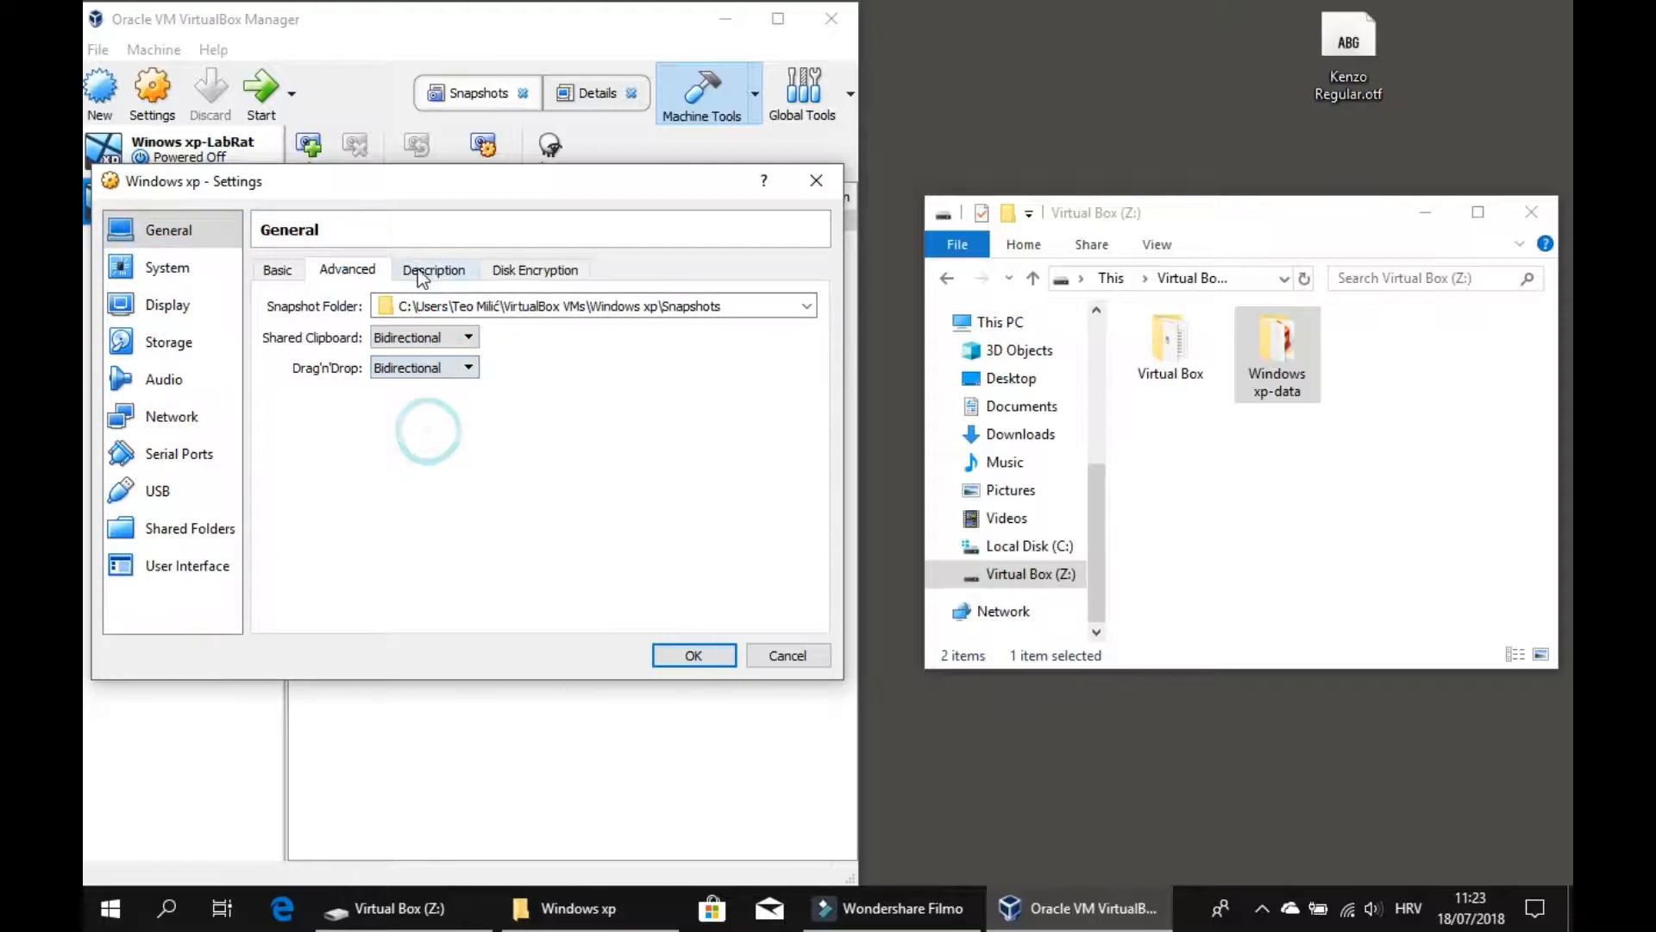
pyautogui.click(419, 271)
pyautogui.click(347, 270)
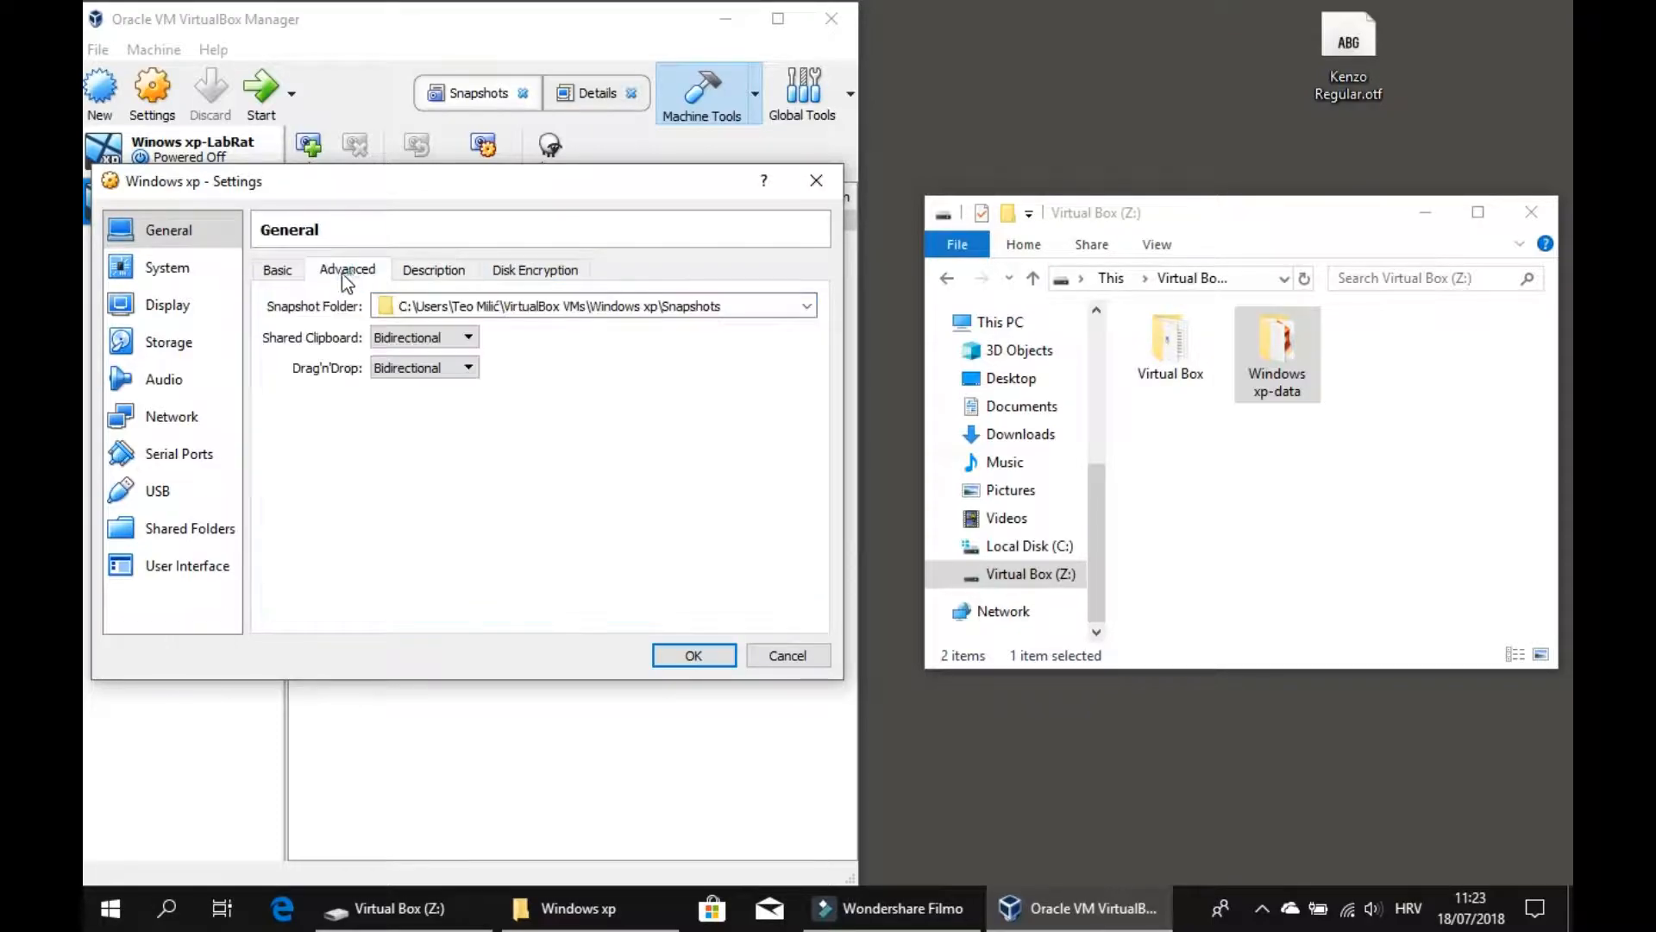
# Set the processor execution cap to 70% in the System settings.
pyautogui.click(198, 272)
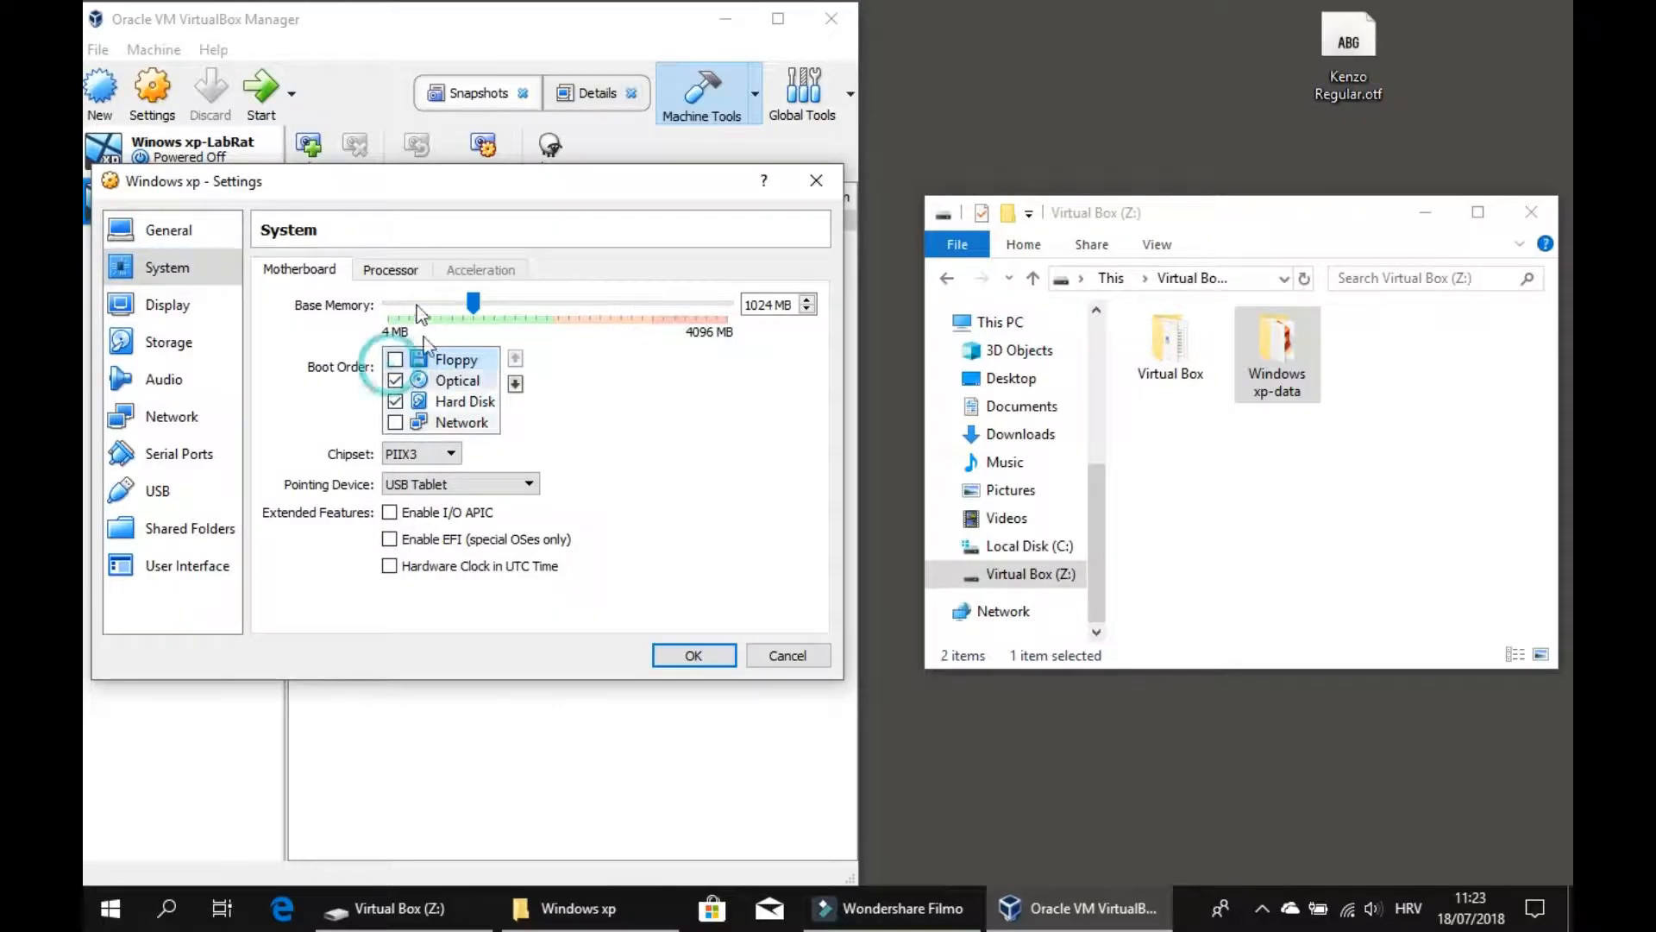
pyautogui.click(389, 270)
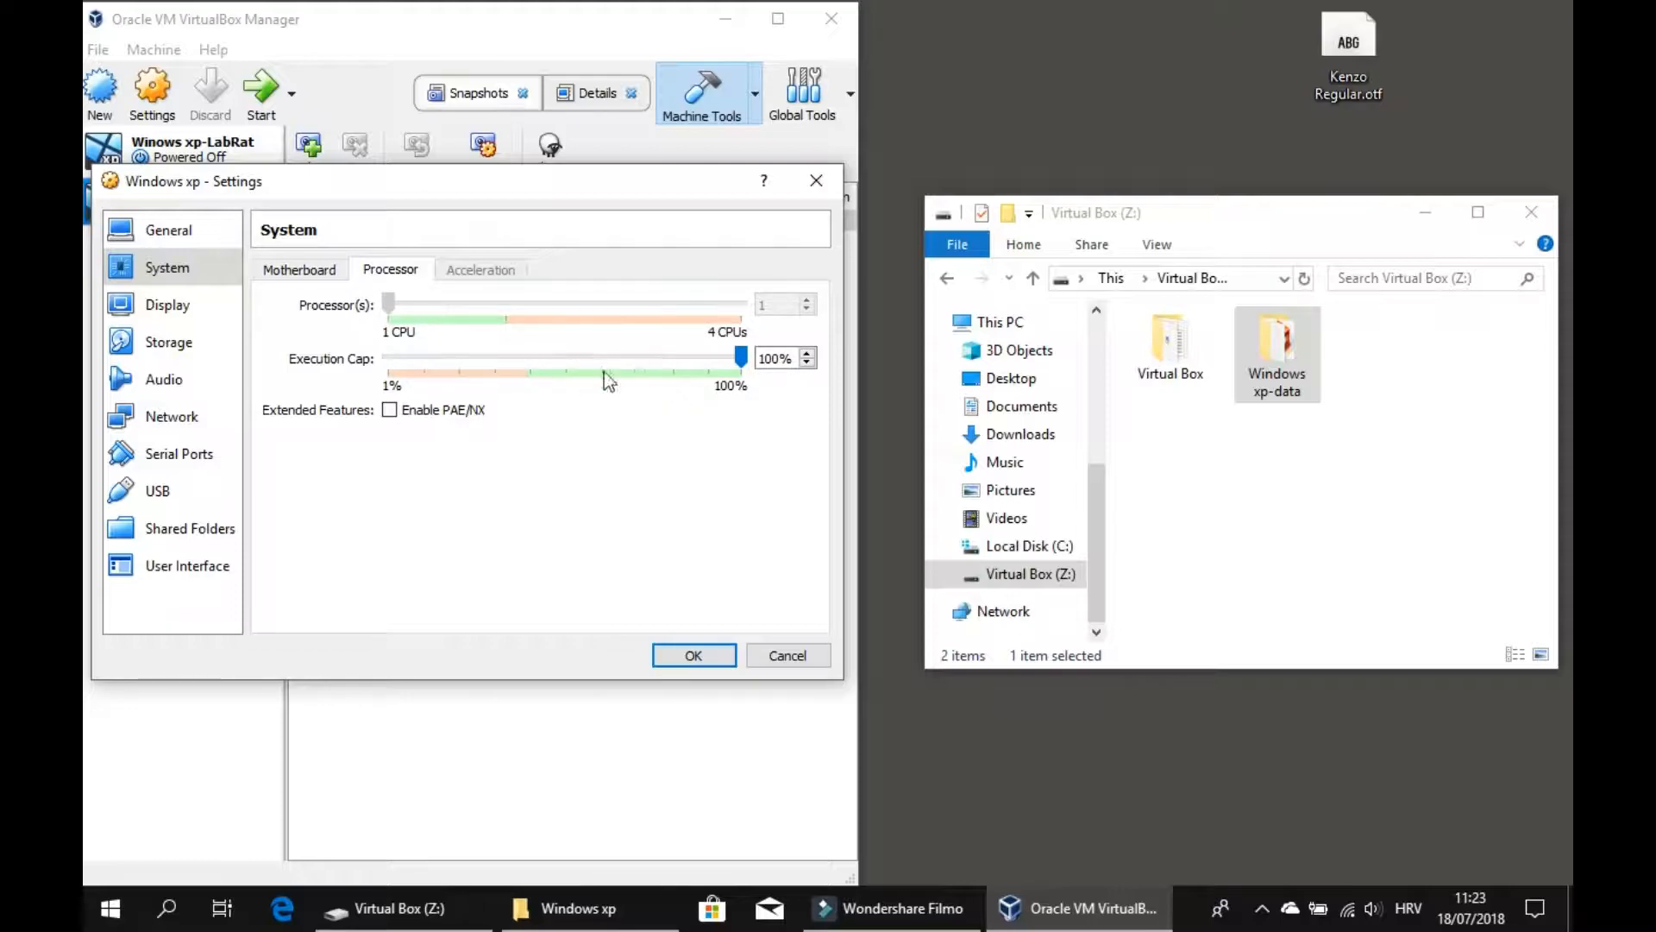
pyautogui.moveTo(743, 357); pyautogui.dragTo(638, 376)
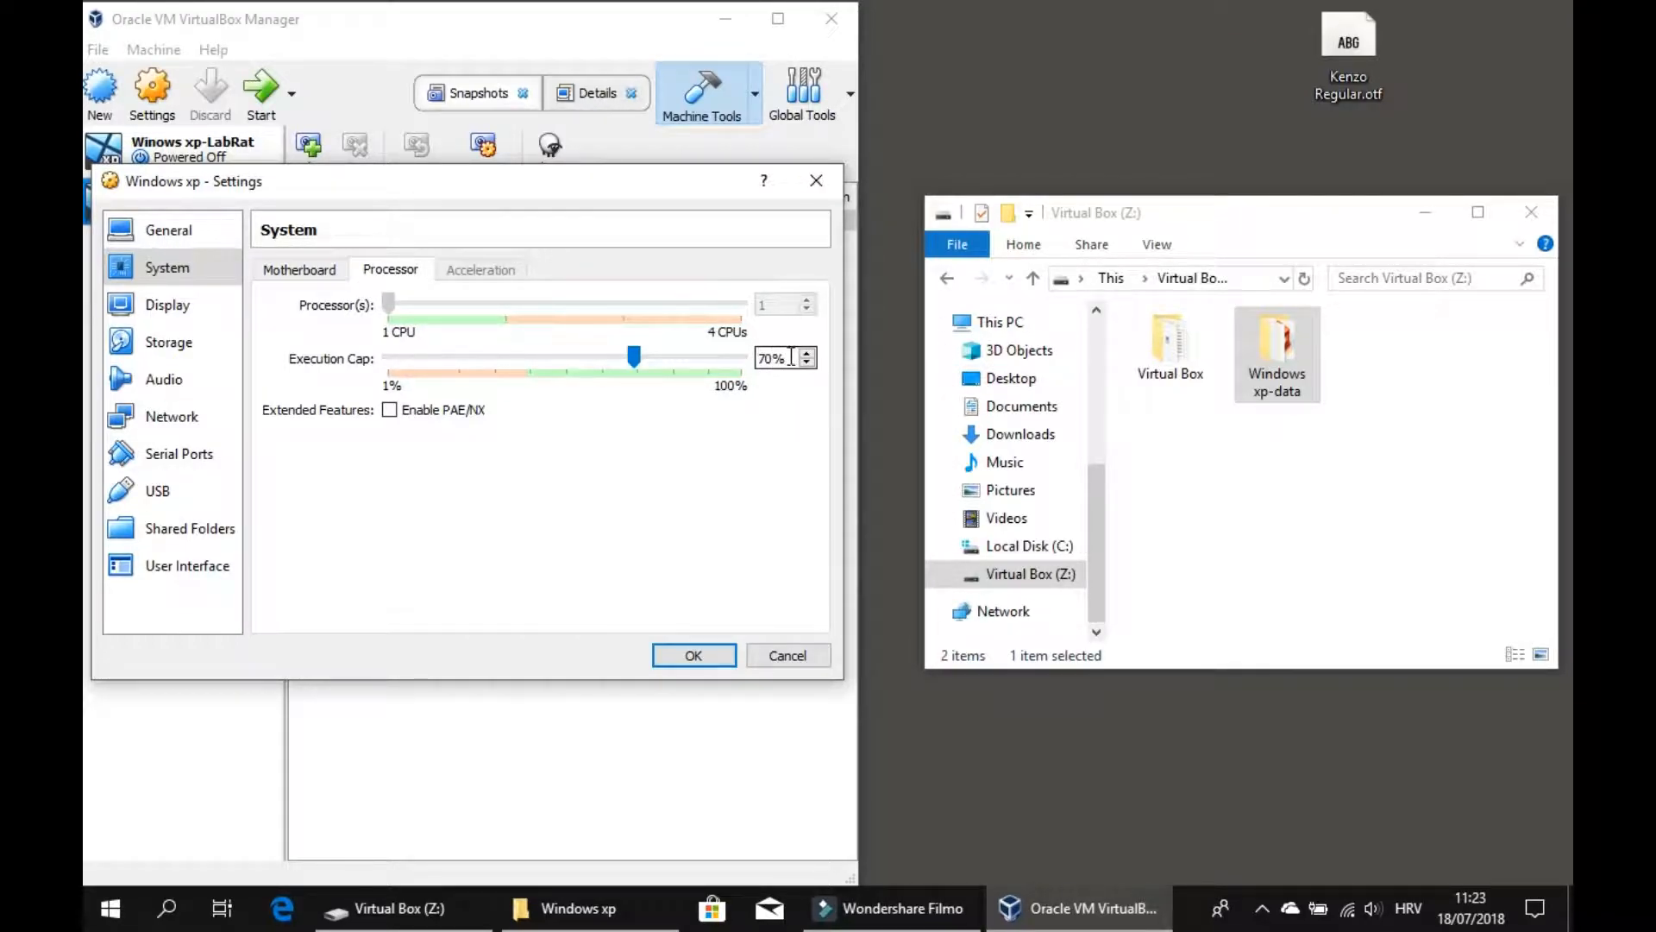
# Set the video memory to about 29 MB in the Display settings.
pyautogui.click(162, 310)
pyautogui.click(407, 303)
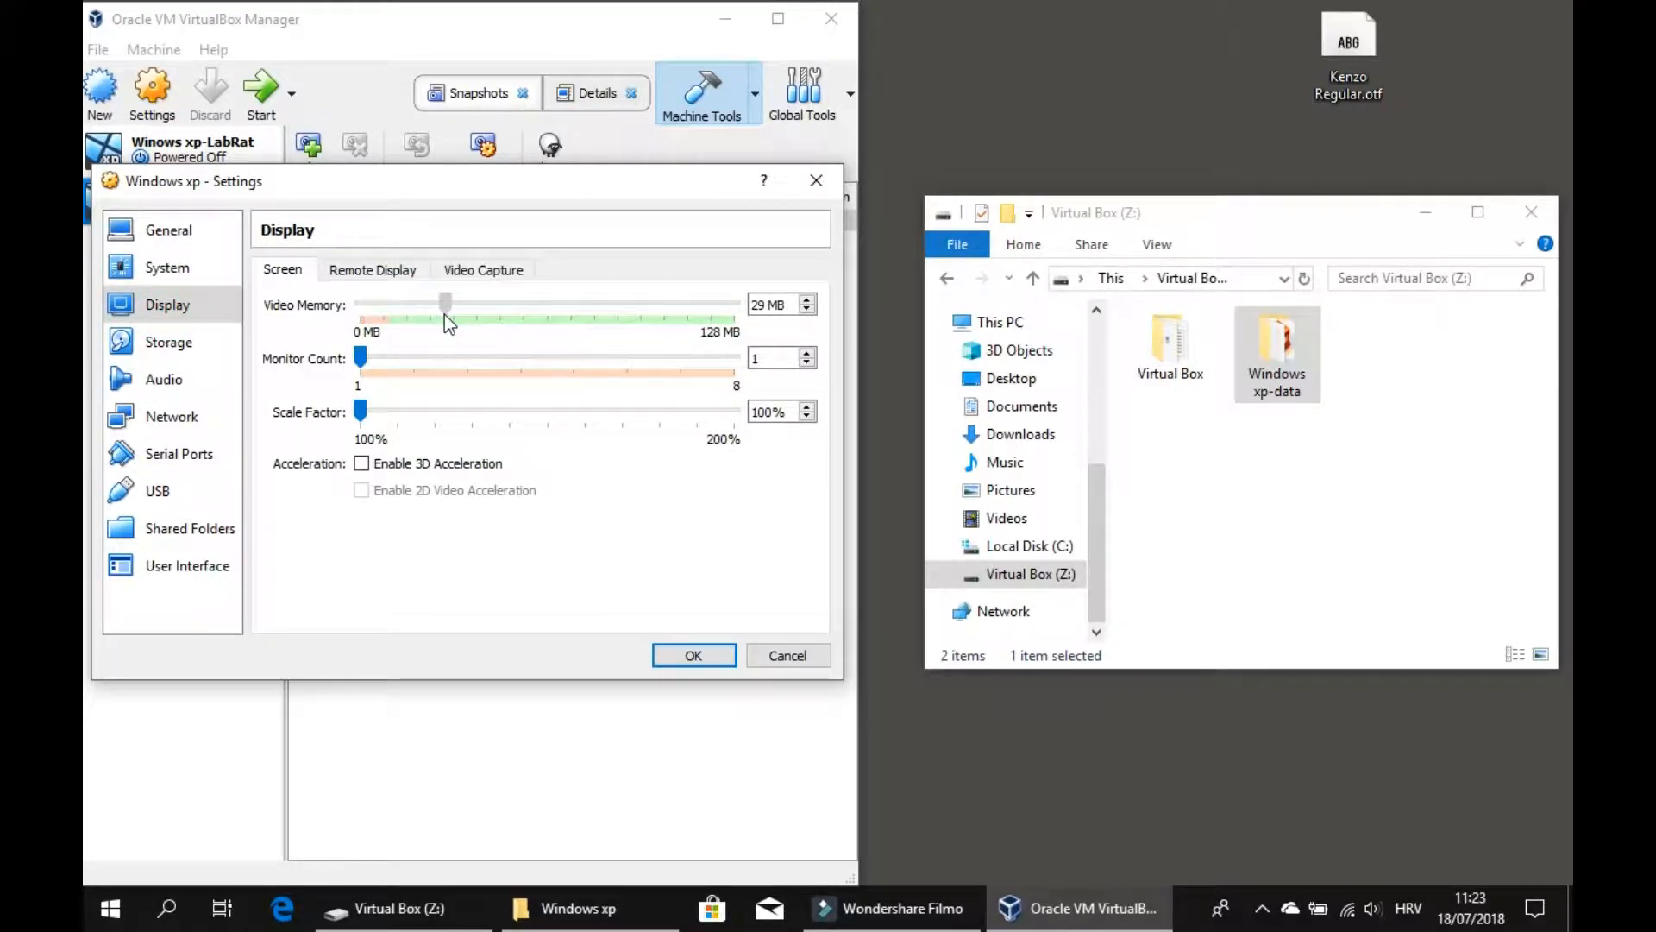
pyautogui.moveTo(448, 315); pyautogui.dragTo(454, 317)
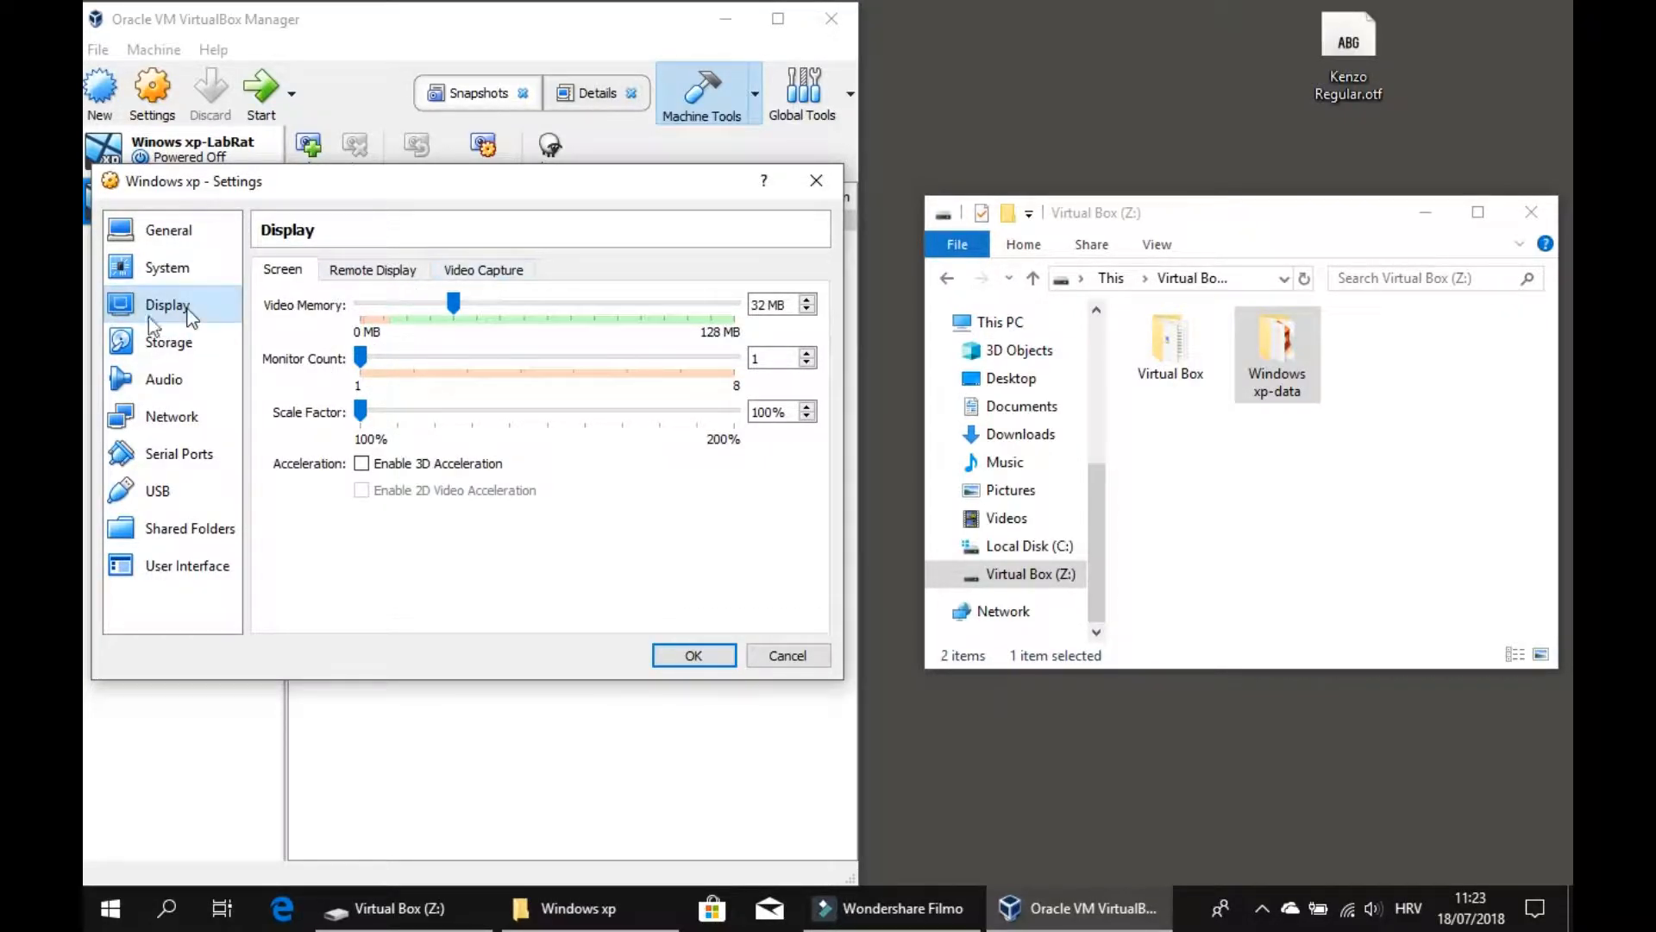
# Load the en_windows_xp_professional_sp3 ISO file into the empty optical drive in Storage settings.
pyautogui.click(168, 344)
pyautogui.click(321, 326)
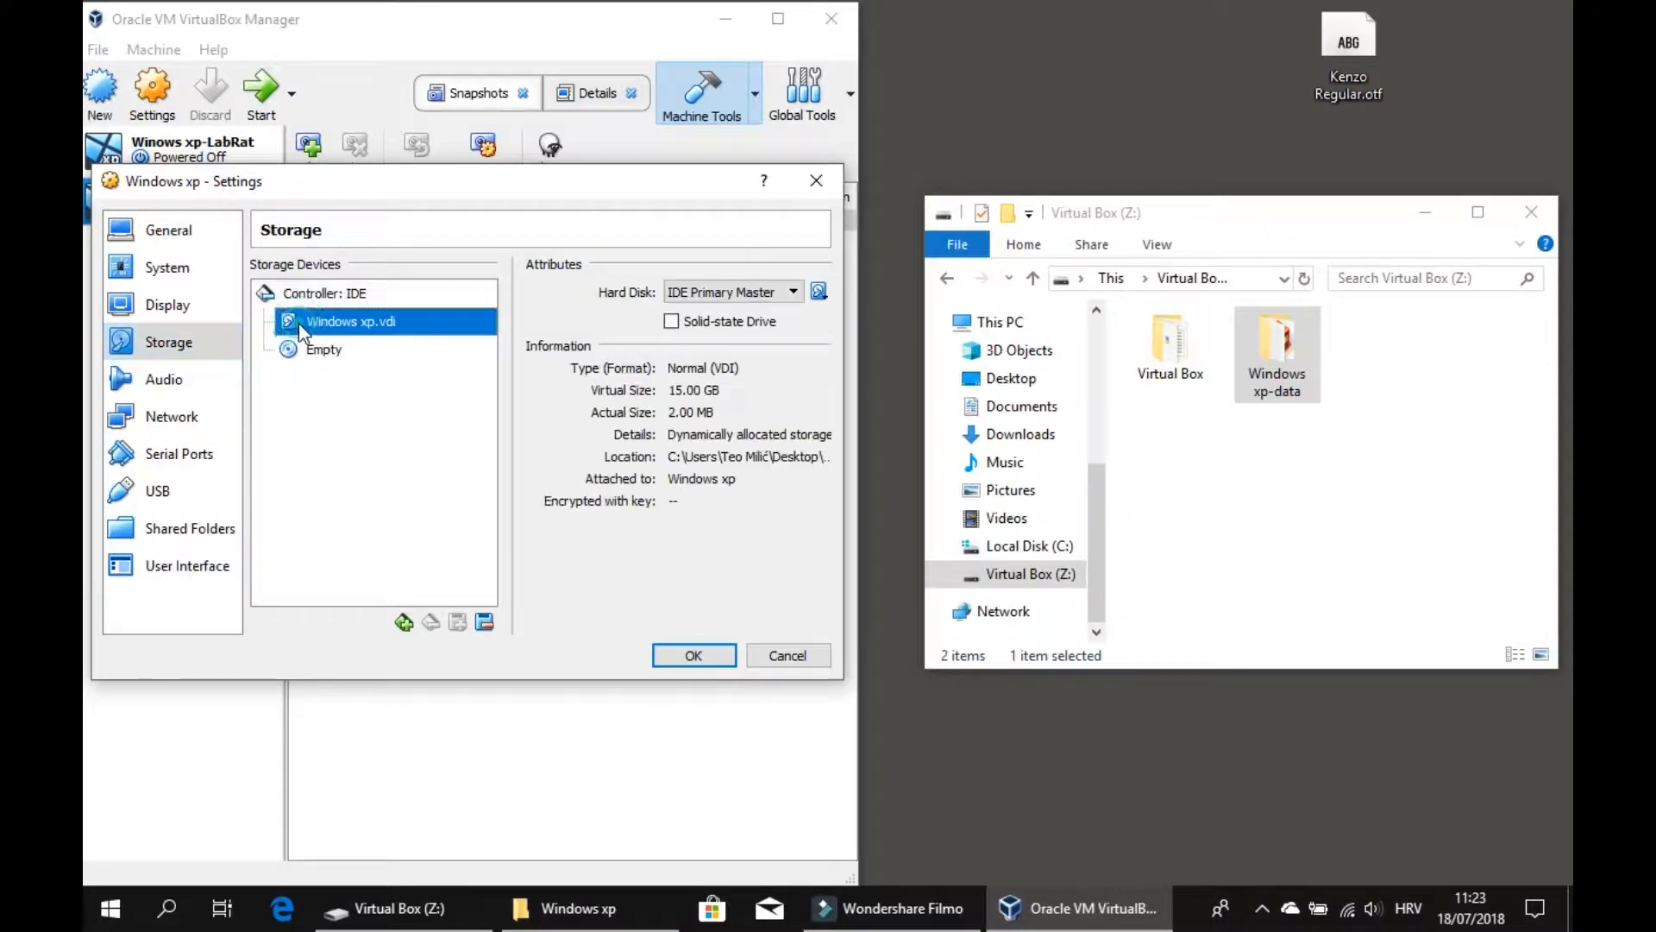
pyautogui.click(378, 352)
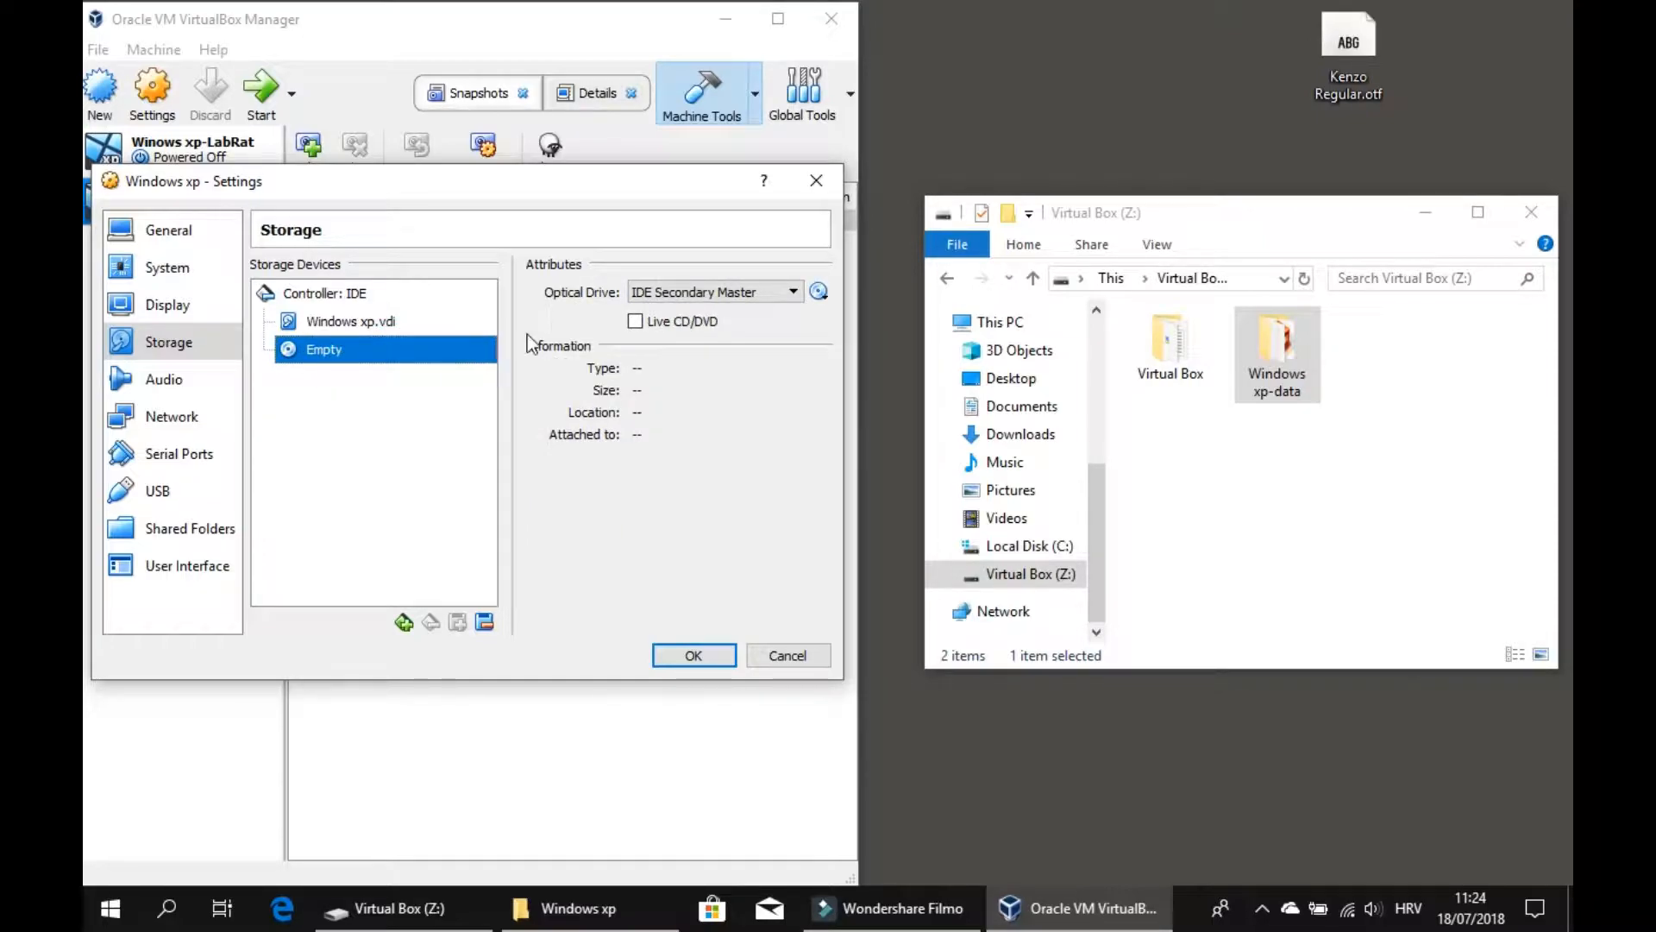
pyautogui.click(818, 293)
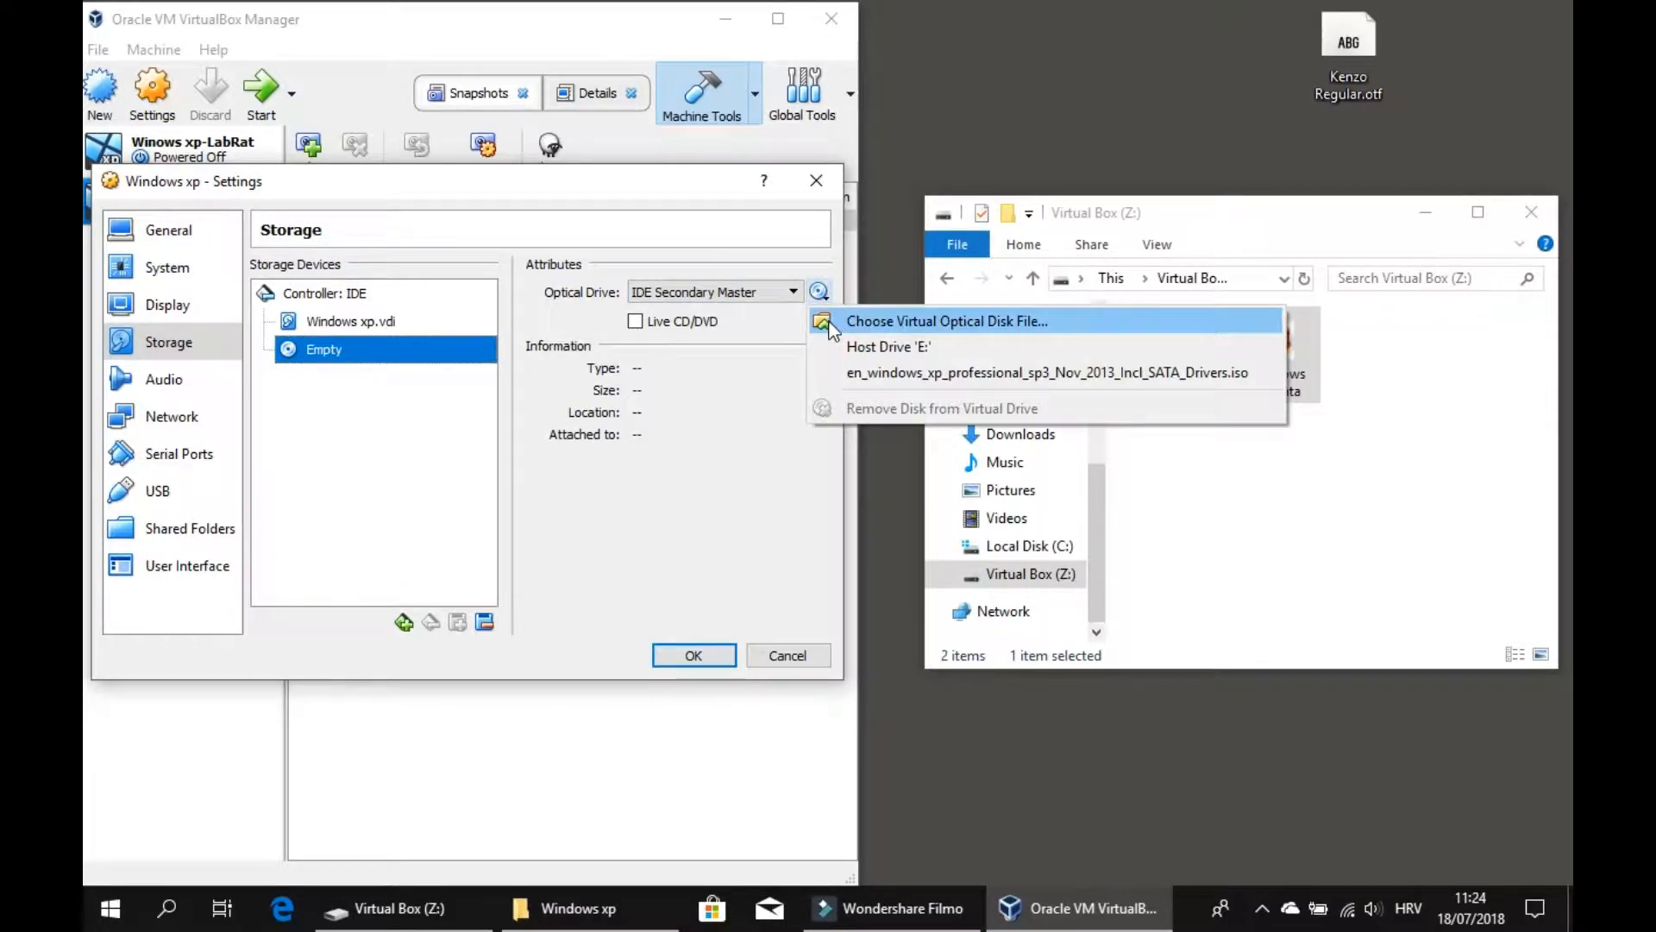
pyautogui.click(889, 323)
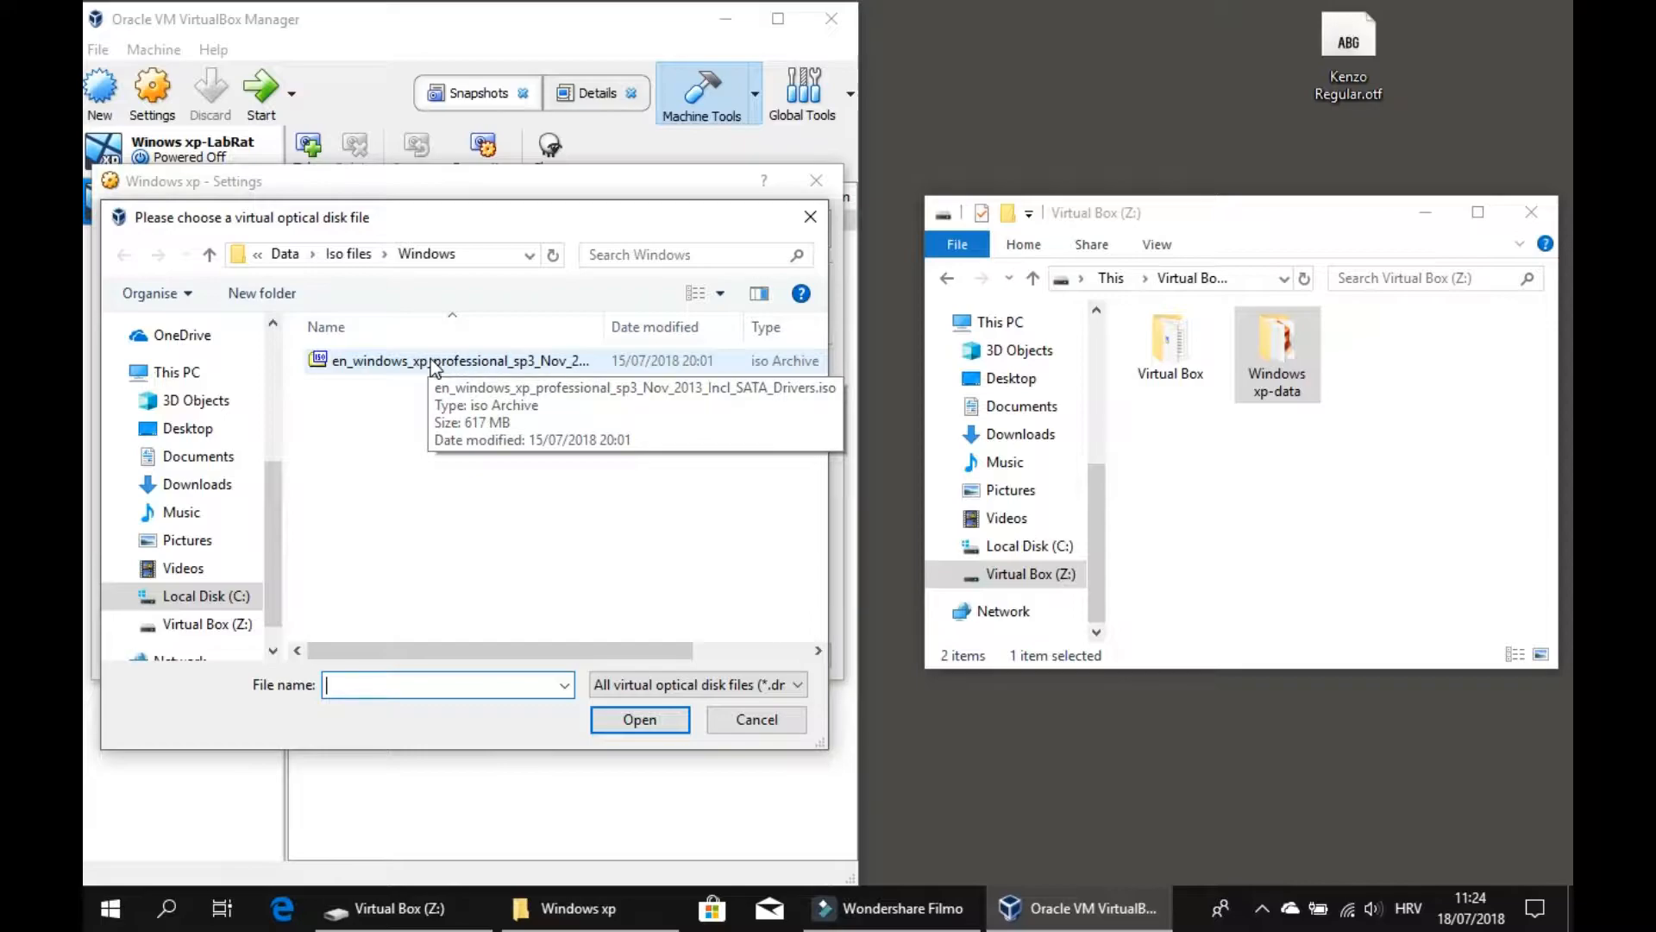
pyautogui.click(517, 362)
pyautogui.click(646, 717)
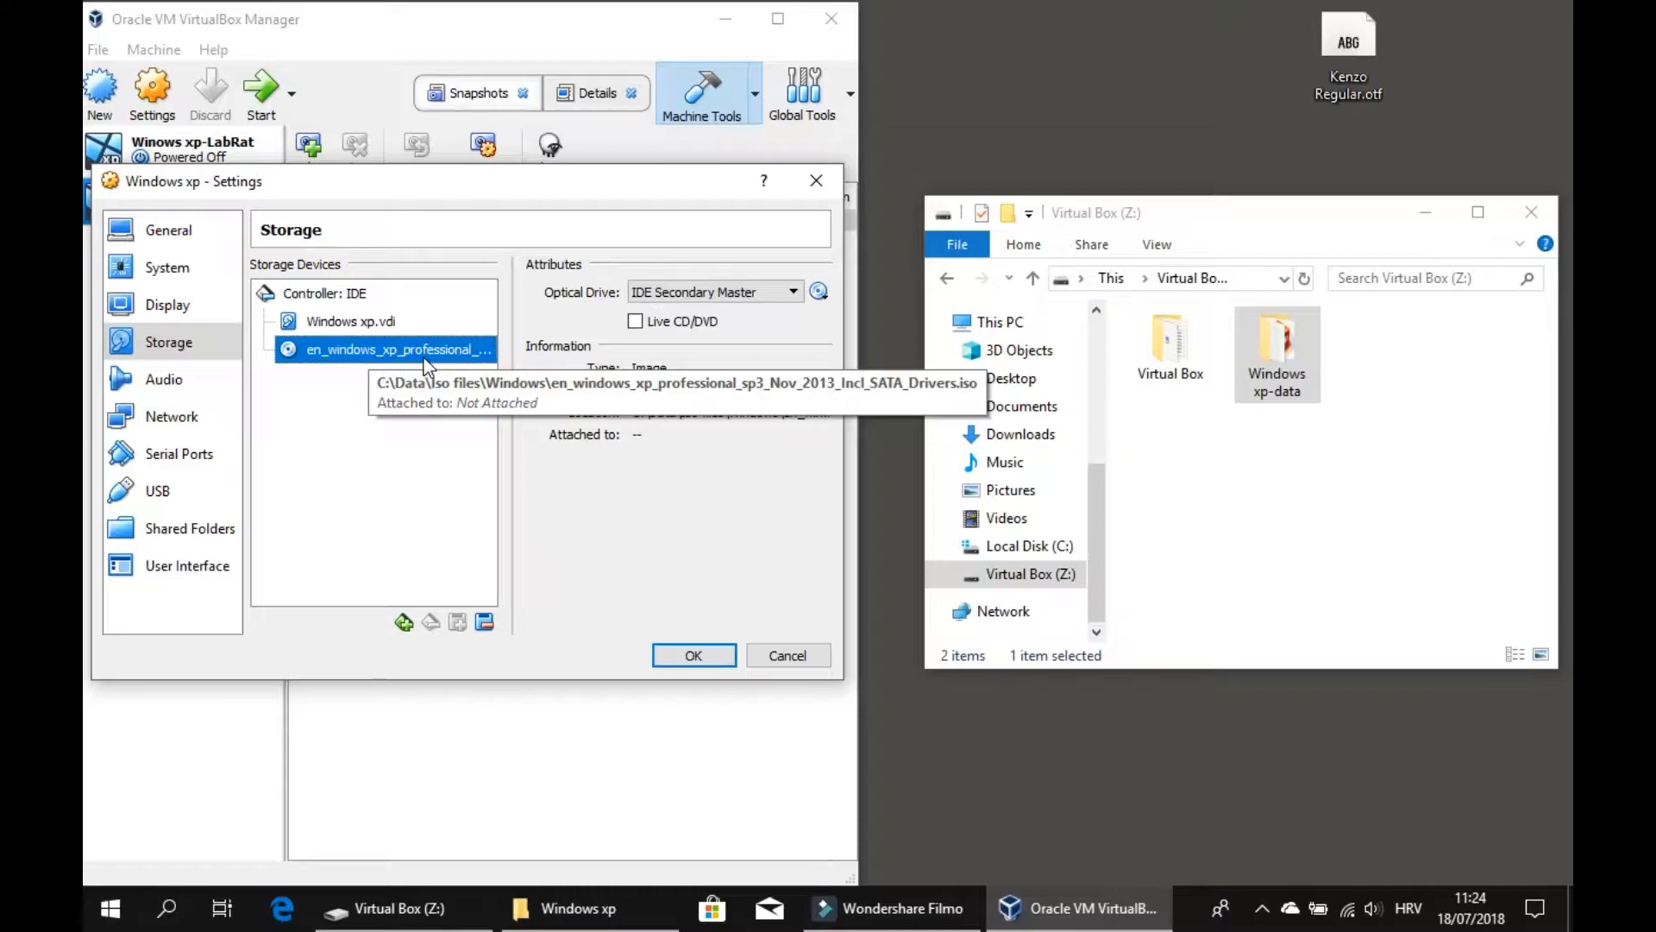
# Review the Audio, Network, Serial Ports, USB, User Interface and Shared Folders settings pages.
pyautogui.click(199, 372)
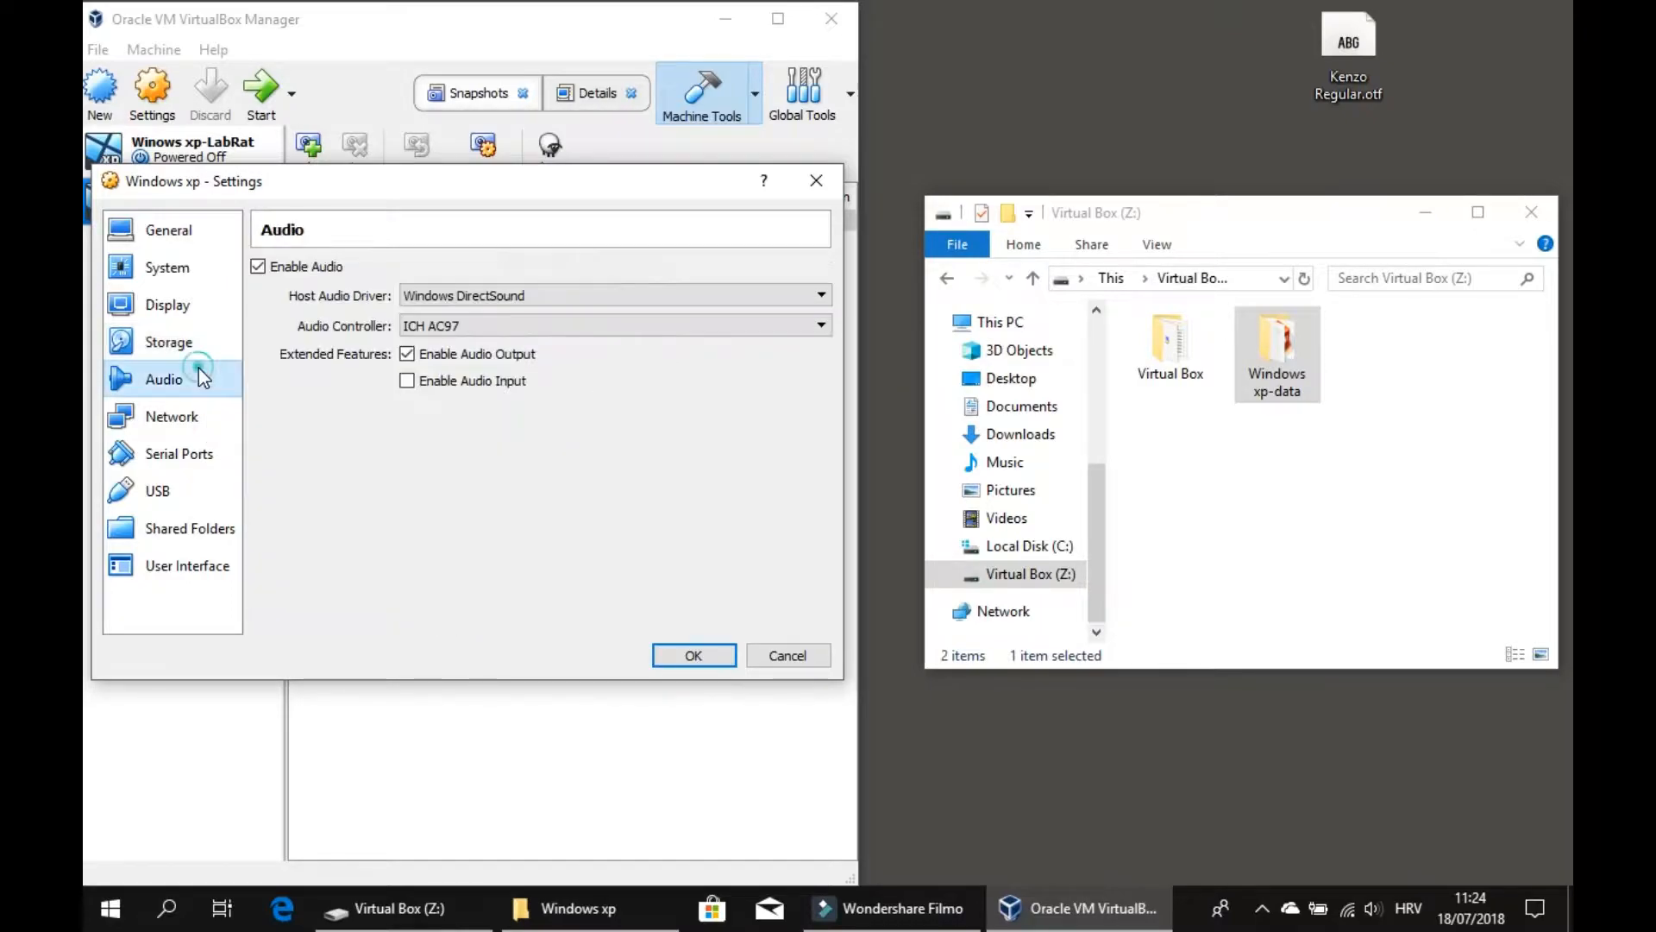
pyautogui.click(172, 418)
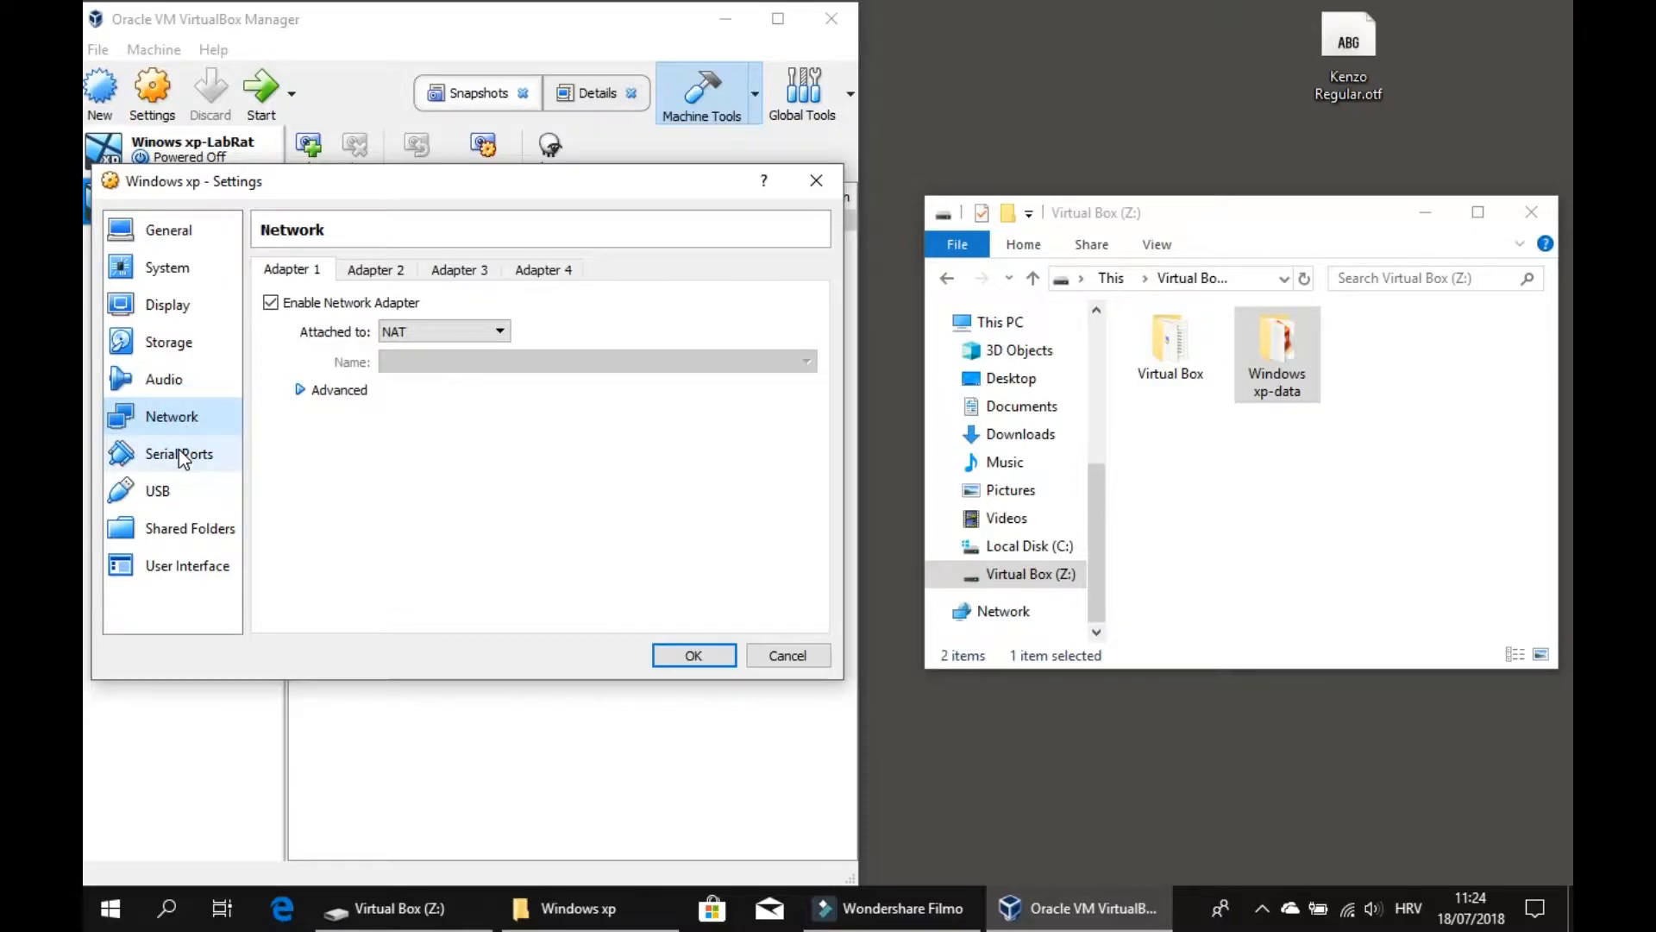
pyautogui.click(178, 452)
pyautogui.click(180, 494)
pyautogui.click(181, 563)
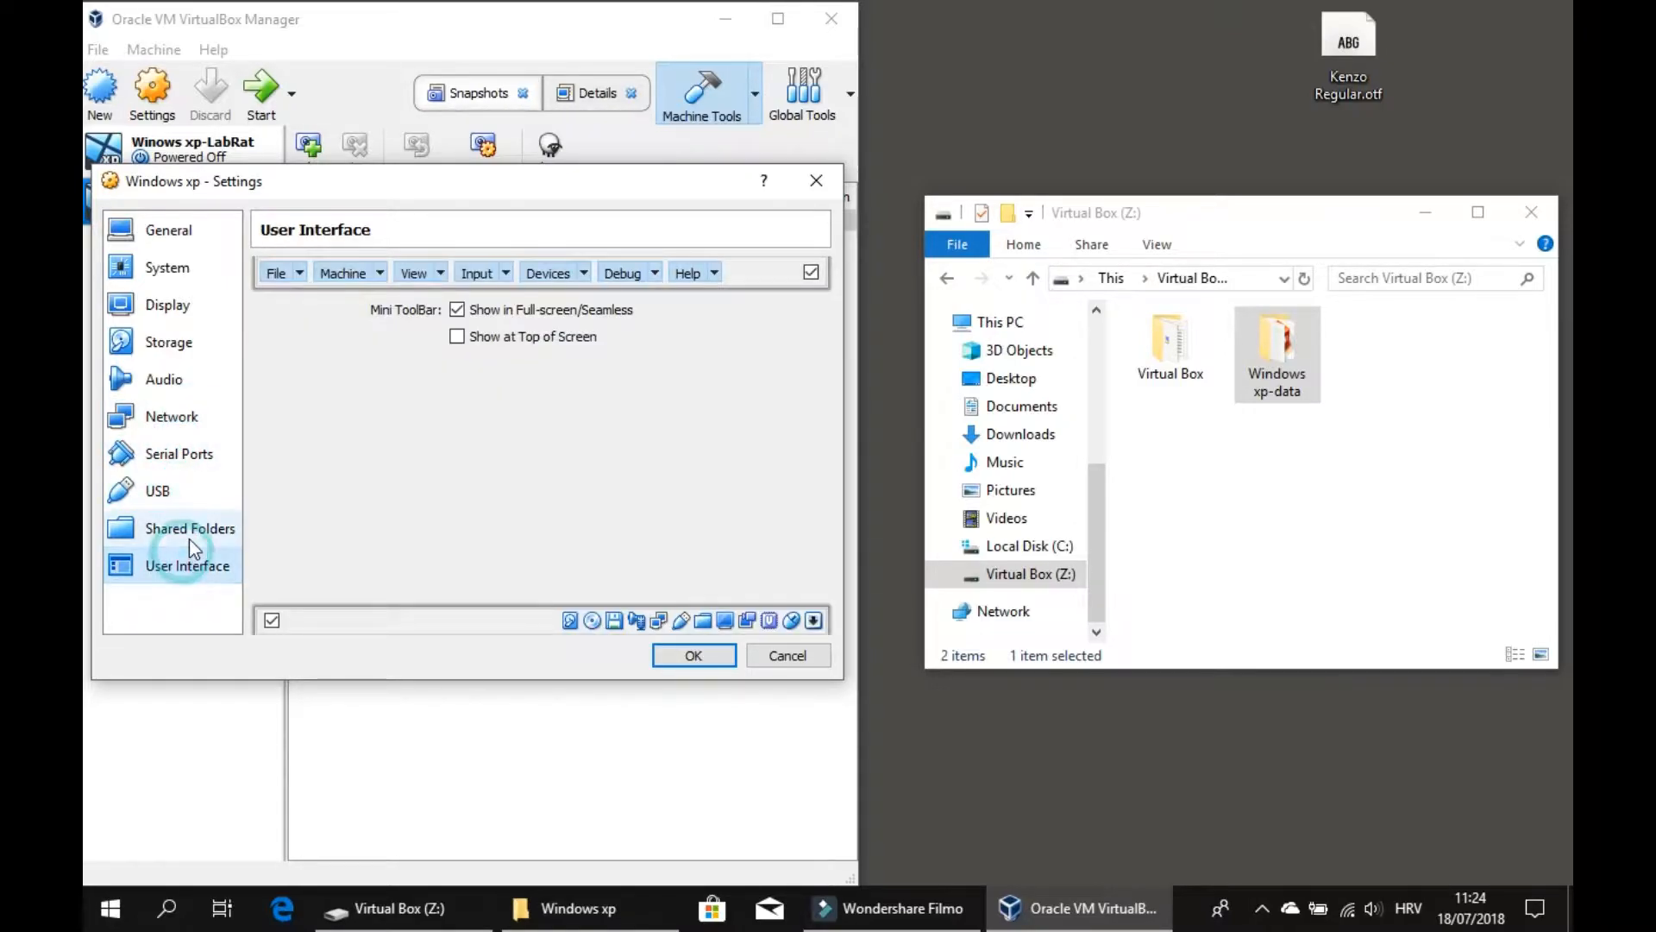
pyautogui.click(192, 529)
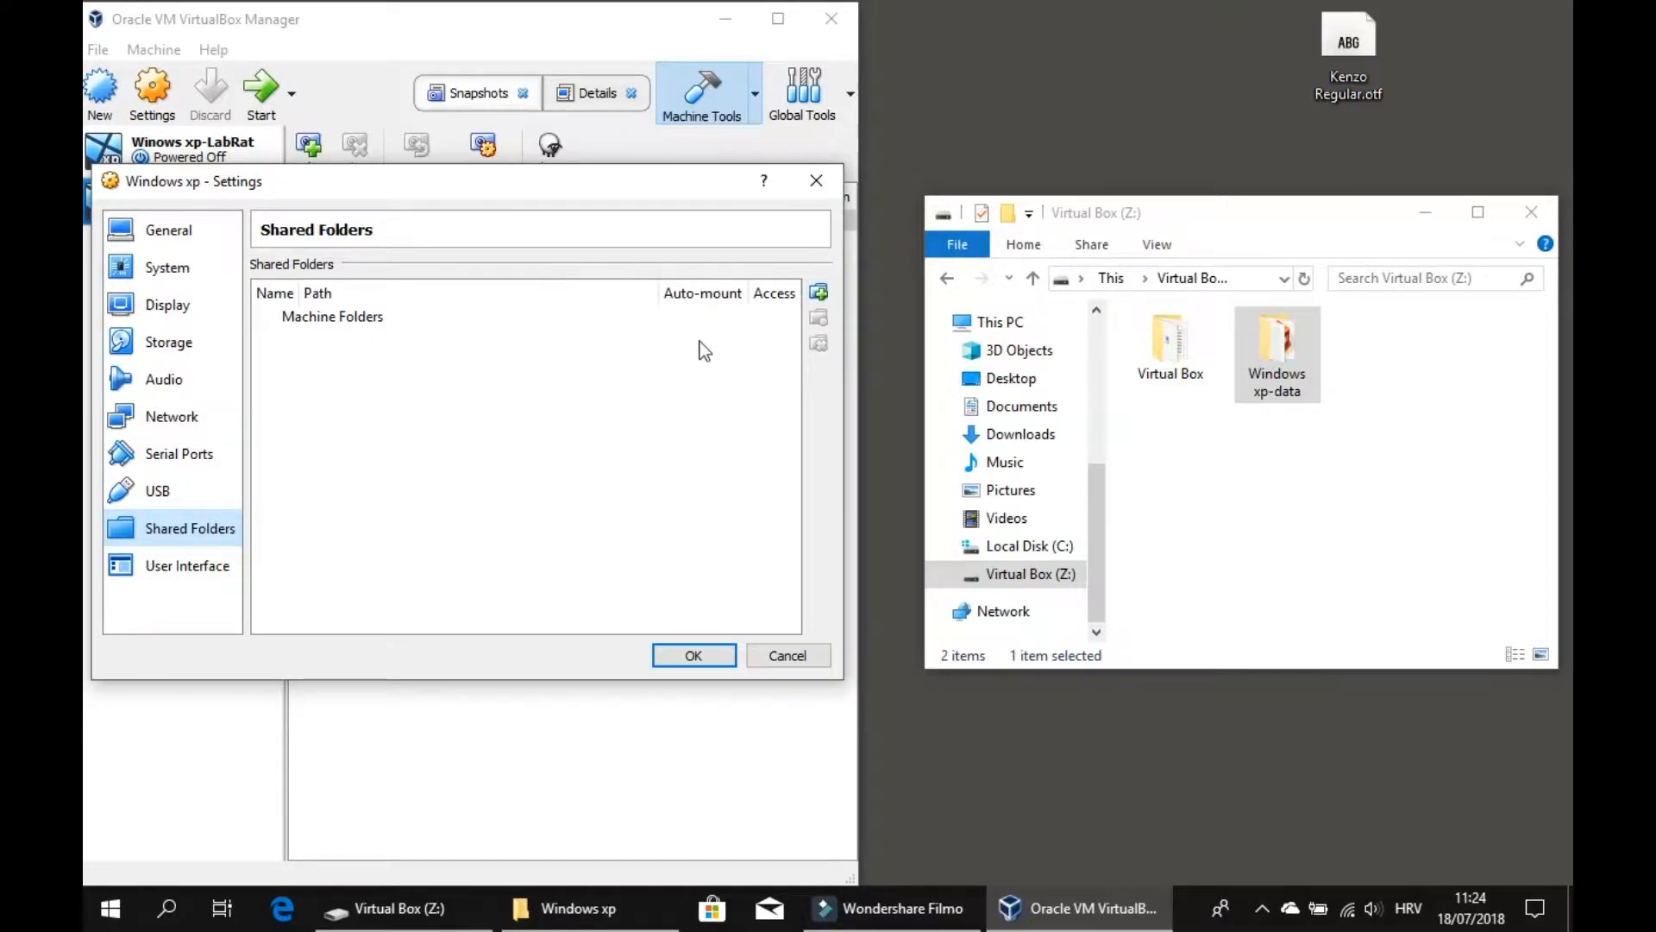
# Start adding a Read-only, Auto-mount shared folder and browse to Desktop > Virtual Box machine data > Windows xp.
pyautogui.moveTo(441, 190); pyautogui.dragTo(1022, 182)
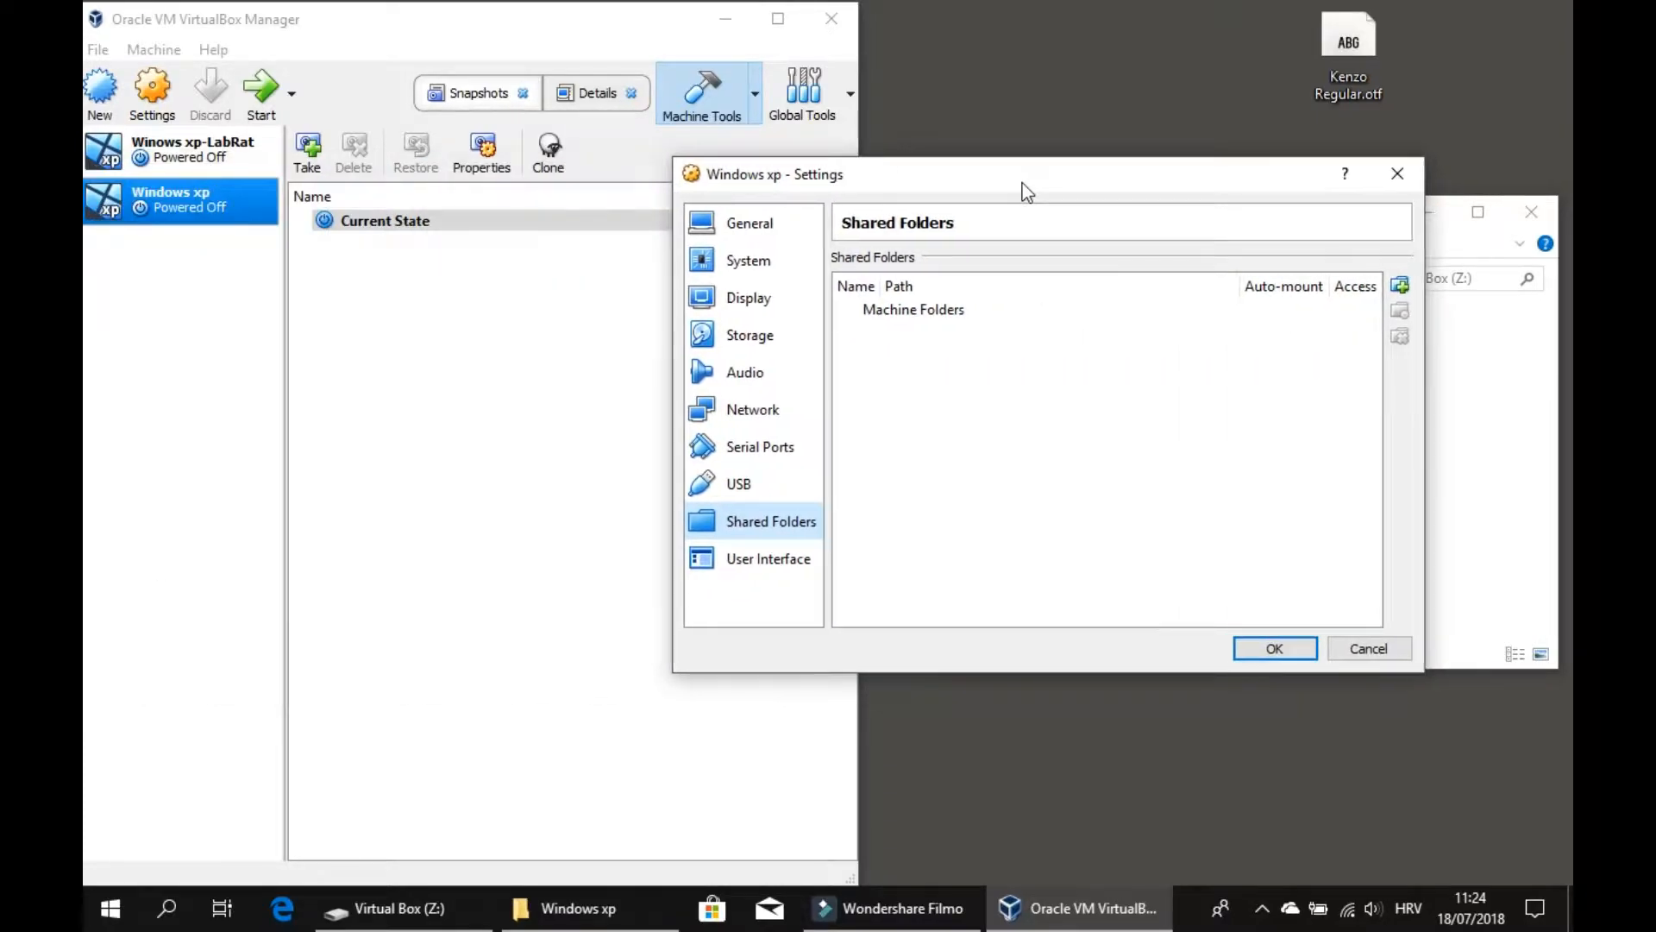
pyautogui.moveTo(1225, 171); pyautogui.dragTo(646, 178)
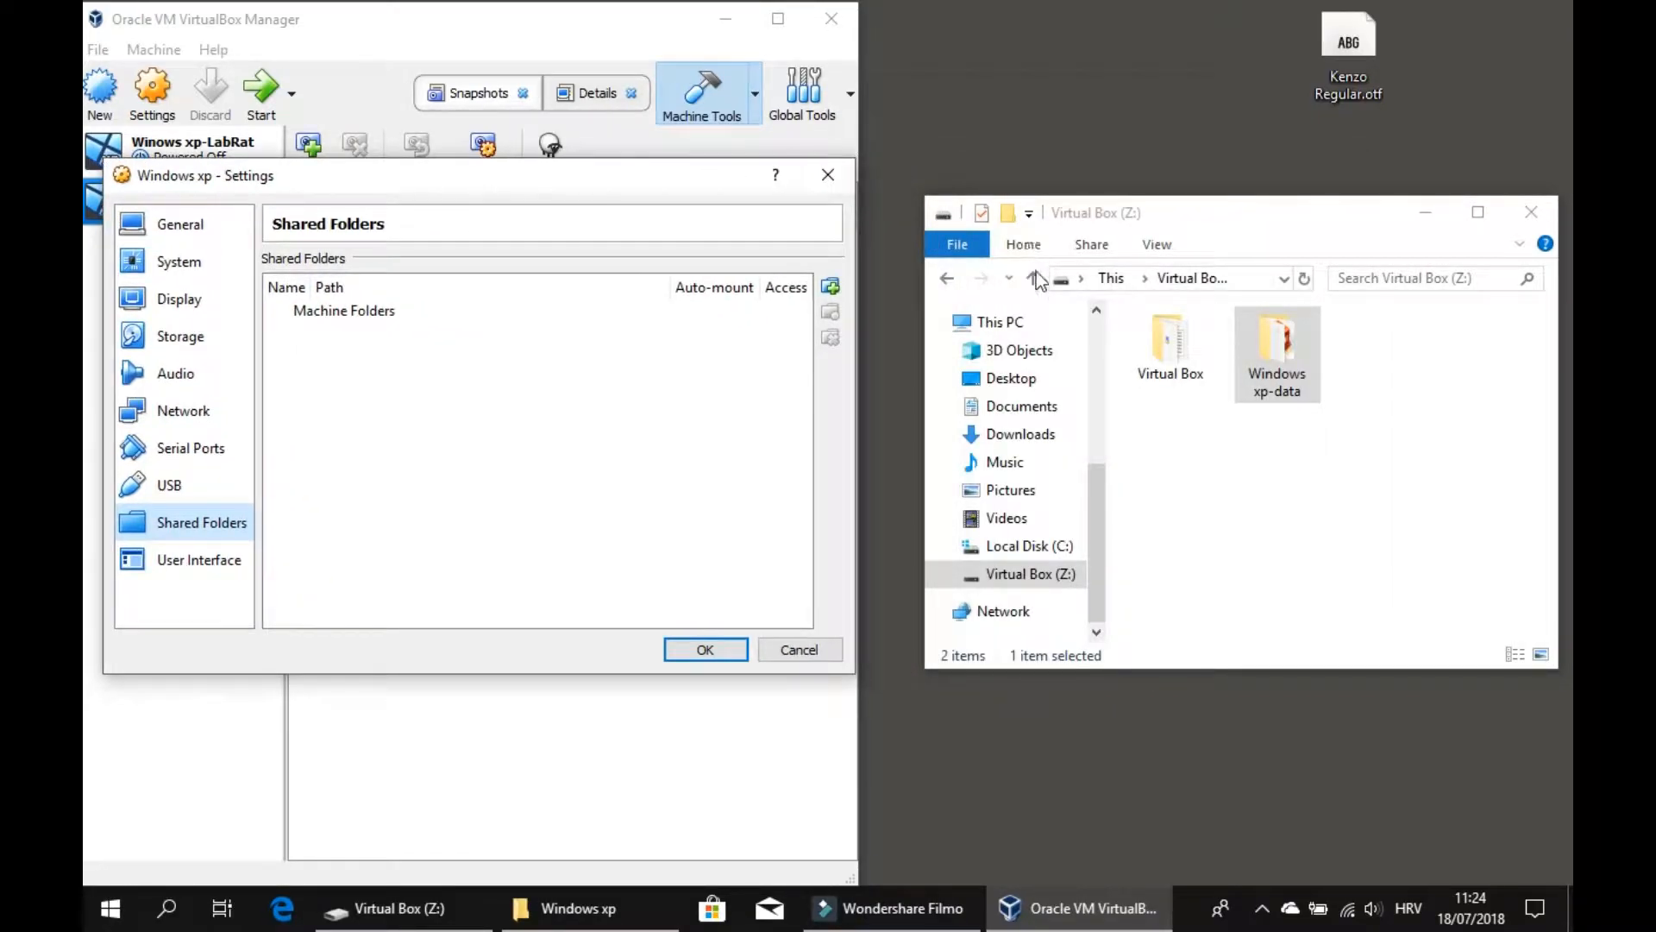
pyautogui.click(830, 285)
pyautogui.click(411, 413)
pyautogui.click(411, 439)
pyautogui.click(627, 352)
pyautogui.click(562, 382)
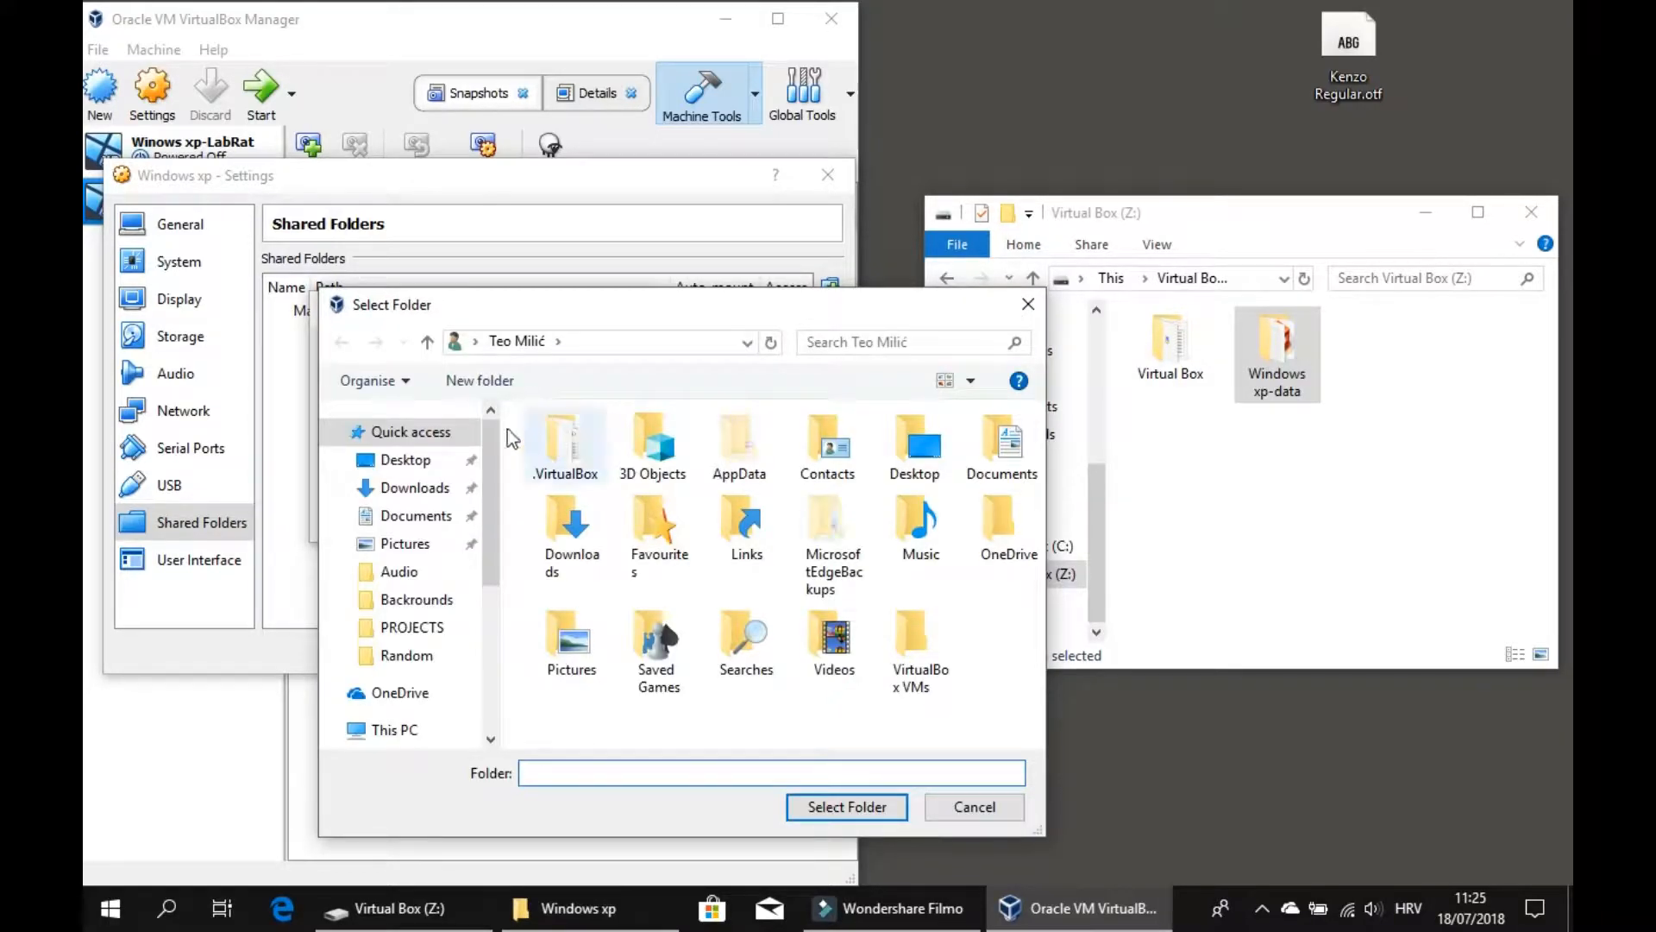
pyautogui.click(413, 656)
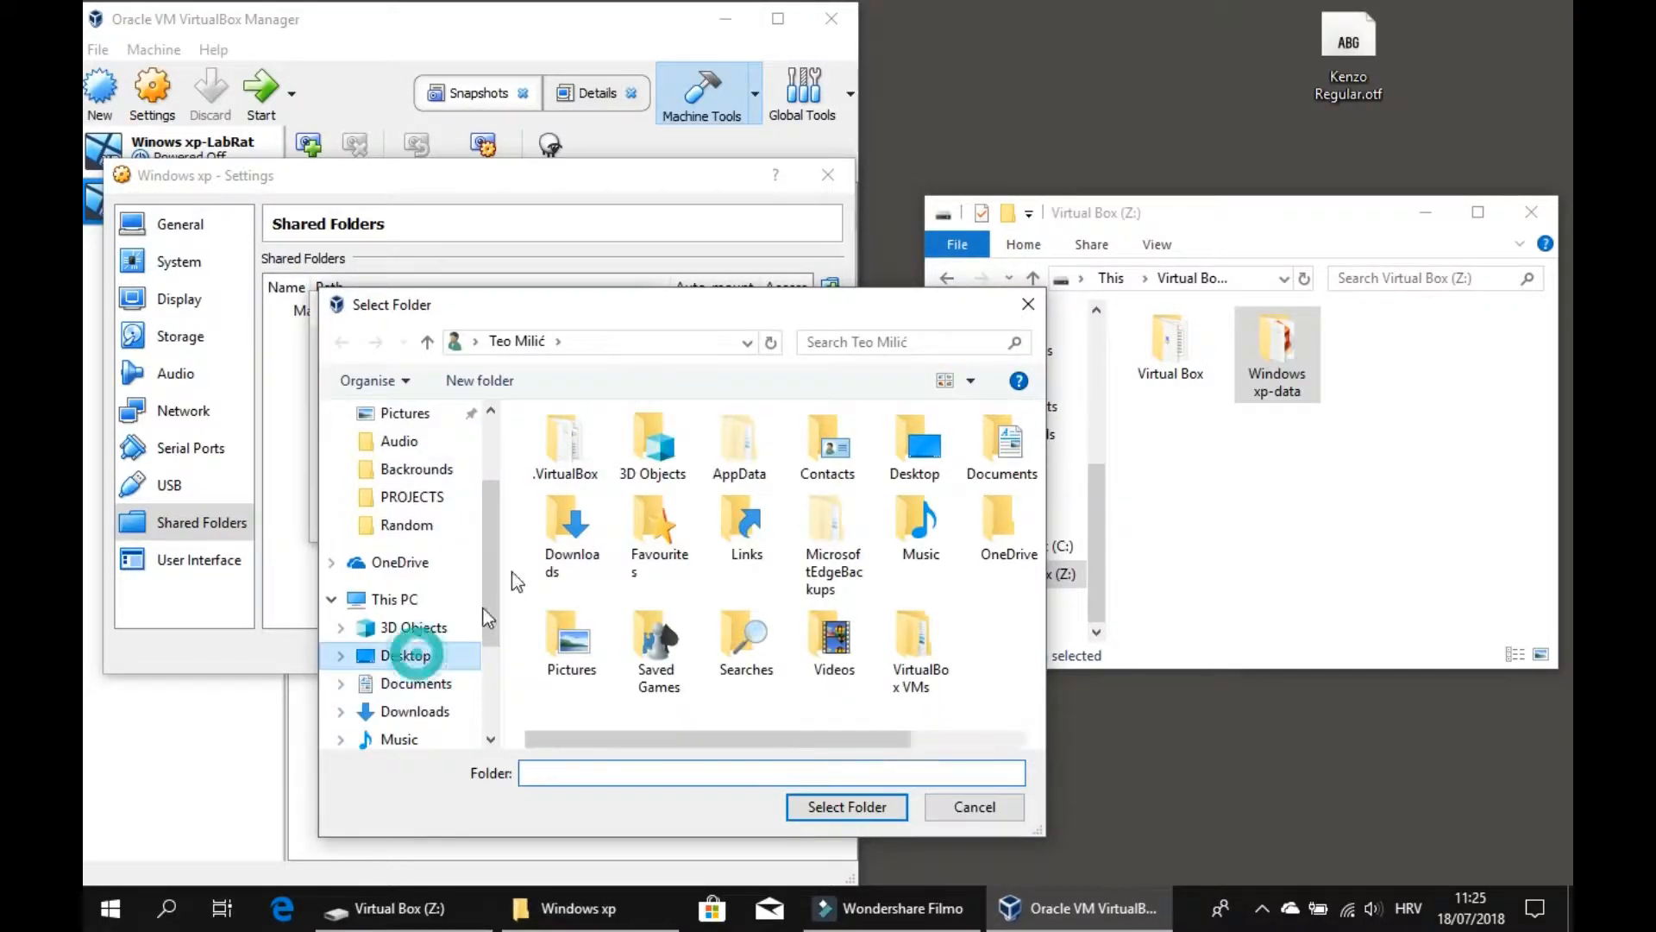
pyautogui.doubleClick(661, 504)
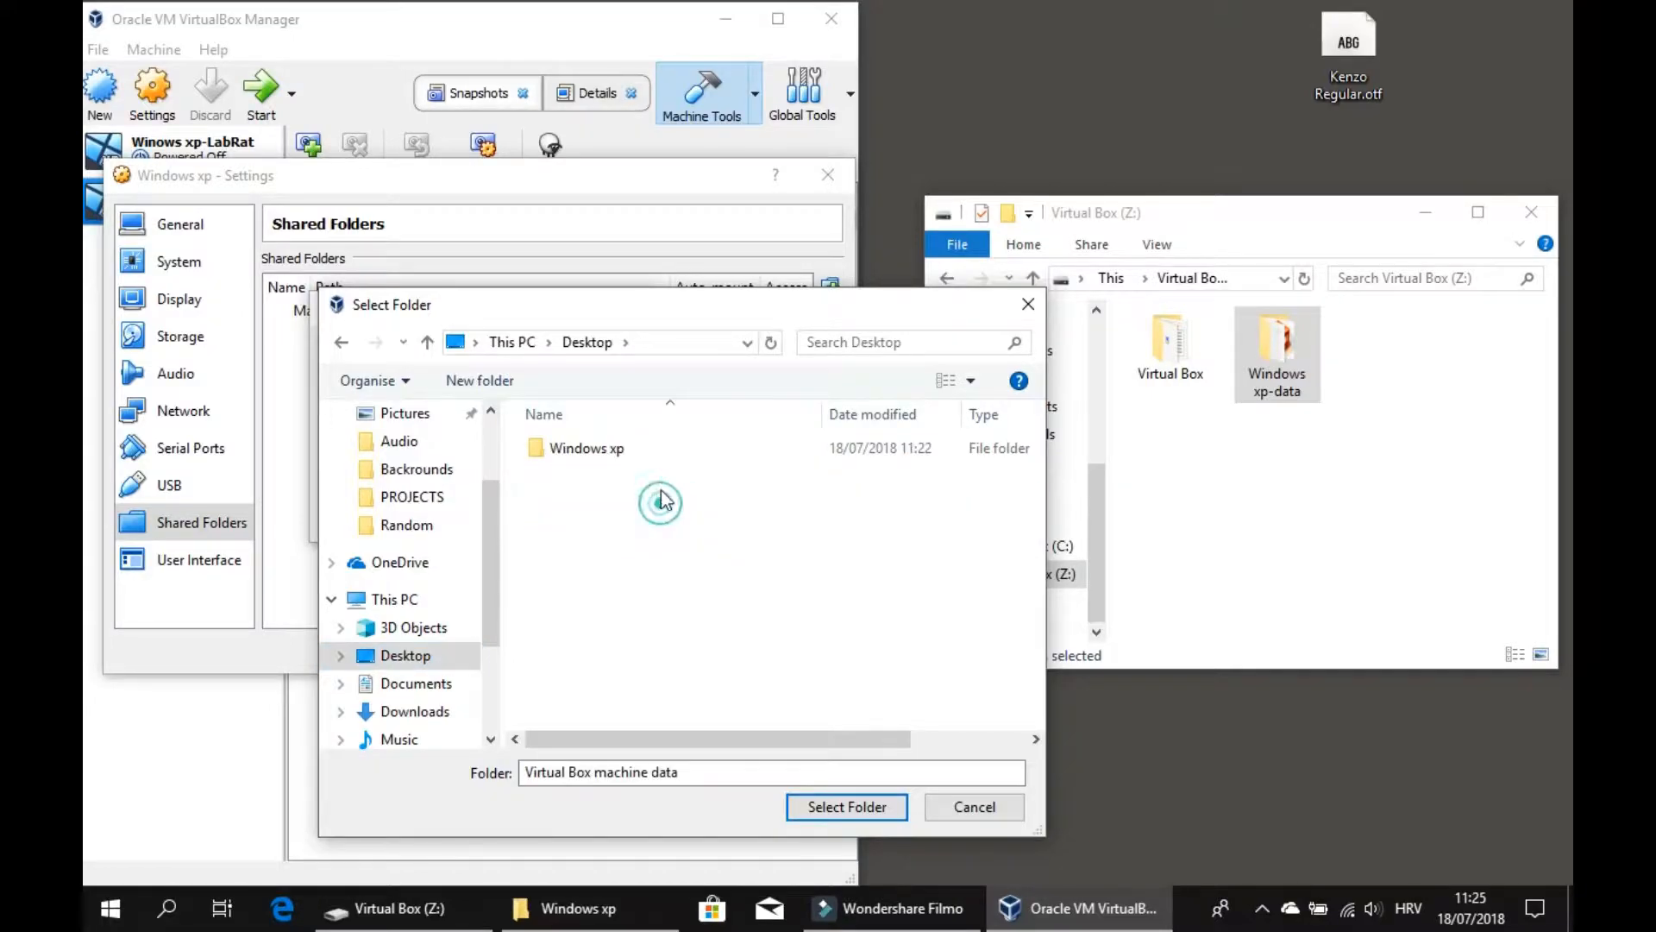
pyautogui.click(670, 452)
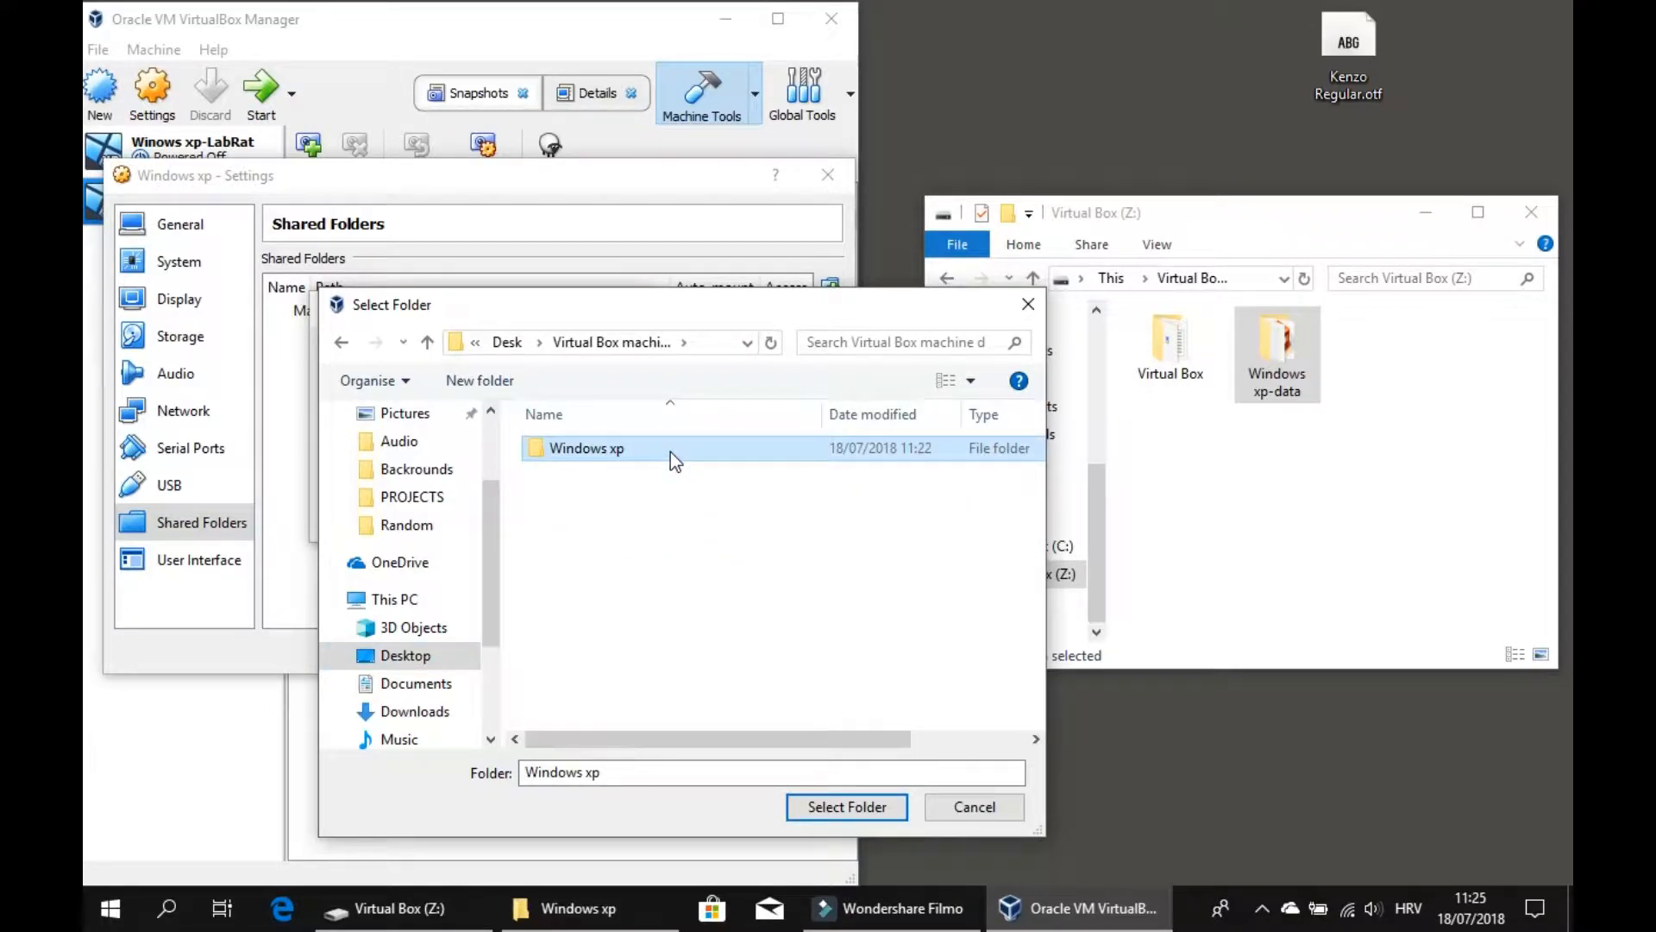
pyautogui.doubleClick(670, 452)
# Create a new folder named Windows xp-share data folder in that location.
pyautogui.rightClick(668, 471)
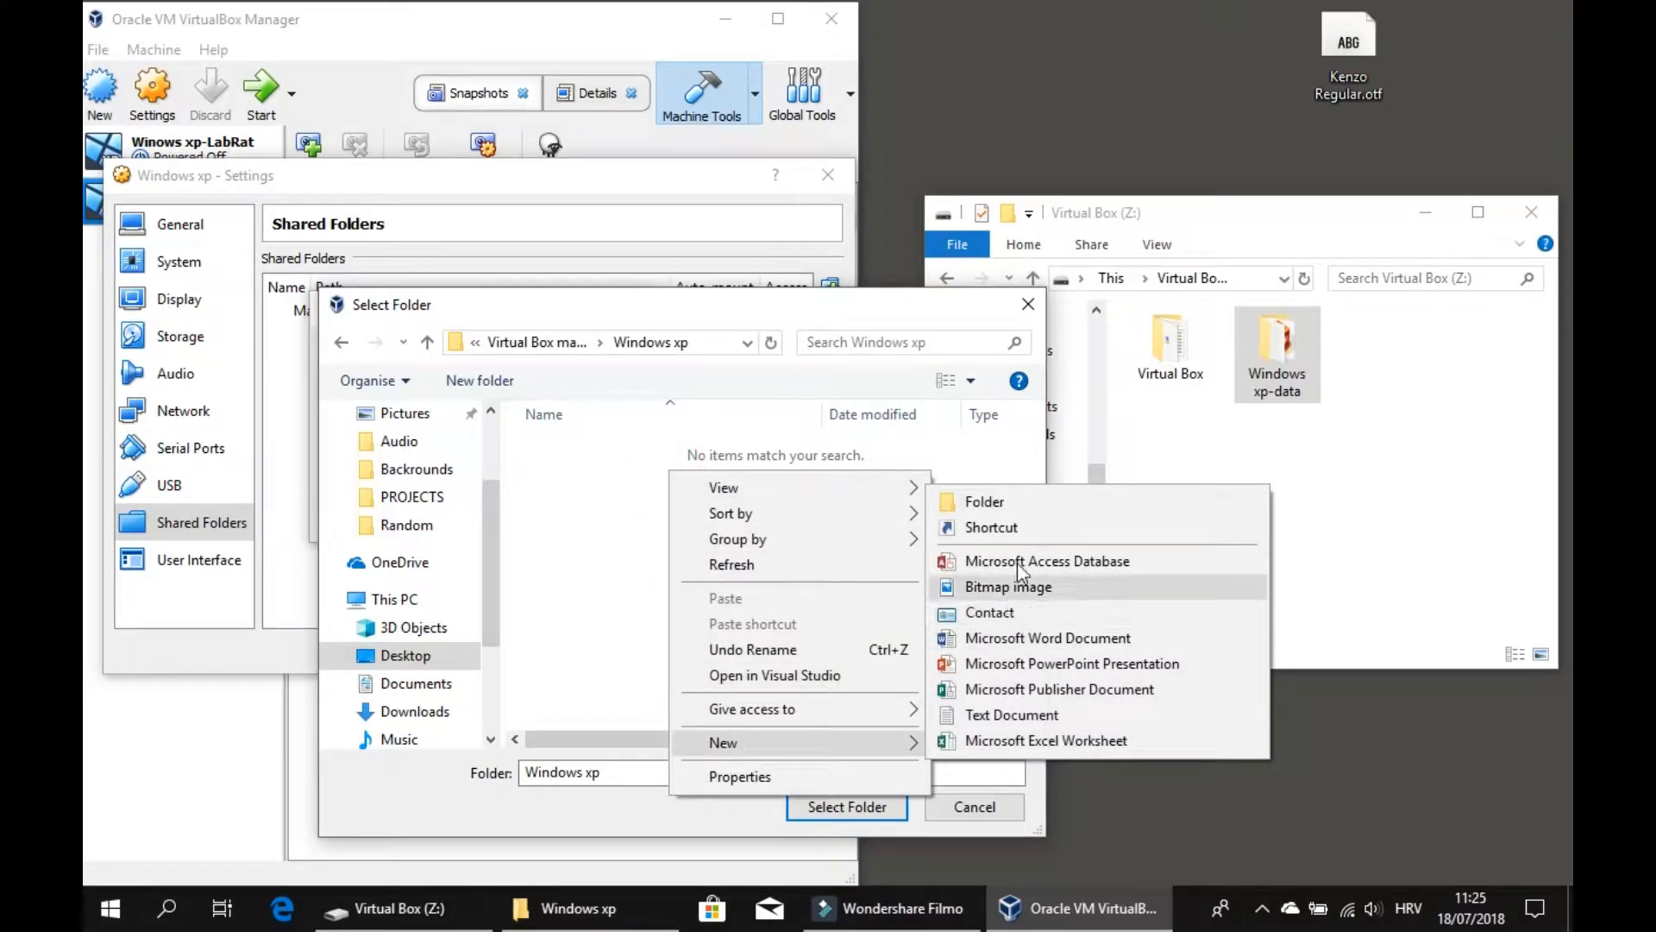
pyautogui.click(1031, 504)
pyautogui.press('BackSpace')
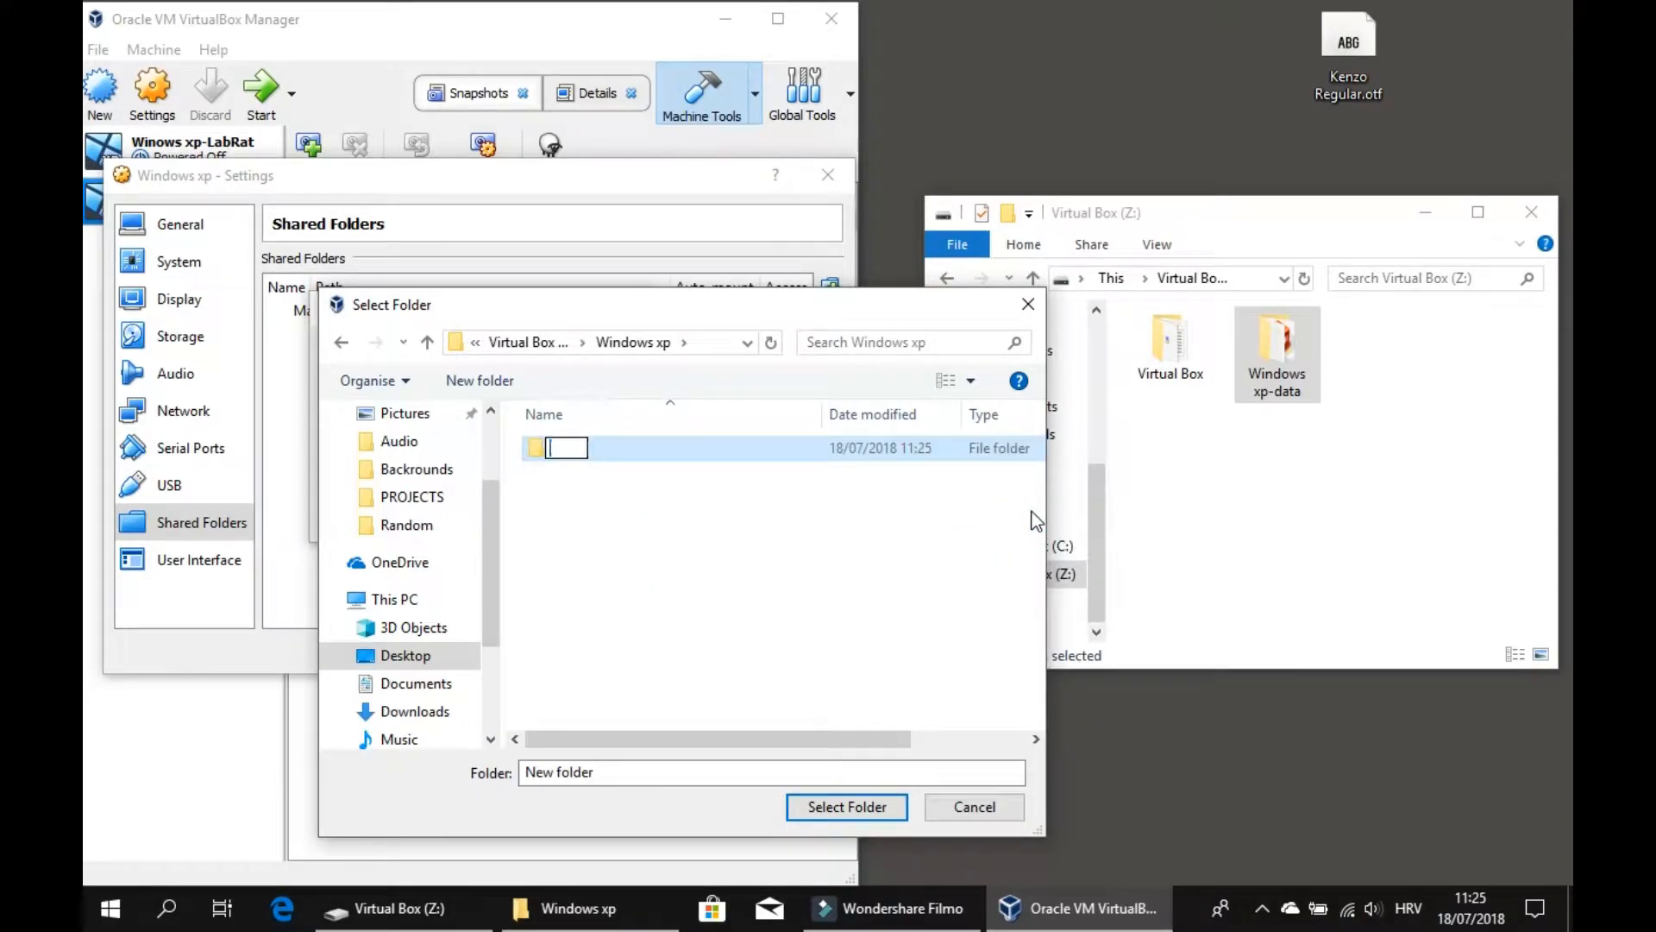
pyautogui.write('W')
pyautogui.press('BackSpace')
pyautogui.write('Windows ')
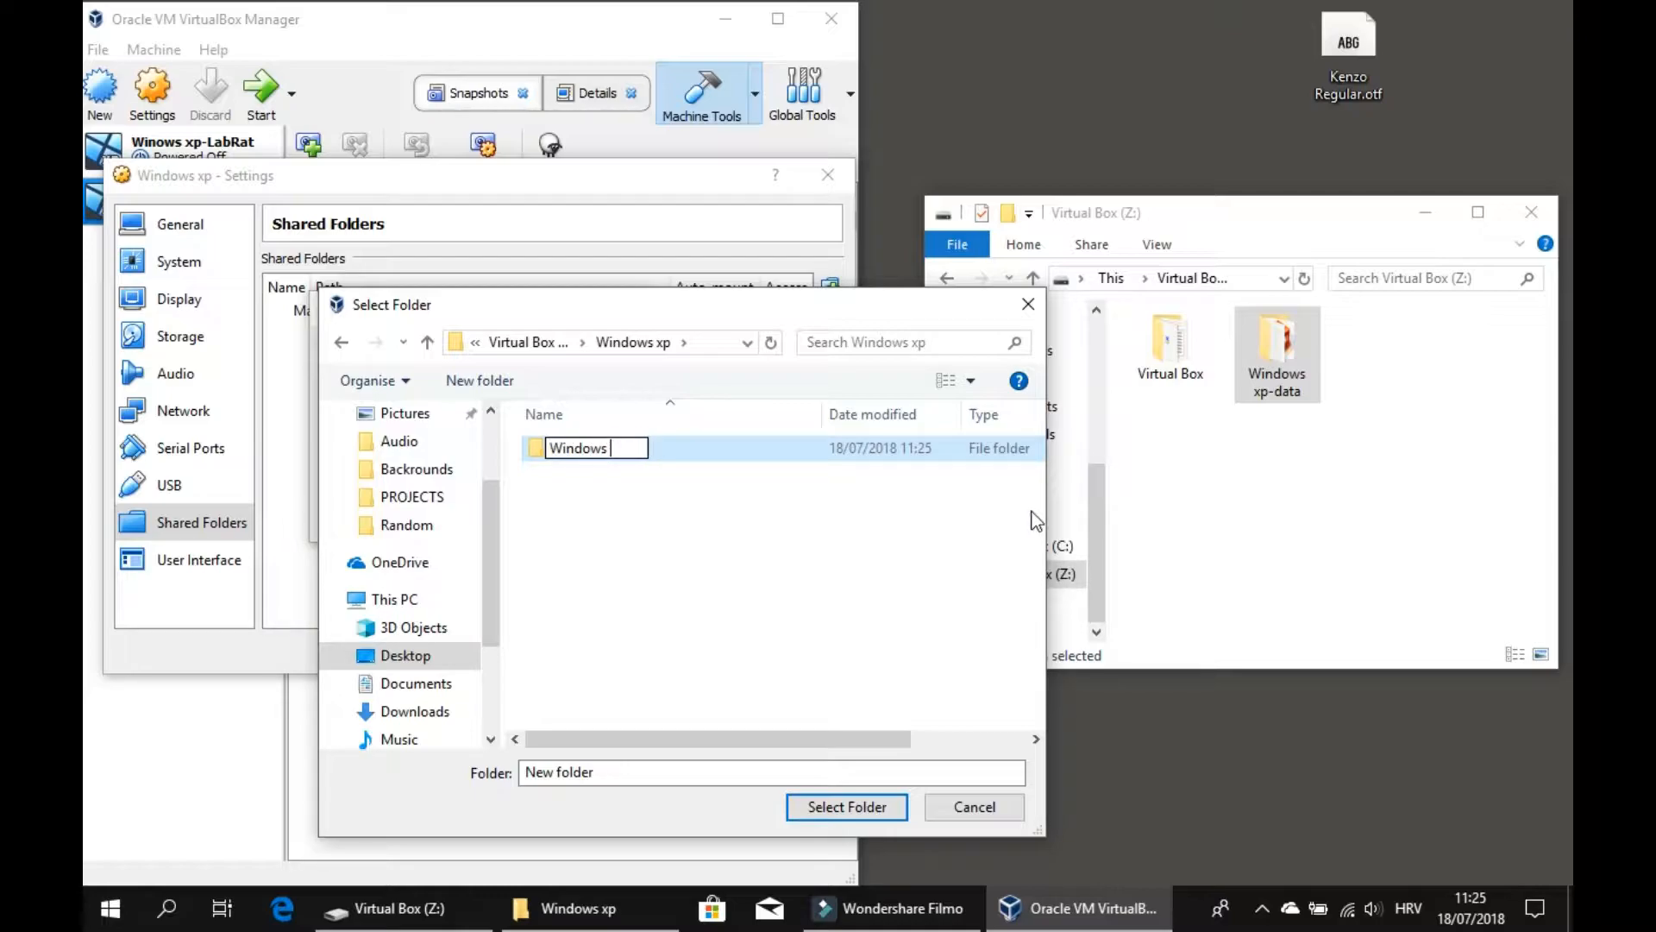
pyautogui.write('xp-share data f')
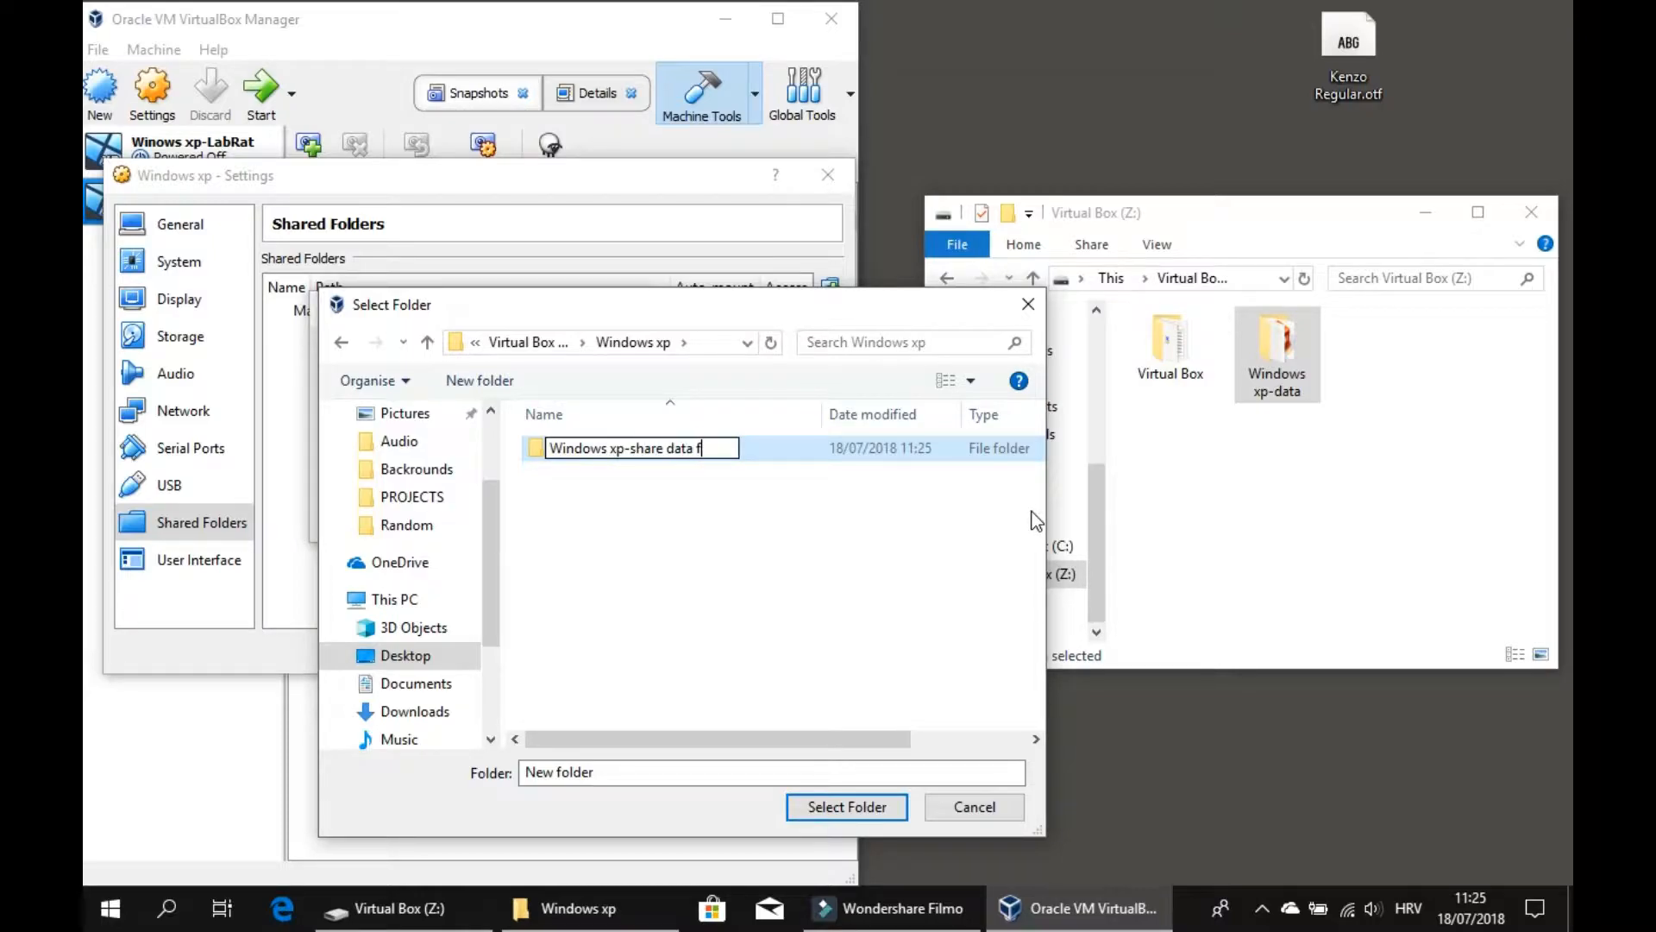
pyautogui.write('older')
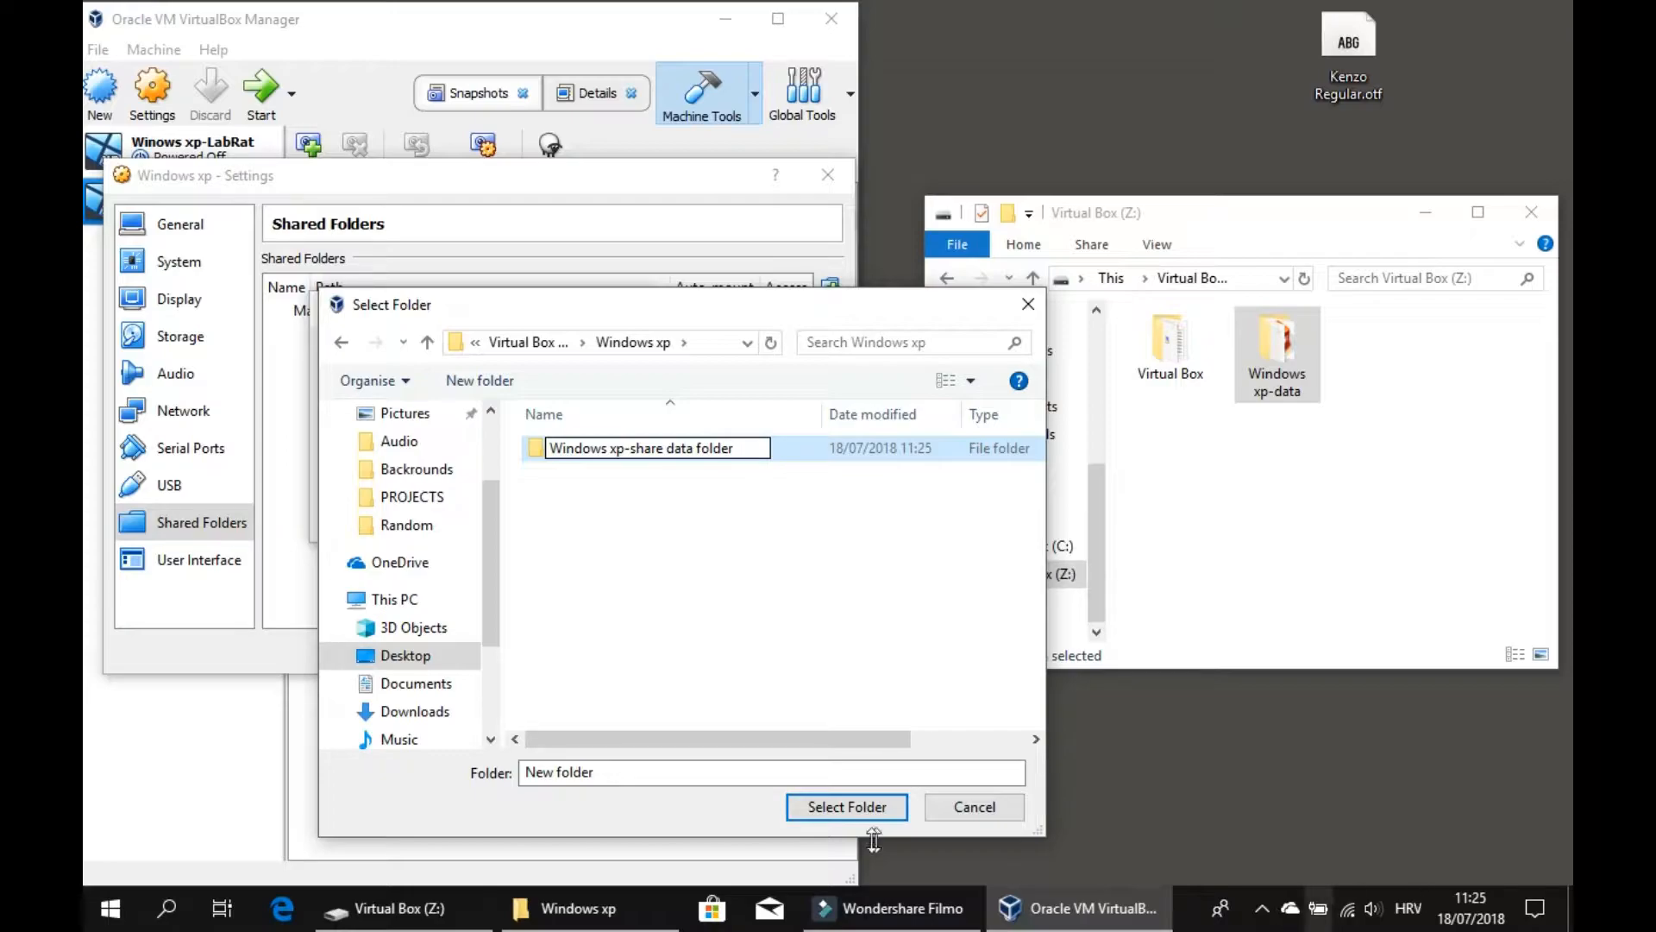
pyautogui.press('Return')
# Select the new folder as the share path, confirm the shared folder and save the settings.
pyautogui.click(819, 450)
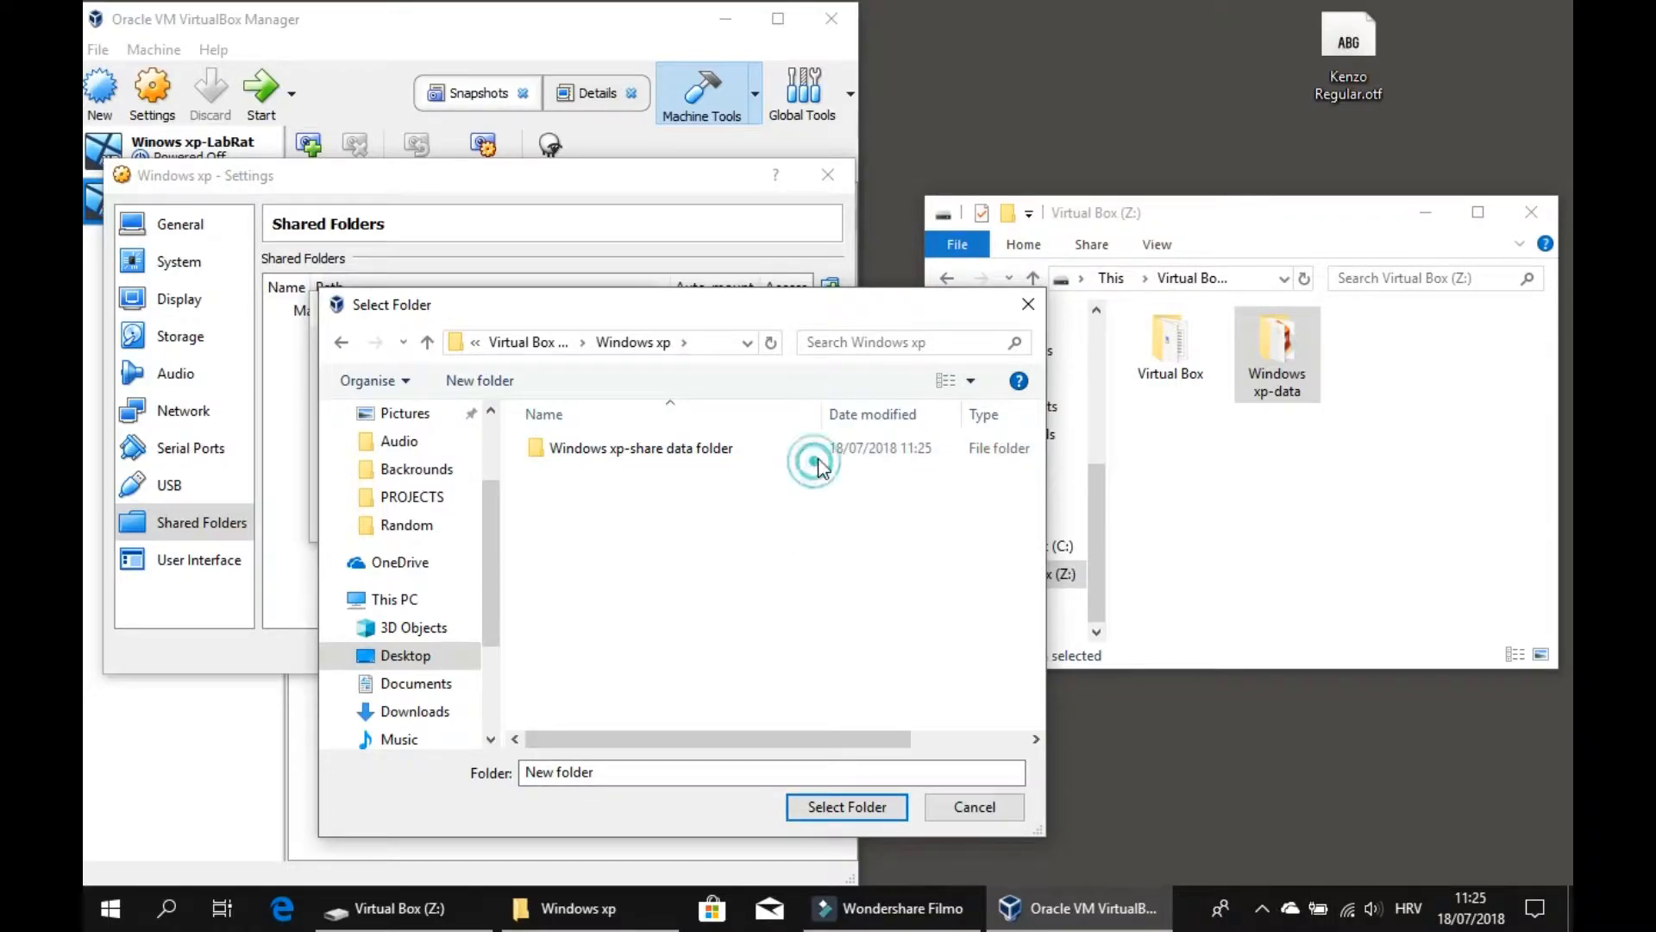
pyautogui.click(835, 808)
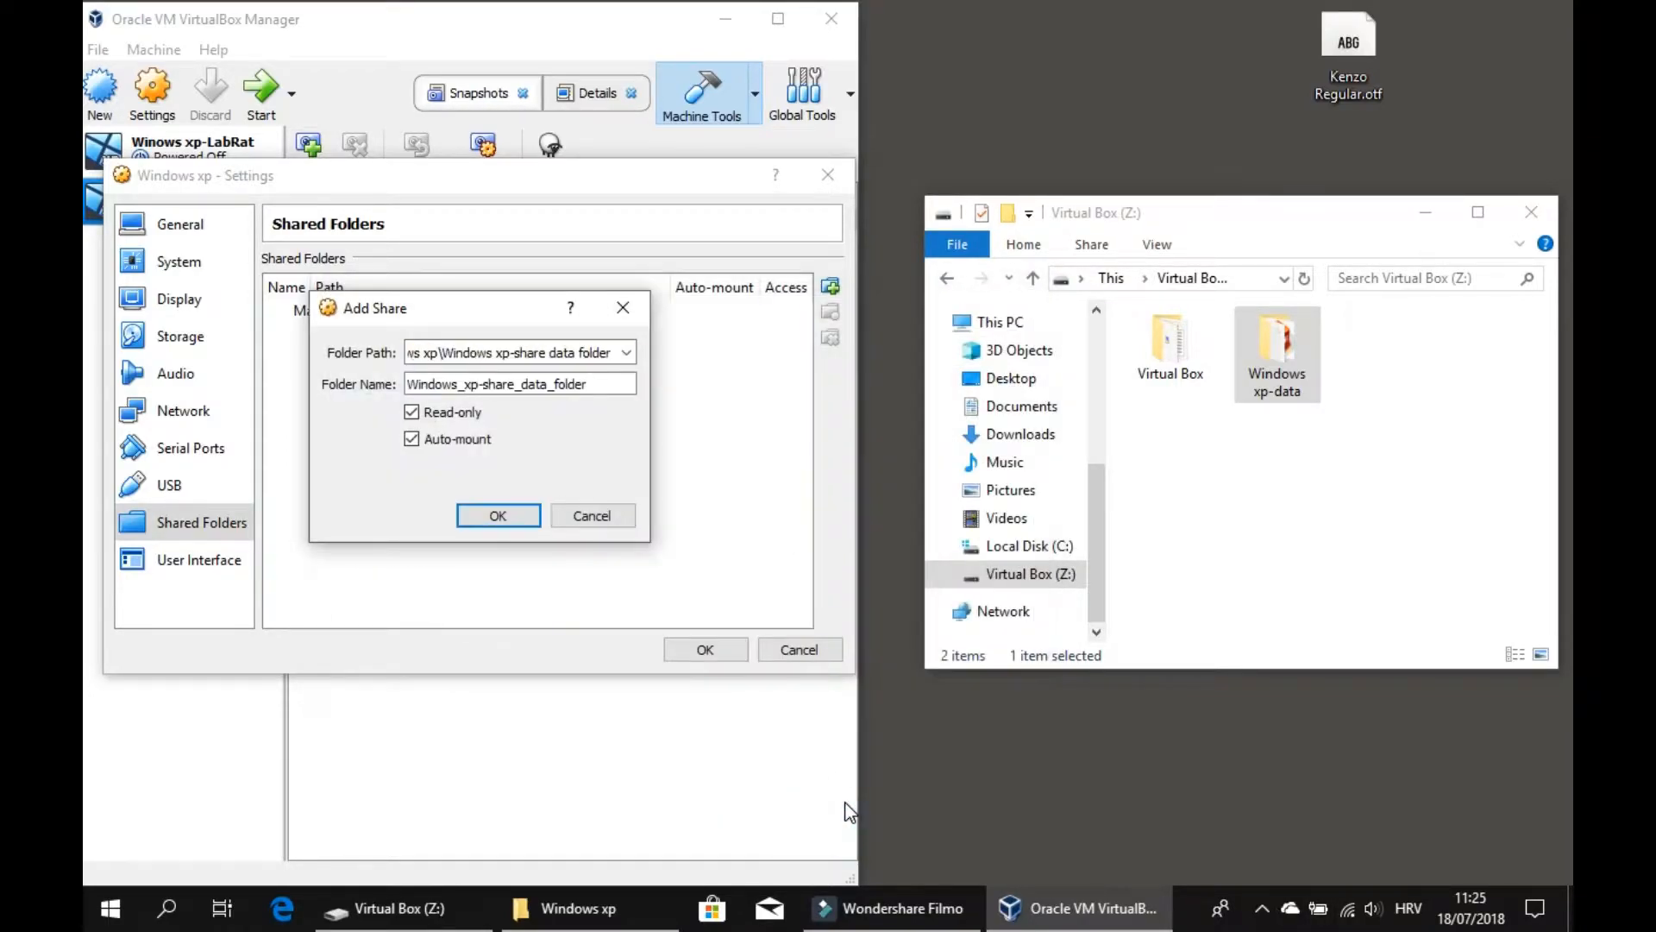
pyautogui.click(483, 515)
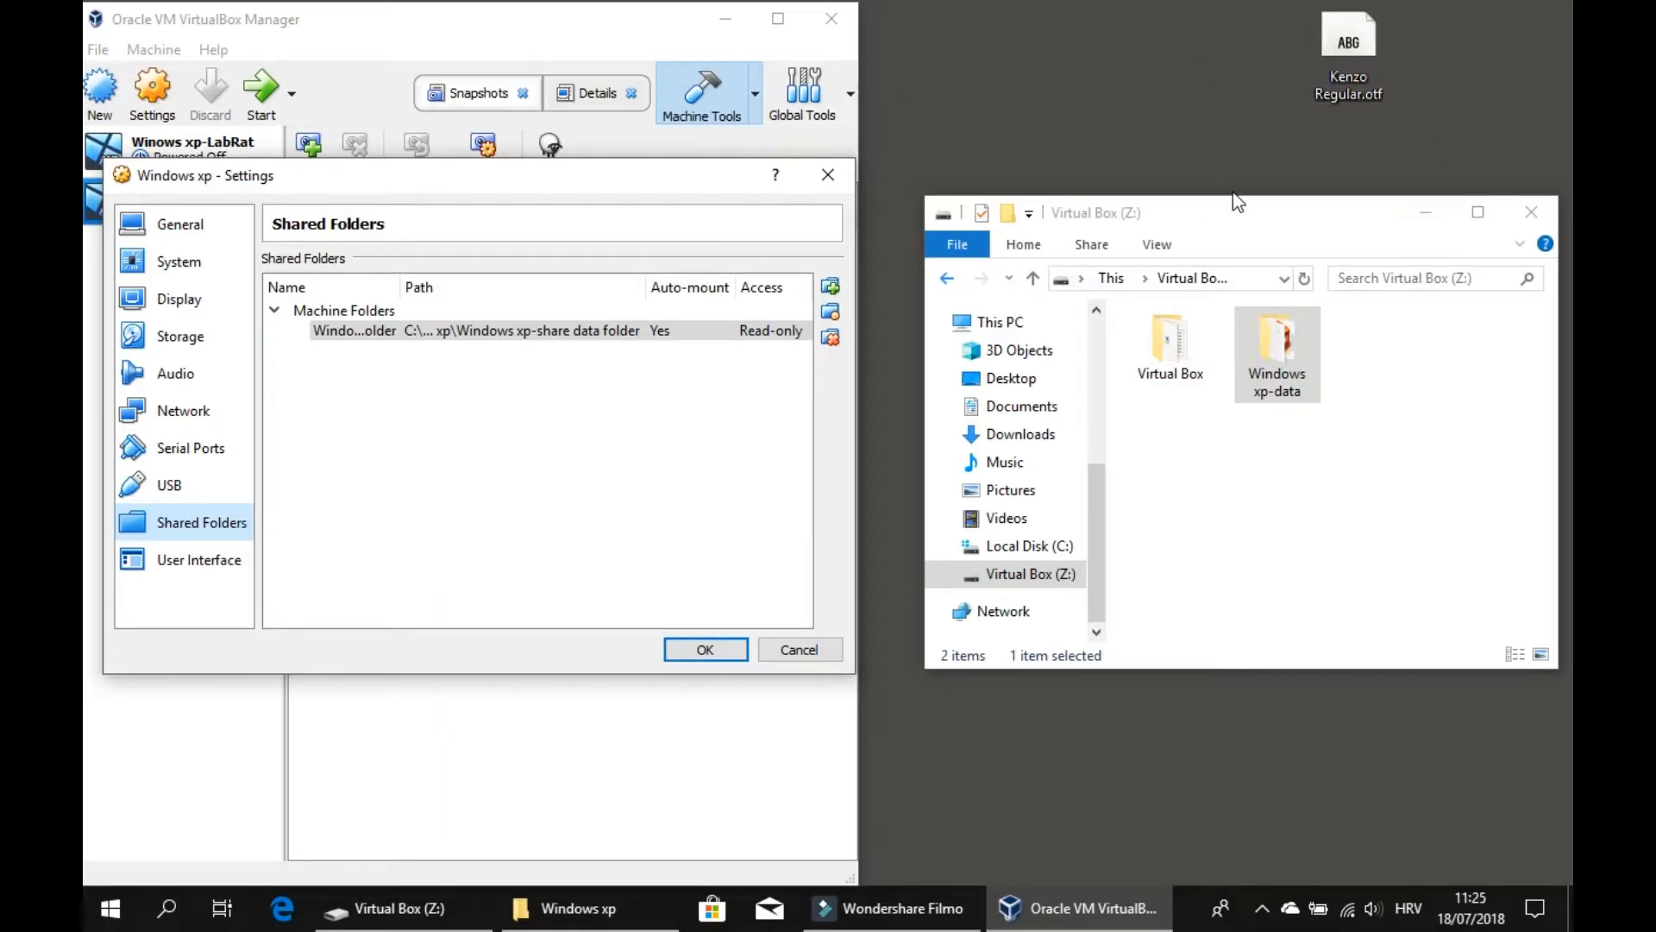
pyautogui.click(705, 649)
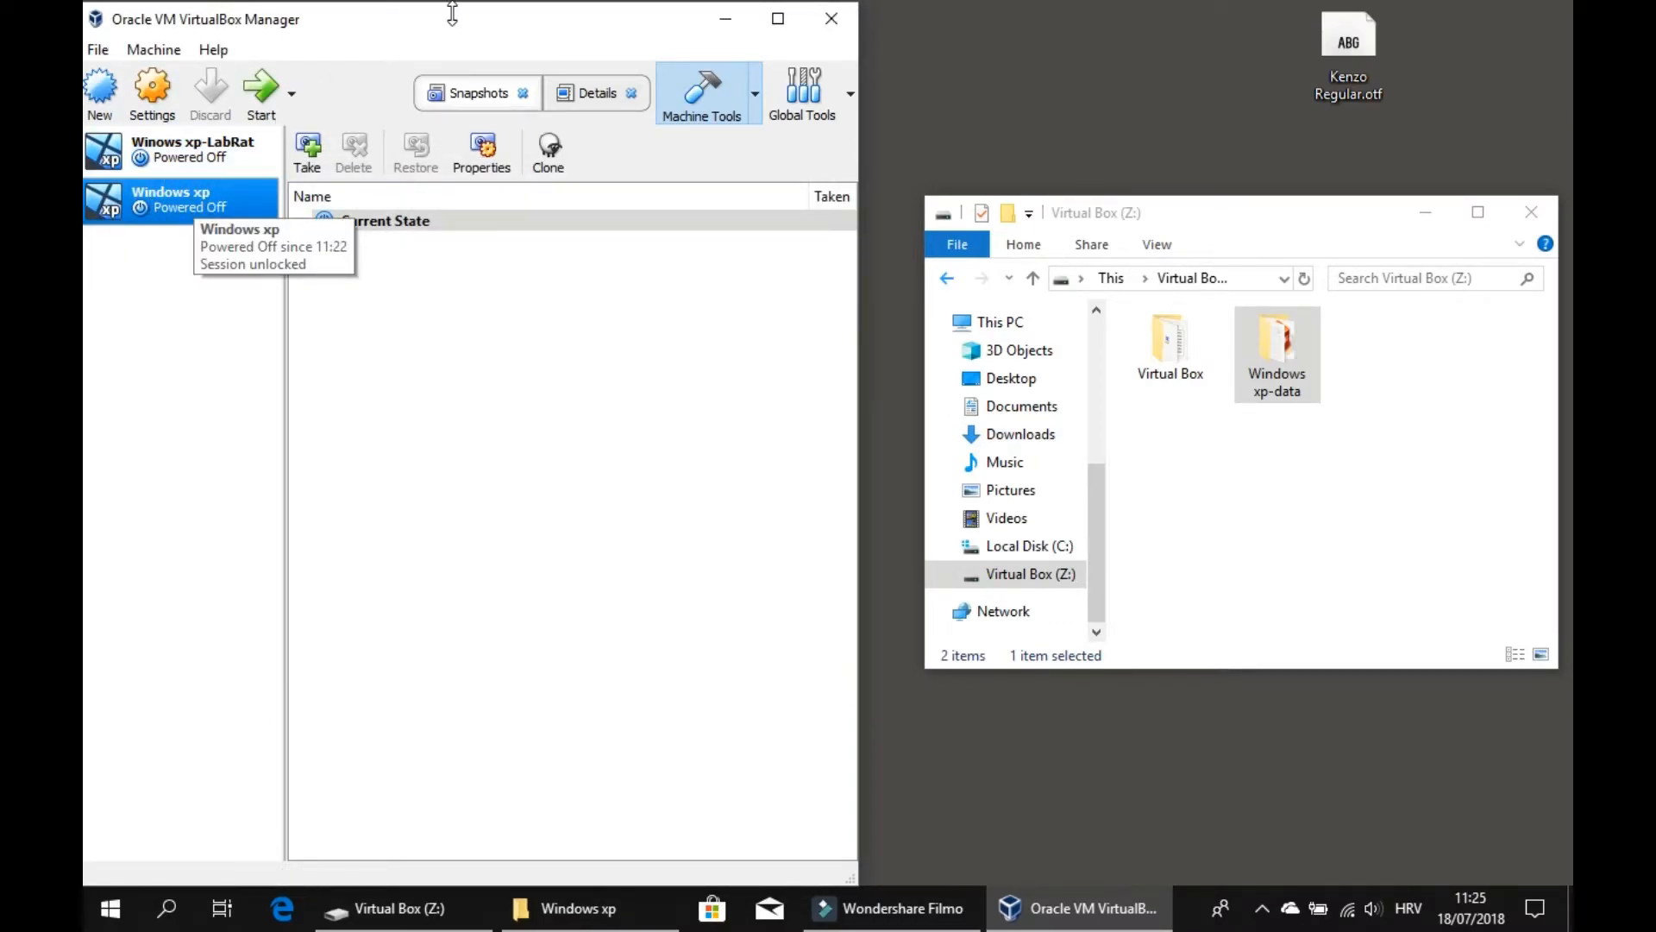
pyautogui.moveTo(445, 33); pyautogui.dragTo(747, 24)
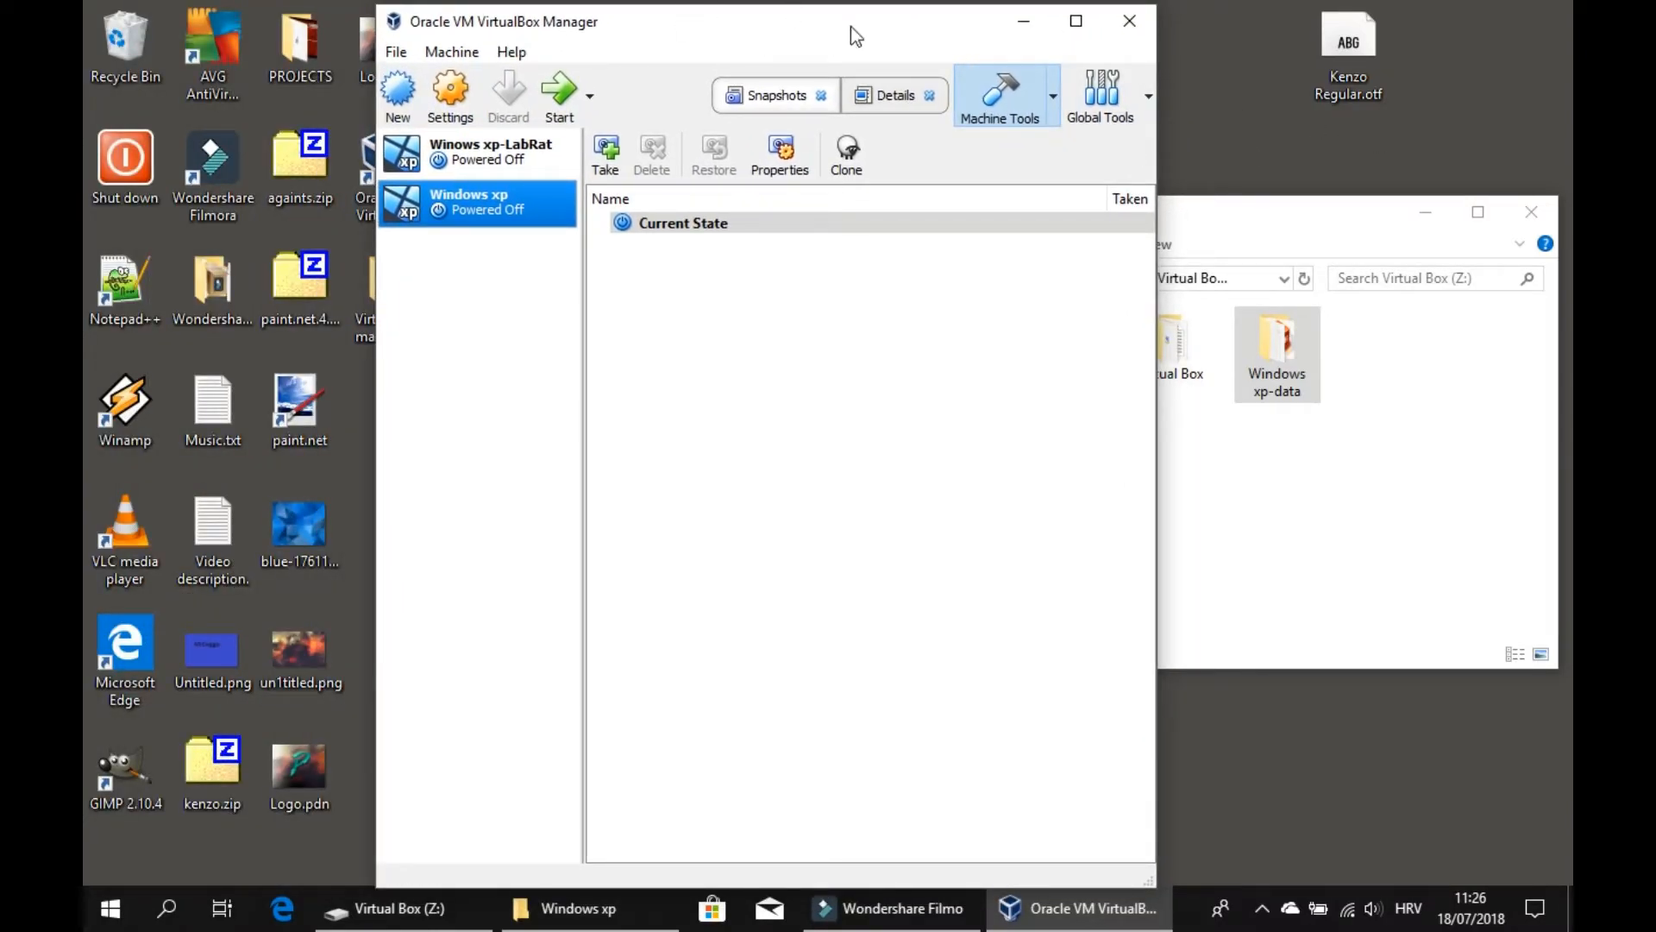